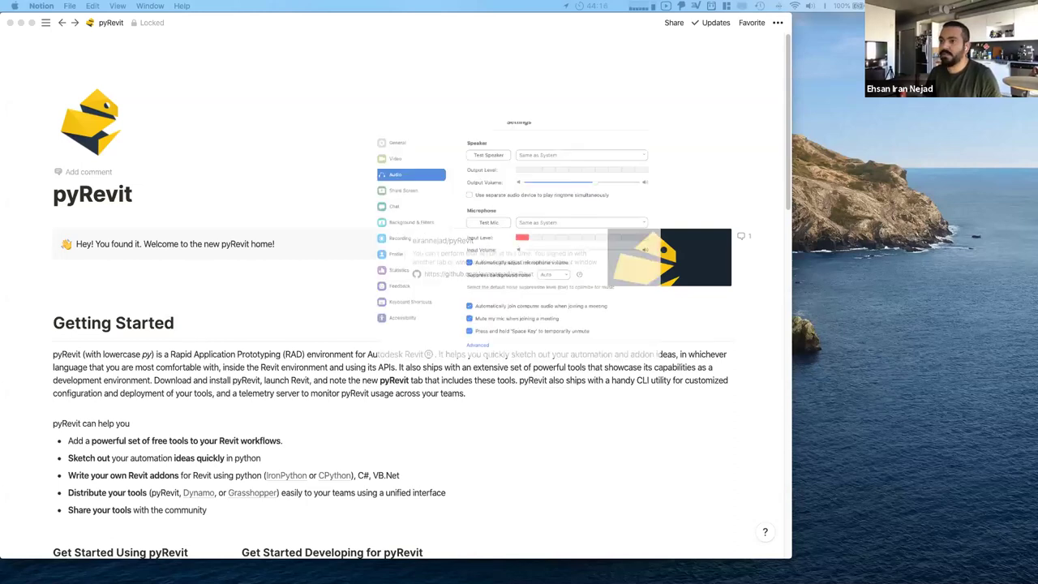
# Close the meeting settings window to clear the view of the pyRevit home page
pyautogui.click(348, 102)
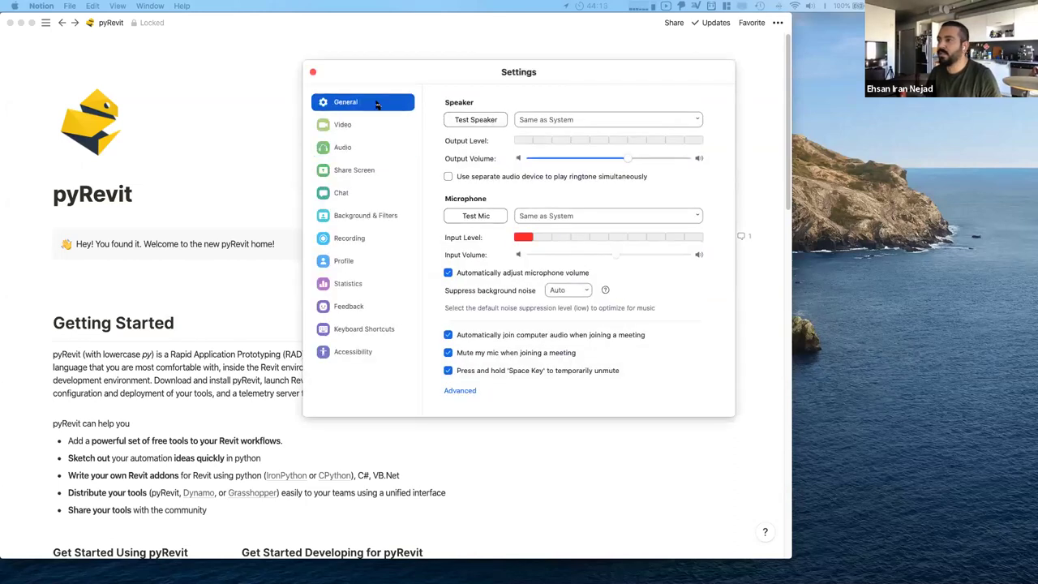
pyautogui.click(313, 72)
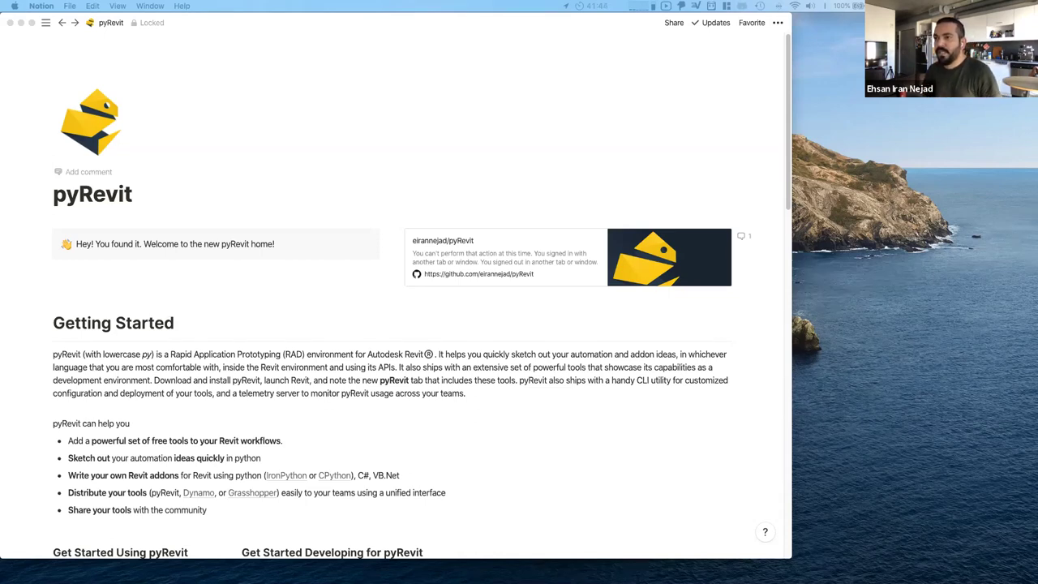
pyautogui.click(276, 121)
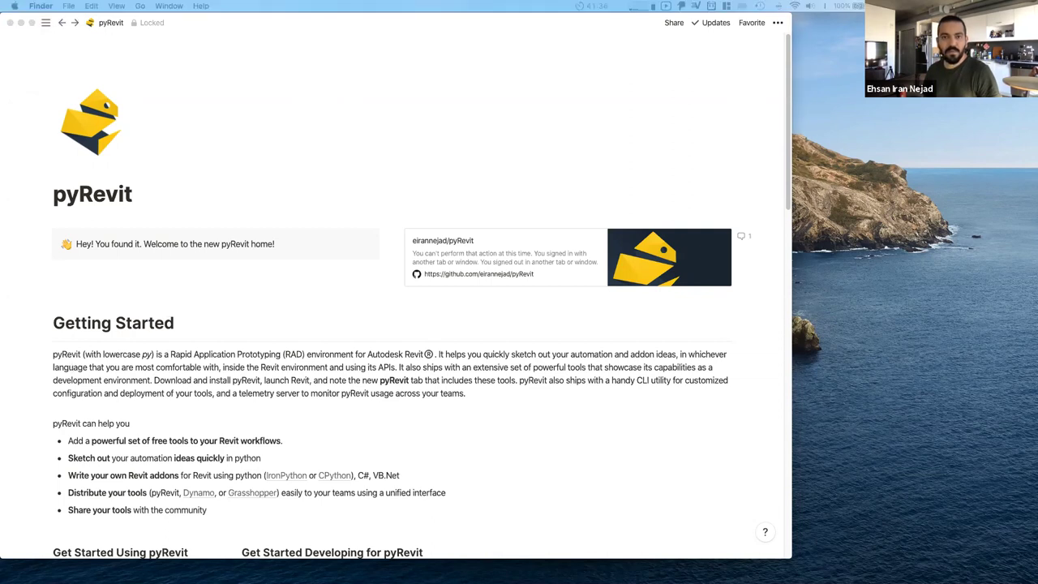
pyautogui.click(383, 104)
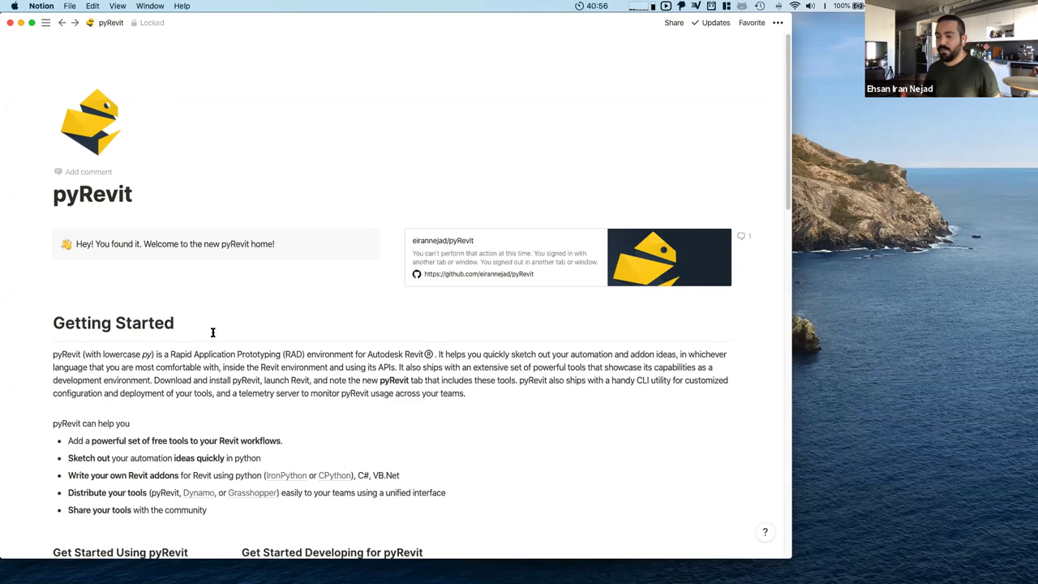
# Switch to Safari, search DuckDuckGo for "pyrevit" and open the project's main GitHub repository
pyautogui.click(155, 570)
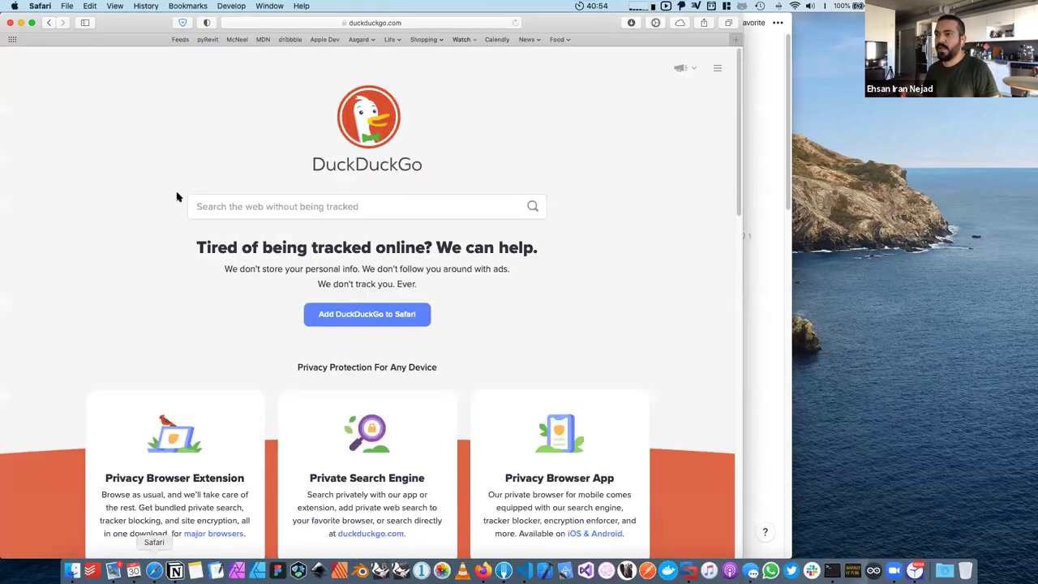
pyautogui.click(245, 205)
pyautogui.write('pyrevit')
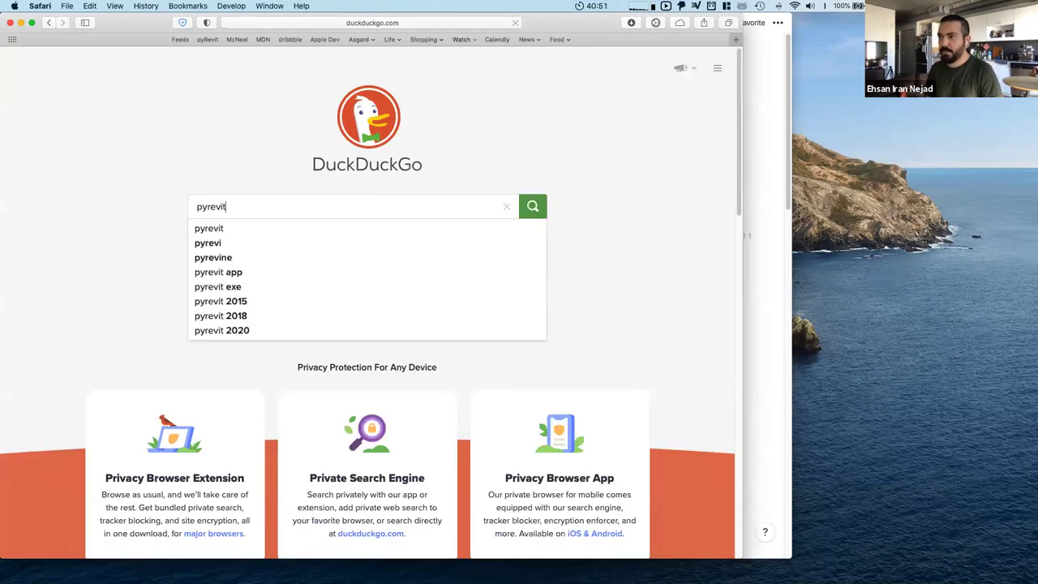
pyautogui.press('Return')
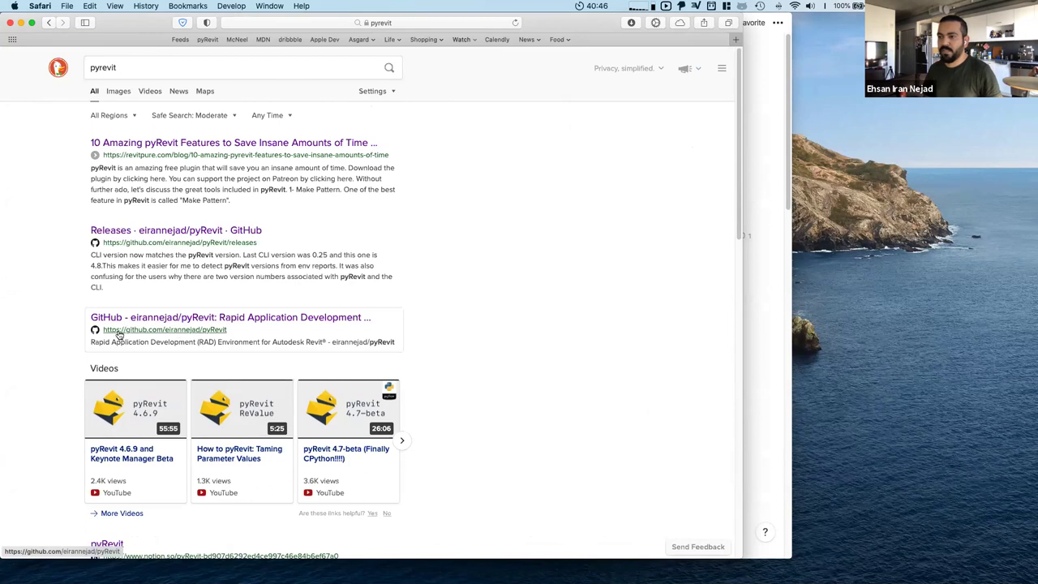
pyautogui.click(230, 333)
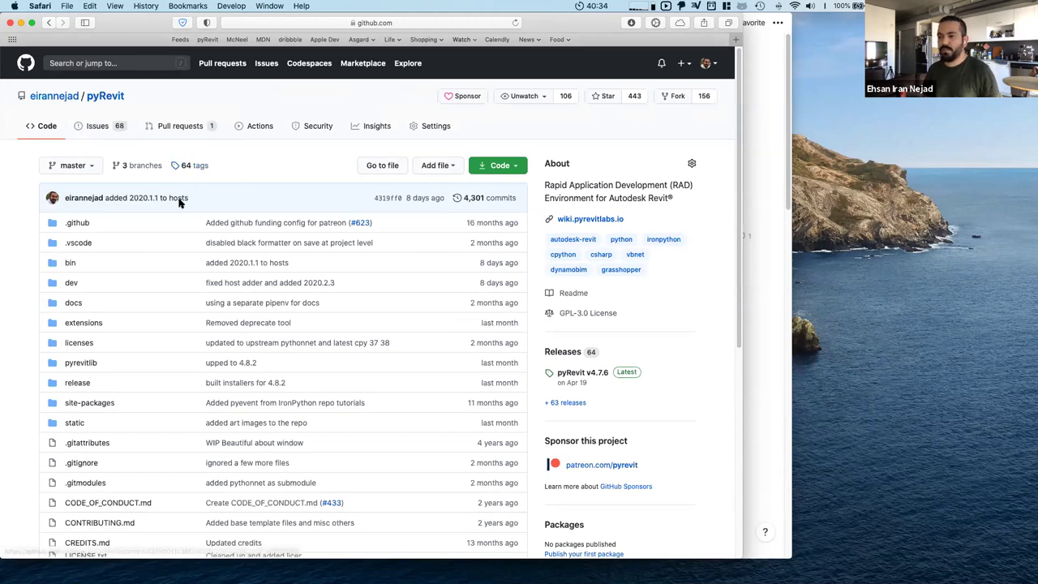
# Look through the pyRevit repository page and copy the wiki.pyrevitlabs.io link from its About section
pyautogui.scroll(-8, 181, 198)
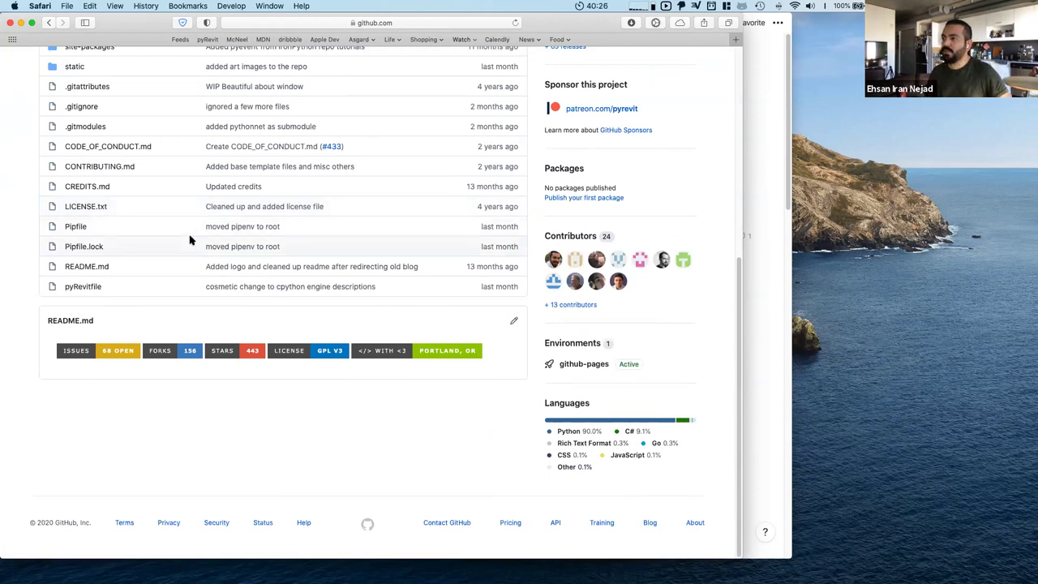
pyautogui.scroll(1, 186, 241)
pyautogui.scroll(6, 186, 242)
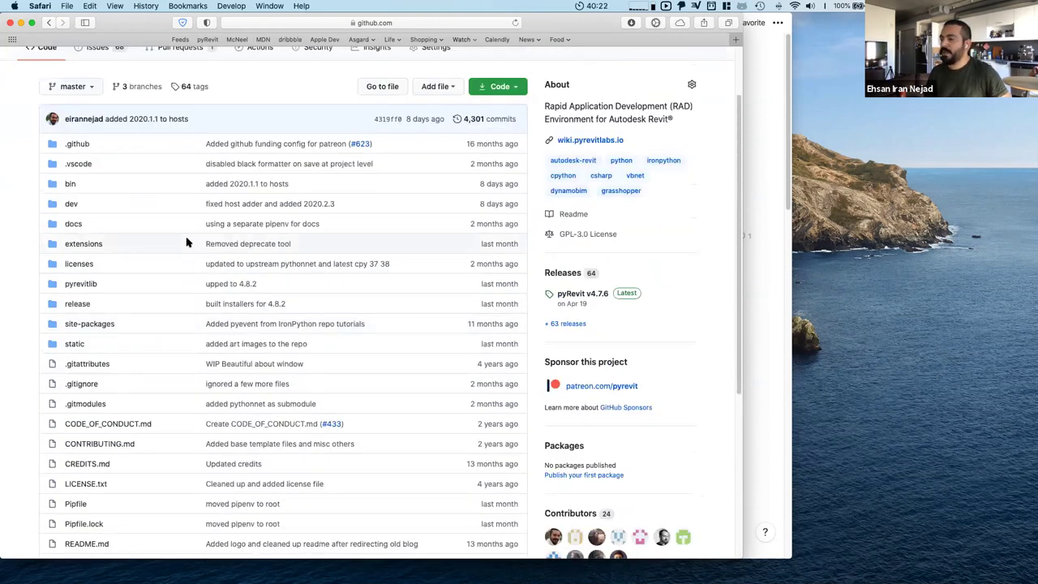
pyautogui.scroll(2, 187, 242)
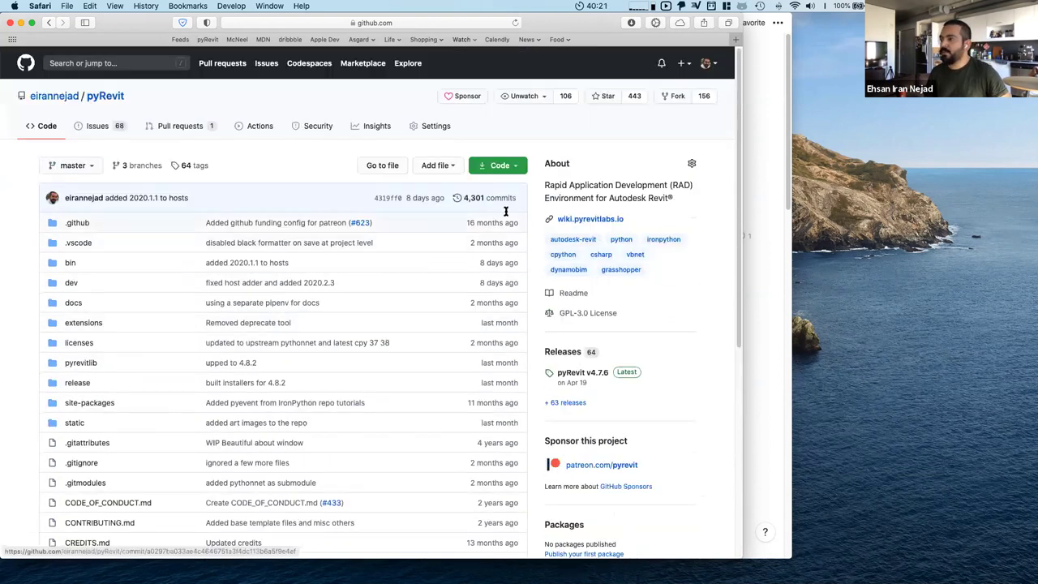
pyautogui.rightClick(582, 223)
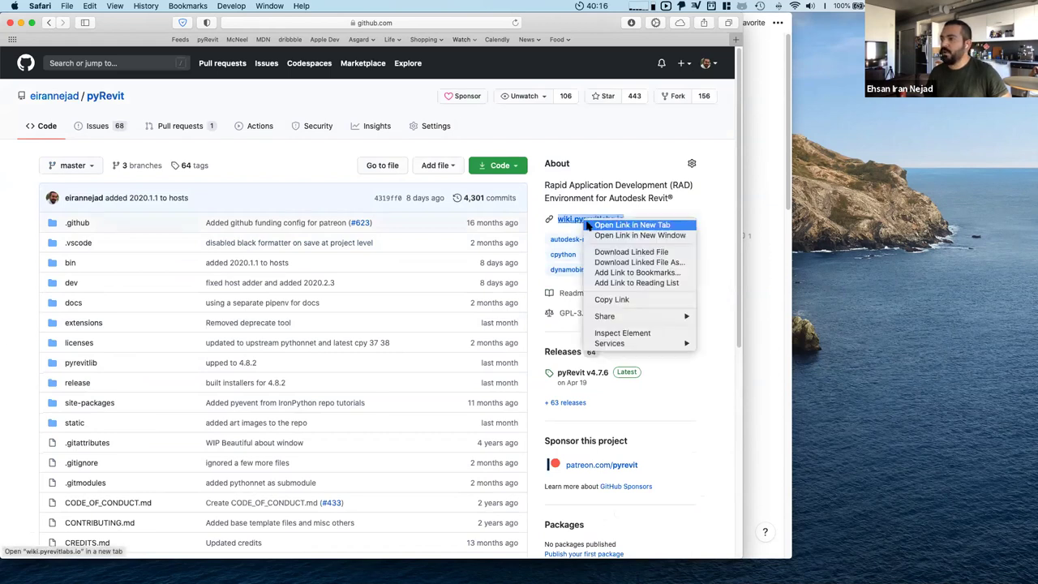
pyautogui.click(604, 298)
# Switch to Notion to view the pyRevit wiki home page, checking back briefly on the GitHub repository in Safari
pyautogui.press('super+Tab')
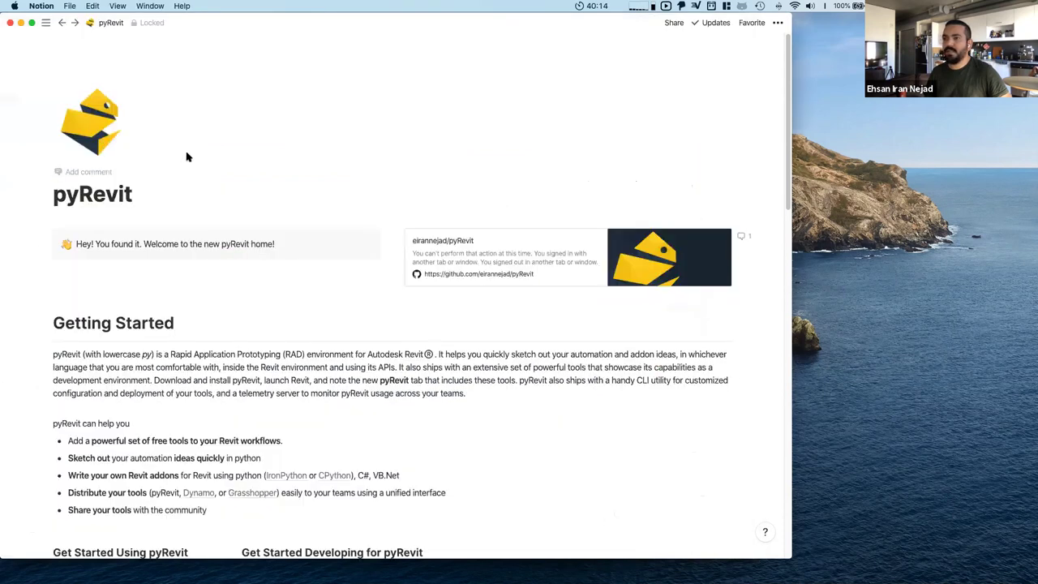
pyautogui.scroll(-3, 150, 205)
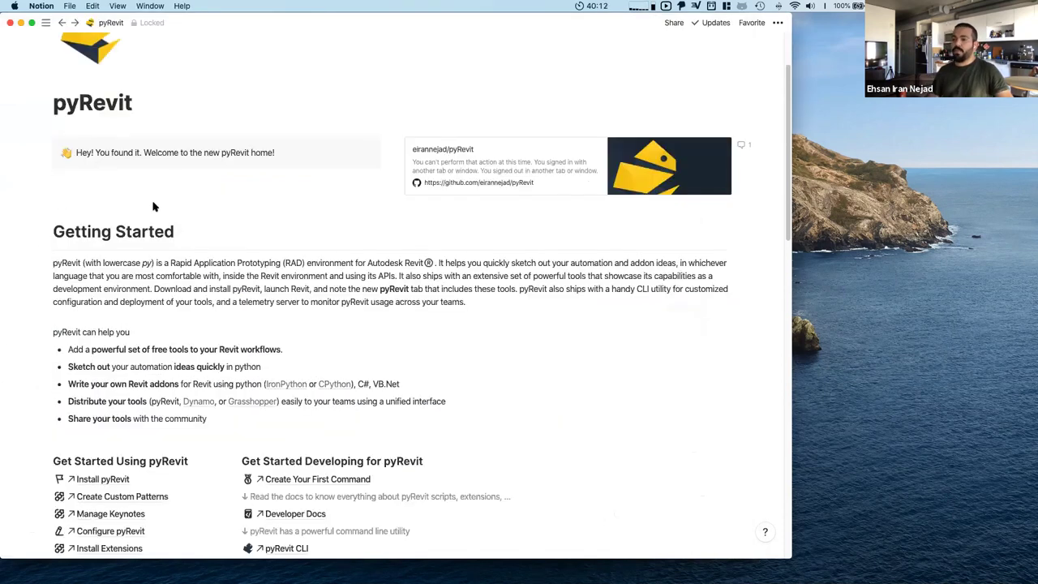
pyautogui.scroll(2, 152, 205)
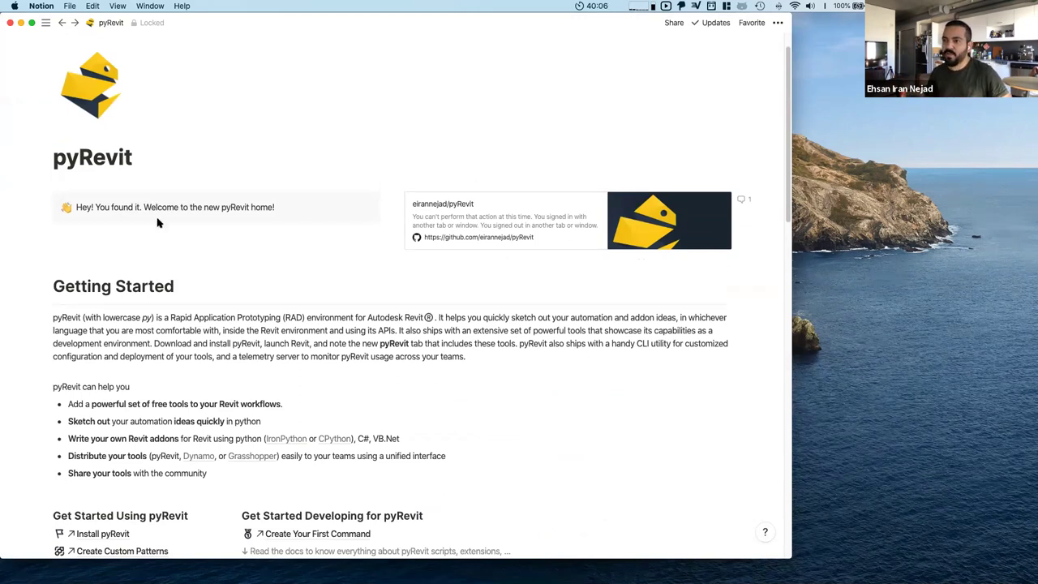
pyautogui.scroll(2, 160, 219)
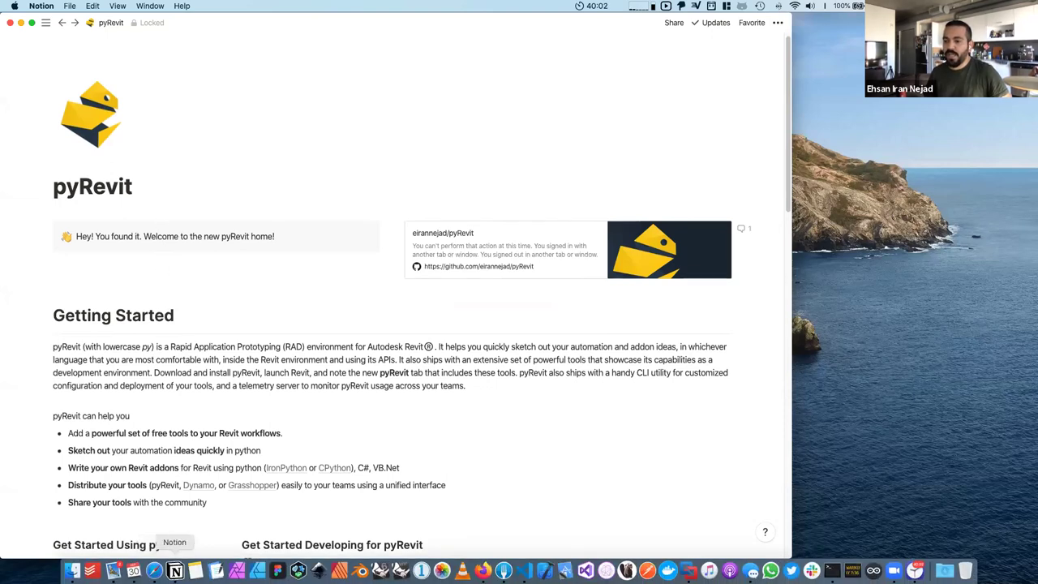
pyautogui.click(154, 571)
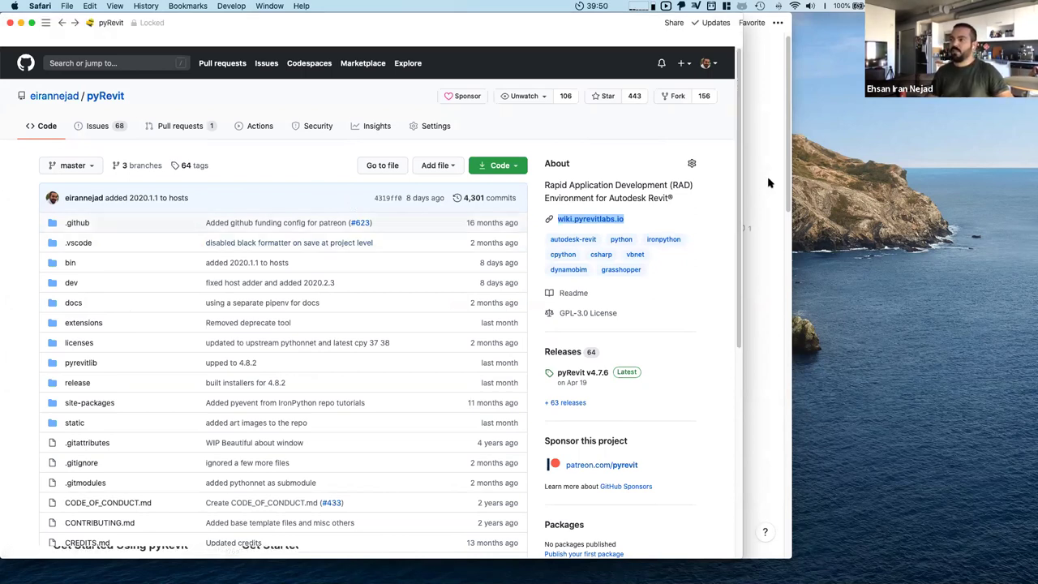
pyautogui.press('super+Tab')
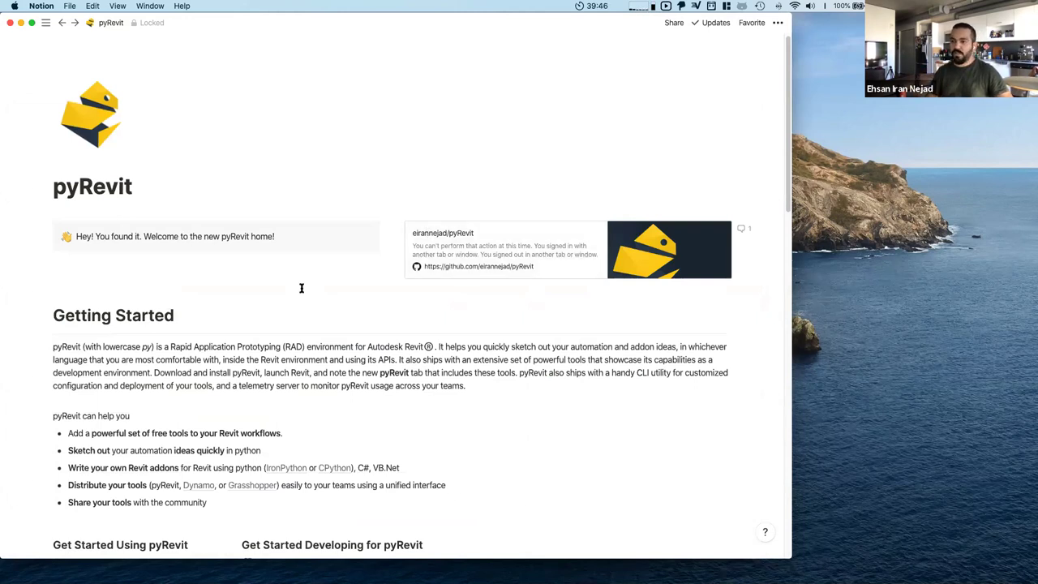
# Review the wiki's Getting Started section, including the guide lists for using pyRevit and developing for pyRevit
pyautogui.scroll(-1, 292, 291)
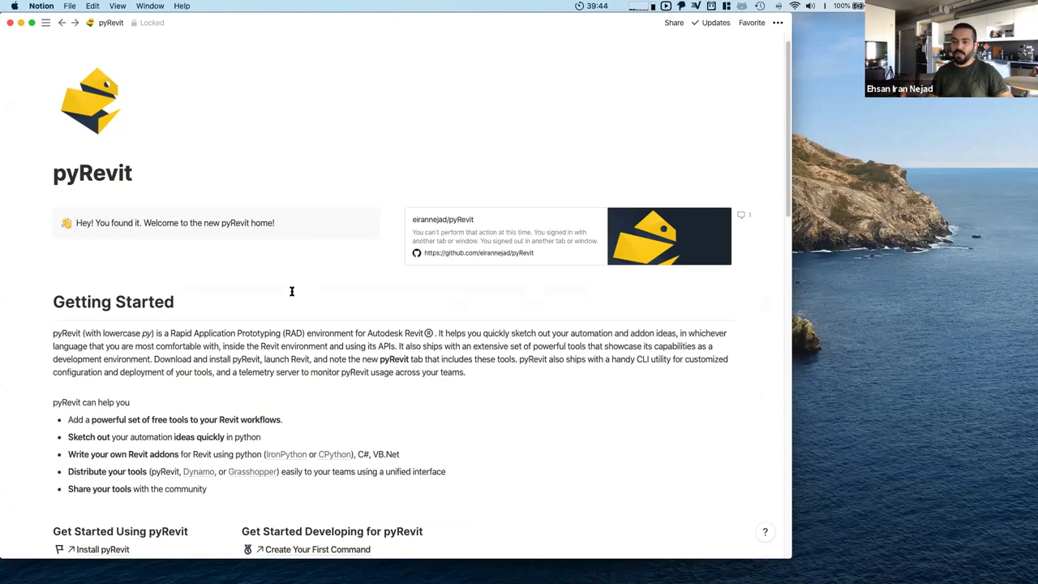
pyautogui.scroll(-4, 292, 291)
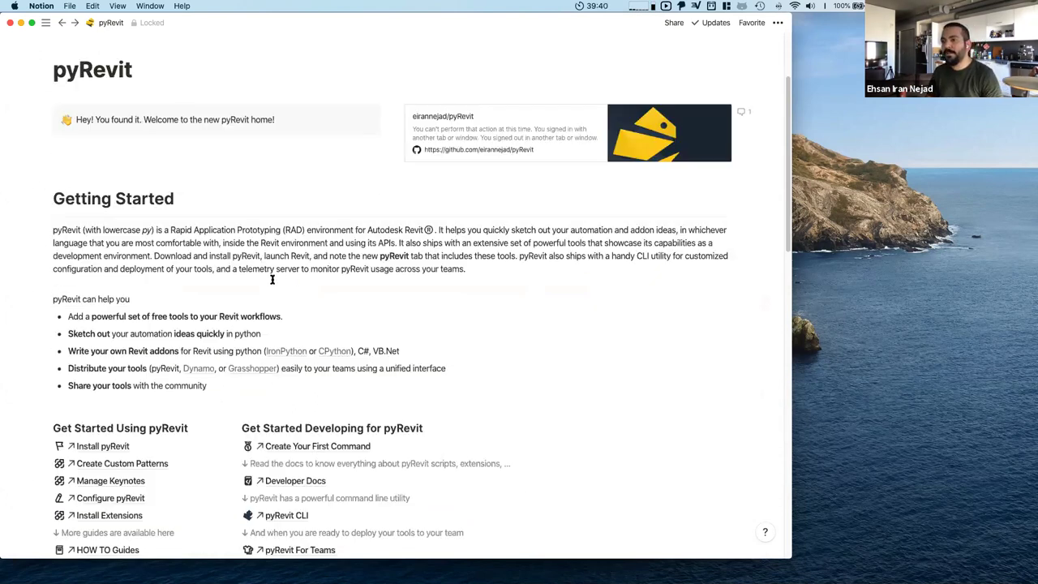
pyautogui.scroll(-2, 273, 279)
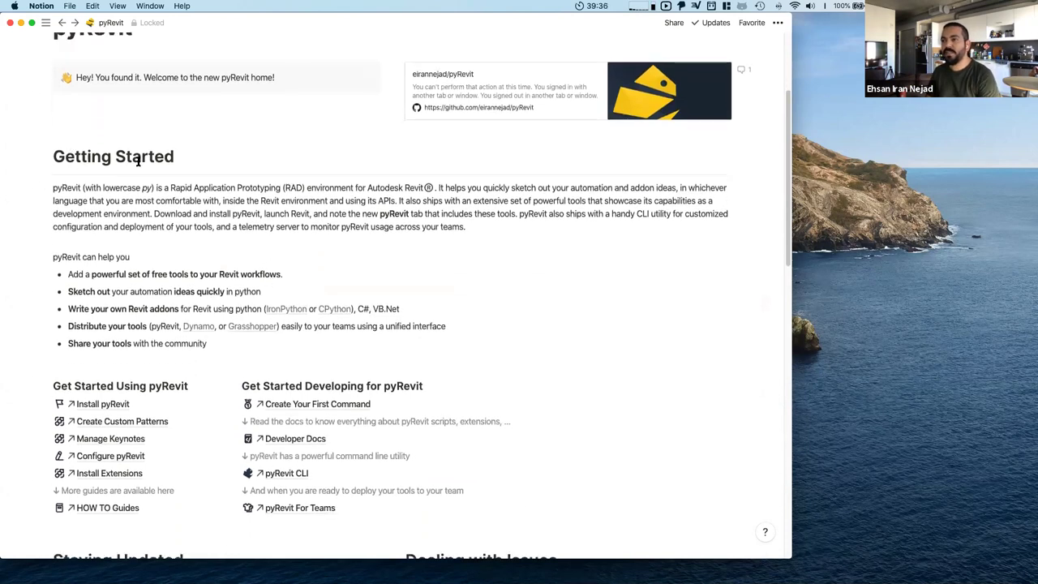
pyautogui.scroll(-2, 111, 343)
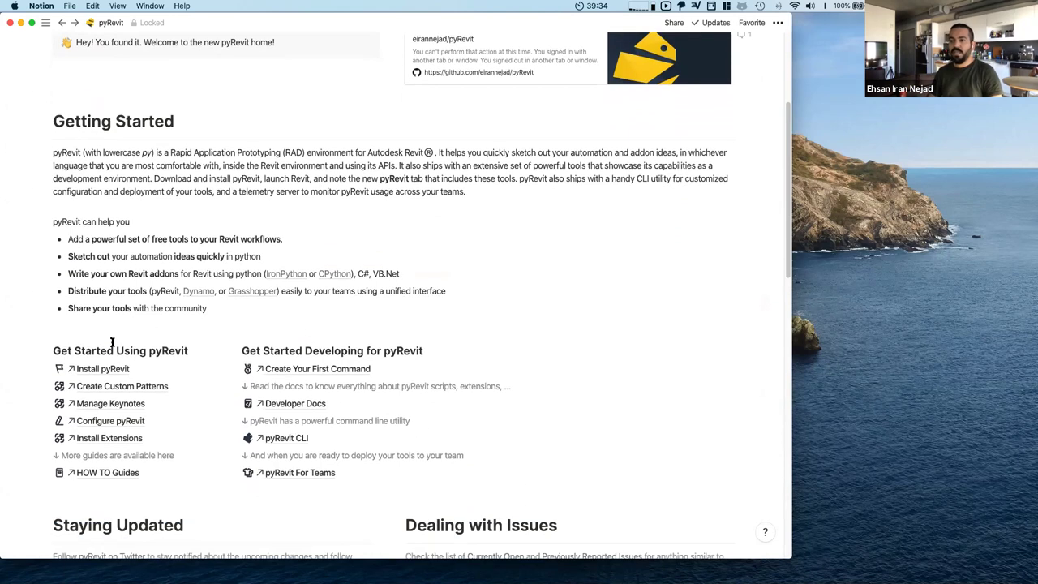
pyautogui.scroll(-1, 260, 297)
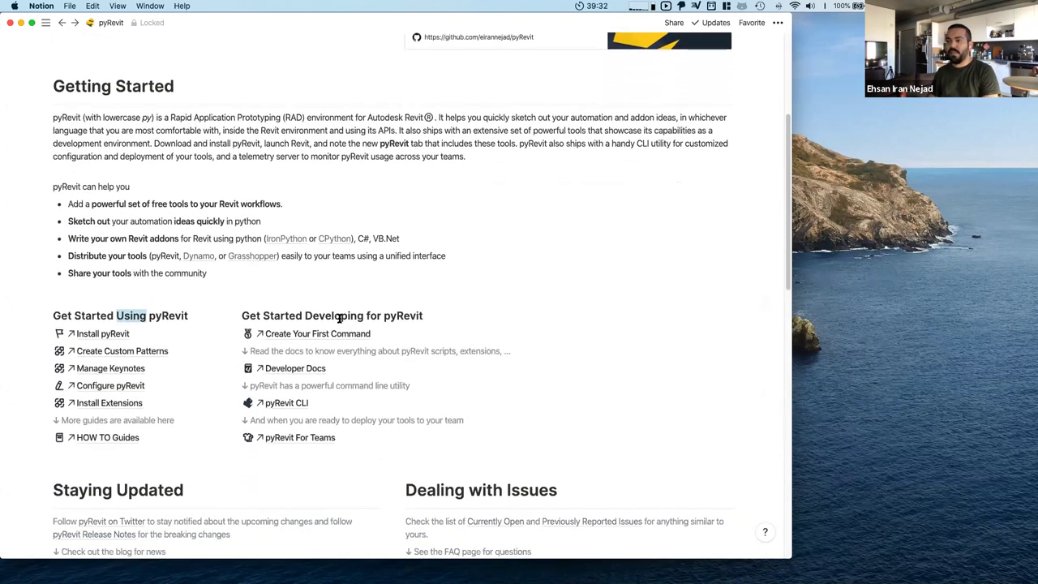
pyautogui.doubleClick(340, 317)
pyautogui.scroll(-1, 332, 303)
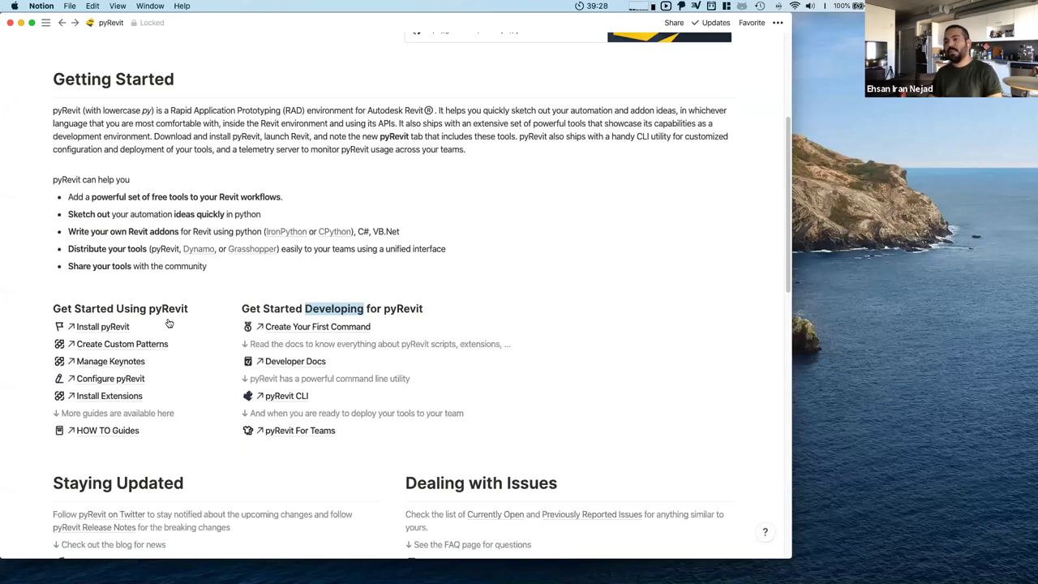
# Examine the Staying Updated, Dealing with Issues and Getting Involved sections of the wiki, then return to the getting-started guide lists
pyautogui.scroll(-2, 329, 357)
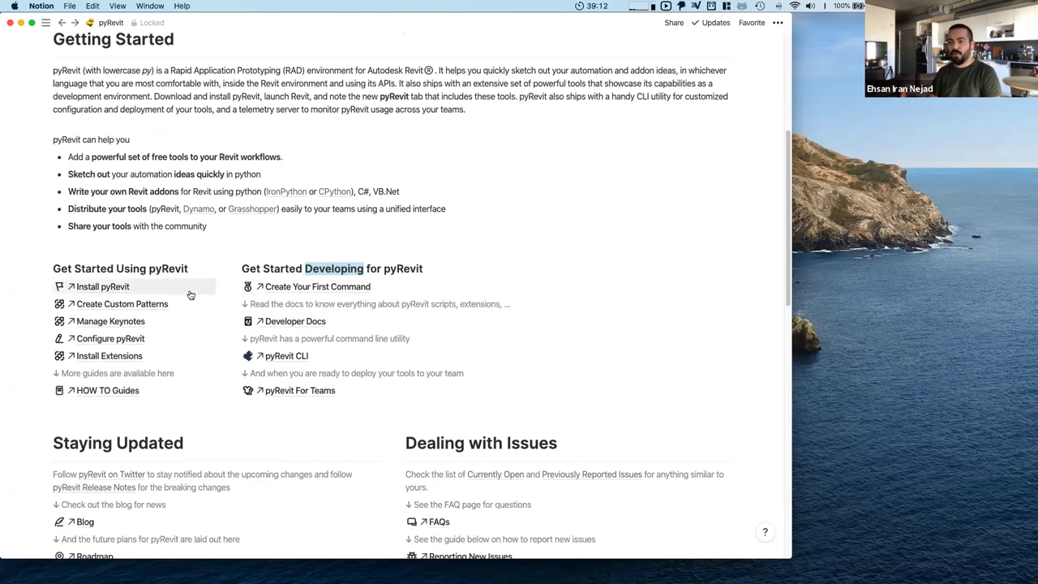
pyautogui.scroll(-4, 191, 293)
pyautogui.scroll(-5, 271, 288)
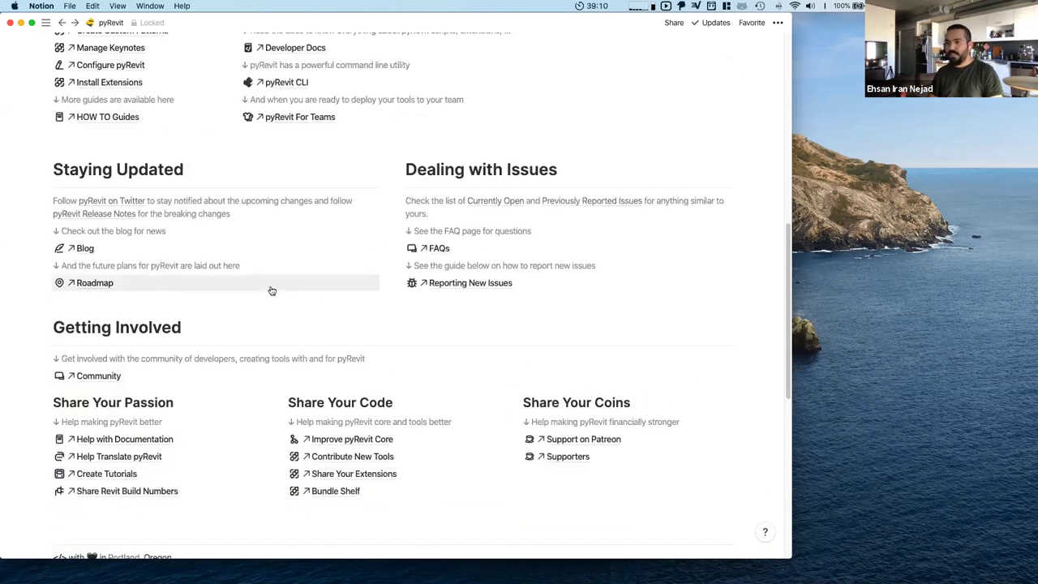
pyautogui.scroll(-4, 202, 310)
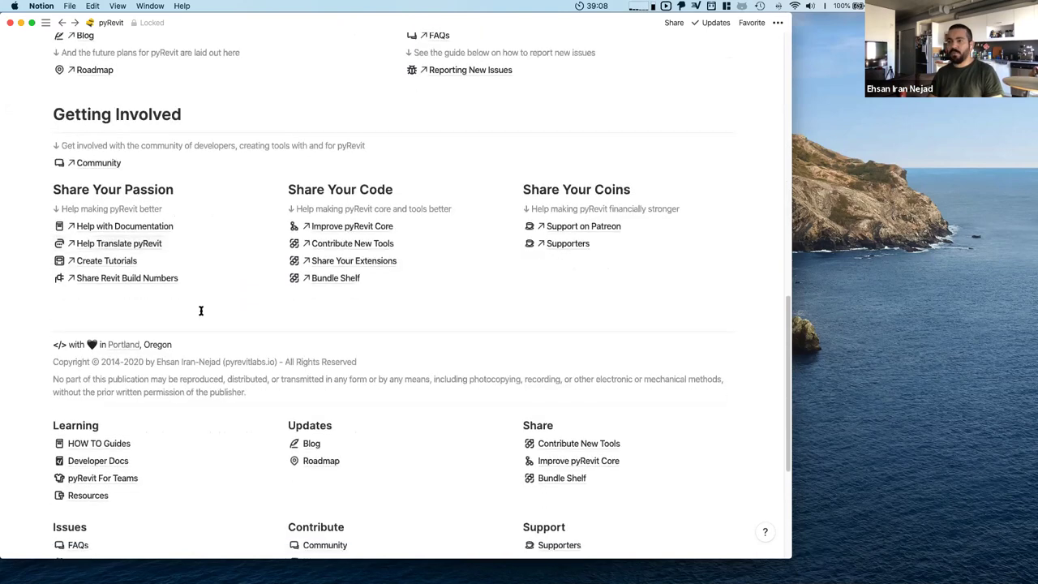
pyautogui.scroll(7, 201, 311)
pyautogui.scroll(9, 198, 311)
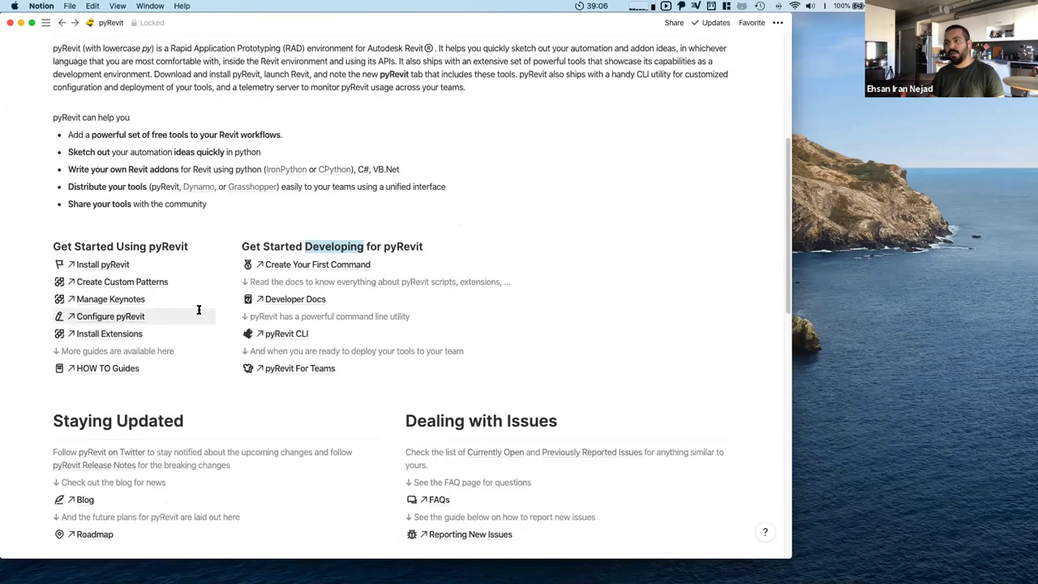
pyautogui.scroll(-3, 200, 315)
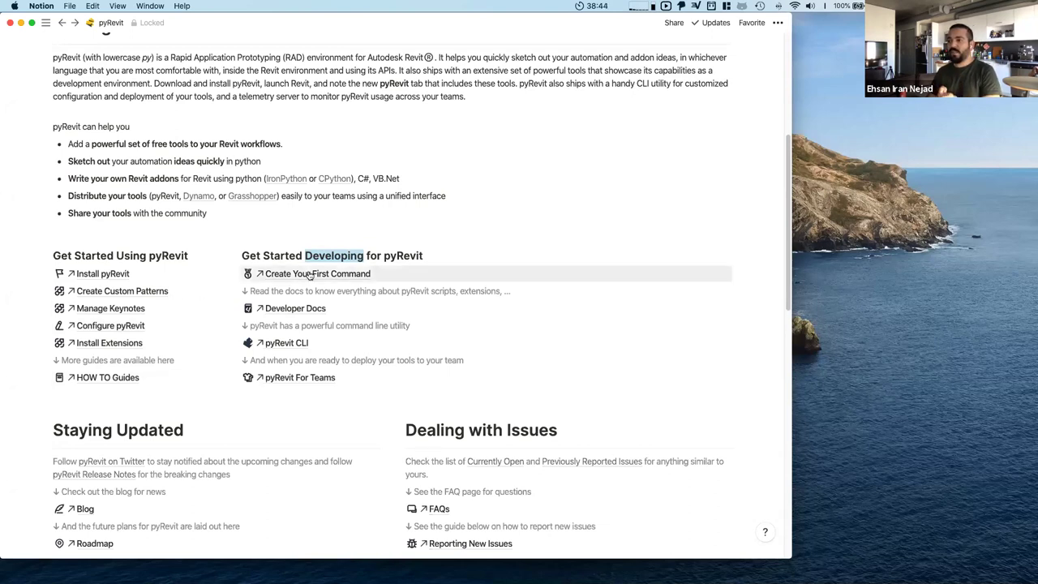
# Open the Developer Docs page and examine its Get Started guides and the Python + Revit API Course gallery
pyautogui.click(280, 310)
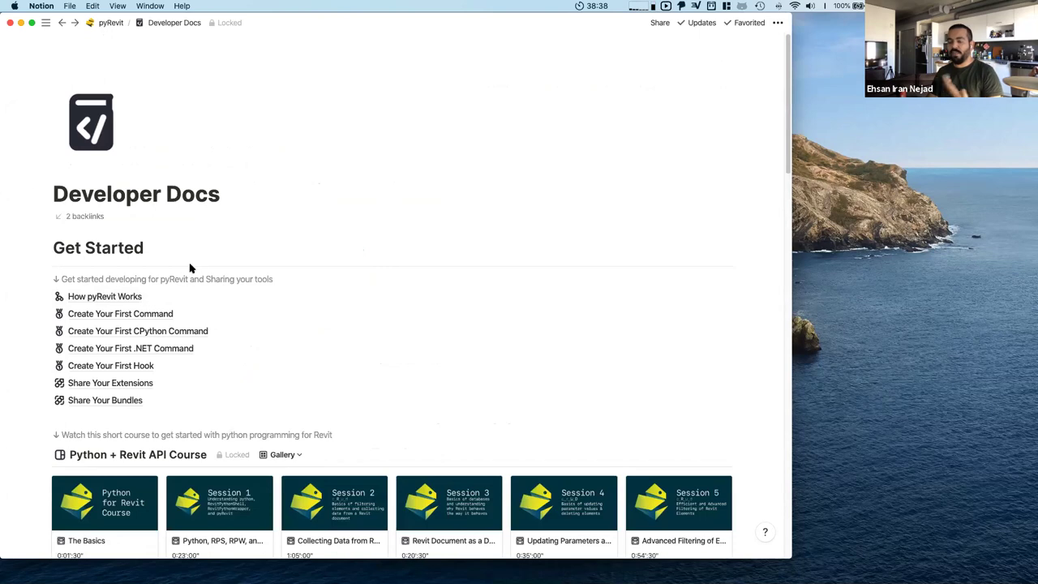
pyautogui.scroll(-2, 189, 272)
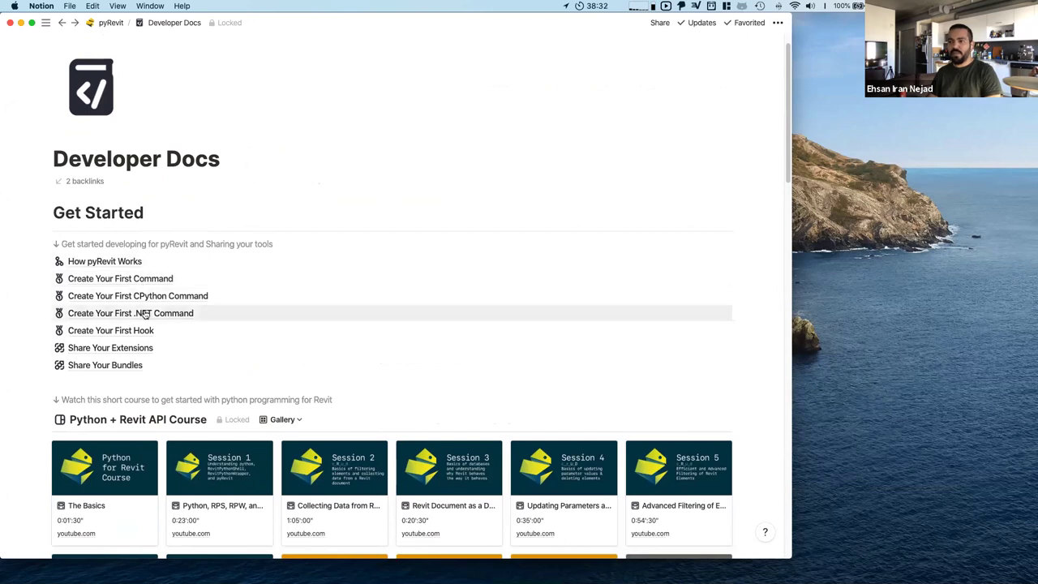
pyautogui.scroll(-1, 142, 318)
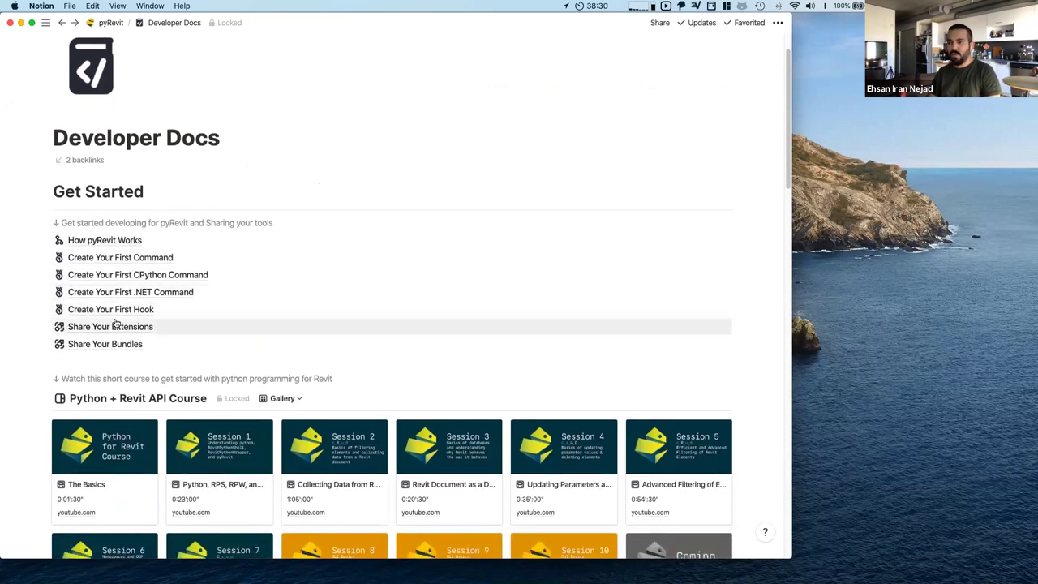
pyautogui.scroll(-6, 116, 323)
pyautogui.scroll(5, 116, 324)
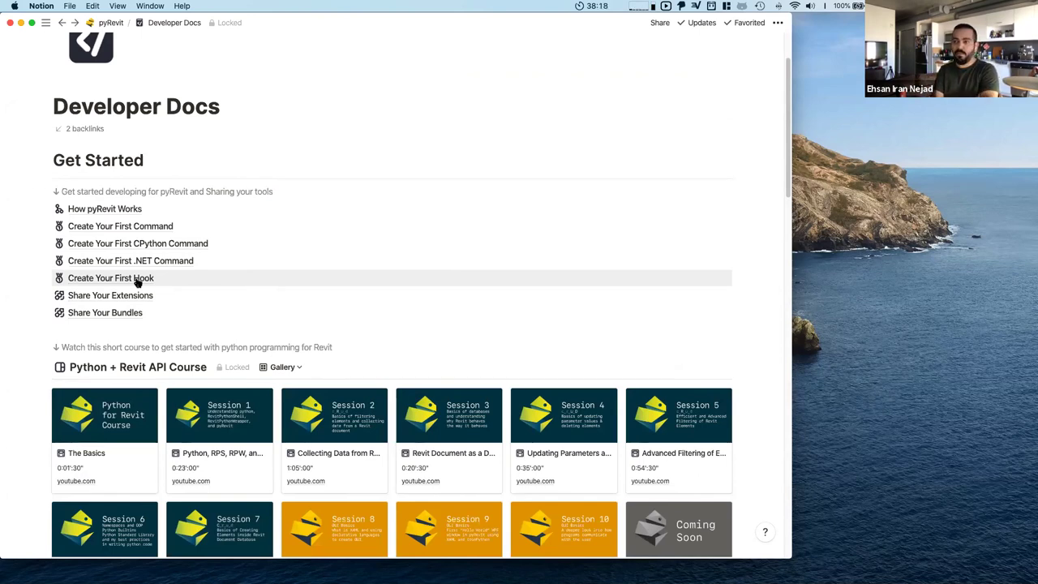
pyautogui.scroll(-3, 140, 288)
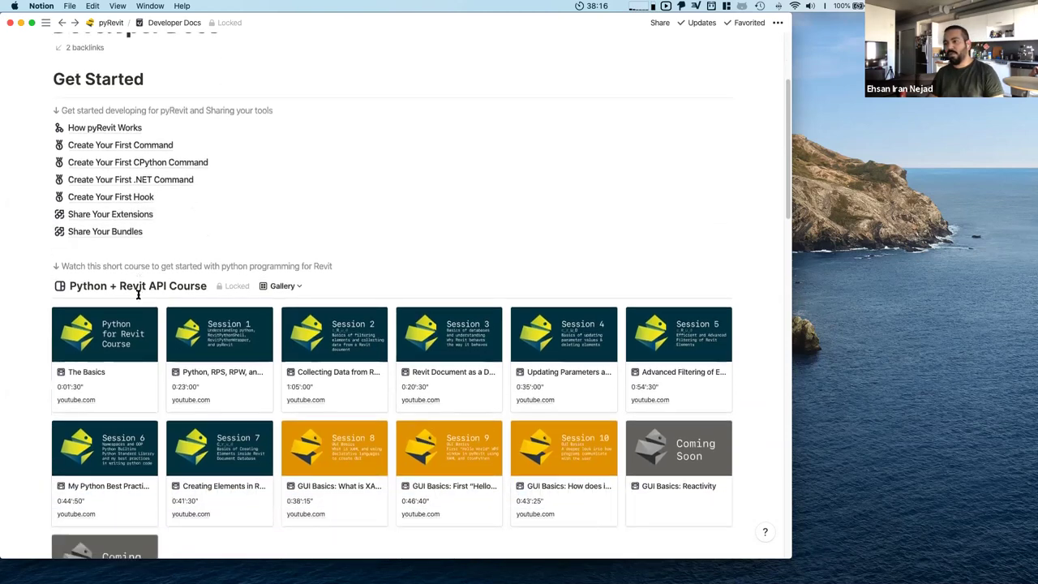
pyautogui.scroll(-5, 139, 295)
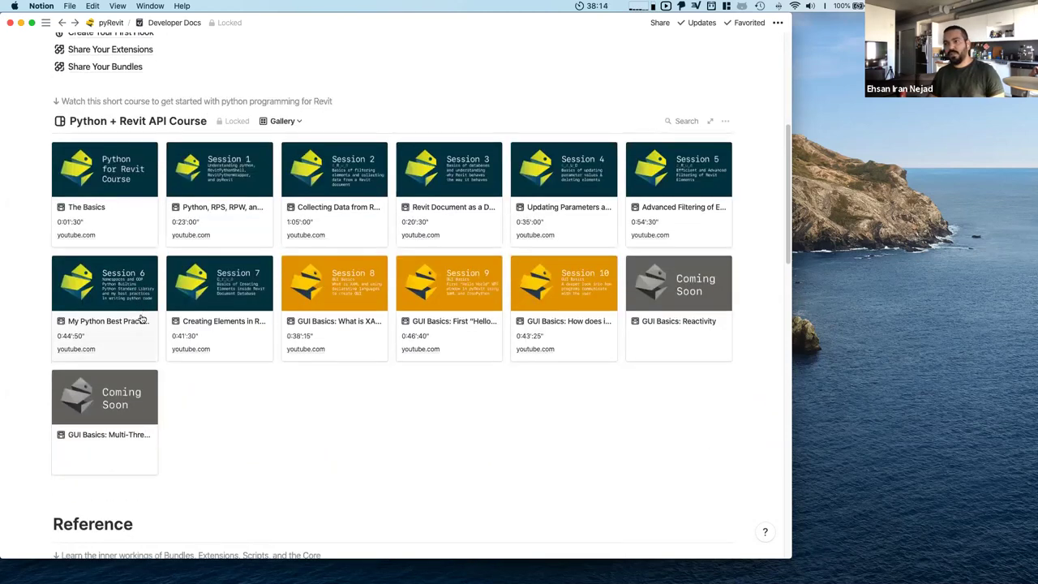
# Examine the Reference section of the Developer Docs page, covering Bundles, Extensions, Scripts and Core
pyautogui.scroll(-8, 142, 320)
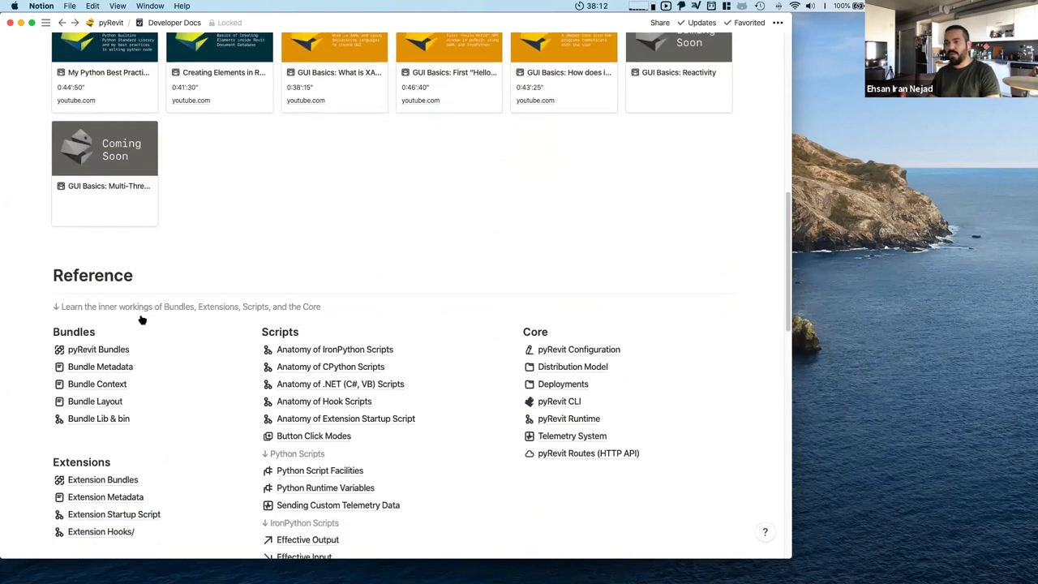
pyautogui.scroll(-5, 142, 321)
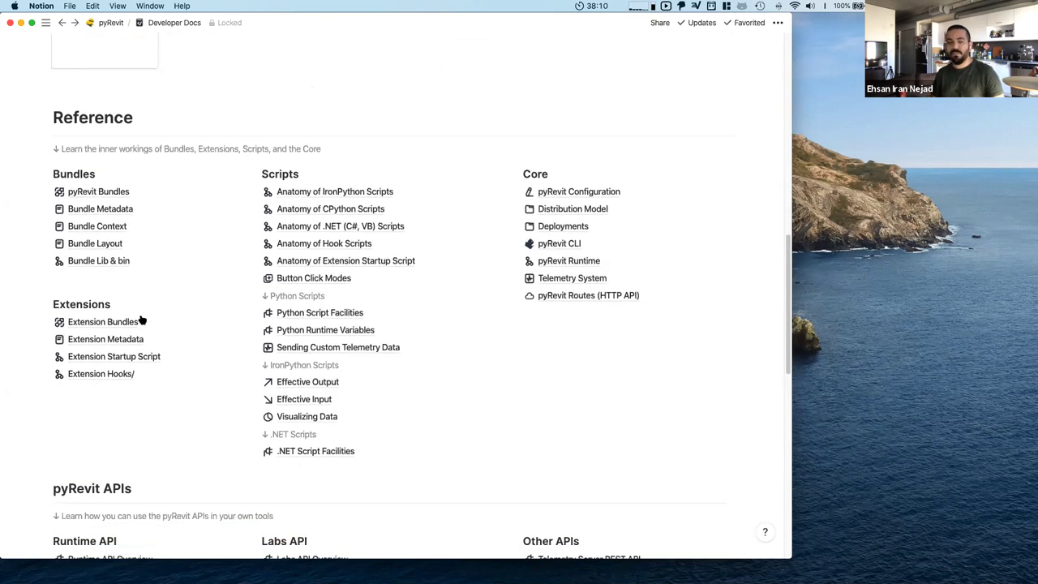
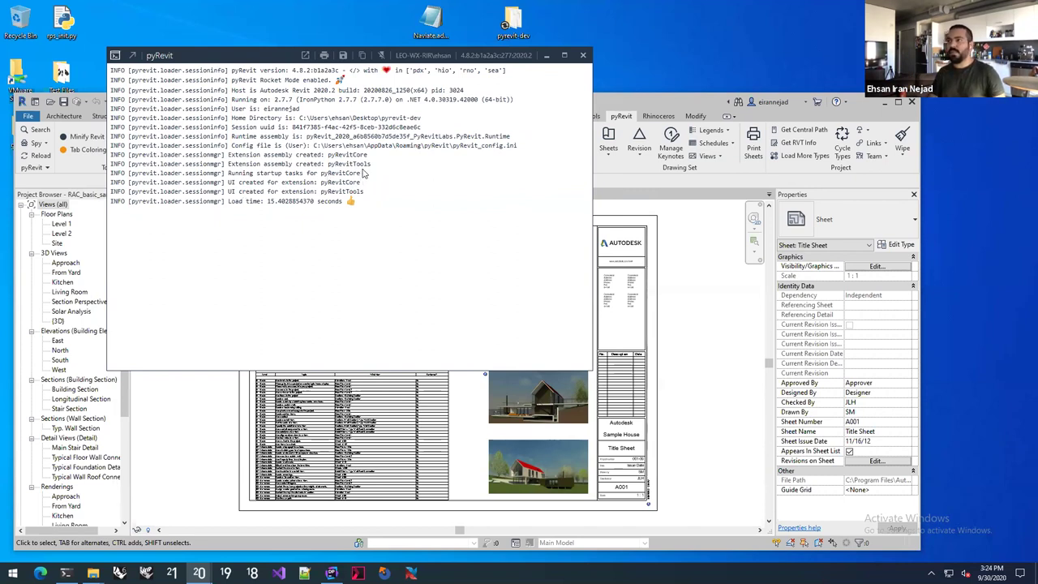
# Switch to Revit, review the startup log and version details in the pyRevit output window, and close that window
pyautogui.moveTo(274, 59)
pyautogui.mouseDown()
pyautogui.moveTo(300, 69)
pyautogui.moveTo(273, 72)
pyautogui.mouseUp()
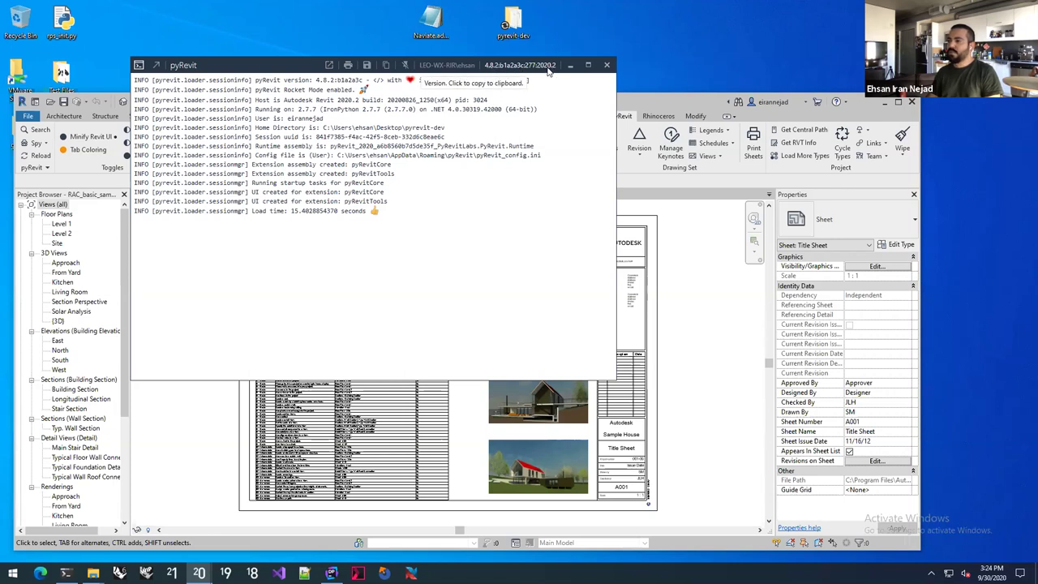
pyautogui.moveTo(297, 65); pyautogui.dragTo(300, 63)
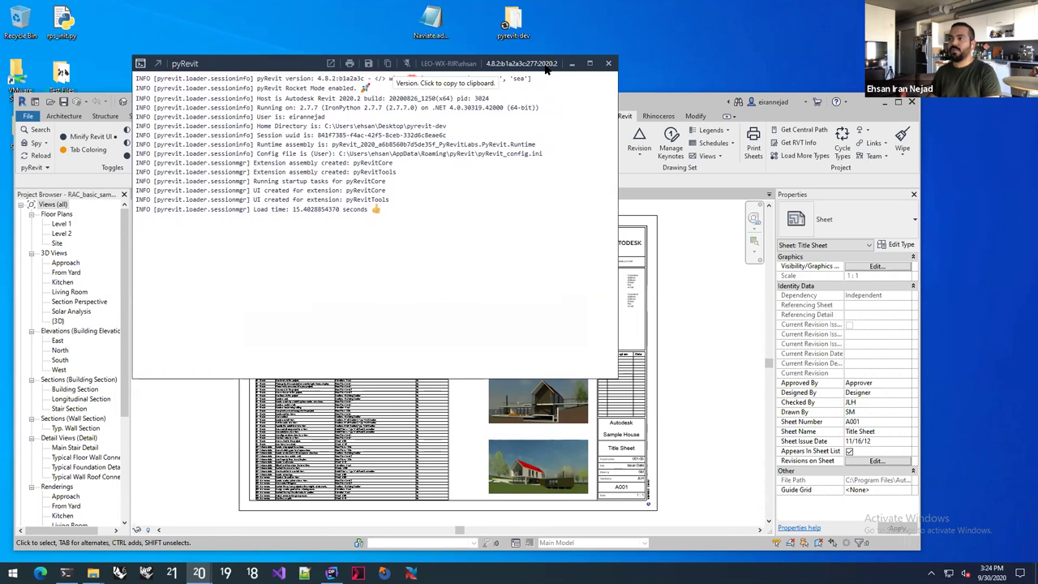
pyautogui.moveTo(546, 71); pyautogui.dragTo(553, 70)
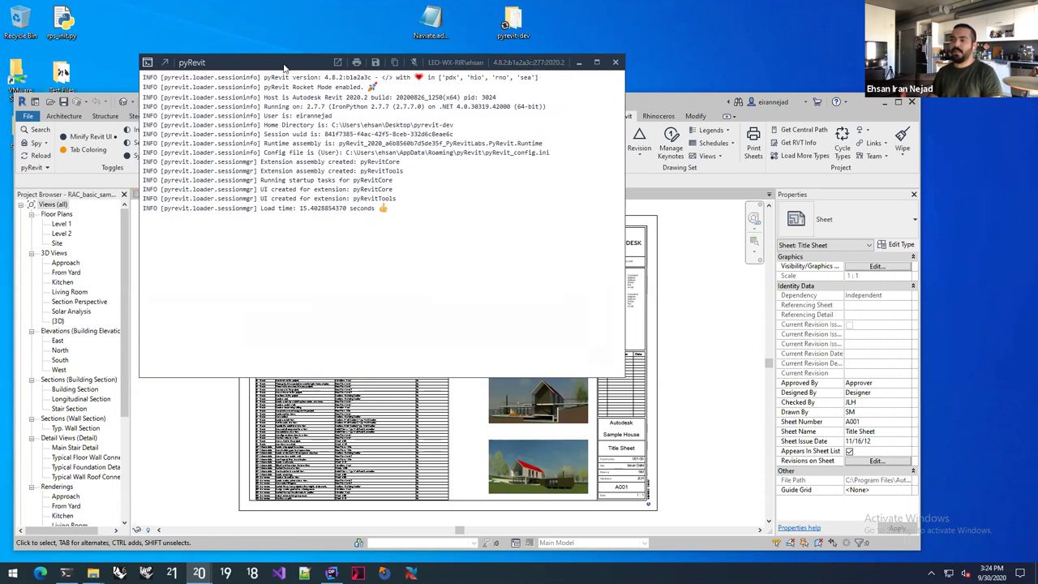
pyautogui.moveTo(284, 67); pyautogui.dragTo(290, 67)
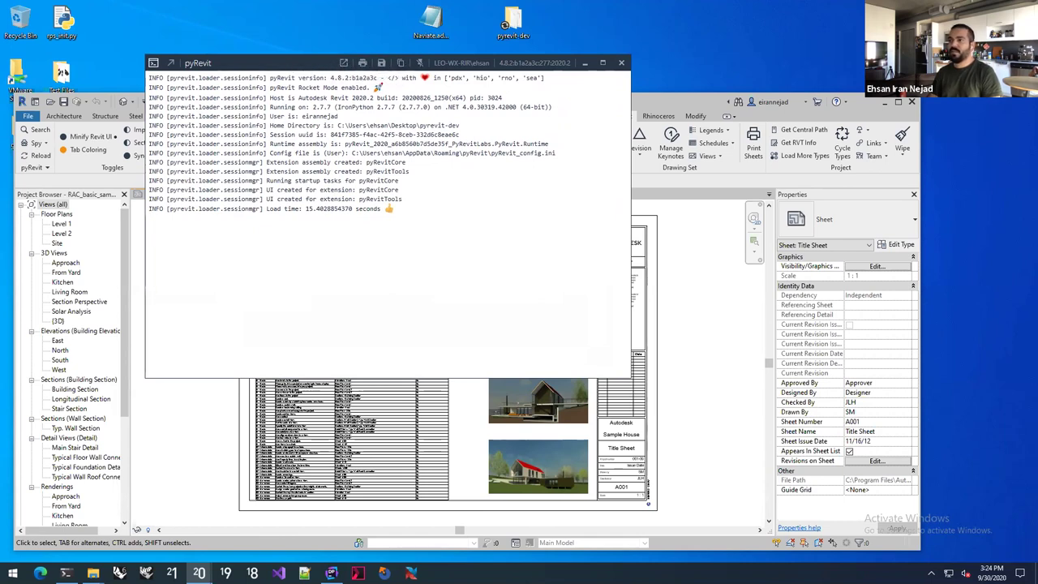
pyautogui.moveTo(295, 68); pyautogui.dragTo(298, 65)
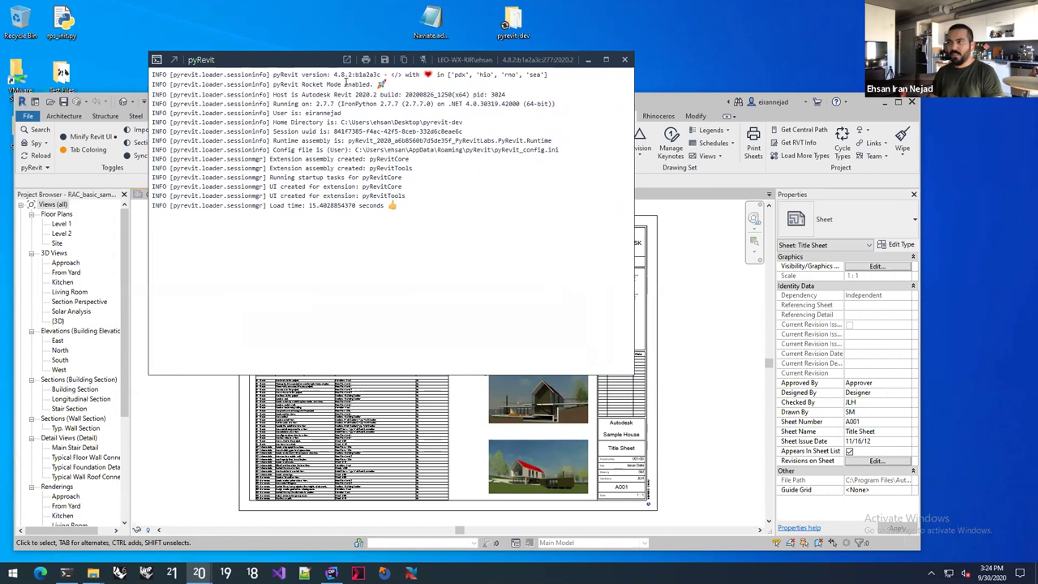
pyautogui.click(624, 61)
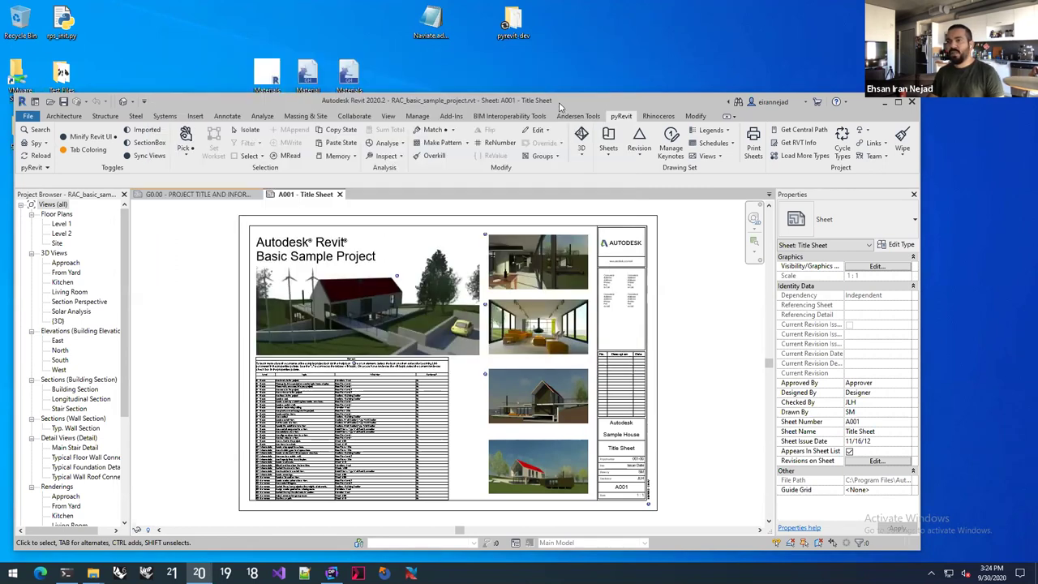
# Maximize the Revit window, look over the Architecture and pyRevit tool sets, and fit the title sheet to the view
pyautogui.click(63, 116)
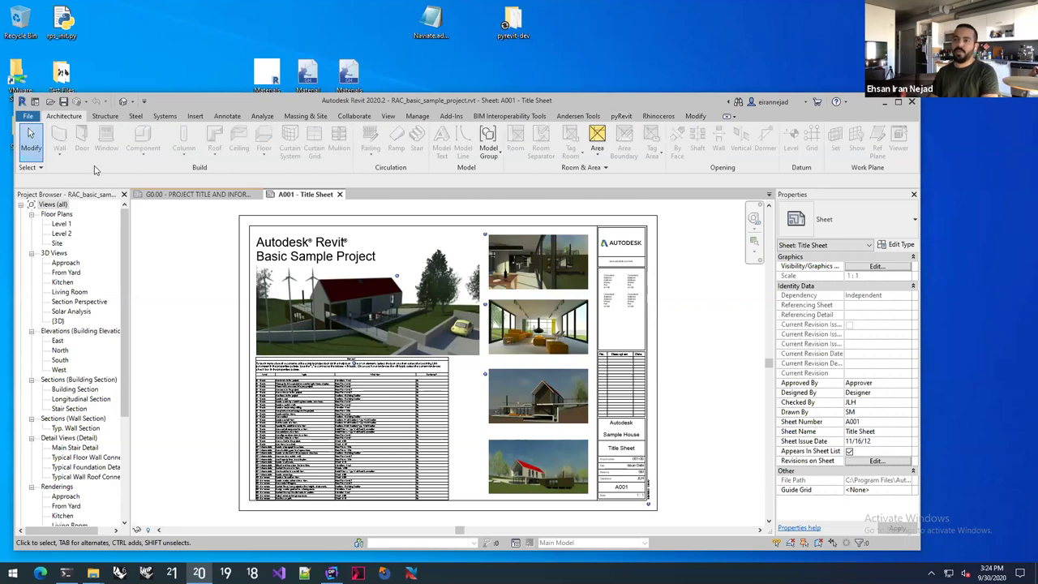
pyautogui.doubleClick(200, 104)
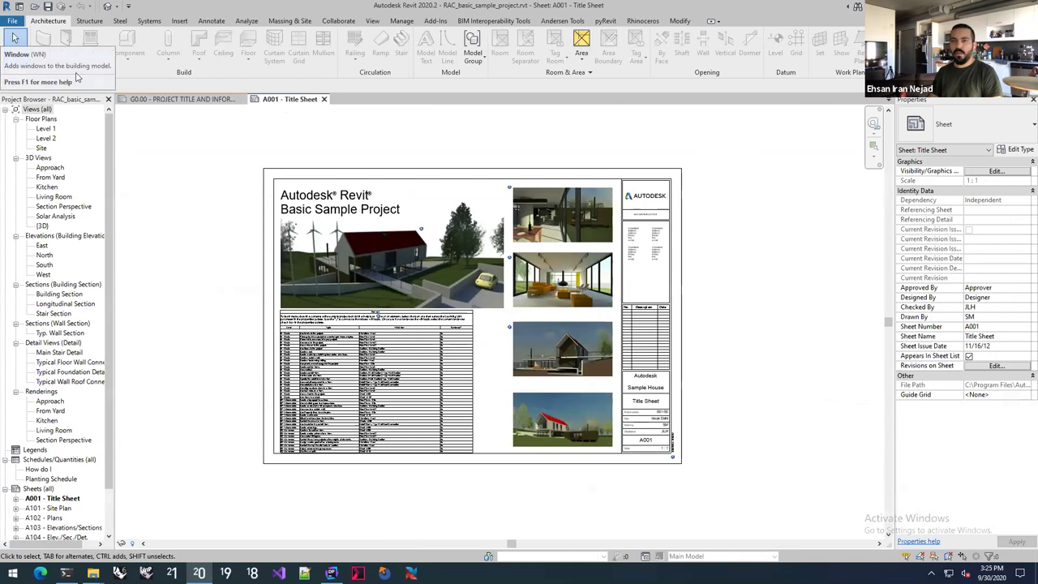
pyautogui.click(605, 22)
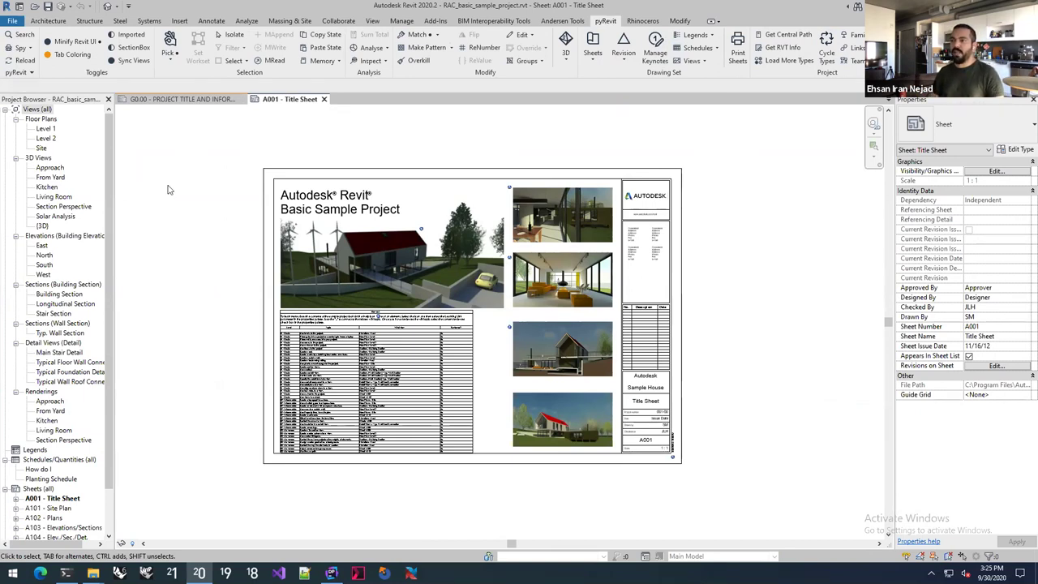
pyautogui.press('z')
pyautogui.press('f')
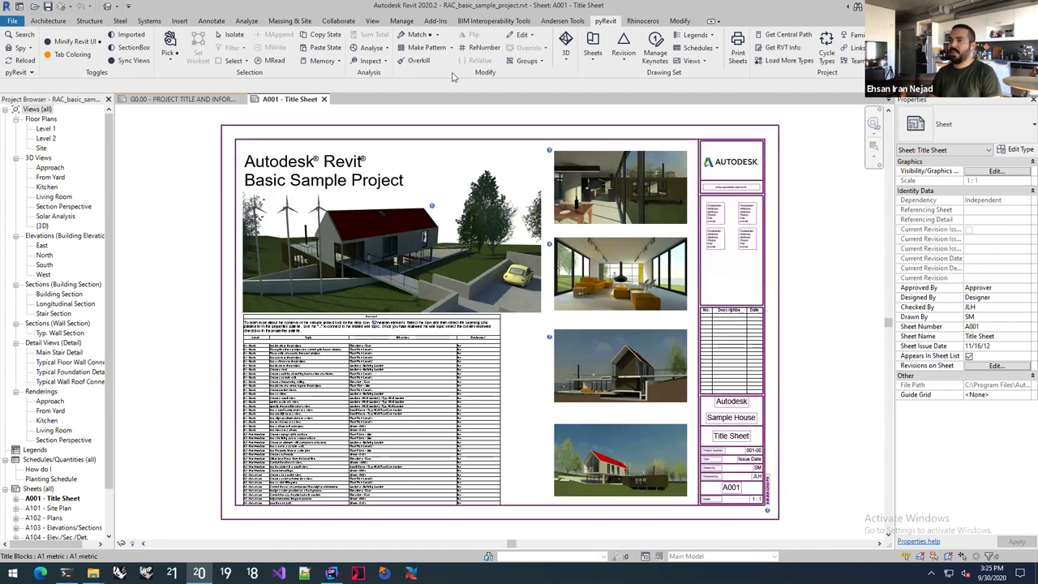
# Open the pyRevit Settings dialog and collapse its Custom Extension Directories section
pyautogui.click(17, 74)
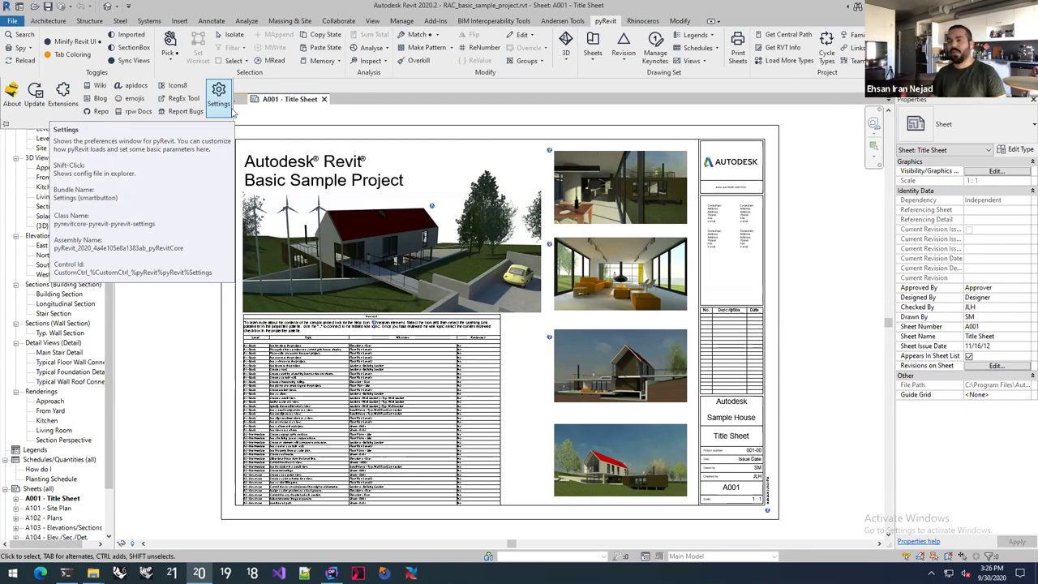
pyautogui.click(224, 112)
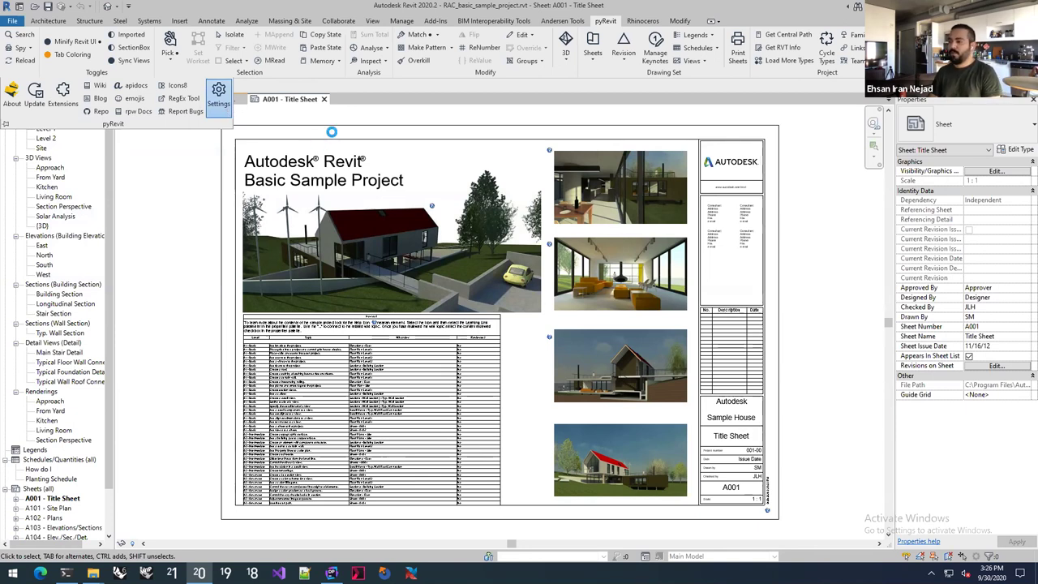
pyautogui.moveTo(409, 94); pyautogui.dragTo(388, 80)
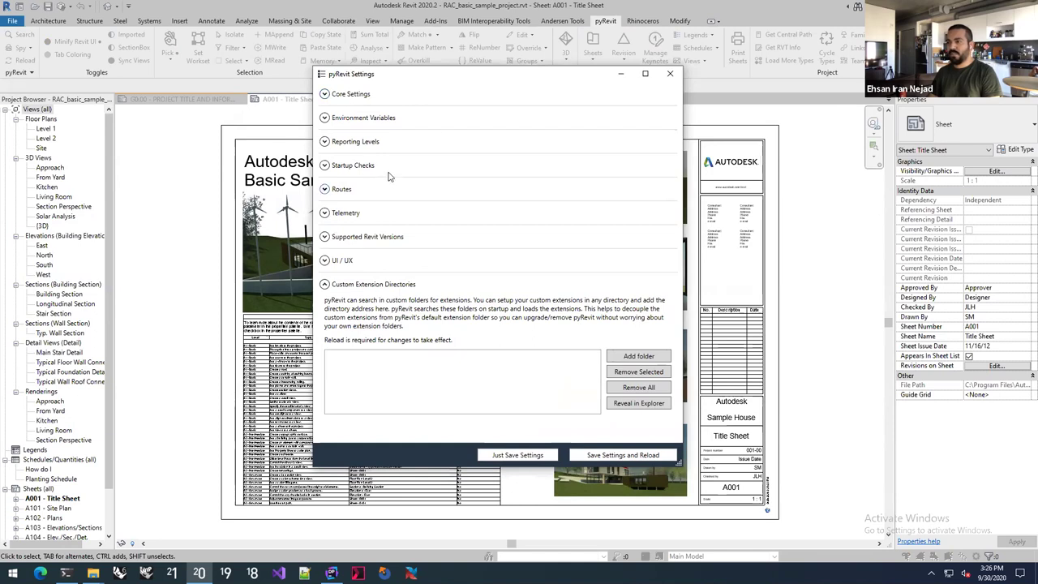
pyautogui.click(354, 285)
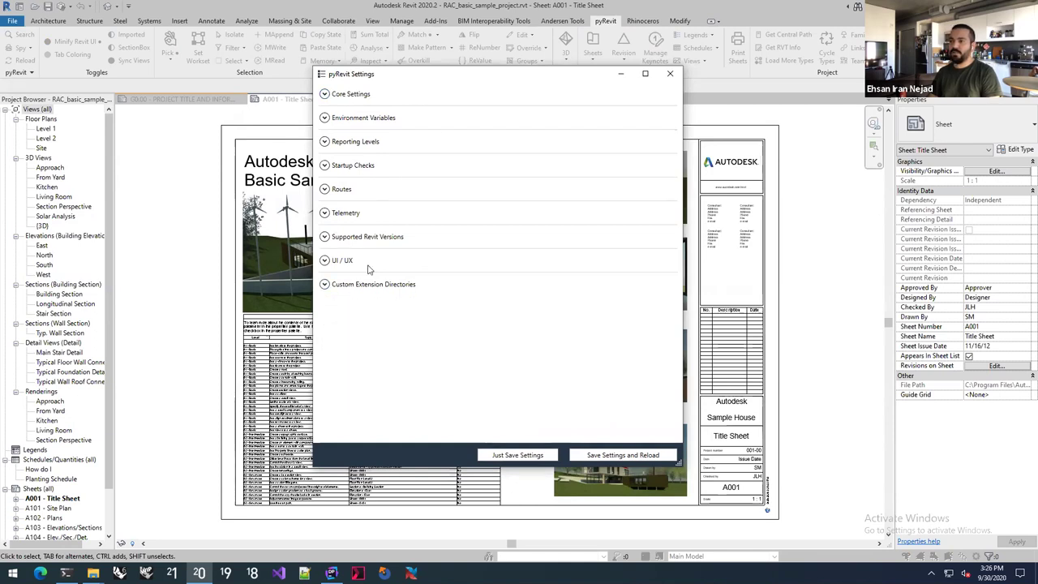
# Examine the Core Settings section, including the list of IronPython engines and the development and caching options, and collapse it
pyautogui.click(353, 95)
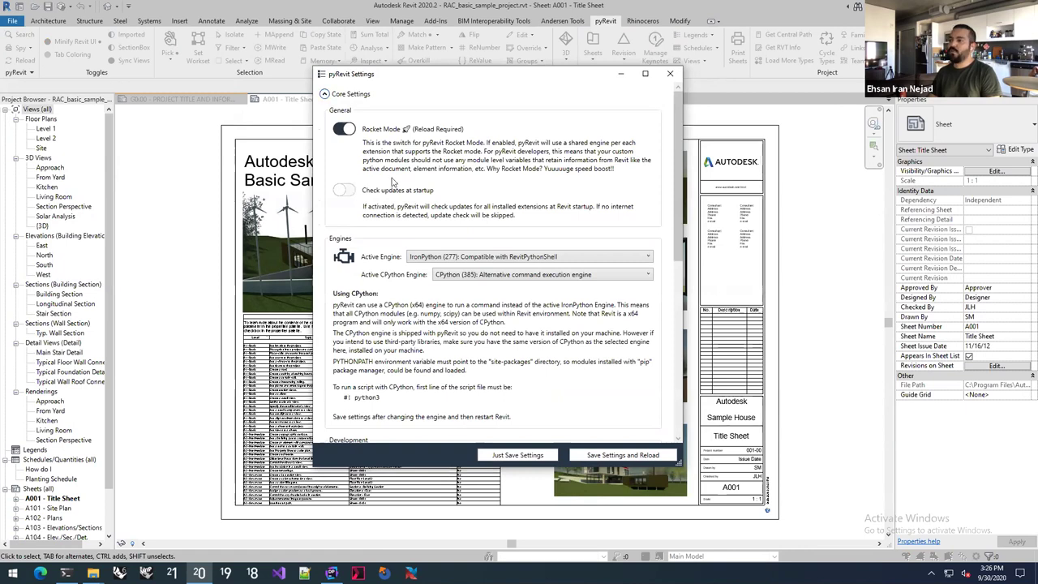
pyautogui.scroll(-1, 396, 184)
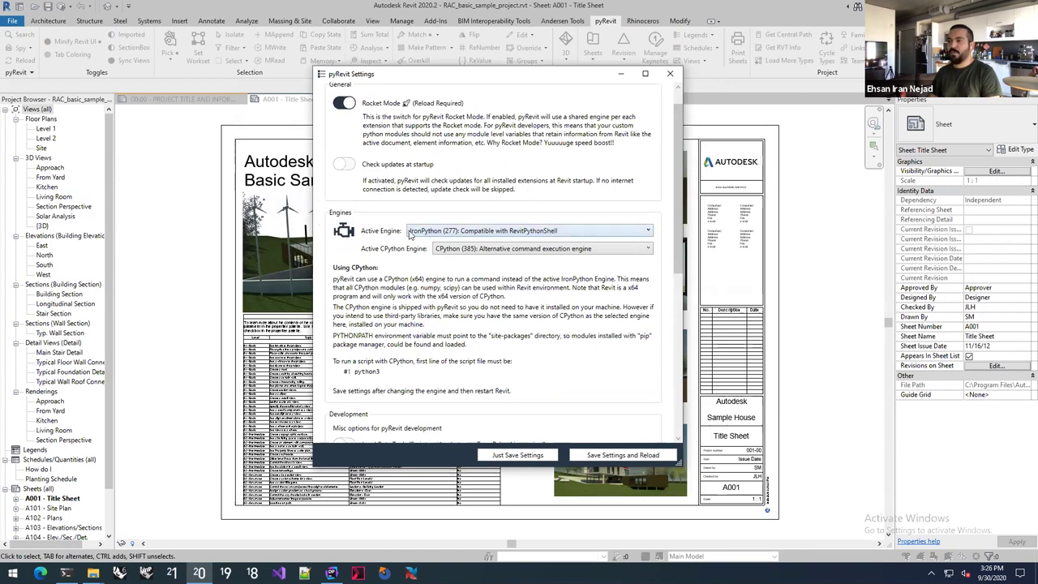
pyautogui.click(414, 232)
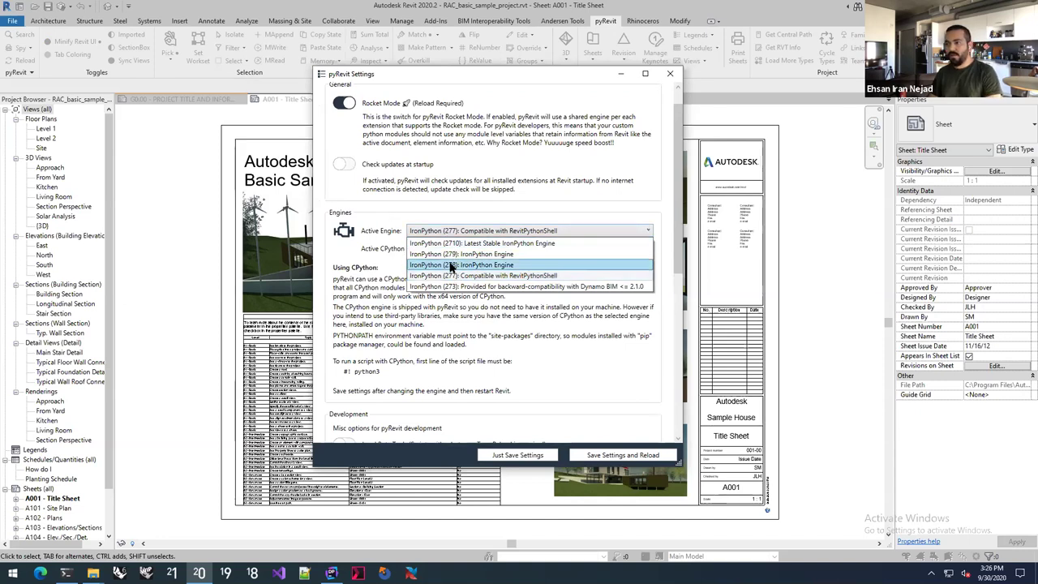
pyautogui.click(375, 250)
pyautogui.moveTo(678, 205); pyautogui.dragTo(671, 247)
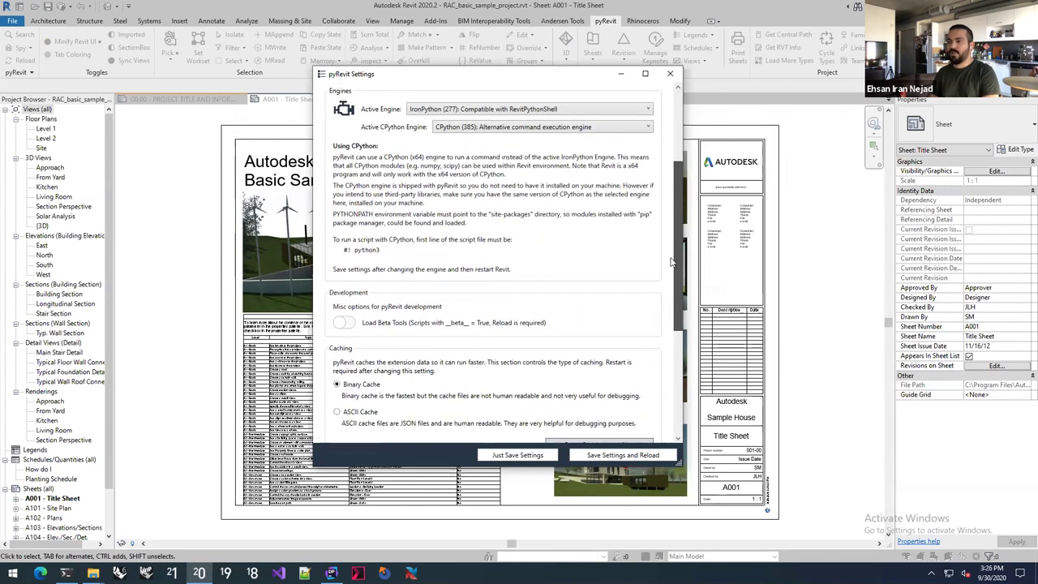
pyautogui.scroll(3, 458, 134)
pyautogui.click(331, 96)
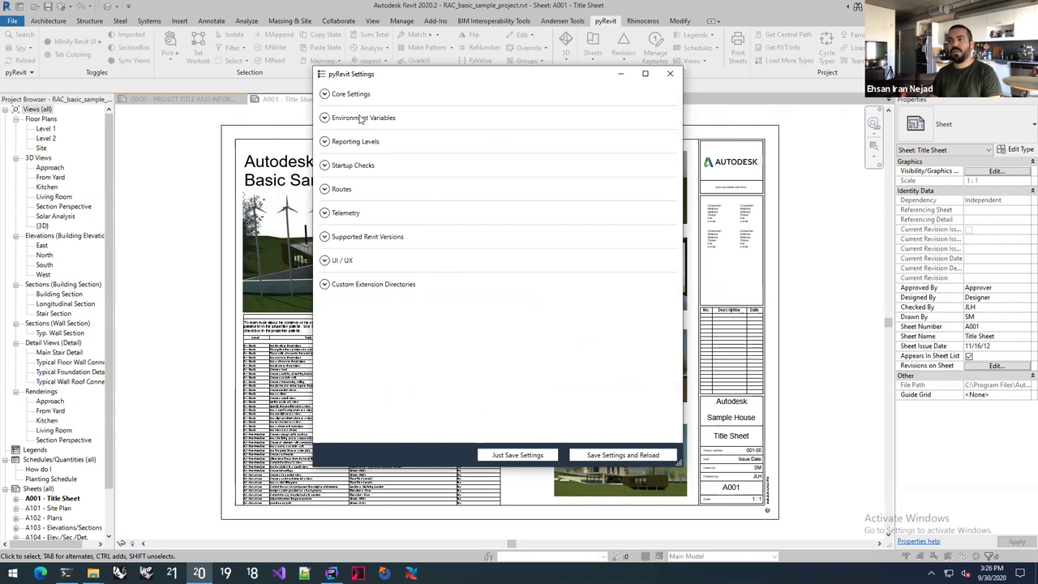
# Review the Reporting Levels options with the startup window delay and the Supported Revit Versions list, collapsing each section
pyautogui.click(325, 143)
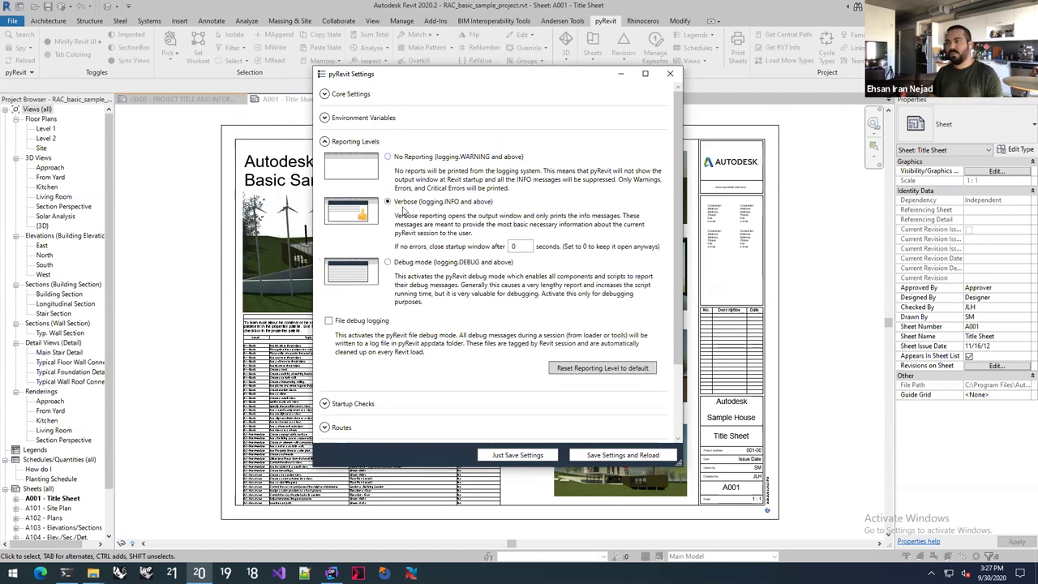
pyautogui.moveTo(527, 246); pyautogui.dragTo(476, 245)
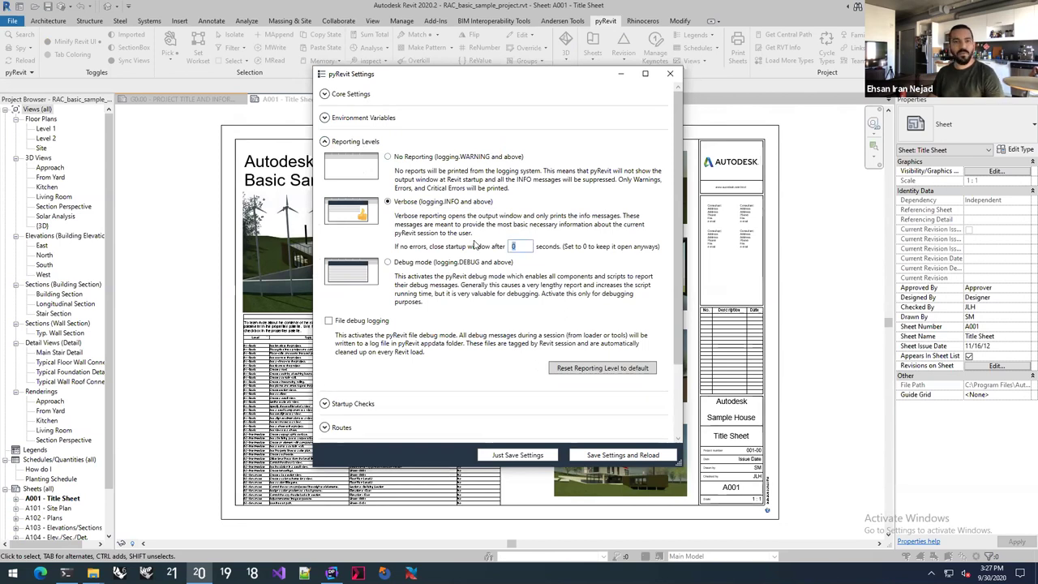
pyautogui.click(354, 143)
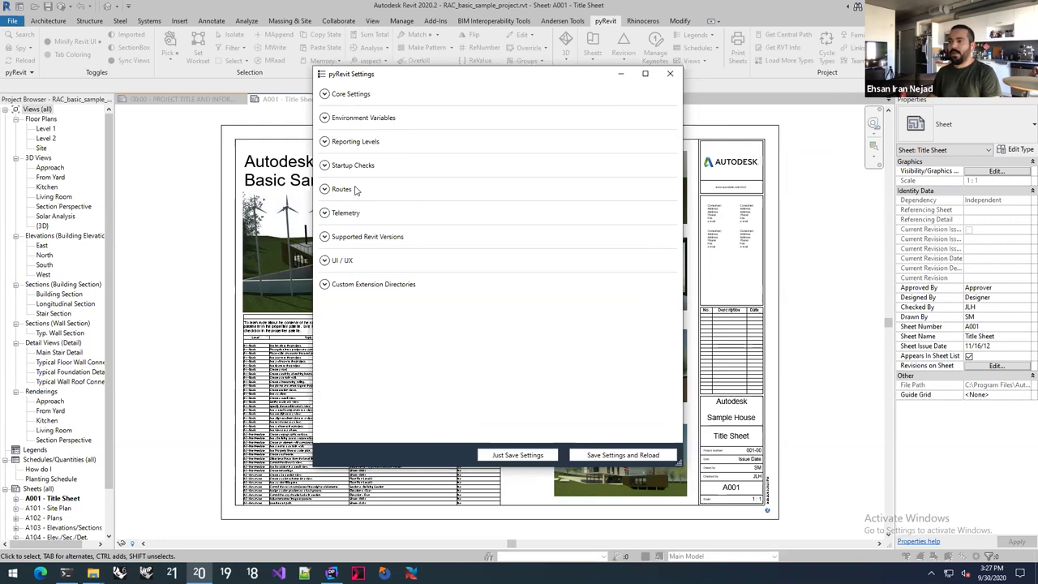
pyautogui.click(350, 242)
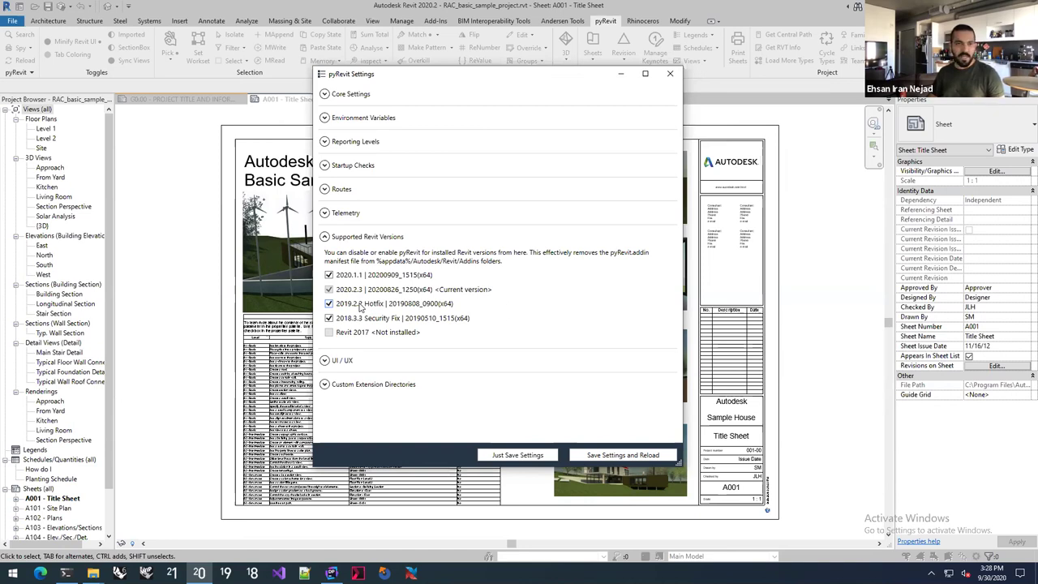
pyautogui.click(325, 236)
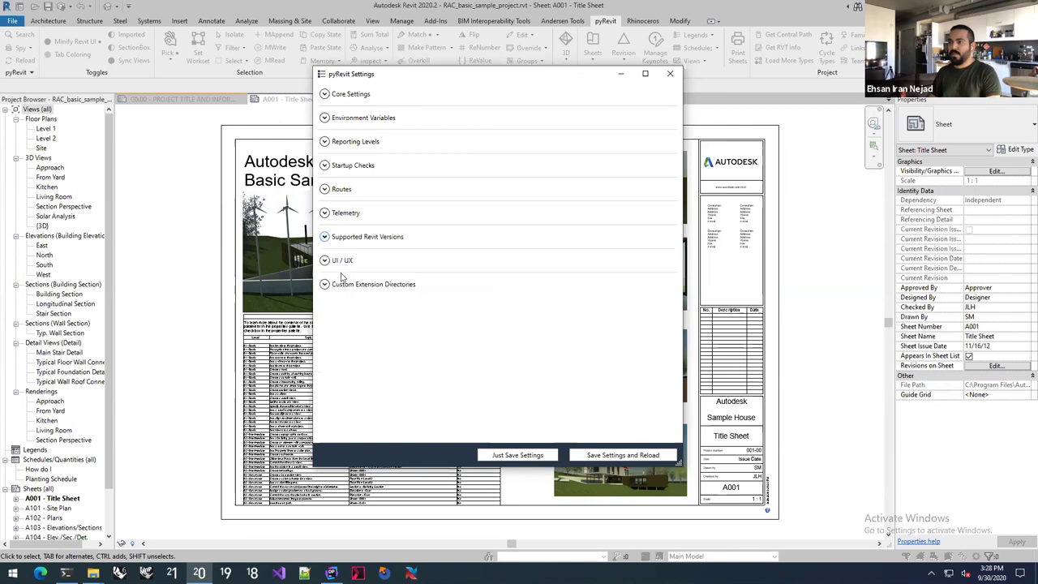
# Review the UI / UX settings and available interface languages, and move the settings dialog clear of the document tabs
pyautogui.click(342, 260)
pyautogui.scroll(-2, 438, 260)
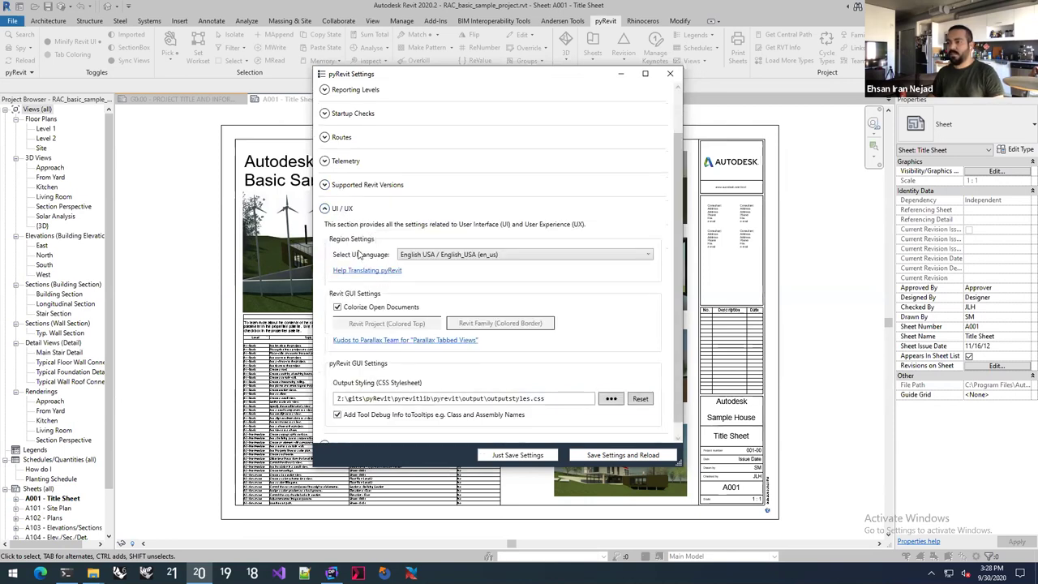
pyautogui.scroll(-1, 419, 257)
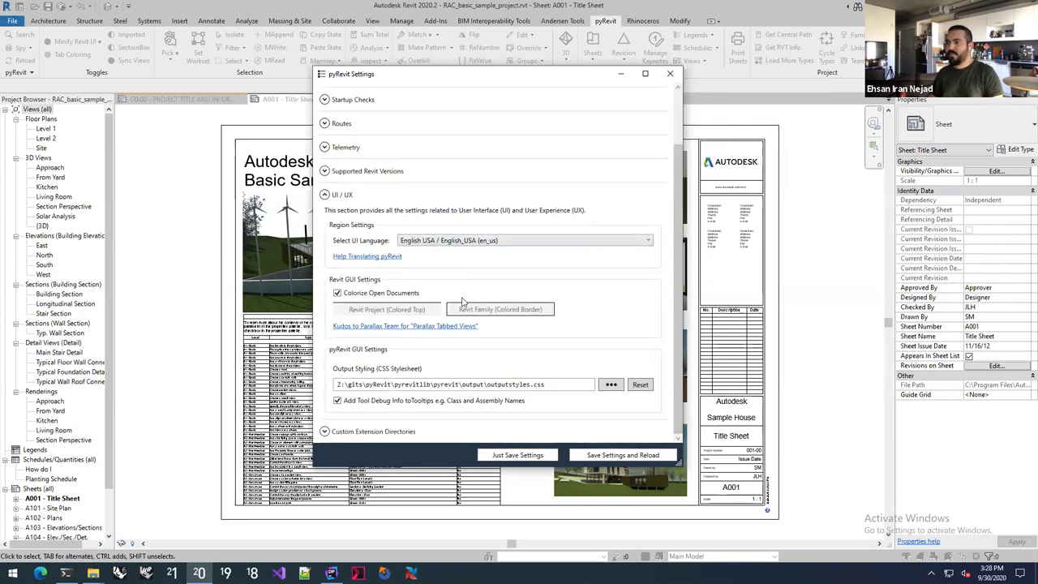
pyautogui.click(422, 245)
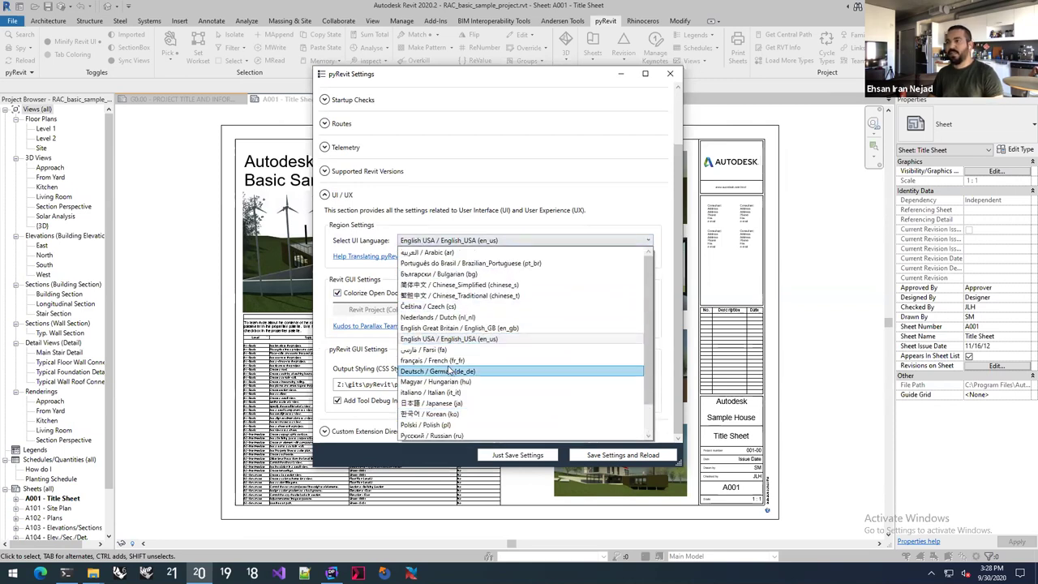
pyautogui.click(360, 247)
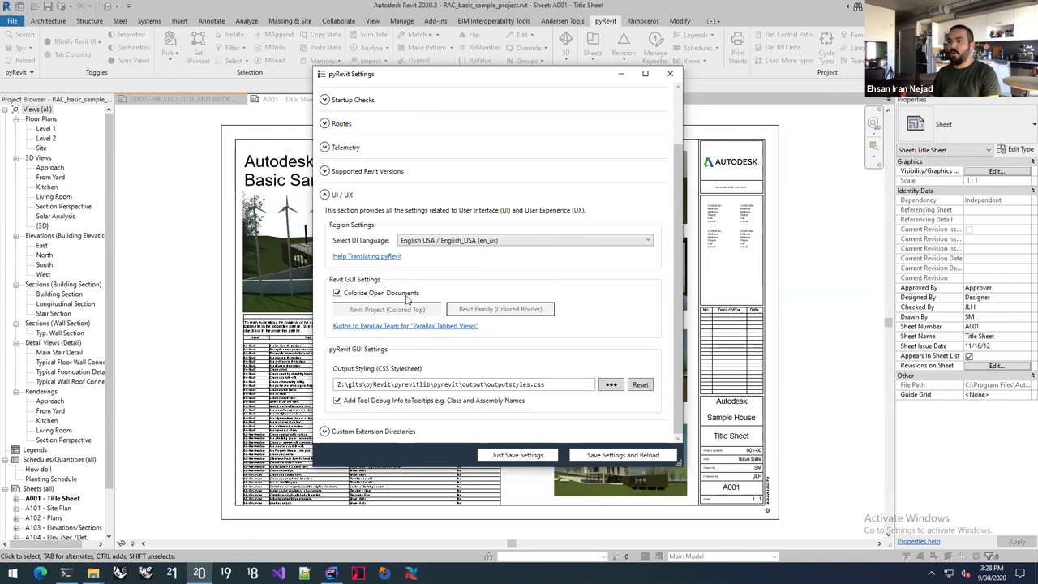
pyautogui.moveTo(392, 81); pyautogui.dragTo(510, 78)
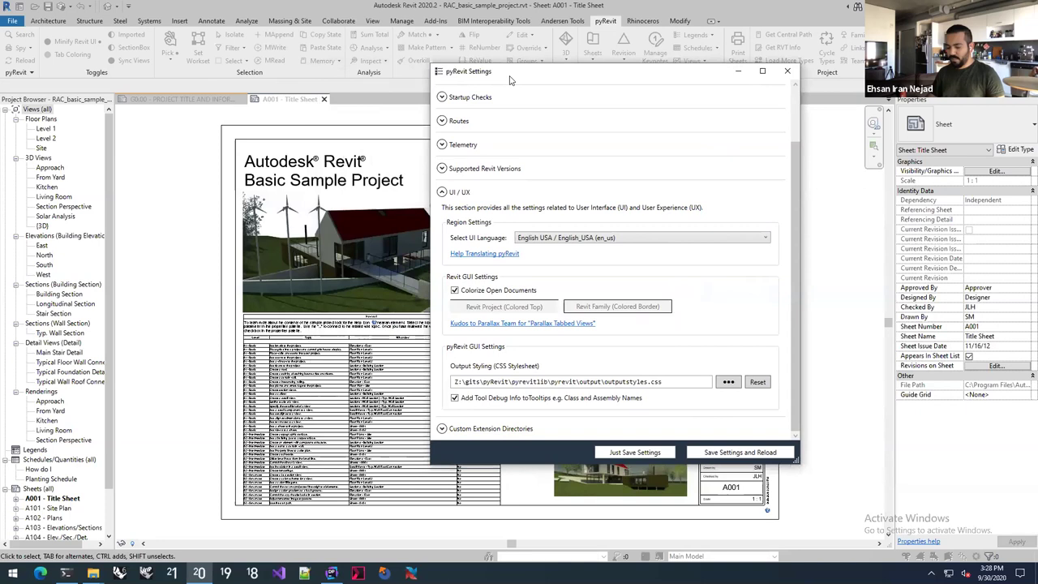
pyautogui.press('super')
pyautogui.write('map')
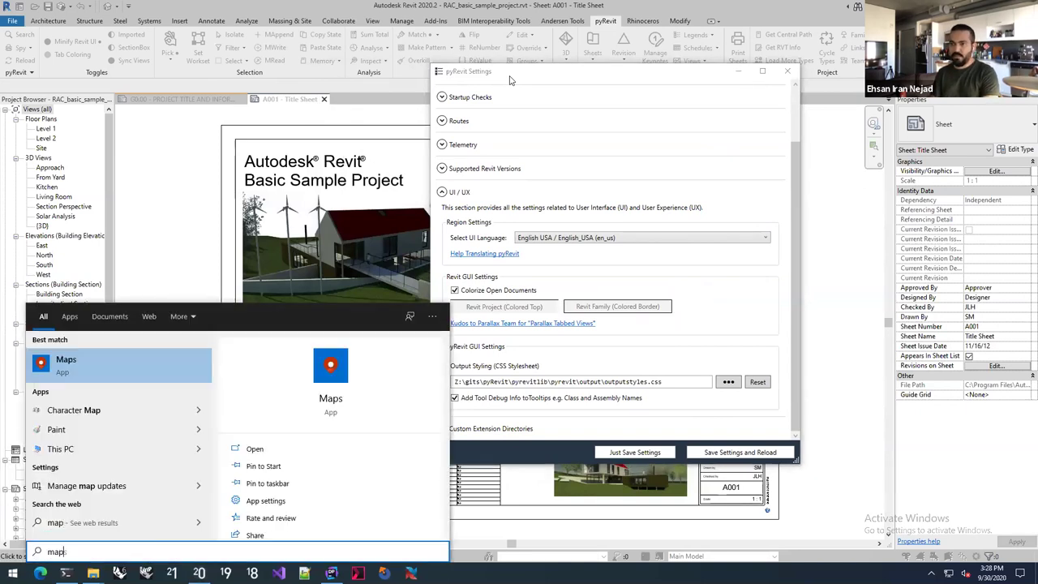
pyautogui.press('BackSpace')
pyautogui.write('g')
pyautogui.press('Escape')
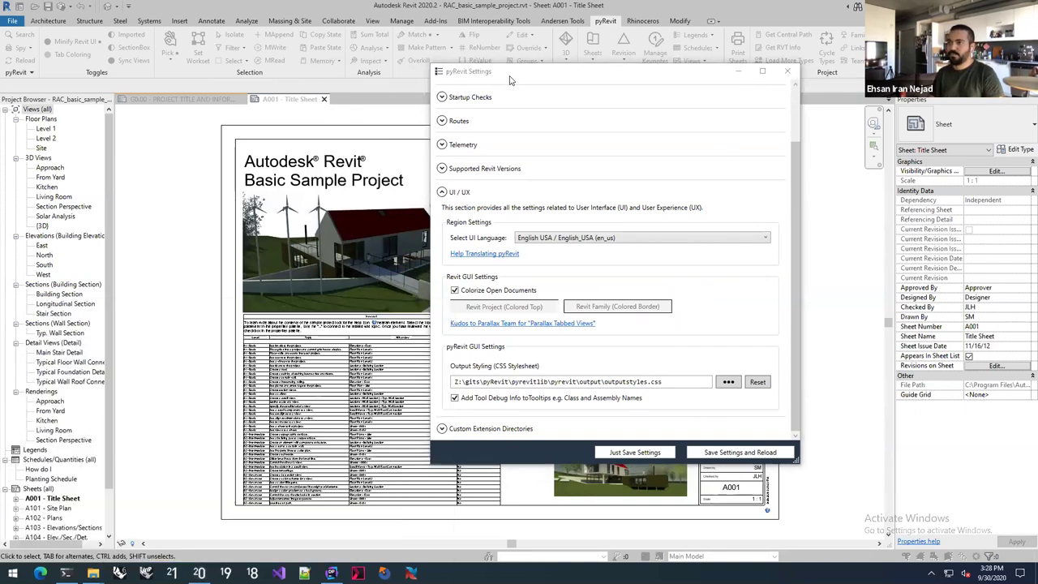
# Magnify the screen around the A001 - Title Sheet document tab and the UI / UX settings
pyautogui.press('super+plus')
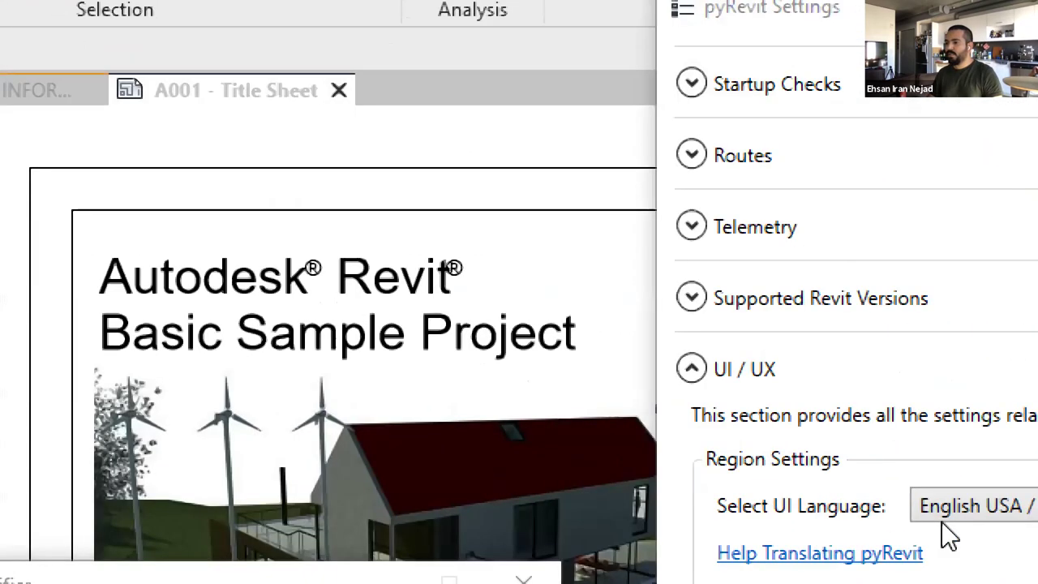
# Close the screen magnifier, review the Output Styling stylesheet setting under pyRevit GUI Settings, and collapse the UI / UX section
pyautogui.click(523, 580)
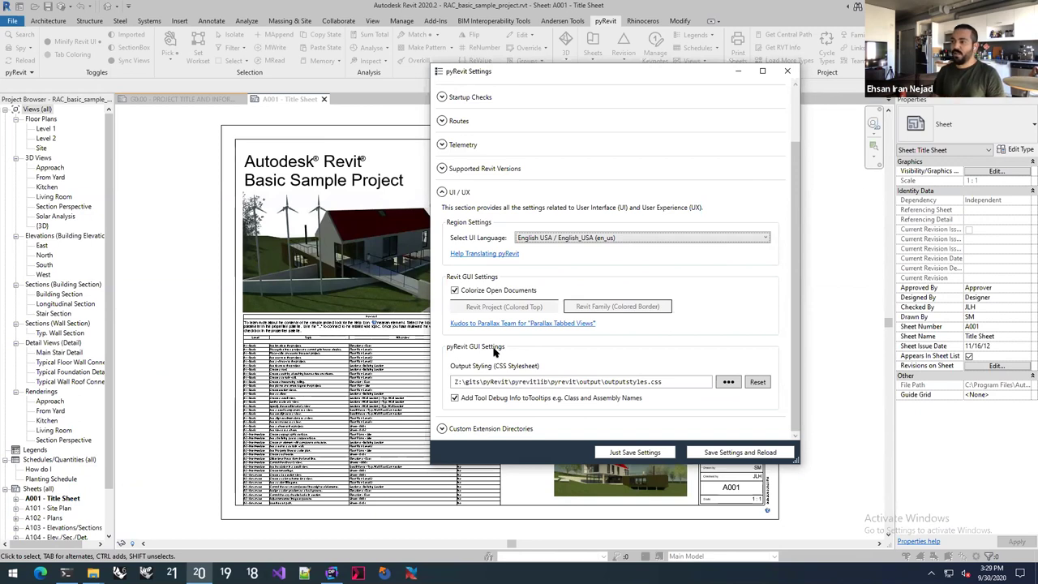
pyautogui.click(598, 375)
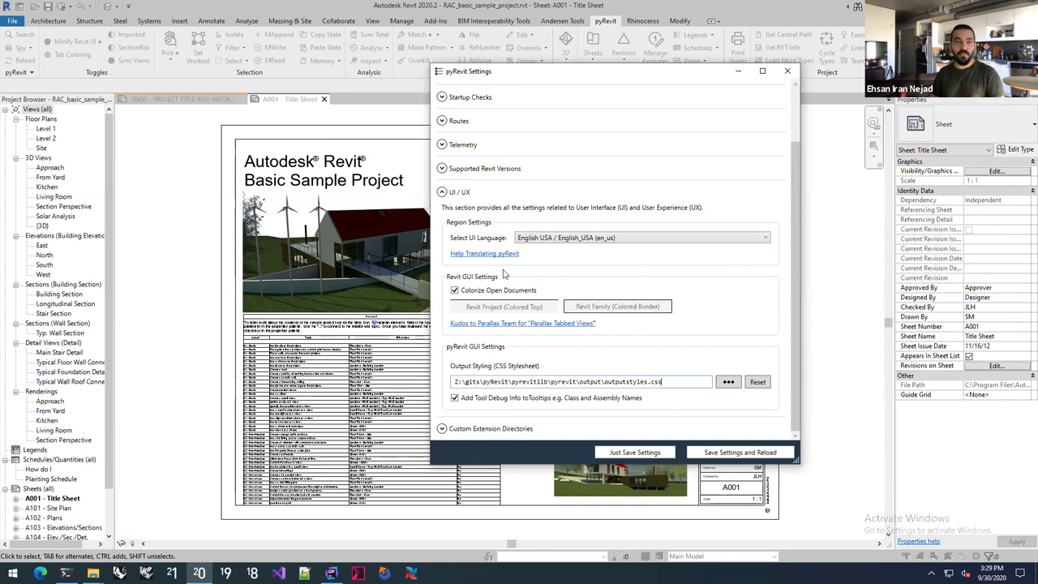
pyautogui.click(462, 194)
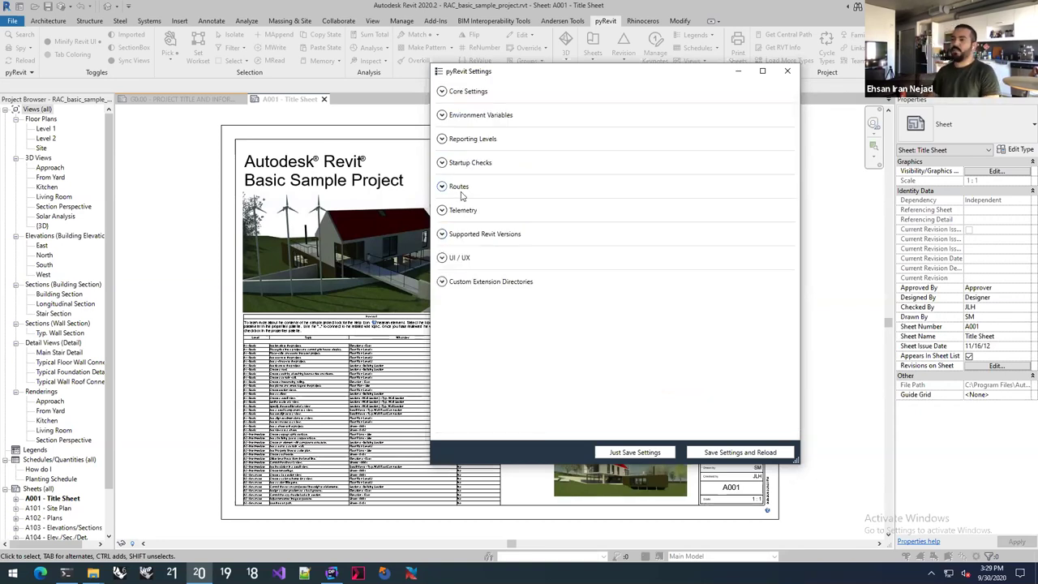
# Review the Custom Extension Directories section and close the pyRevit Settings dialog
pyautogui.click(480, 282)
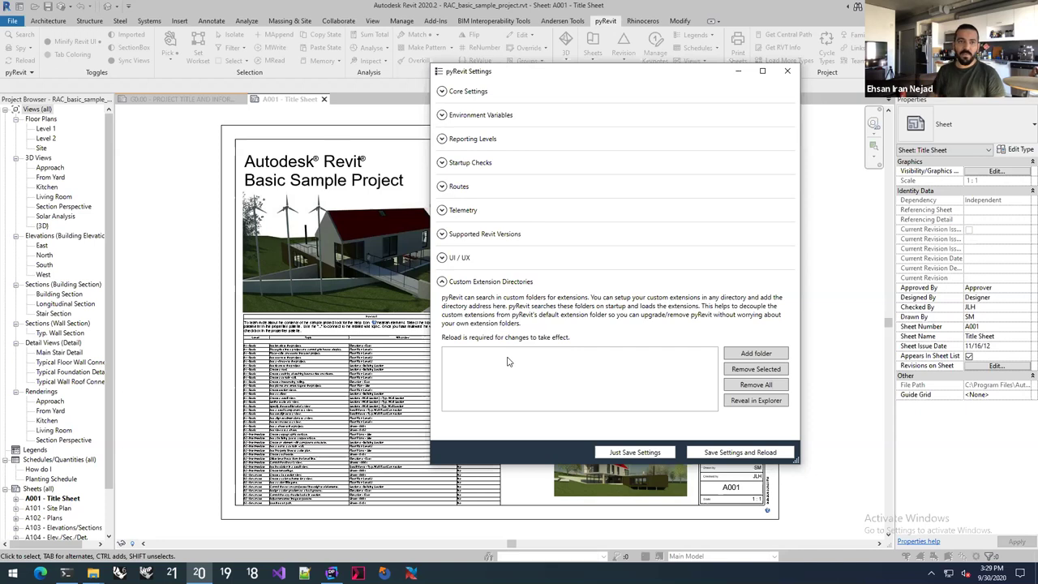
pyautogui.click(787, 72)
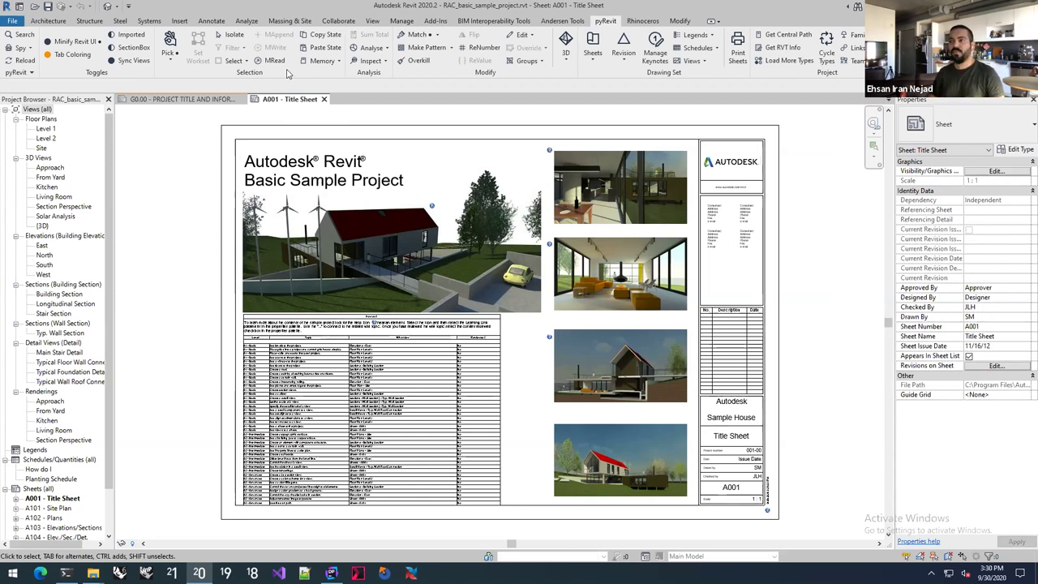
pyautogui.click(26, 61)
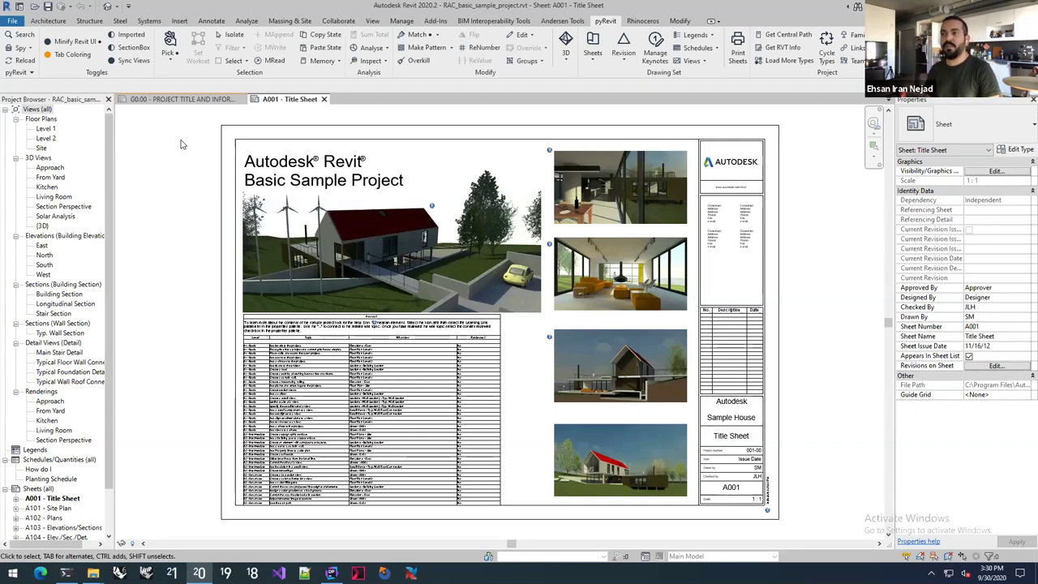
# Turn Tab Coloring off for the open document tabs and back on
pyautogui.click(73, 56)
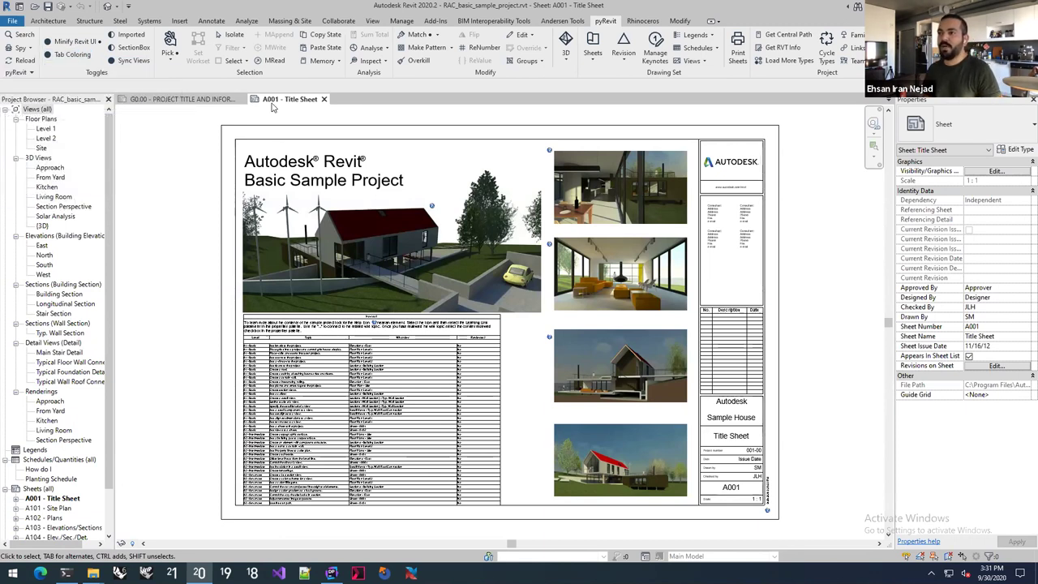
pyautogui.click(73, 55)
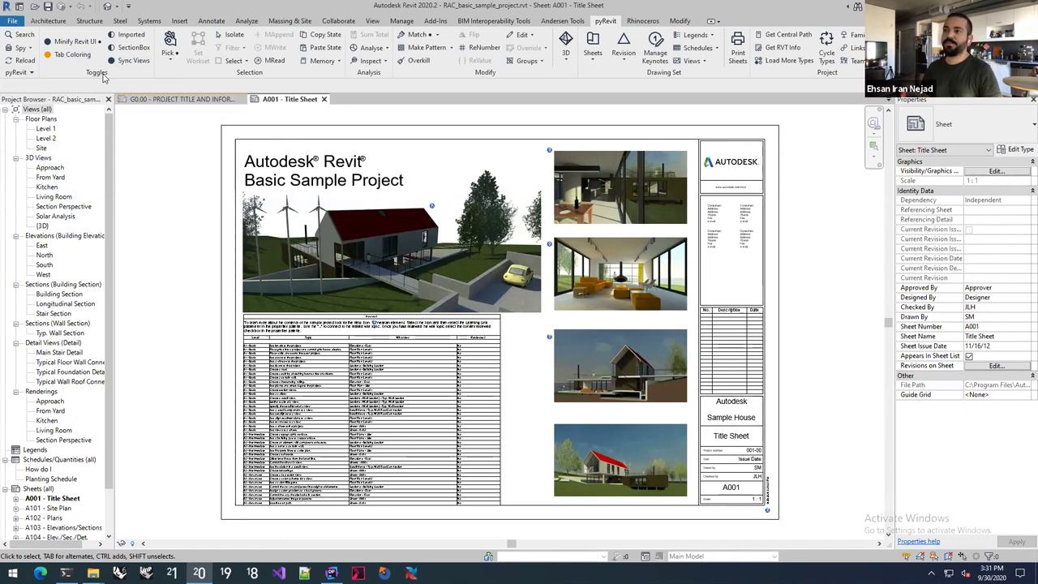
# Demonstrate switching Minify Revit UI on and off, and review which tabs its configuration hides in minified mode
pyautogui.click(58, 42)
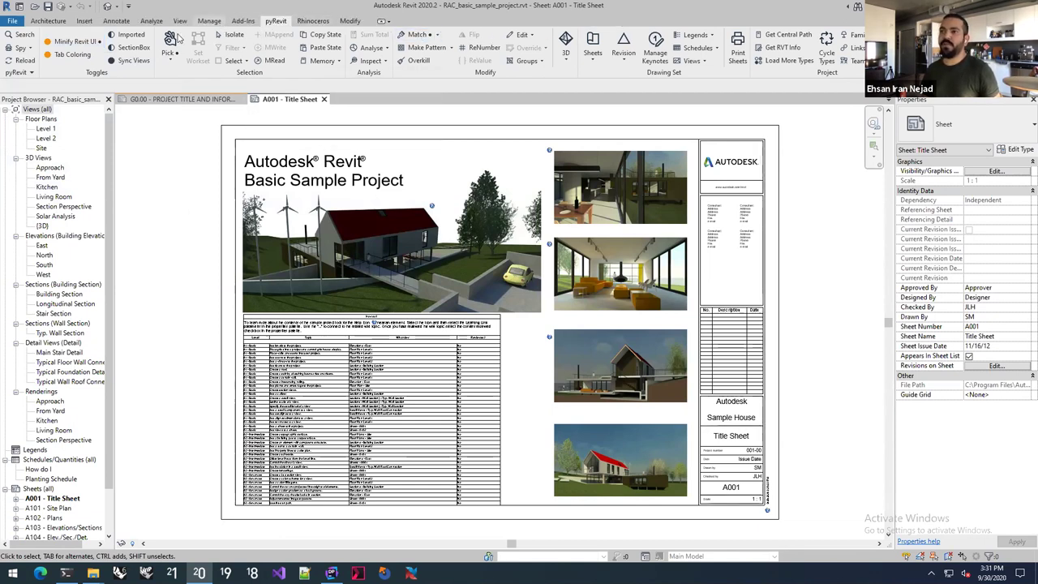
pyautogui.click(91, 43)
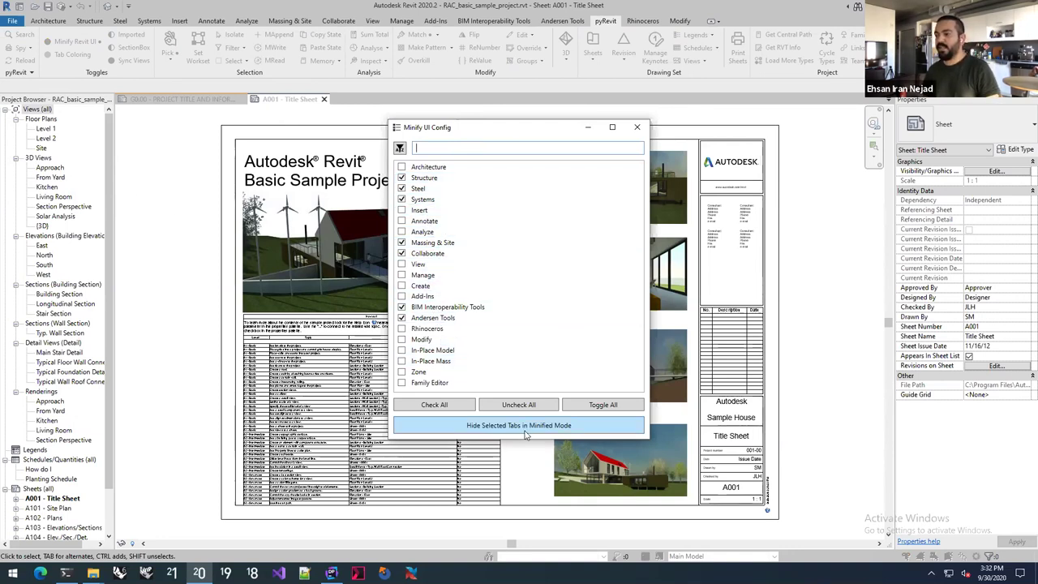
pyautogui.press('Escape')
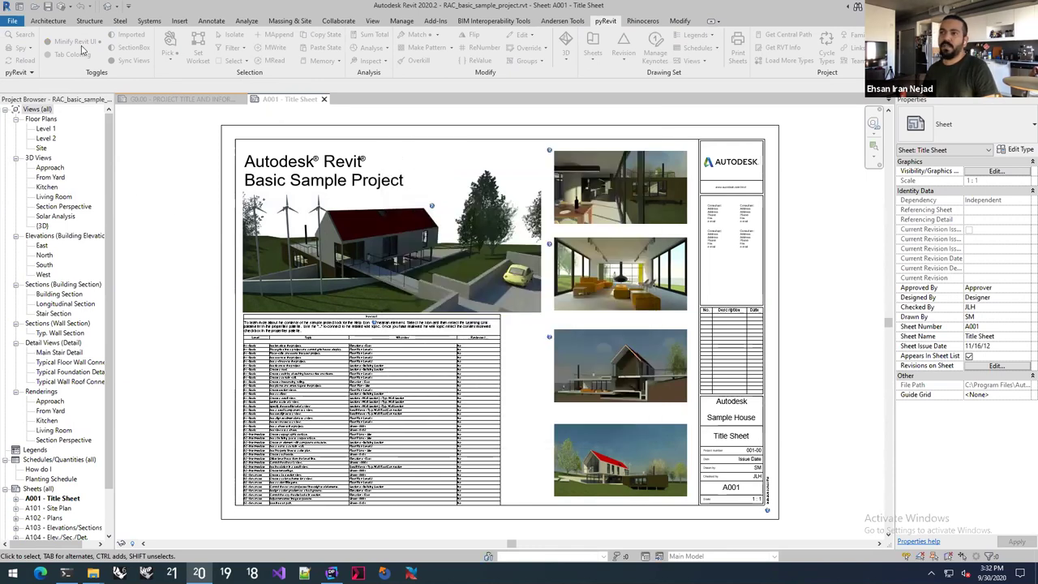
pyautogui.click(80, 46)
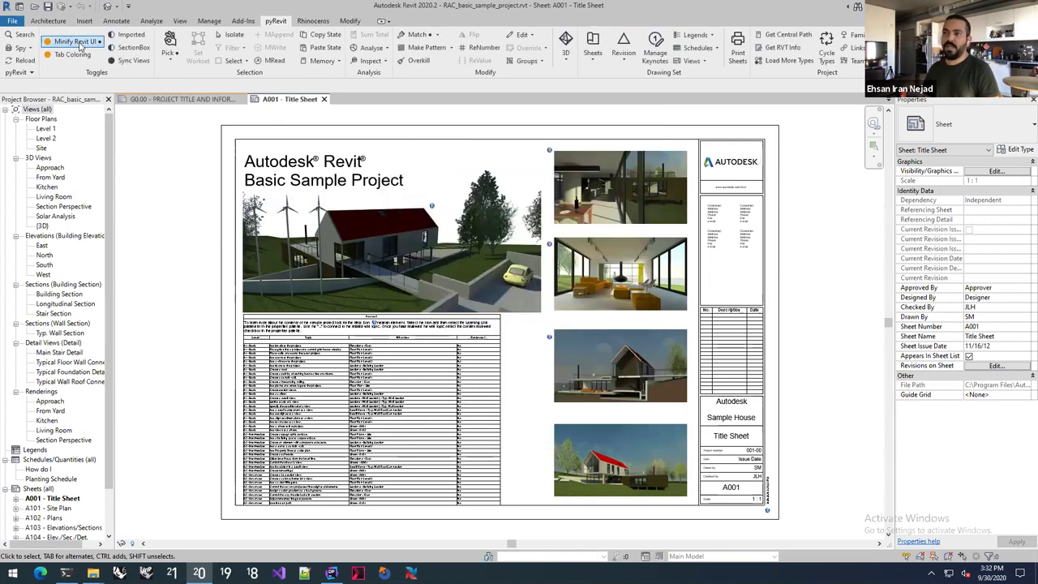
pyautogui.click(81, 46)
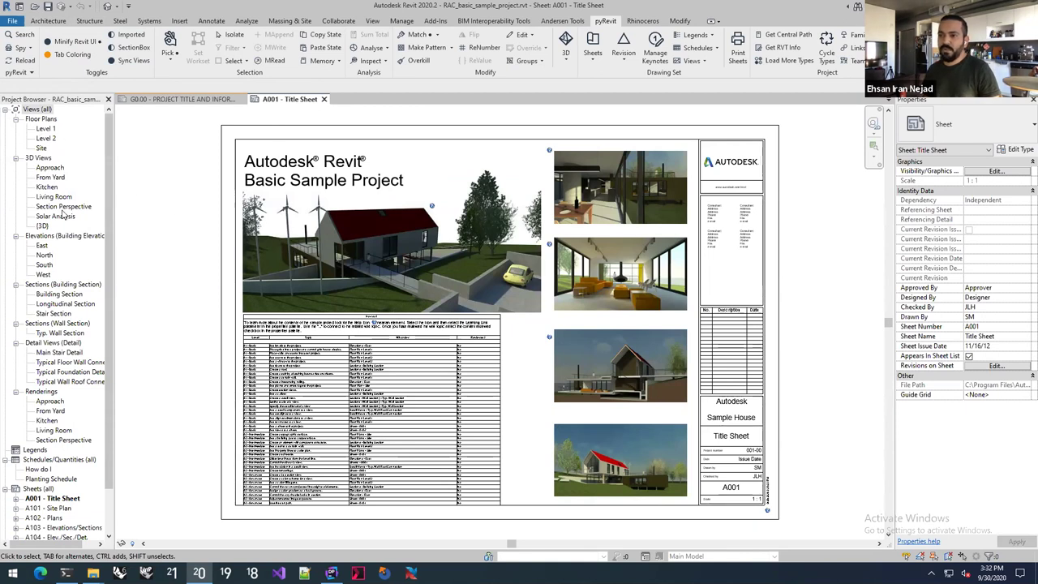
# Collapse the 3D Views, Elevations, Sections, Detail Views and Renderings groups in the Project Browser and open the Level 1 floor plan
pyautogui.click(15, 158)
pyautogui.click(15, 168)
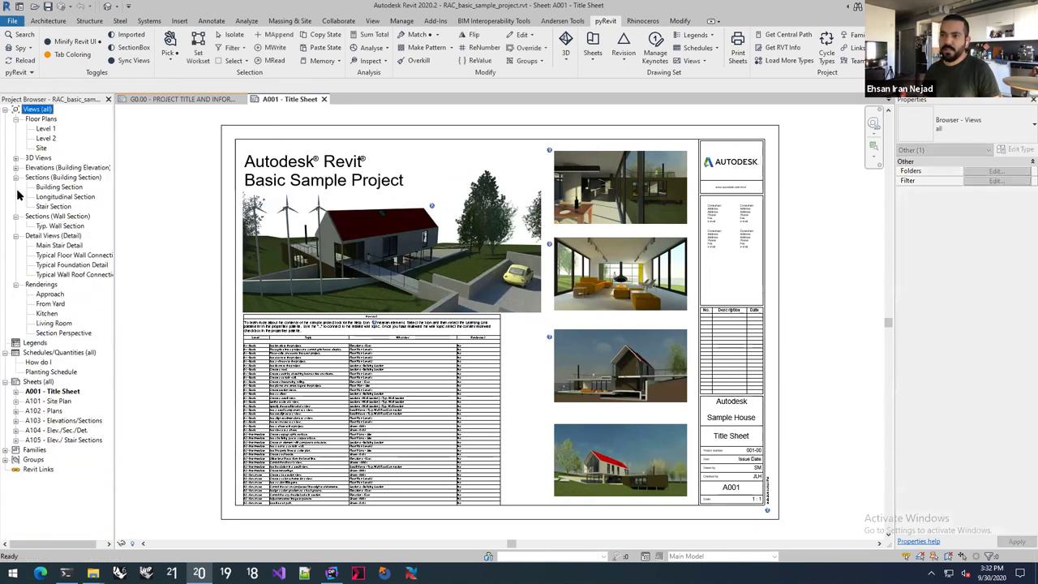
pyautogui.click(15, 177)
pyautogui.click(16, 187)
pyautogui.click(15, 197)
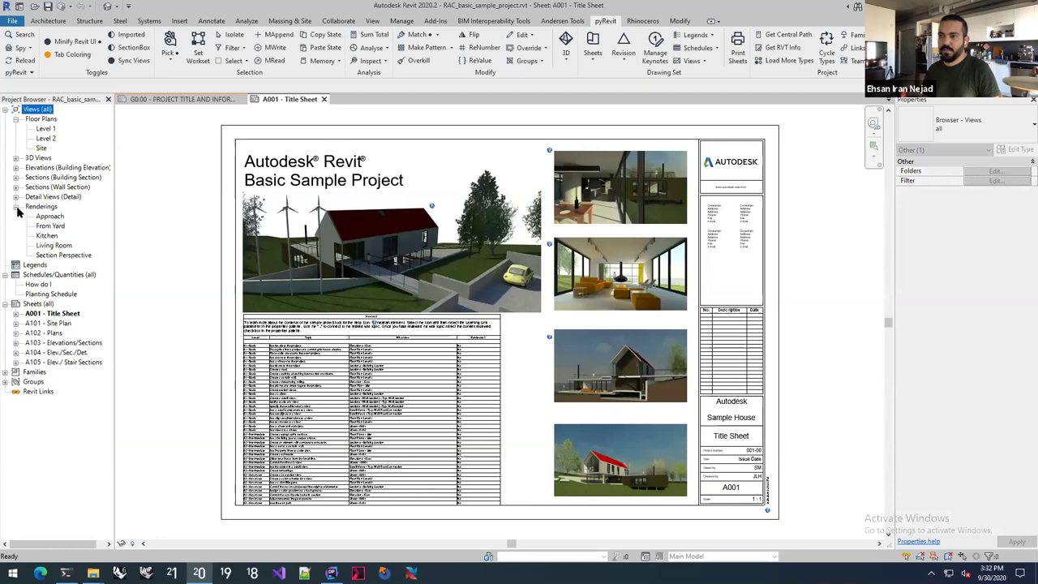
pyautogui.click(15, 207)
pyautogui.click(46, 128)
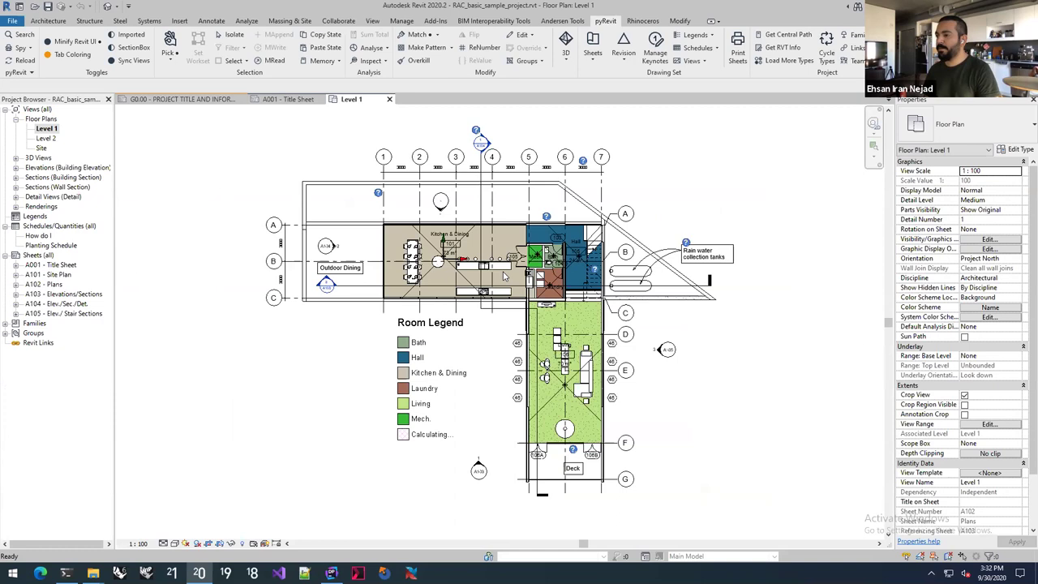
# Create a reflected ceiling plan view for Level 1
pyautogui.scroll(2, 463, 153)
pyautogui.click(373, 22)
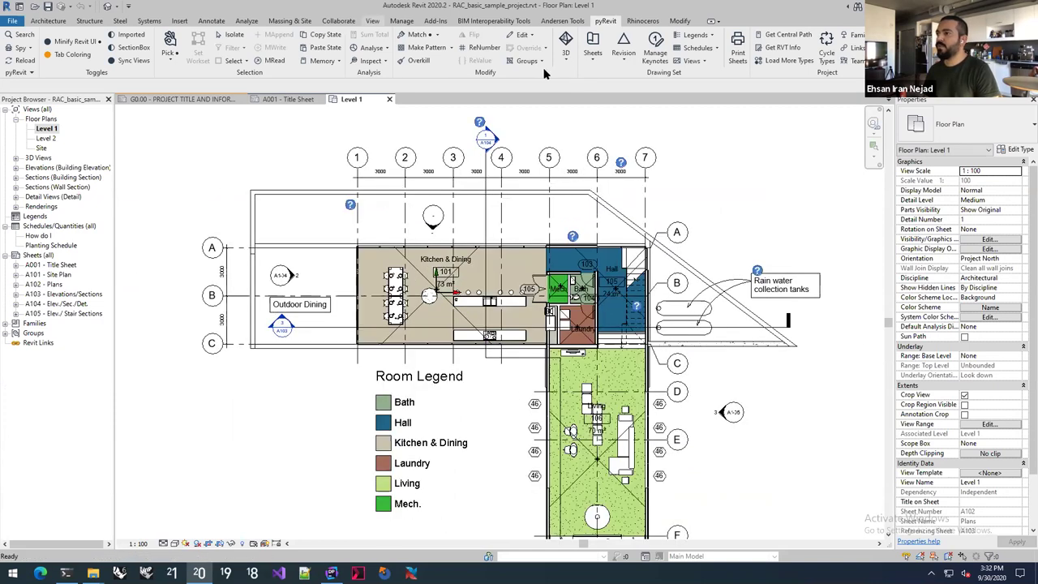
pyautogui.click(421, 50)
pyautogui.click(393, 99)
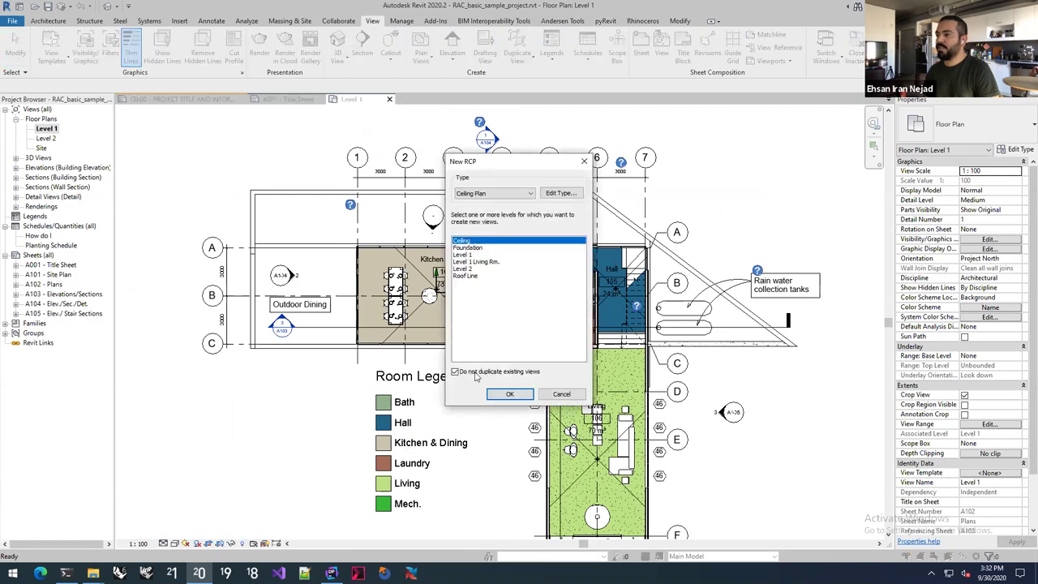
pyautogui.click(473, 255)
pyautogui.click(510, 394)
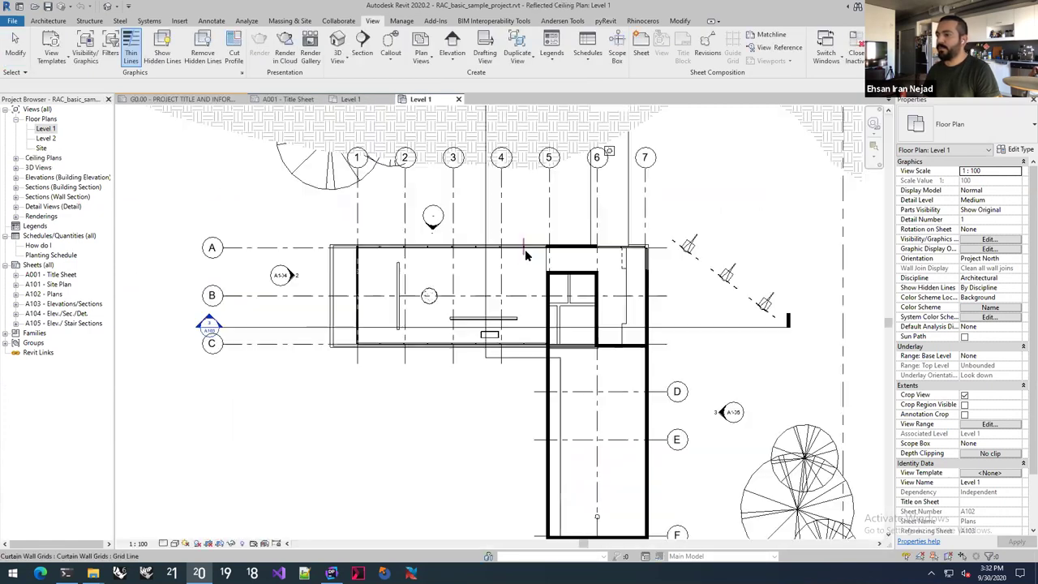
# Turn on Sync Views, compare the zoomed area between the Level 1 floor plan and ceiling plan, and close the ceiling plan view
pyautogui.click(350, 99)
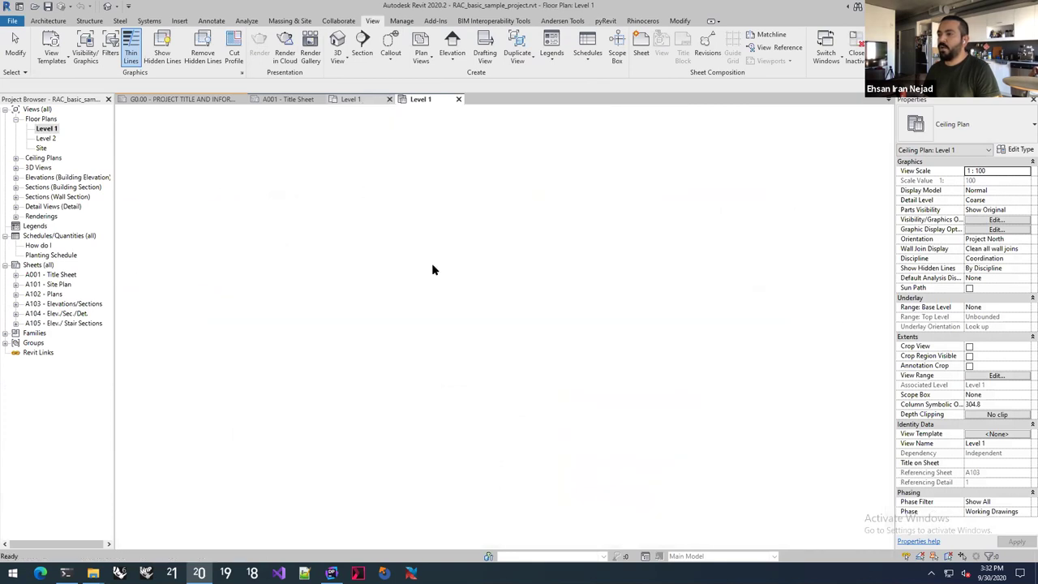
pyautogui.scroll(3, 437, 211)
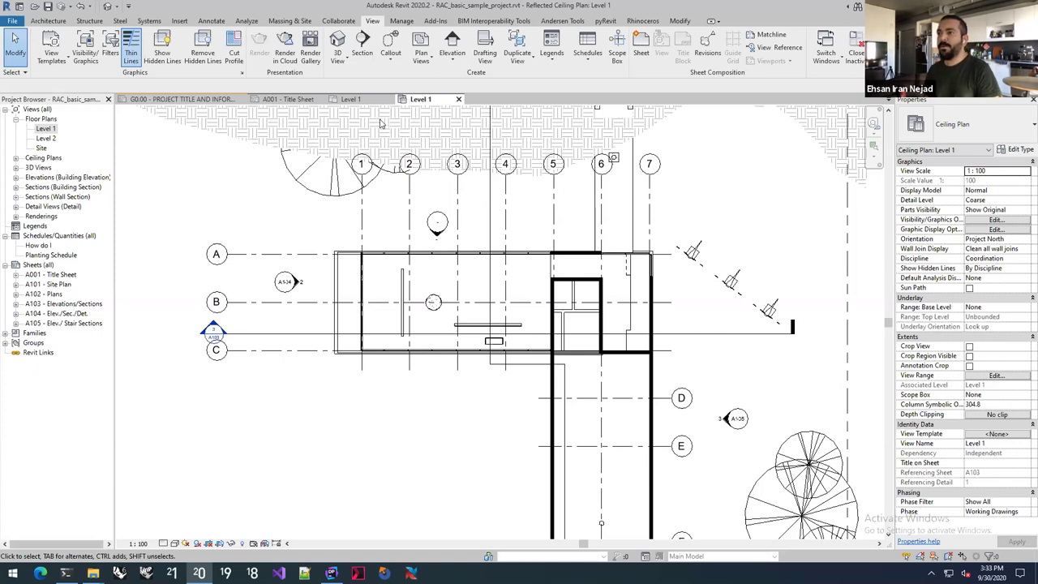
pyautogui.click(605, 20)
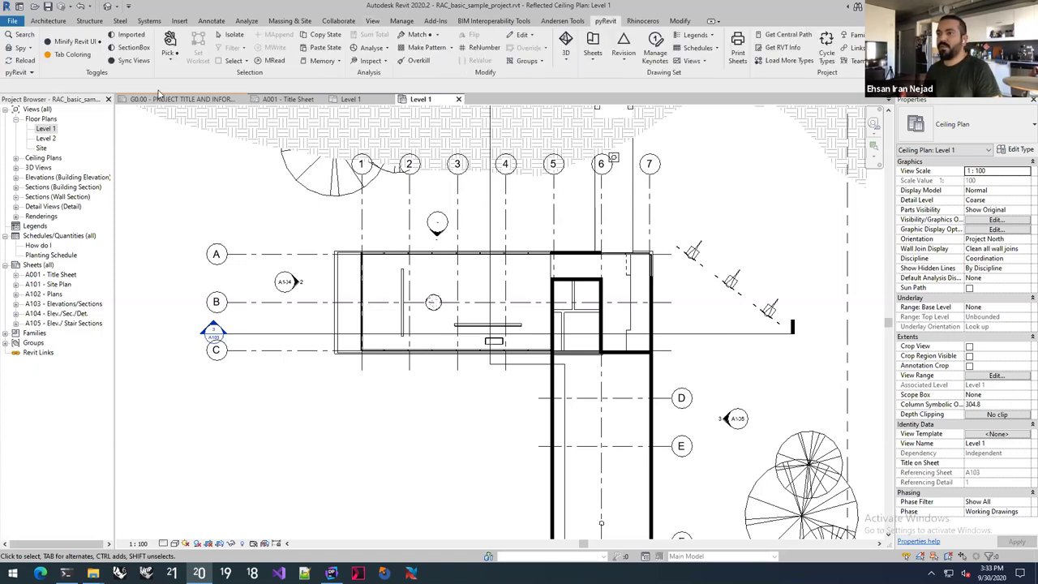
pyautogui.click(128, 64)
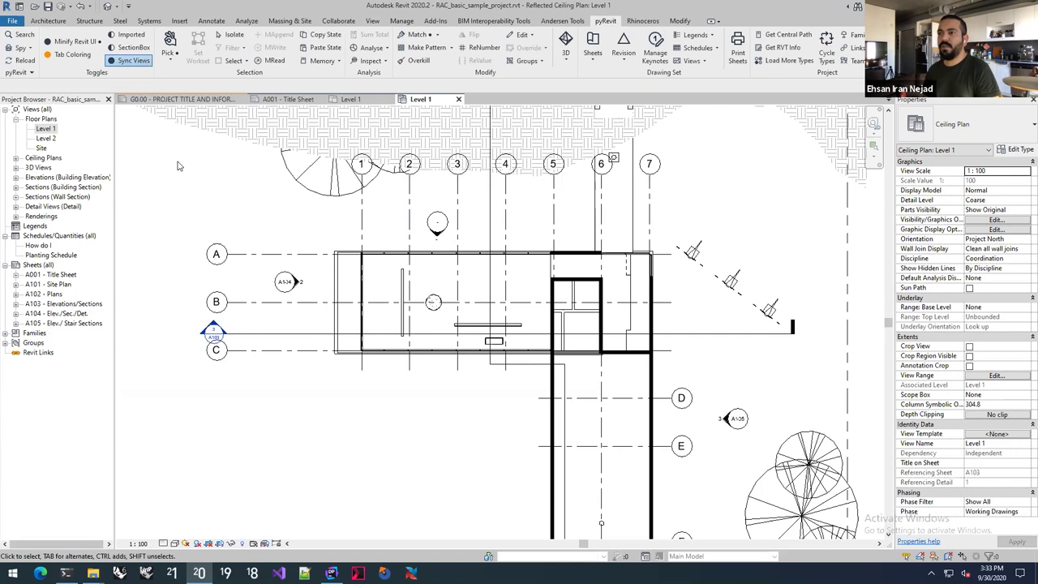
pyautogui.click(367, 100)
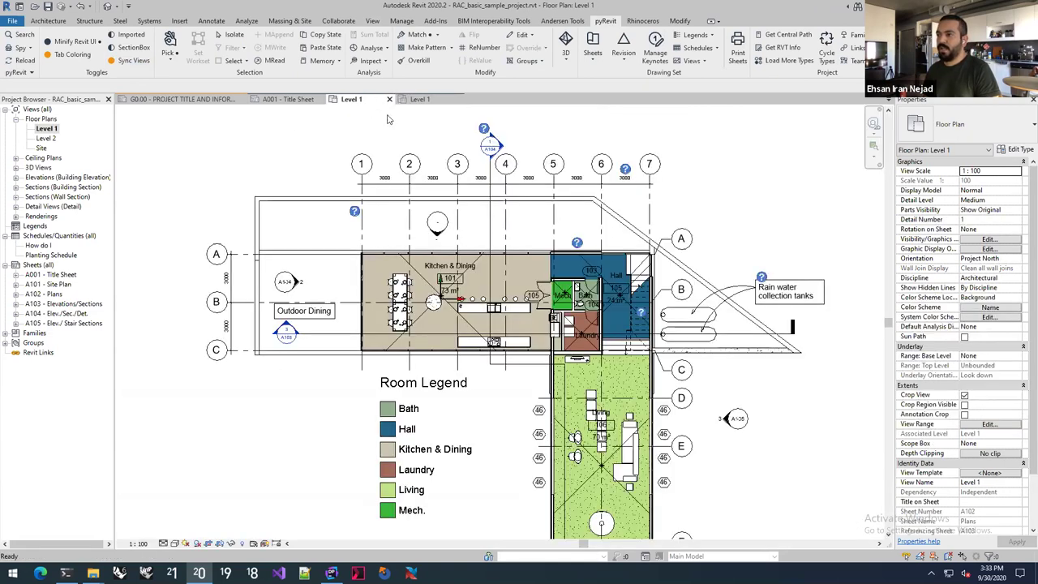
pyautogui.scroll(3, 584, 292)
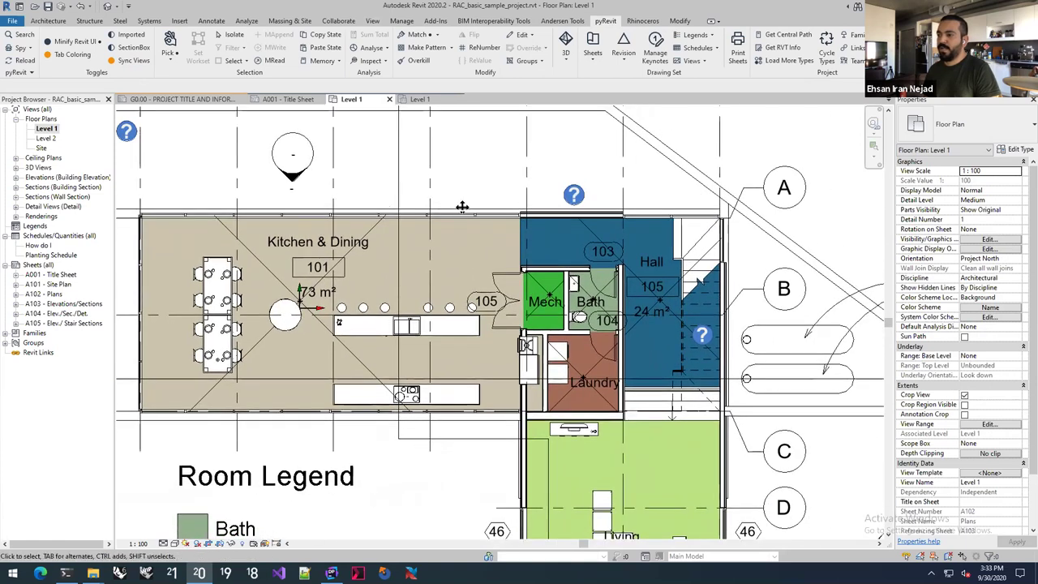
pyautogui.click(420, 99)
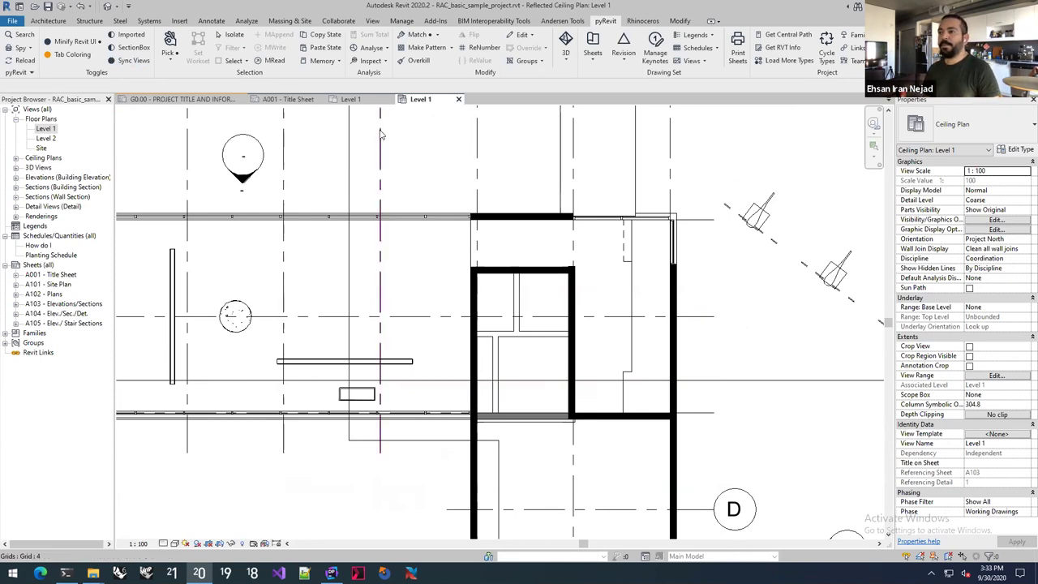
pyautogui.scroll(-4, 428, 194)
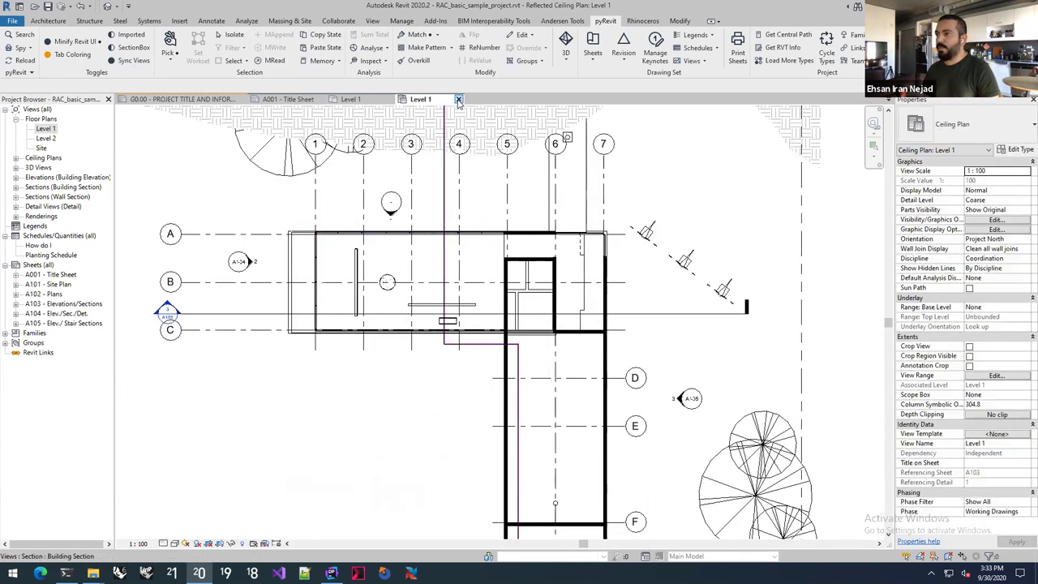
pyautogui.click(458, 100)
# Use the Pick tool, filtered by "grid", to select only Grids in the Level 1 floor plan, and clear the selection
pyautogui.scroll(-5, 421, 196)
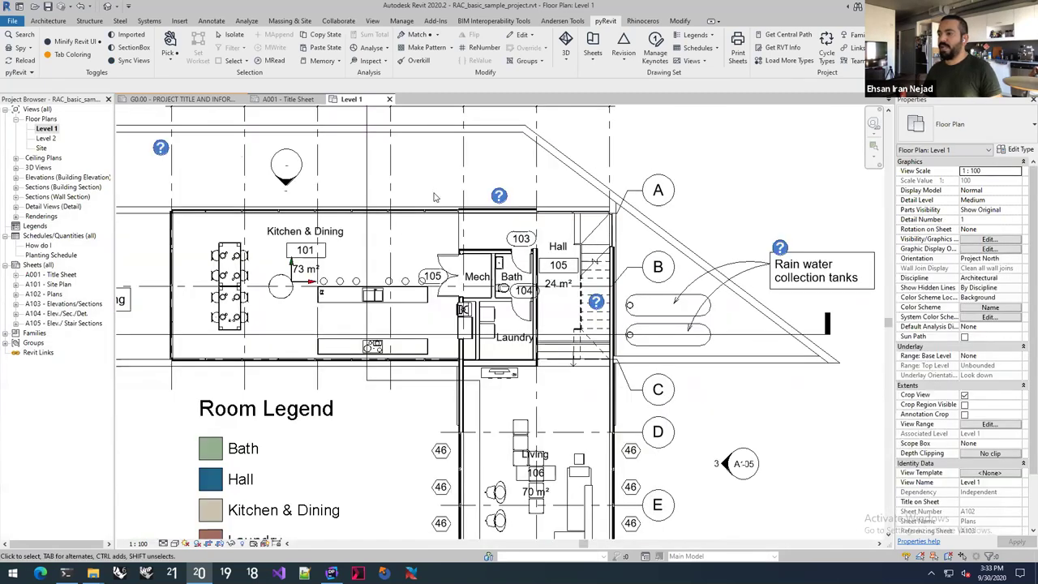
pyautogui.scroll(1, 421, 196)
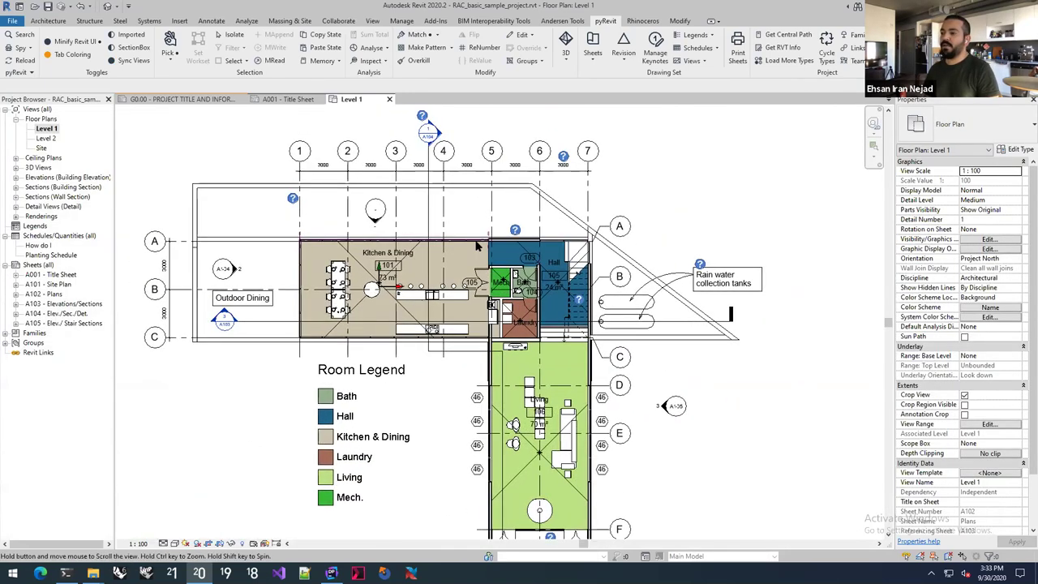
pyautogui.scroll(-1, 447, 214)
pyautogui.scroll(-2, 448, 219)
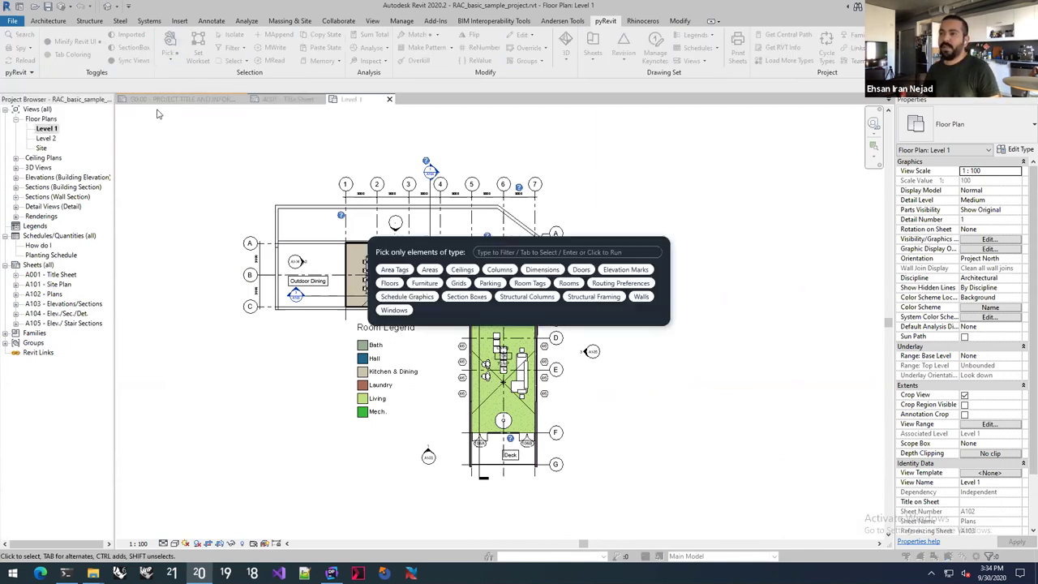
pyautogui.write('grid')
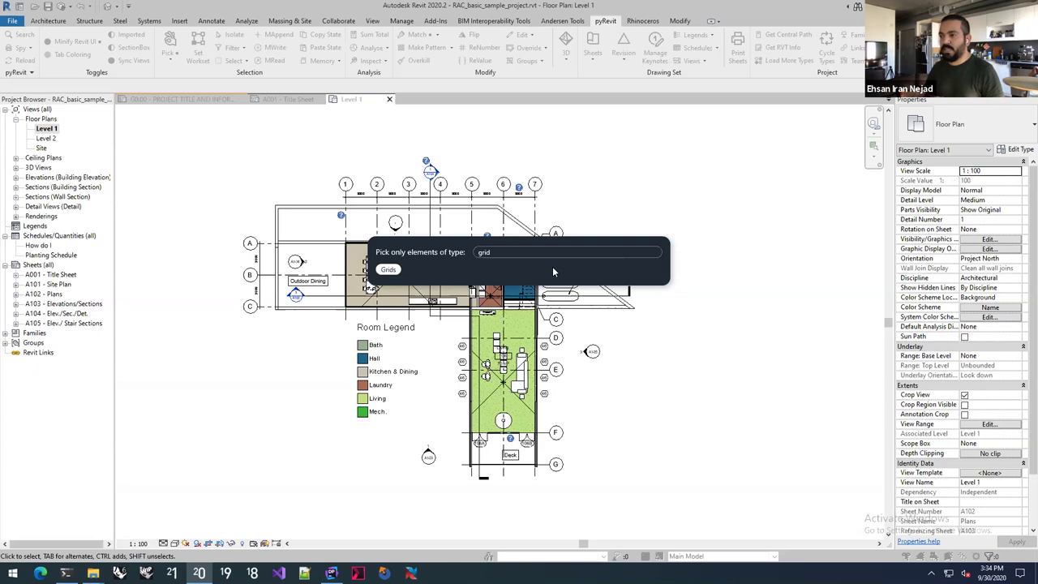
pyautogui.click(388, 269)
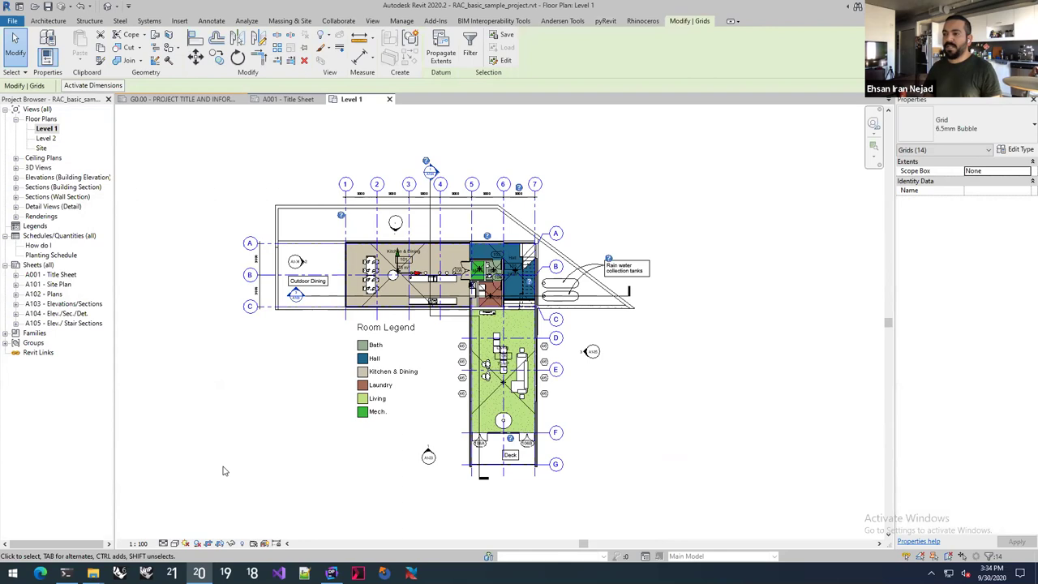
pyautogui.press('Escape')
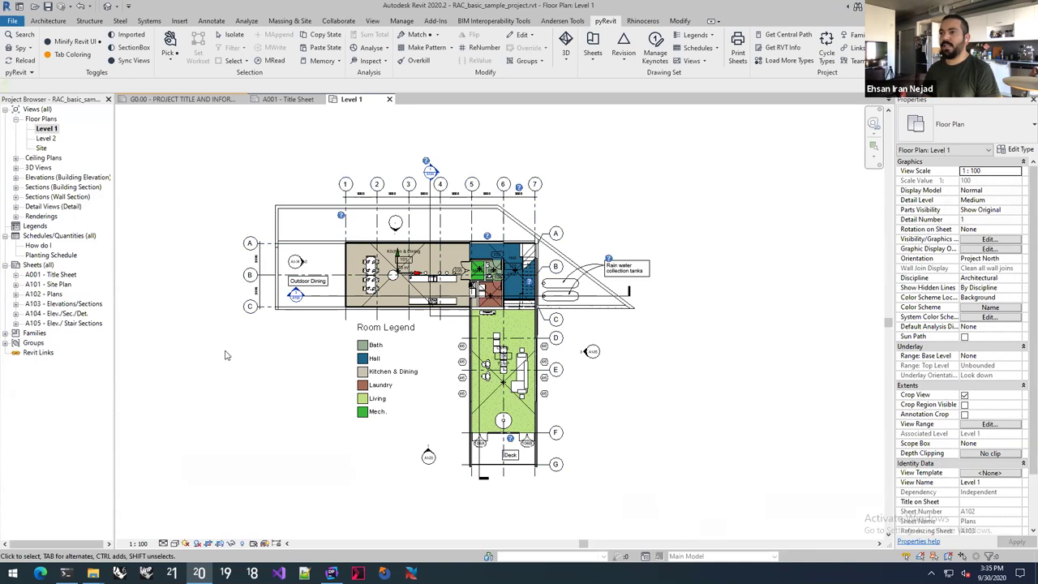
# Look through the Pick tool's favorite categories list and its element type choices, leaving the favorites as they are
pyautogui.click(173, 54)
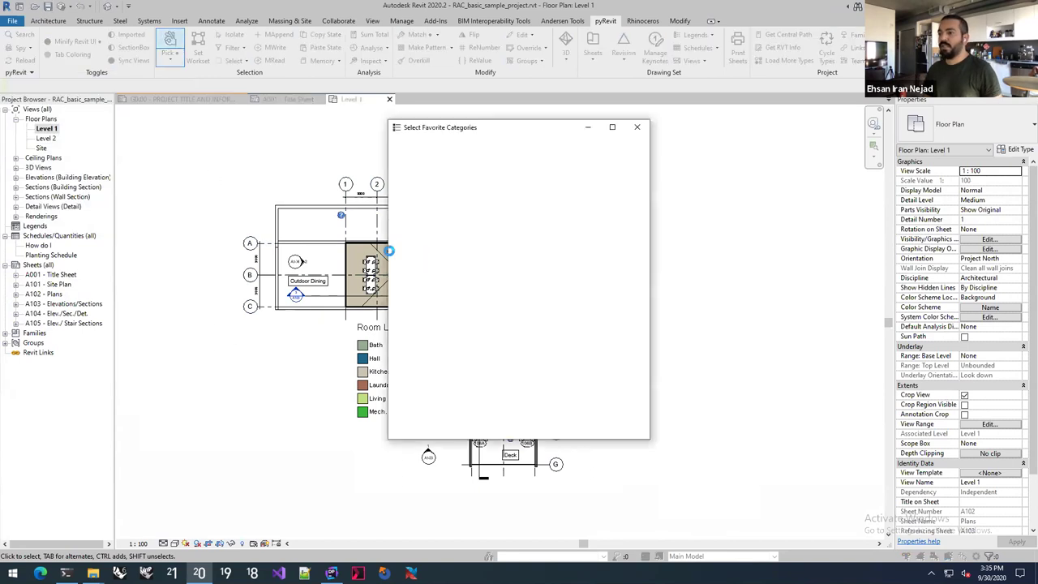
pyautogui.moveTo(639, 175); pyautogui.dragTo(639, 296)
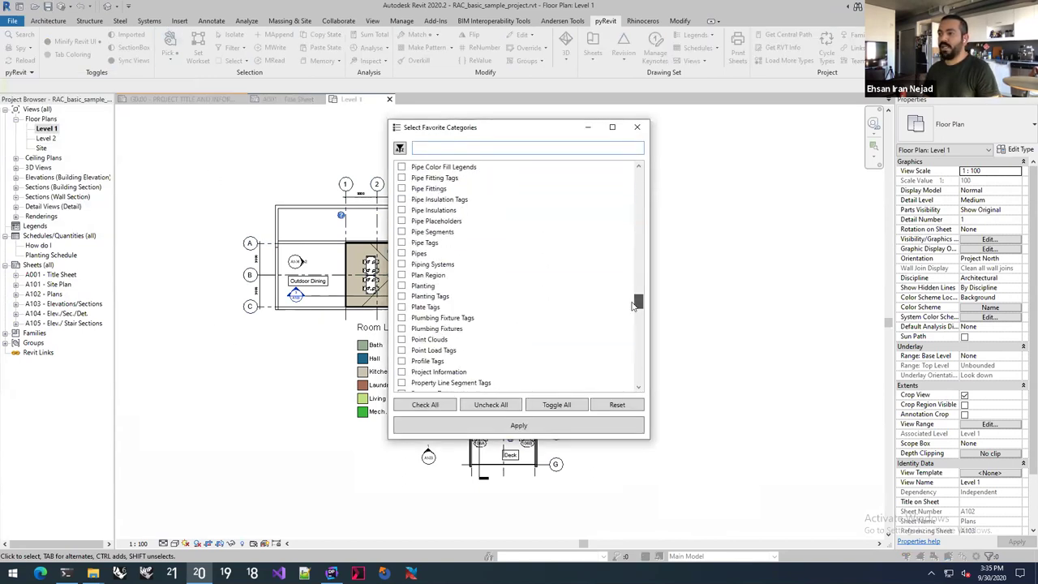
pyautogui.click(637, 126)
pyautogui.click(171, 43)
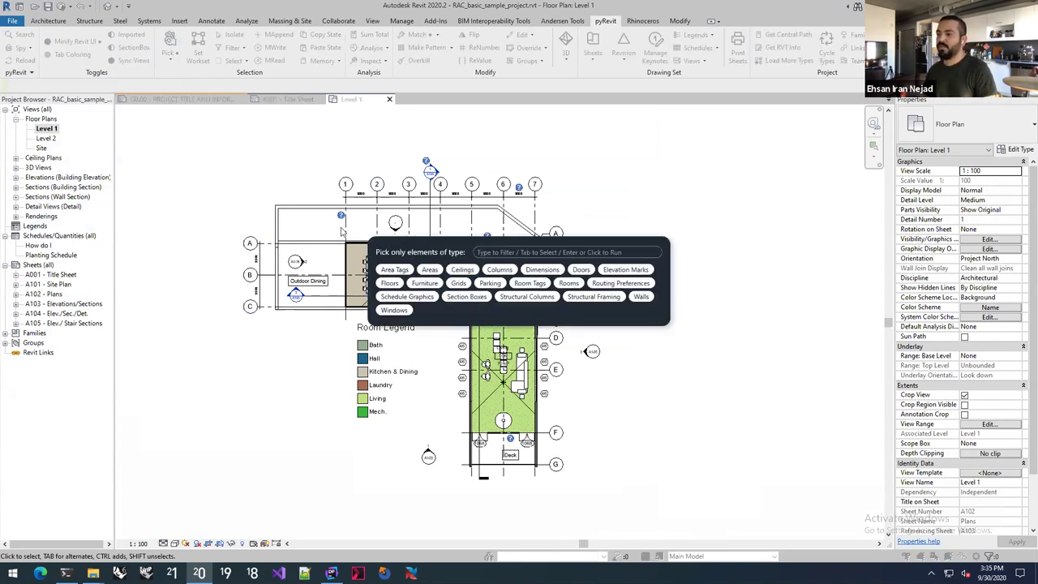
pyautogui.click(205, 141)
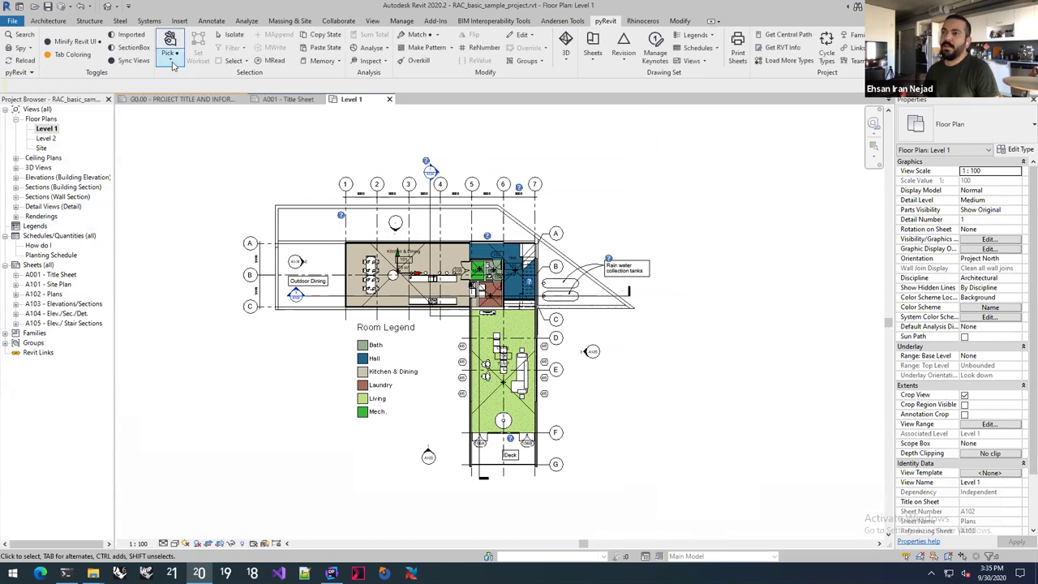
# Use Pick Model Elements to select only the model elements across the whole Level 1 floor plan
pyautogui.click(169, 53)
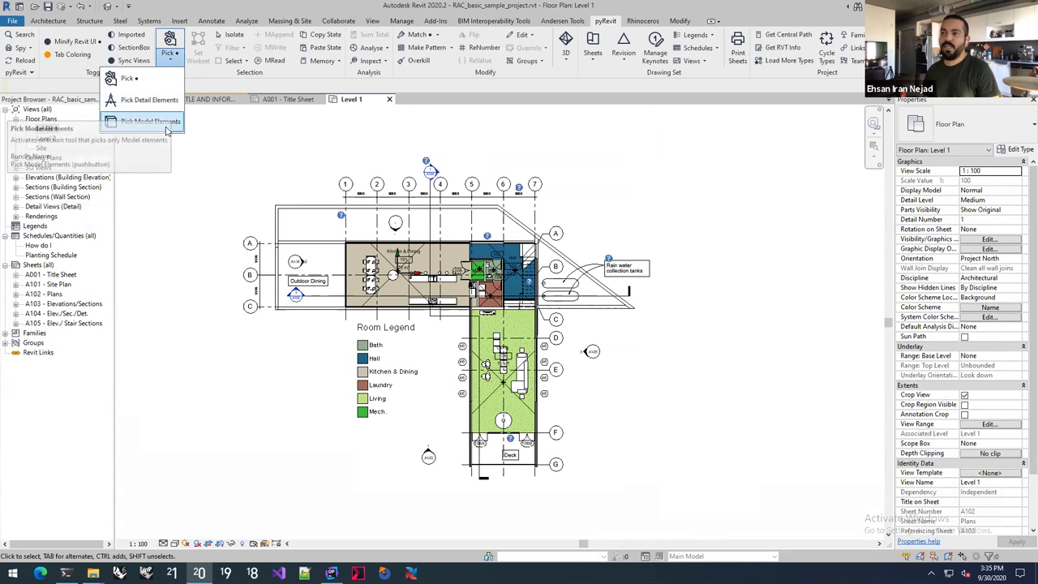
pyautogui.click(150, 121)
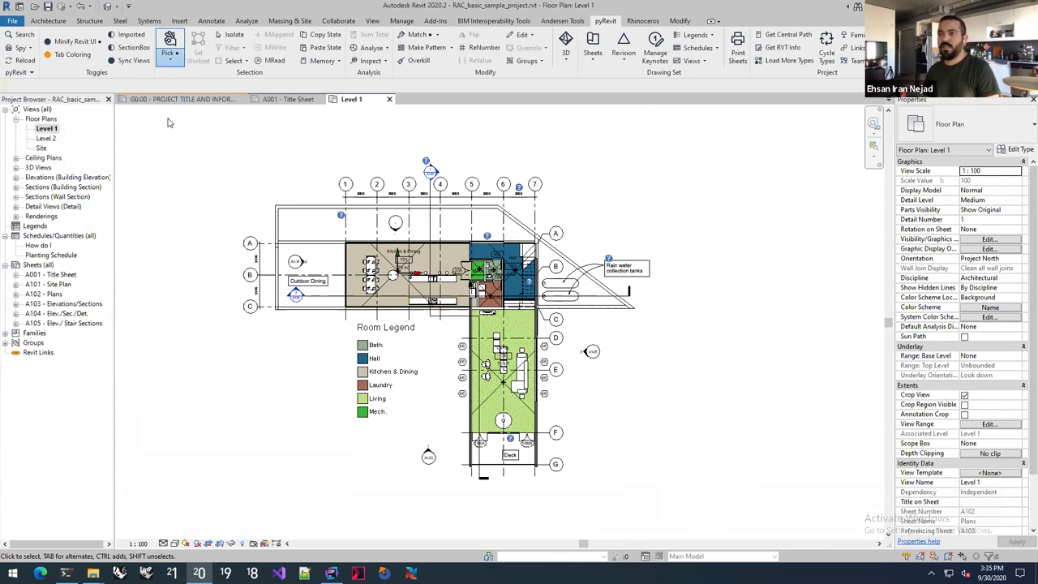
pyautogui.moveTo(713, 129); pyautogui.dragTo(206, 497)
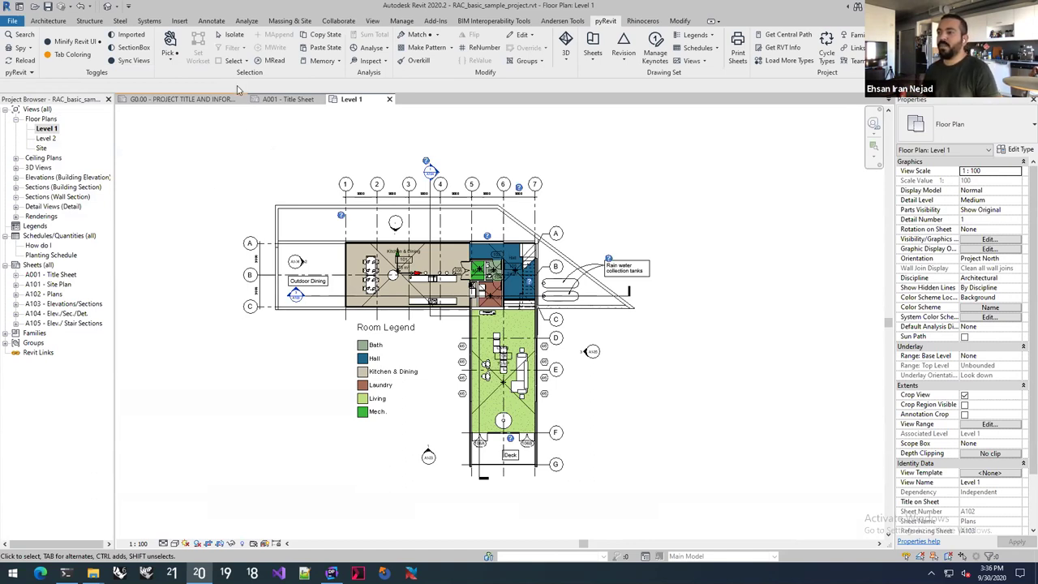
# Temporarily isolate the Doors in the Level 1 floor plan, and reset the temporary isolation
pyautogui.click(234, 34)
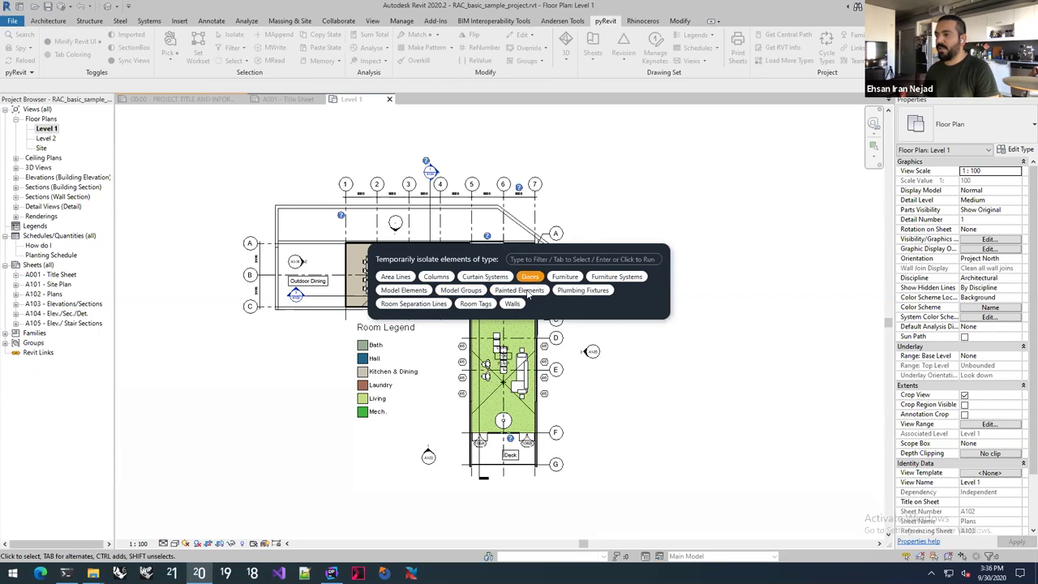
pyautogui.press('Return')
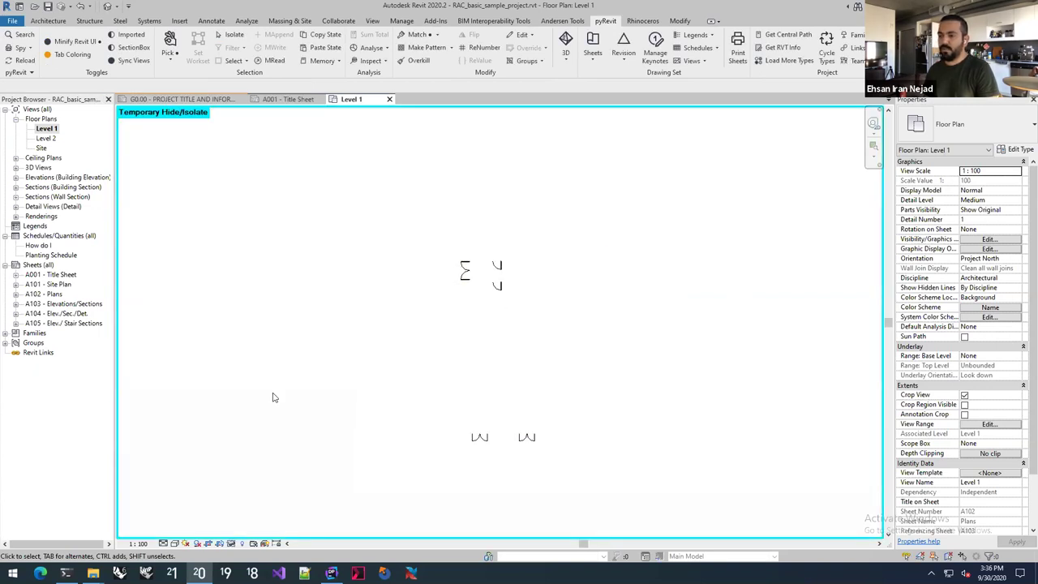
pyautogui.click(232, 542)
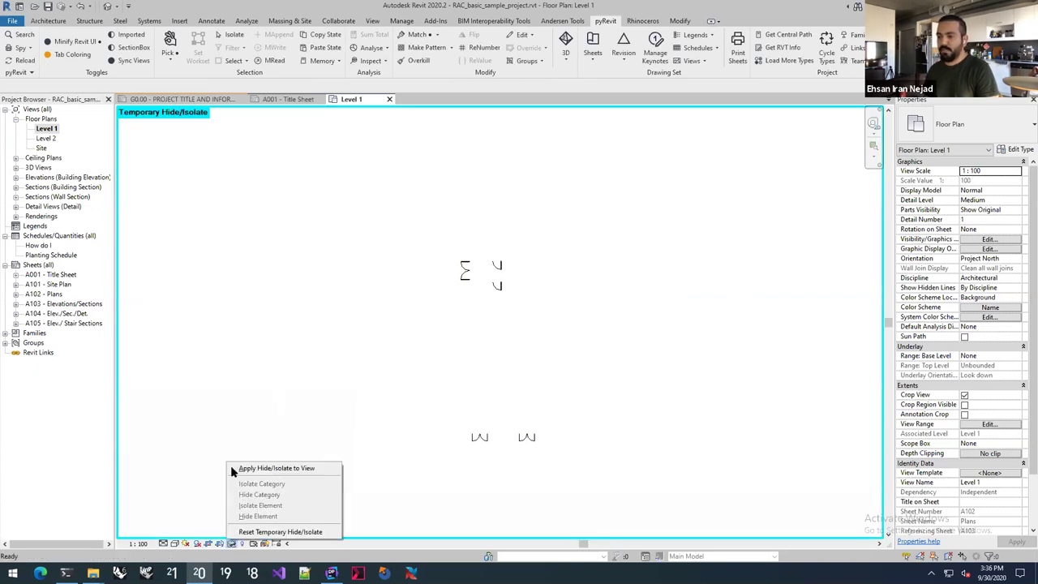
pyautogui.click(274, 532)
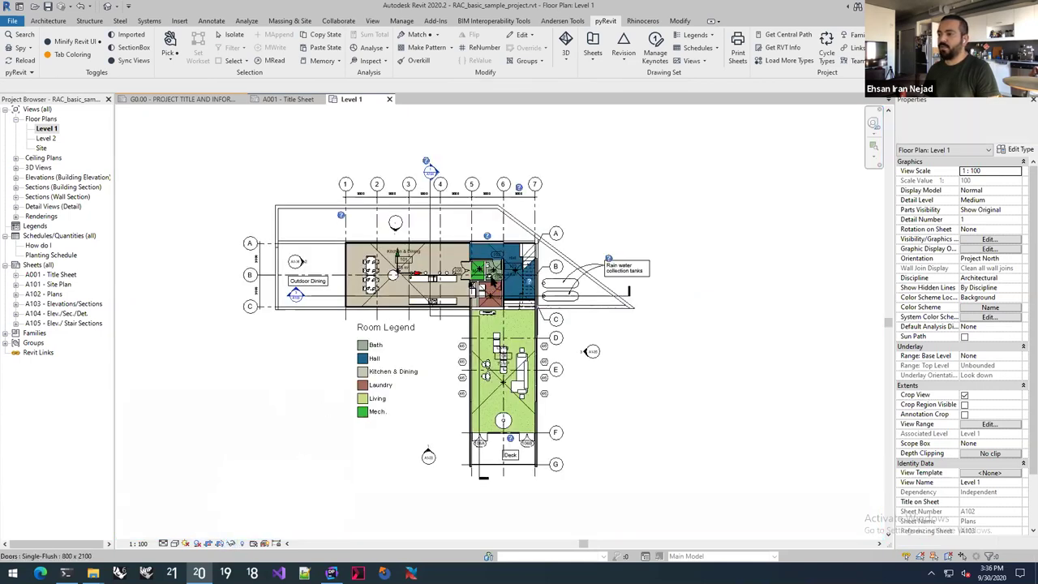
# Temporarily isolate the Room Tags in the Level 1 floor plan, and reset the temporary isolation
pyautogui.scroll(3, 490, 275)
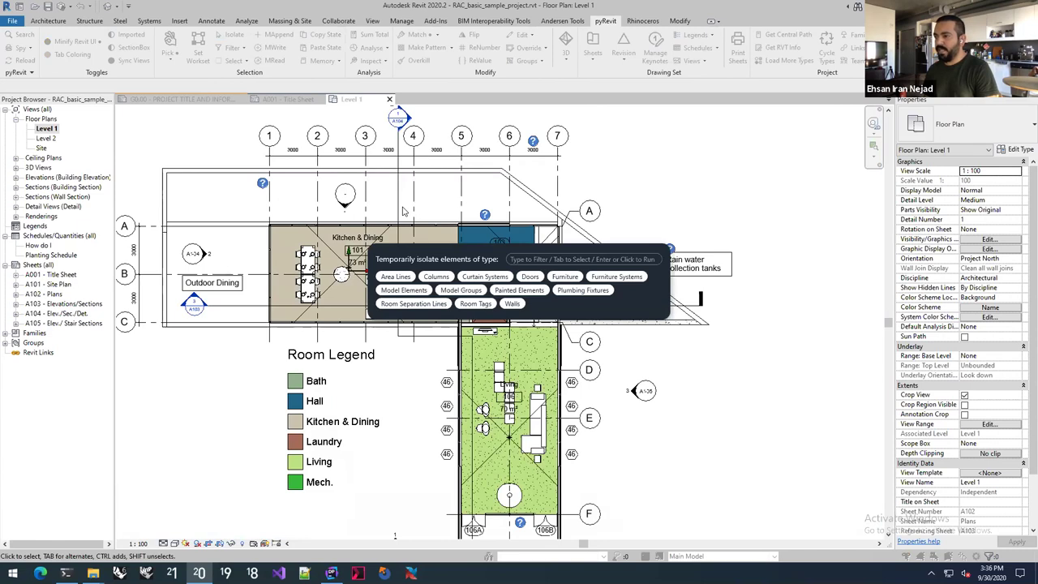
pyautogui.click(477, 303)
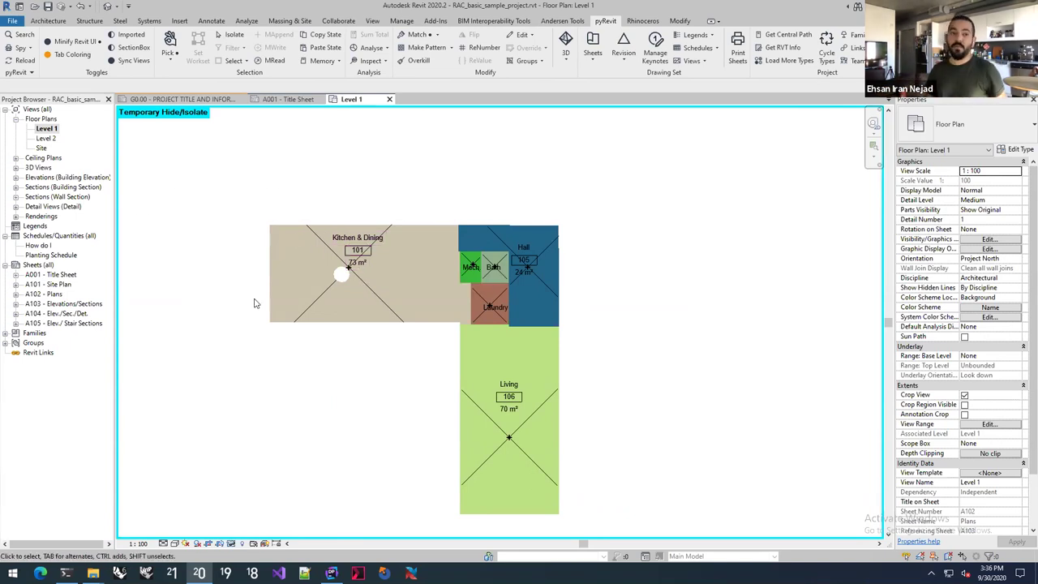
pyautogui.click(230, 544)
pyautogui.click(243, 530)
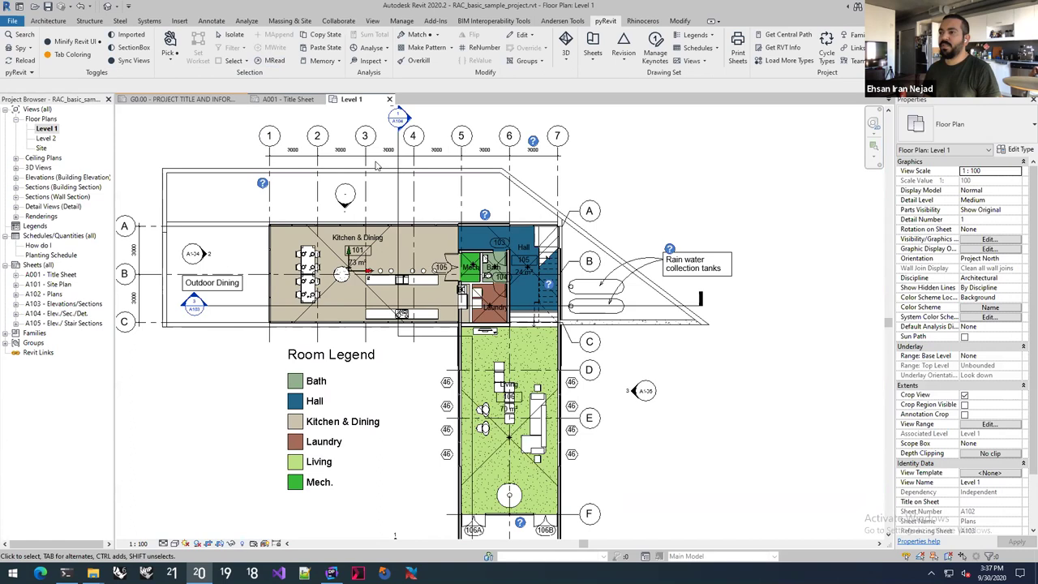
# Use Pick, filtered by "wall", to select only the Walls in the Level 1 floor plan and store them with MWrite
pyautogui.moveTo(491, 204); pyautogui.dragTo(489, 222, button='middle')
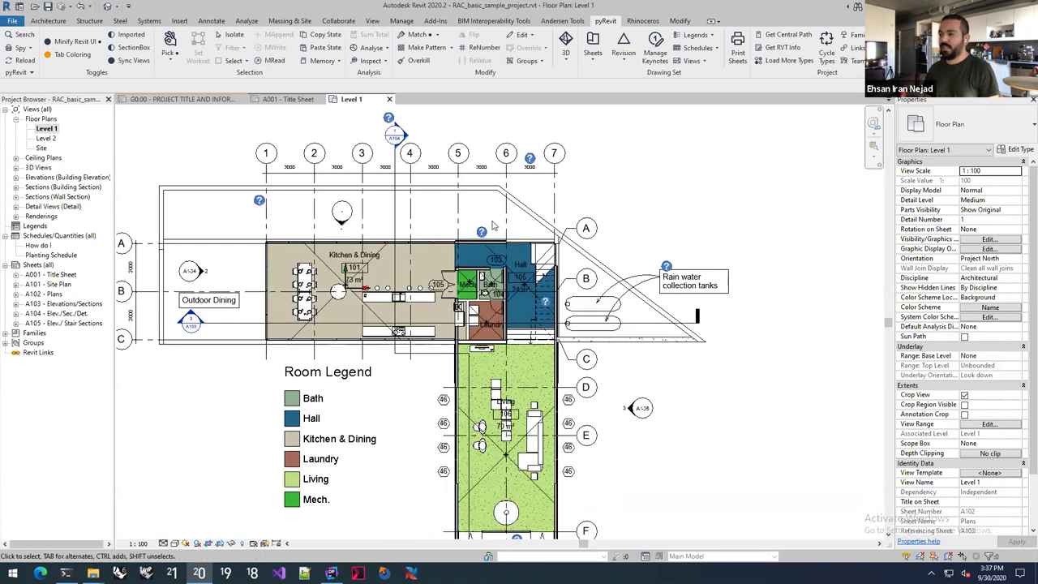
pyautogui.scroll(-3, 604, 203)
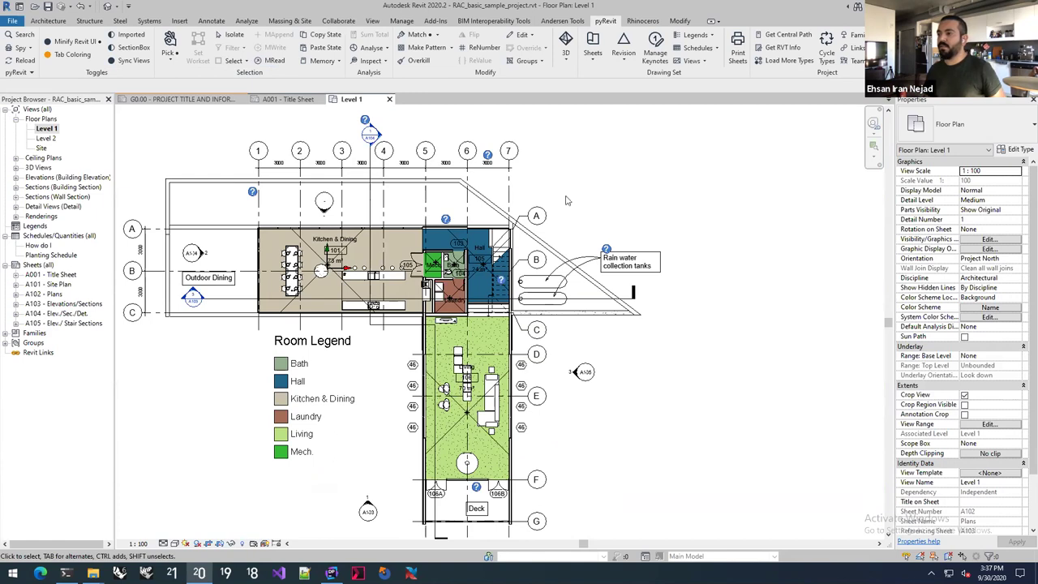
pyautogui.scroll(-2, 552, 188)
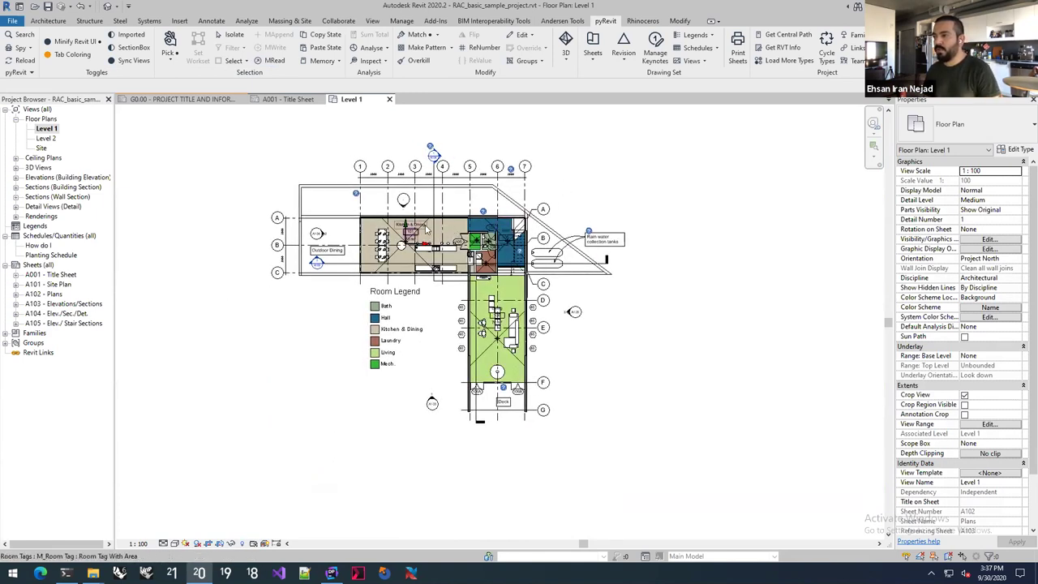
pyautogui.moveTo(297, 192); pyautogui.dragTo(264, 207, button='middle')
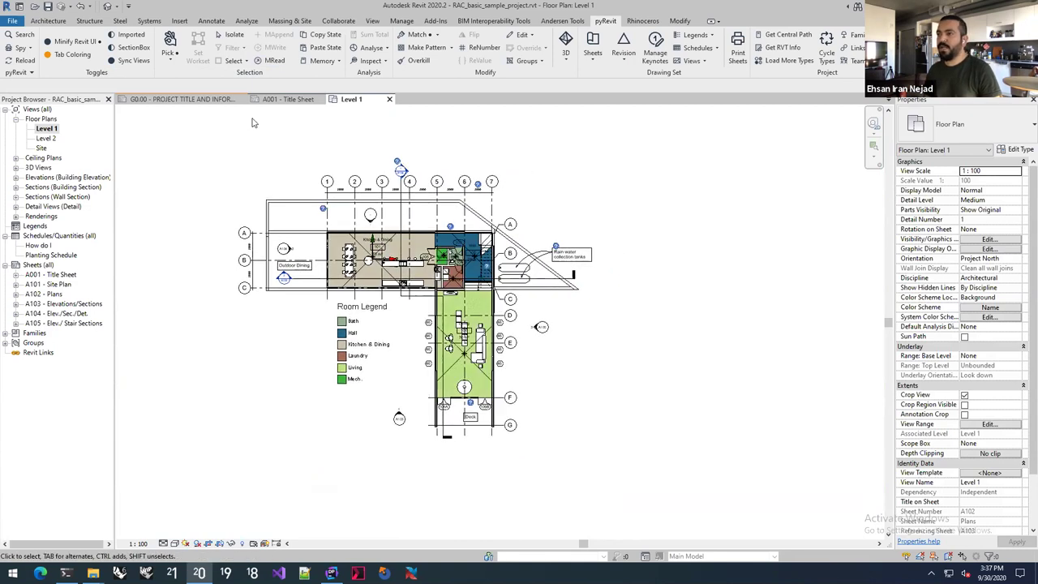
pyautogui.click(168, 45)
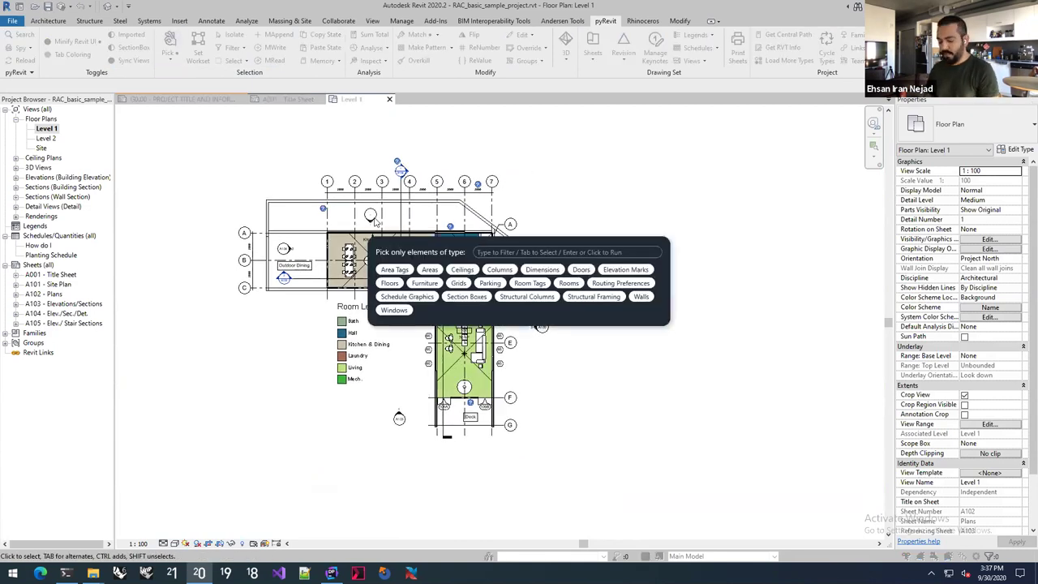
pyautogui.write('wall')
pyautogui.click(388, 269)
pyautogui.moveTo(592, 139); pyautogui.dragTo(222, 456)
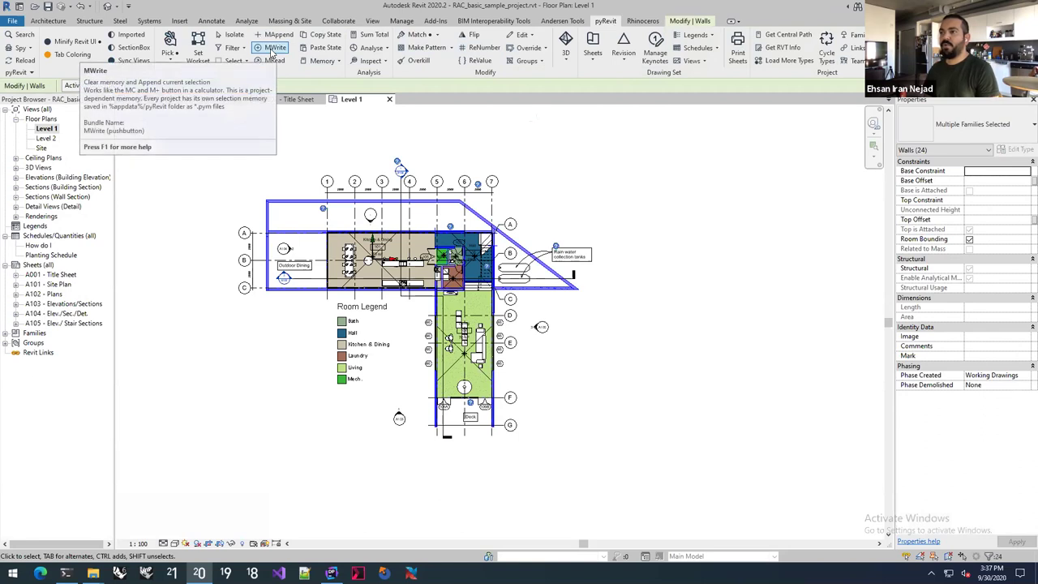
# Clear the wall selection and open the Level 2 floor plan
pyautogui.click(280, 145)
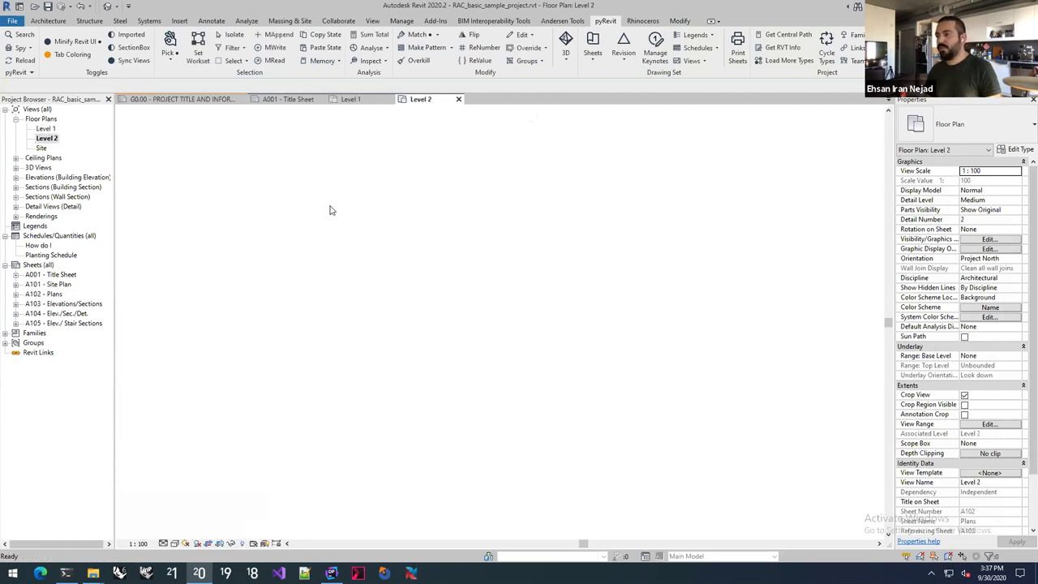
pyautogui.scroll(2, 342, 247)
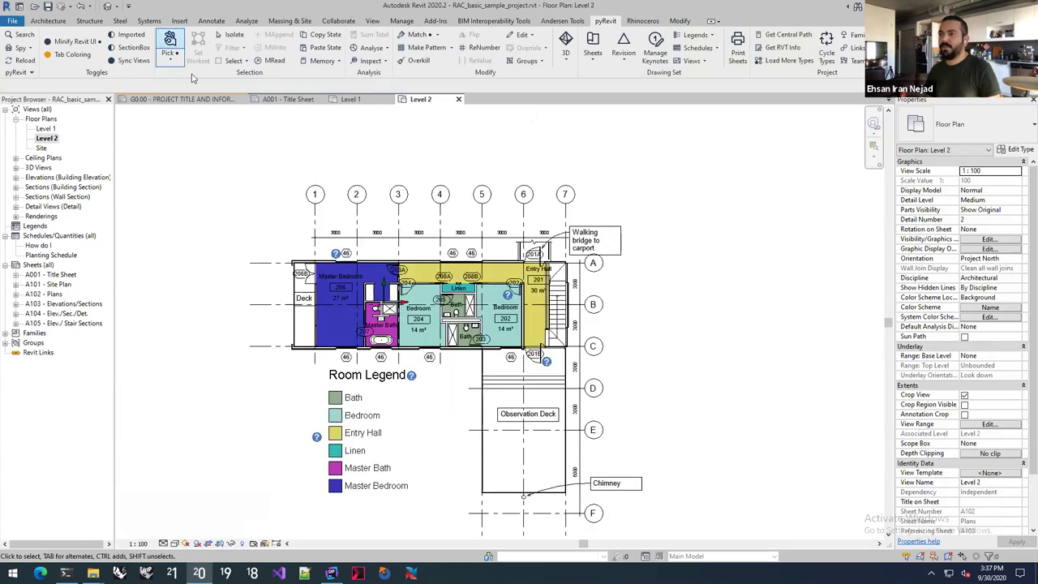
pyautogui.click(169, 45)
pyautogui.write('wal')
pyautogui.press('BackSpace')
pyautogui.press('BackSpace')
pyautogui.press('BackSpace')
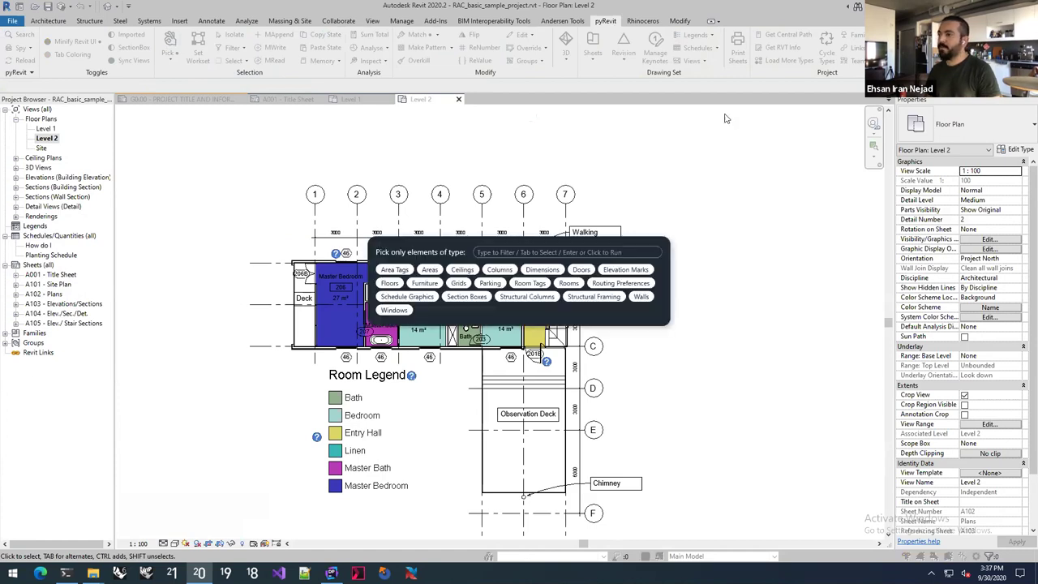
pyautogui.click(484, 281)
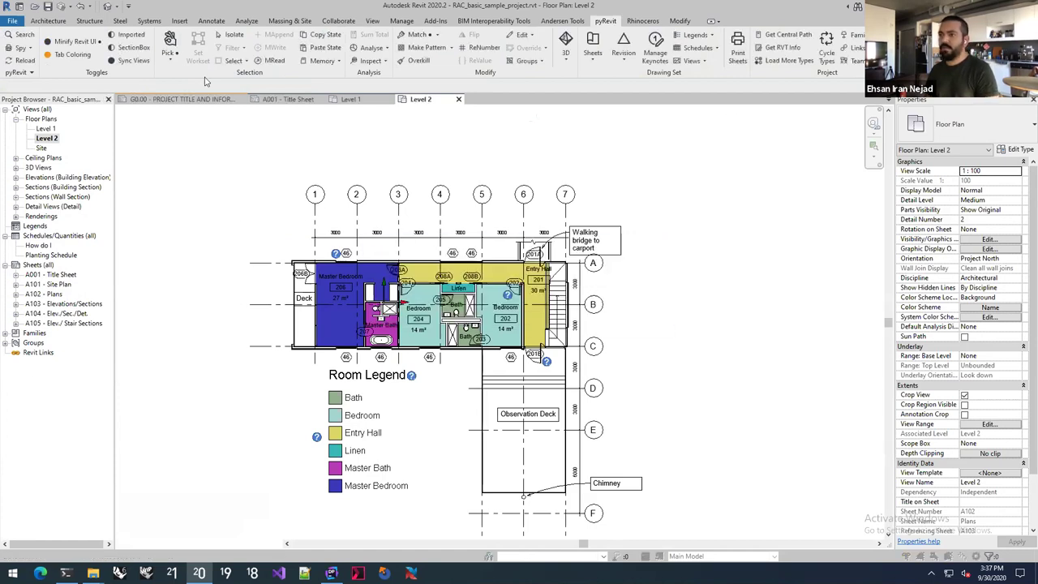
pyautogui.press('Escape')
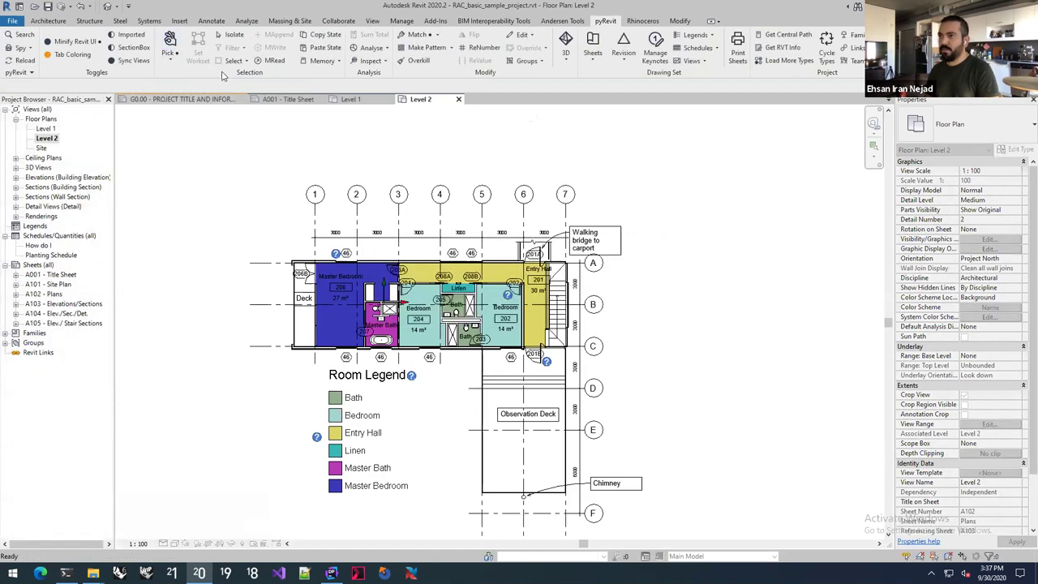
# Use Pick to select only the Walls in the Level 2 floor plan and add them to the selection memory with MAppend
pyautogui.press('Return')
pyautogui.write('walls')
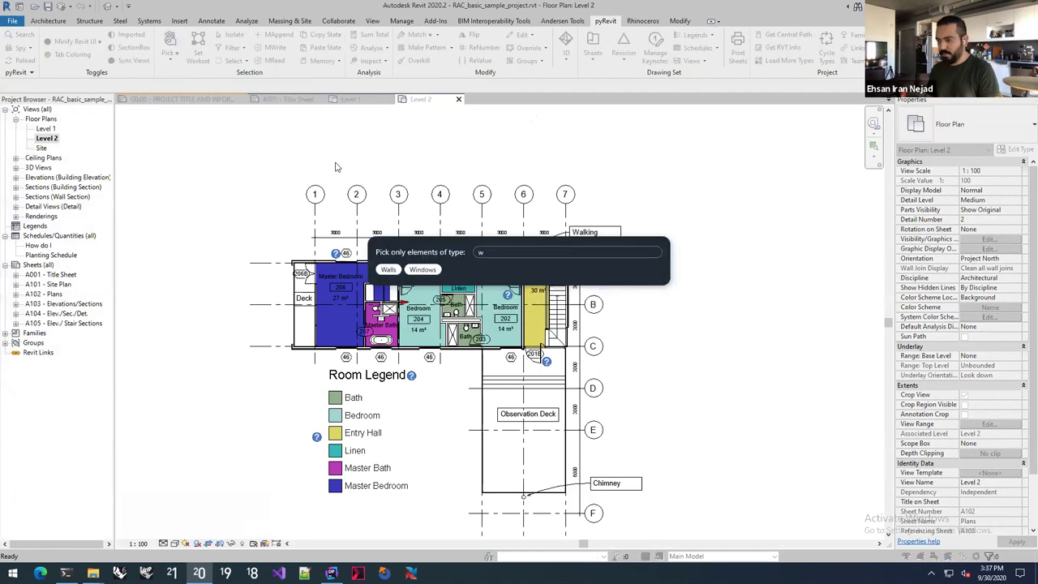
pyautogui.click(388, 269)
pyautogui.moveTo(677, 165); pyautogui.dragTo(243, 545)
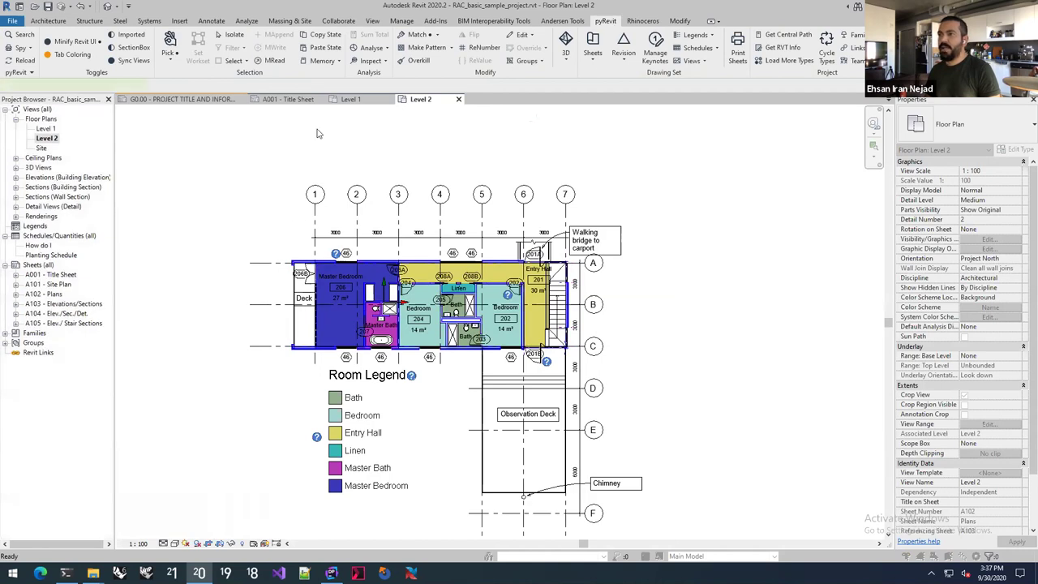
pyautogui.click(607, 21)
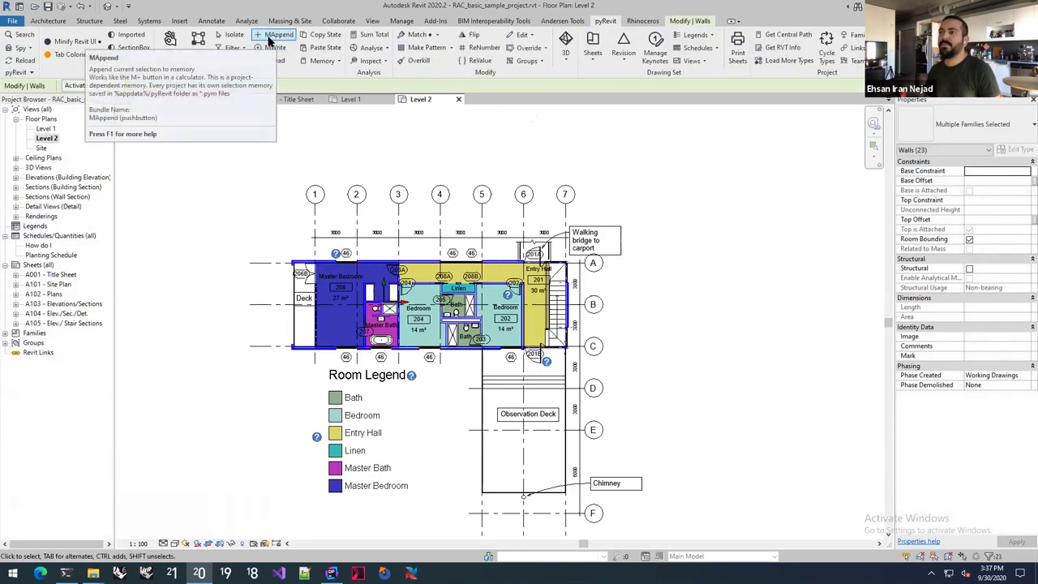
pyautogui.click(270, 37)
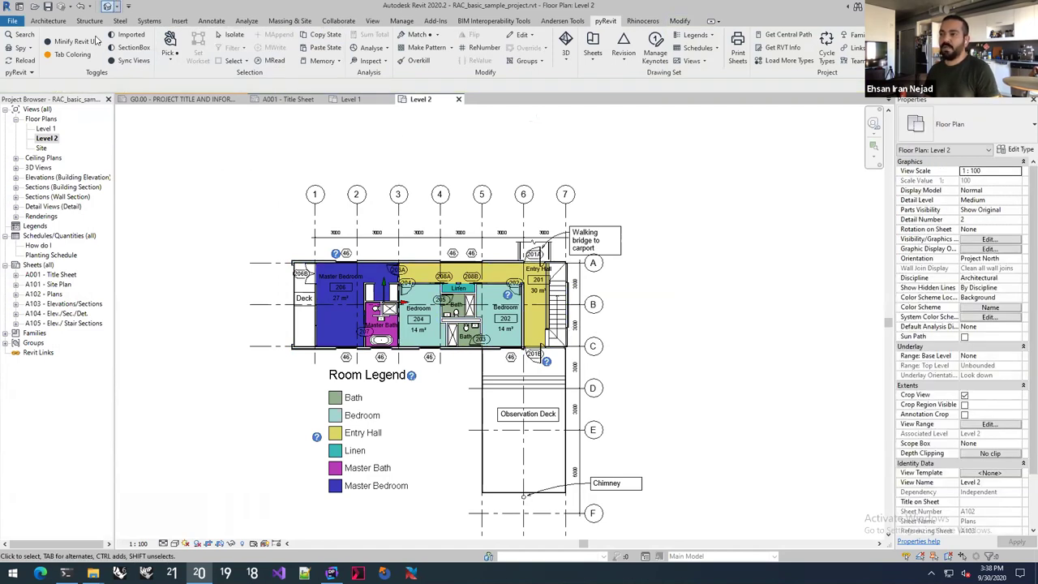
# Open the default 3D view and set its visual style to Hidden Line, with the house seen up close
pyautogui.press('3')
pyautogui.press('d')
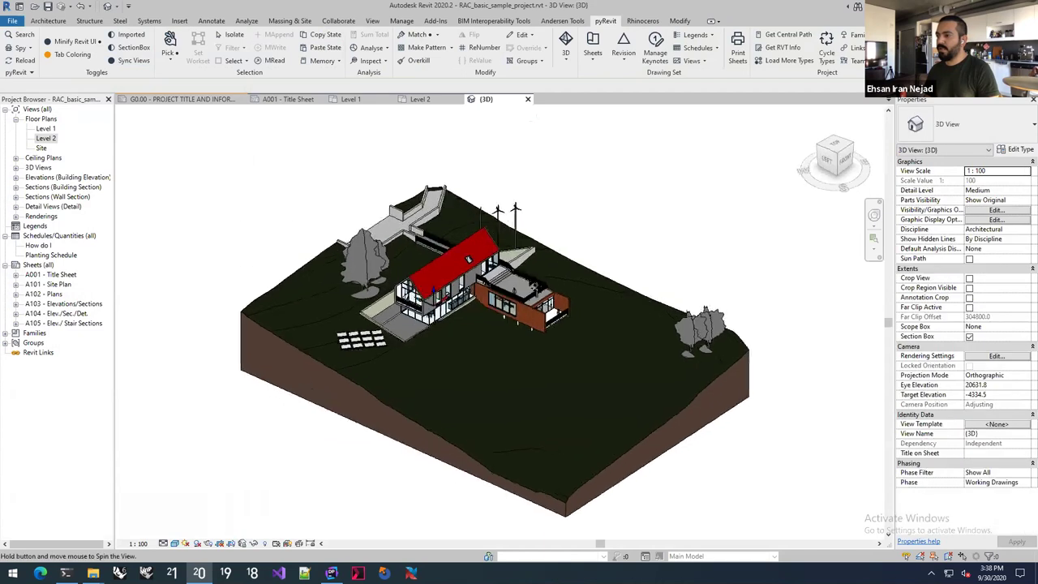
pyautogui.scroll(2, 532, 321)
pyautogui.click(174, 542)
pyautogui.click(196, 488)
pyautogui.scroll(3, 519, 301)
pyautogui.keyDown('shift'); pyautogui.moveTo(519, 301); pyautogui.dragTo(281, 70, button='middle'); pyautogui.keyUp('shift')
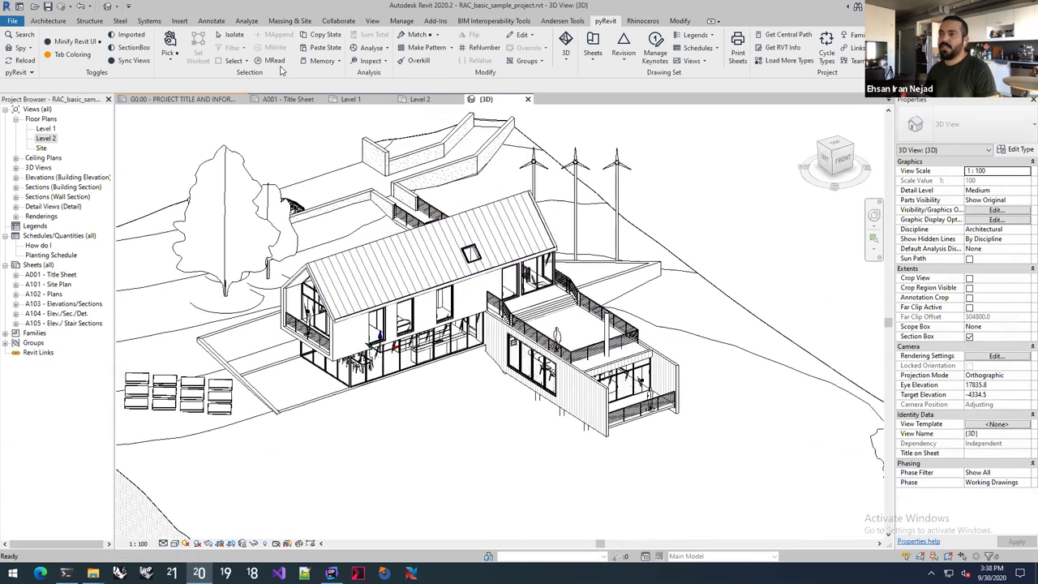
# Reselect the stored walls of both levels in the 3D view with MRead, and clear the selection
pyautogui.click(274, 61)
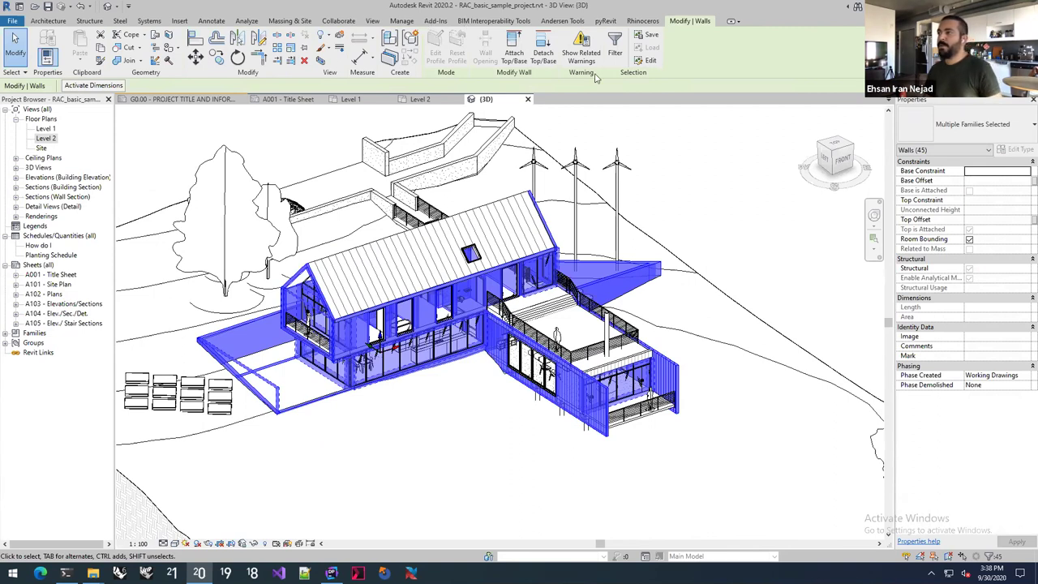
pyautogui.click(678, 166)
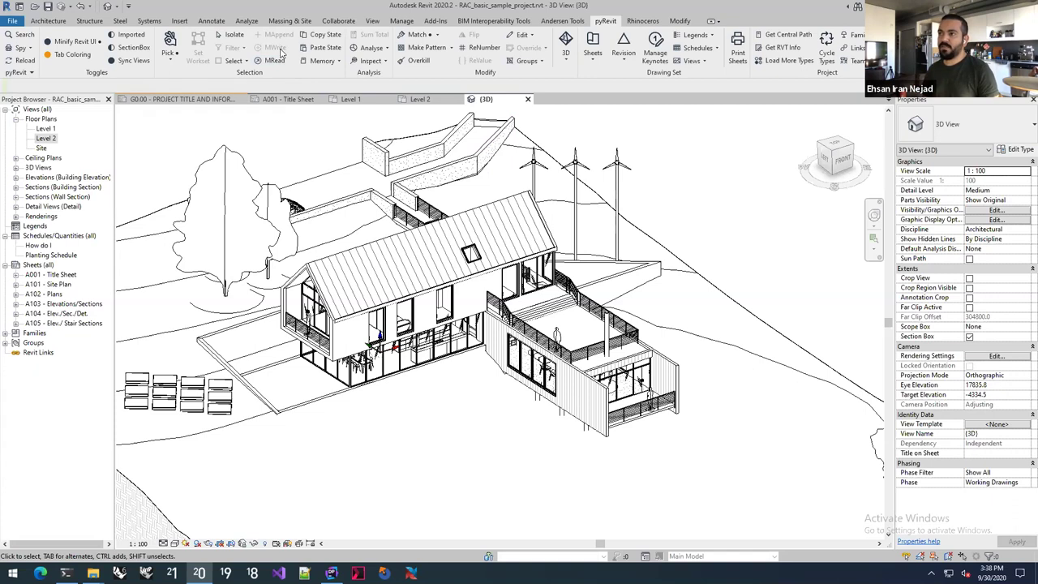
# Check the Memory options of the selection tools and switch back to the Level 1 floor plan
pyautogui.click(331, 62)
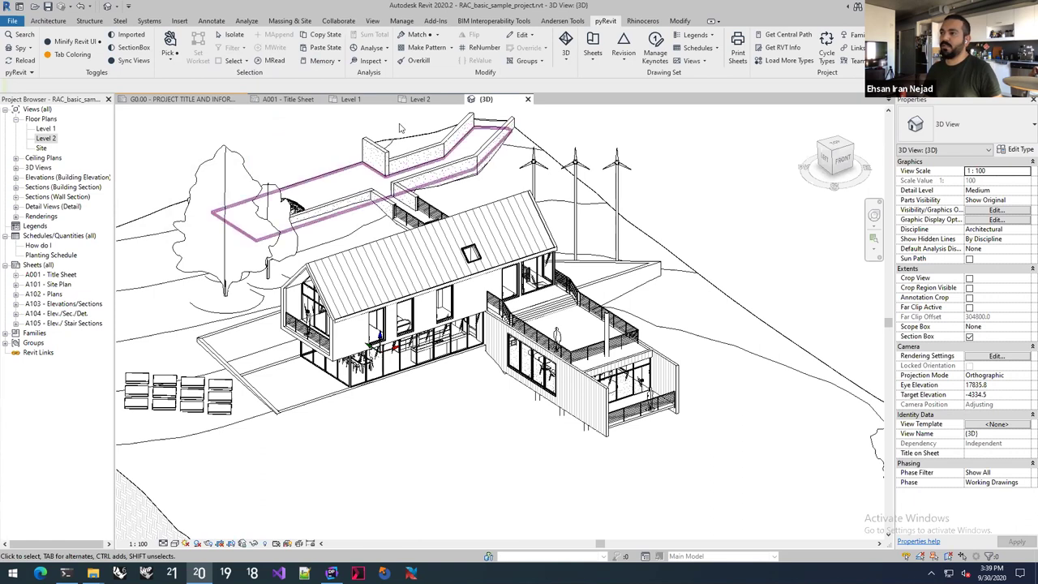
pyautogui.click(350, 99)
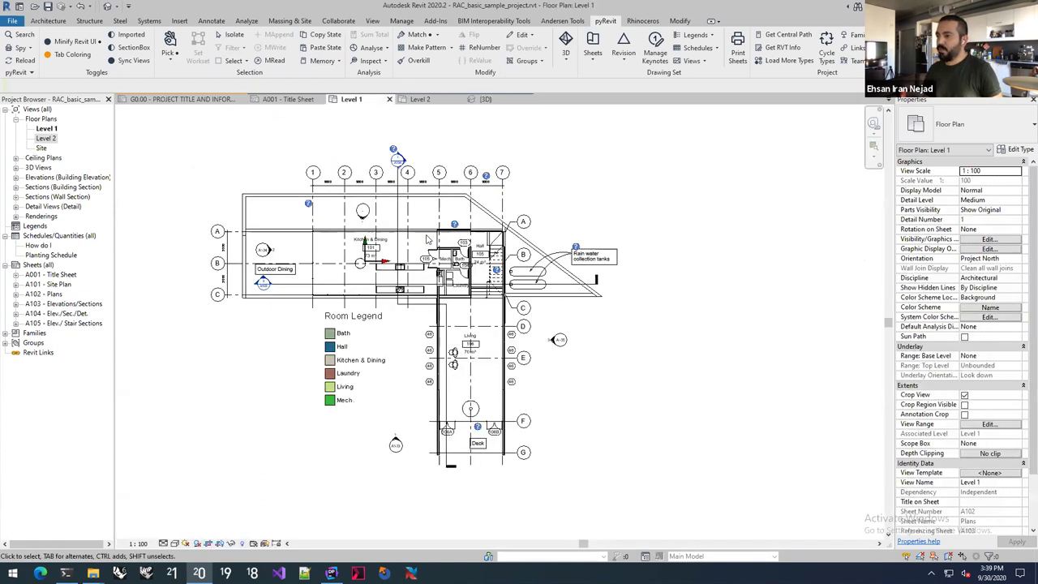
# Override the cut pattern of the Walls category in the Level 1 floor plan with a magenta background fill
pyautogui.scroll(4, 427, 240)
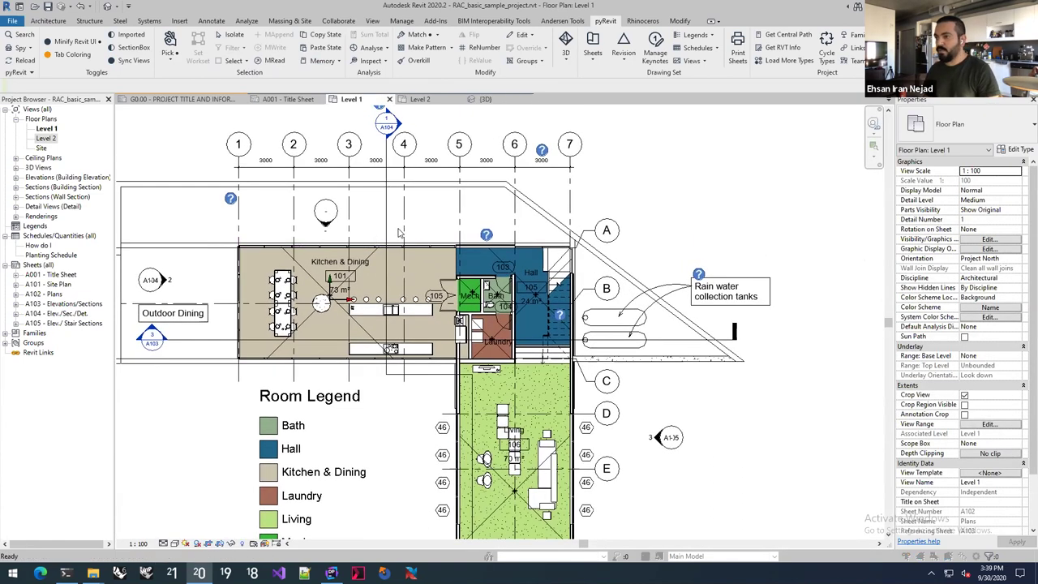
pyautogui.press('v')
pyautogui.press('g')
pyautogui.press('w')
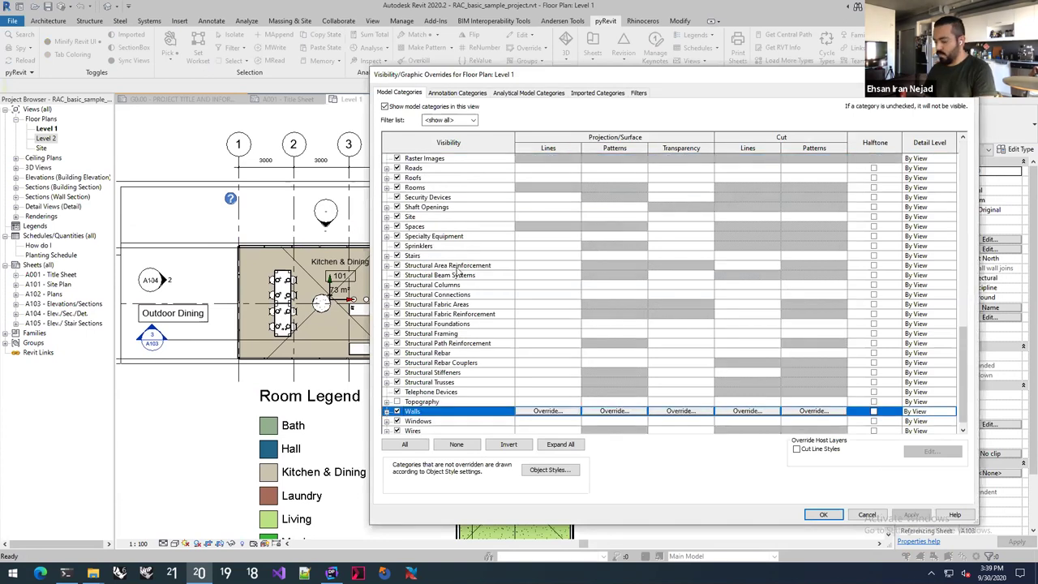
pyautogui.press('Right')
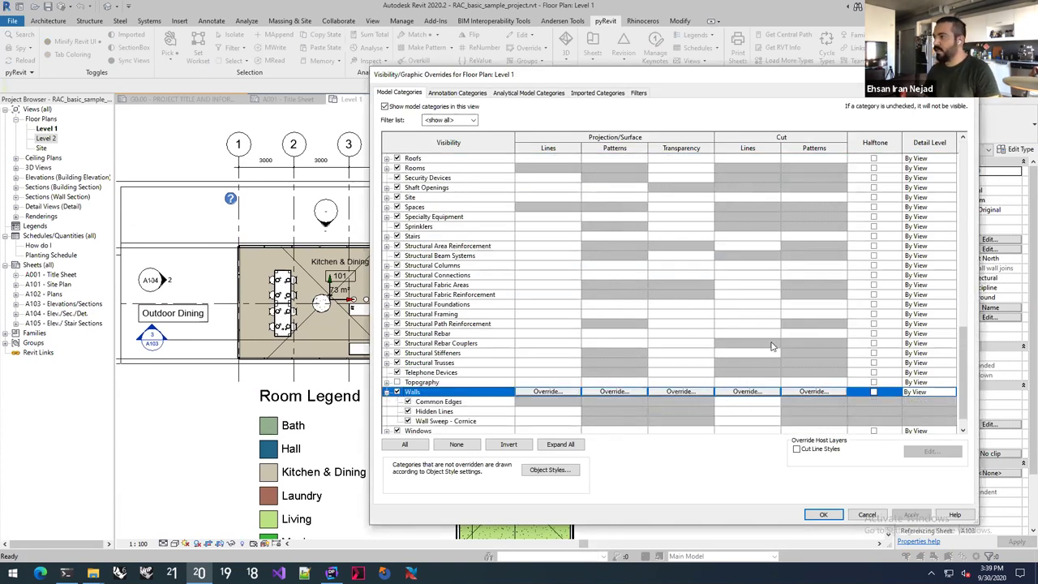
pyautogui.click(799, 395)
pyautogui.click(672, 281)
pyautogui.press('Escape')
pyautogui.click(668, 311)
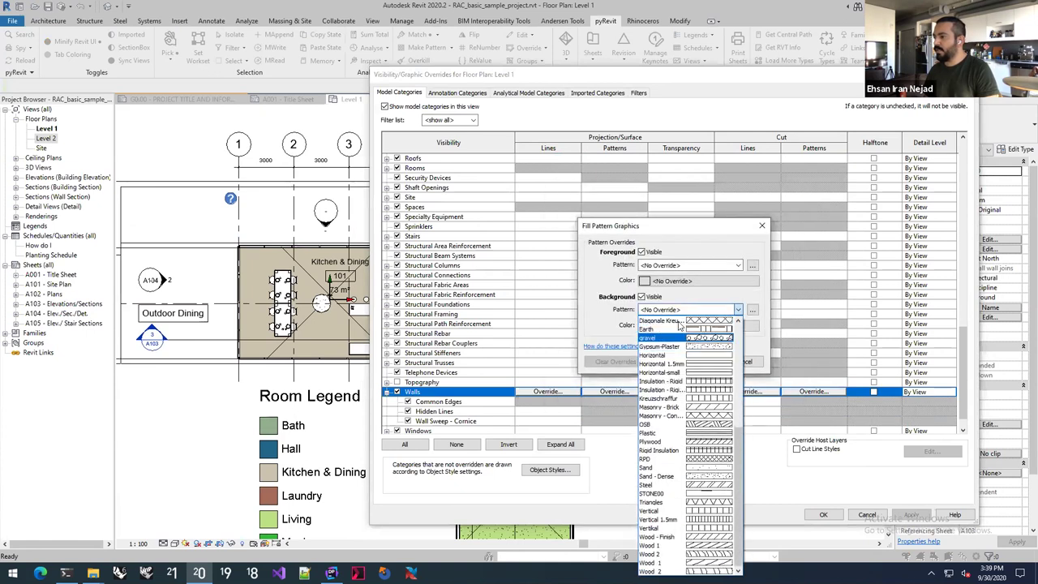
pyautogui.click(673, 329)
pyautogui.click(661, 327)
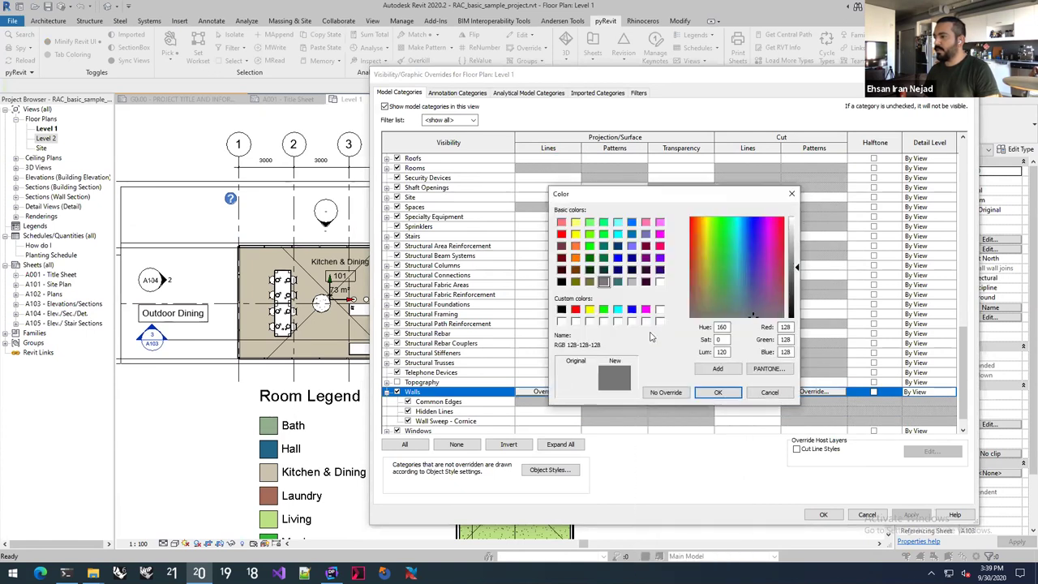
pyautogui.click(645, 309)
pyautogui.click(717, 392)
pyautogui.click(697, 365)
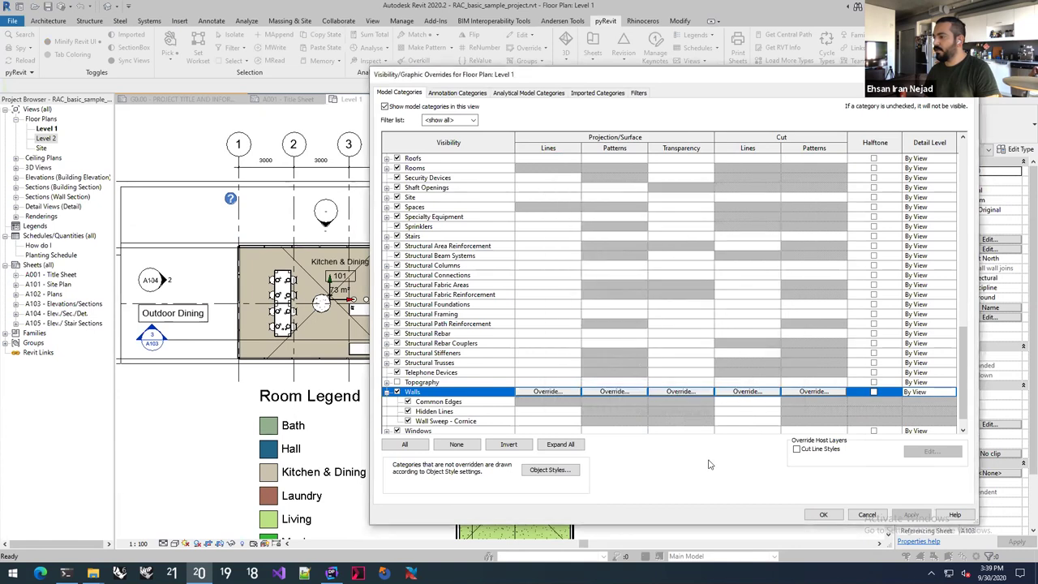
pyautogui.click(822, 515)
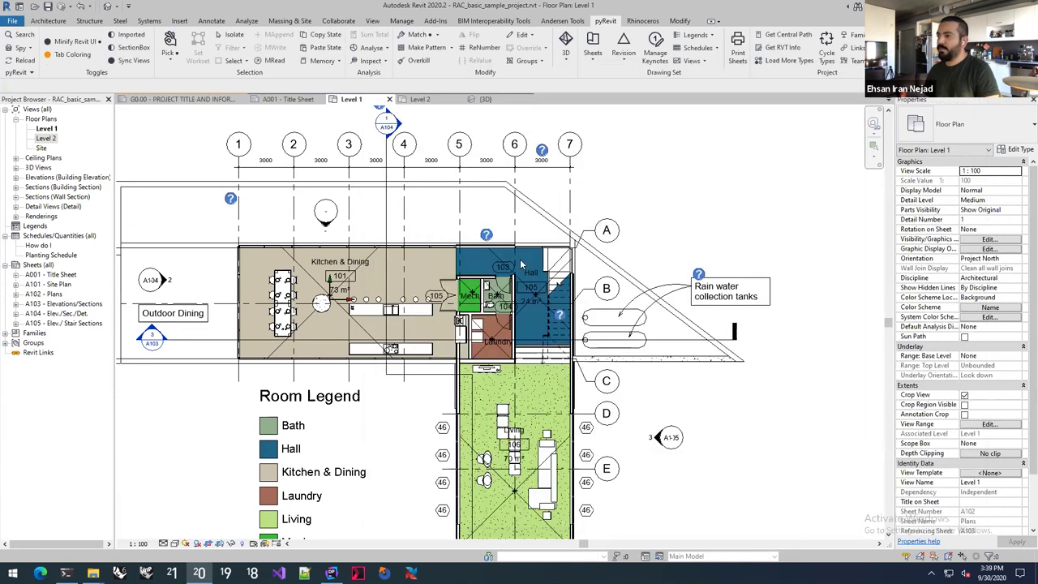
# Copy the Visibility Graphics state of the Level 1 plan with Copy State and paste it onto the Level 2 plan
pyautogui.moveTo(521, 265); pyautogui.dragTo(589, 236, button='middle')
pyautogui.moveTo(458, 266); pyautogui.dragTo(417, 241, button='middle')
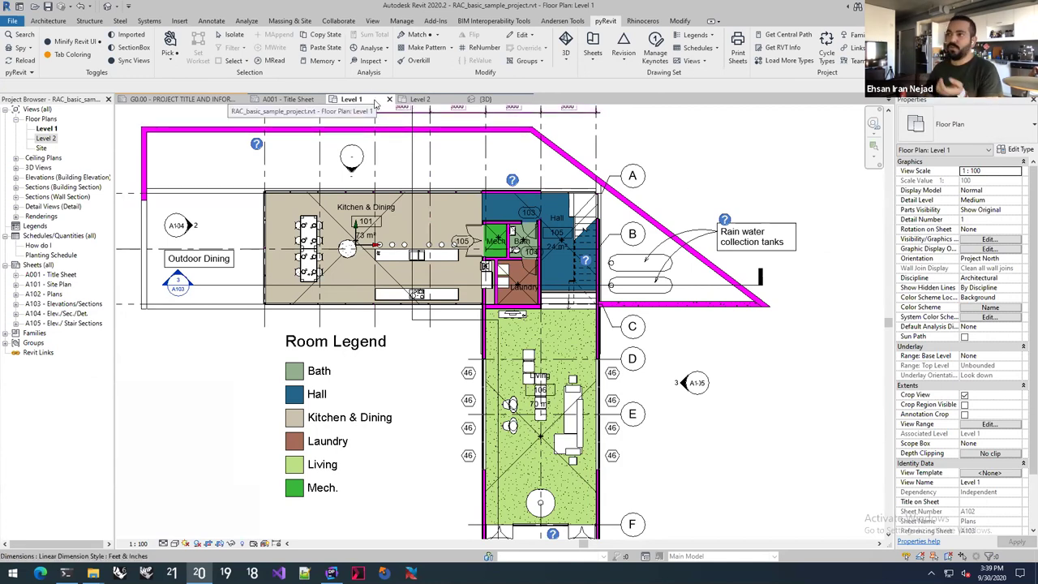
pyautogui.click(325, 35)
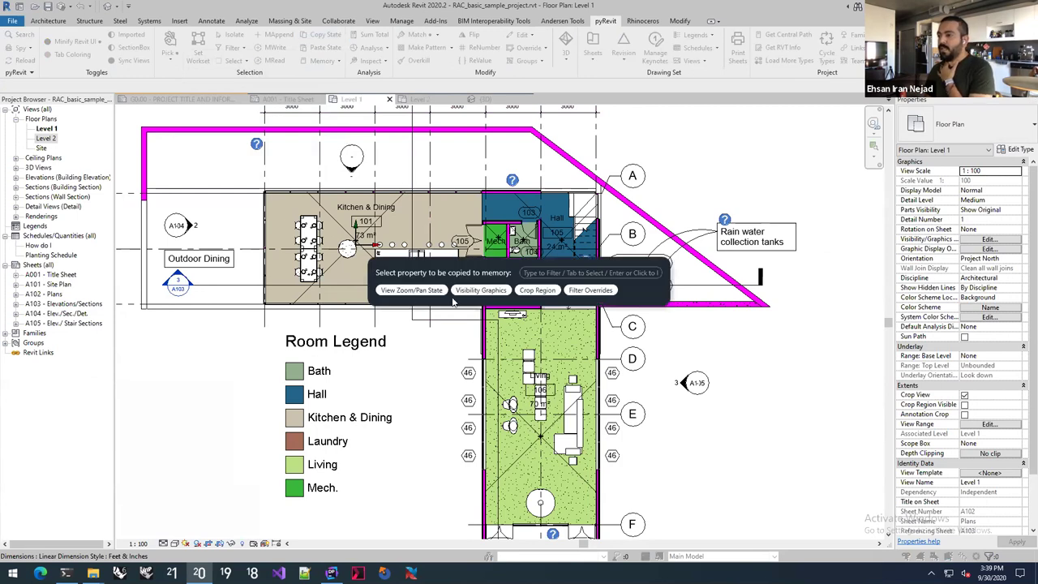
pyautogui.click(484, 290)
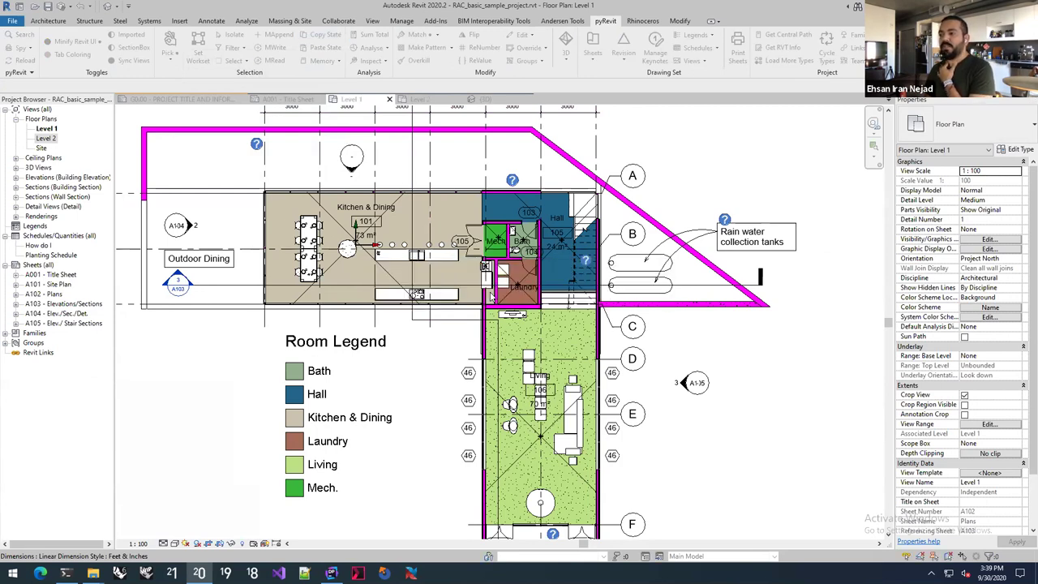
pyautogui.hotkey('ctrl', 'Tab')
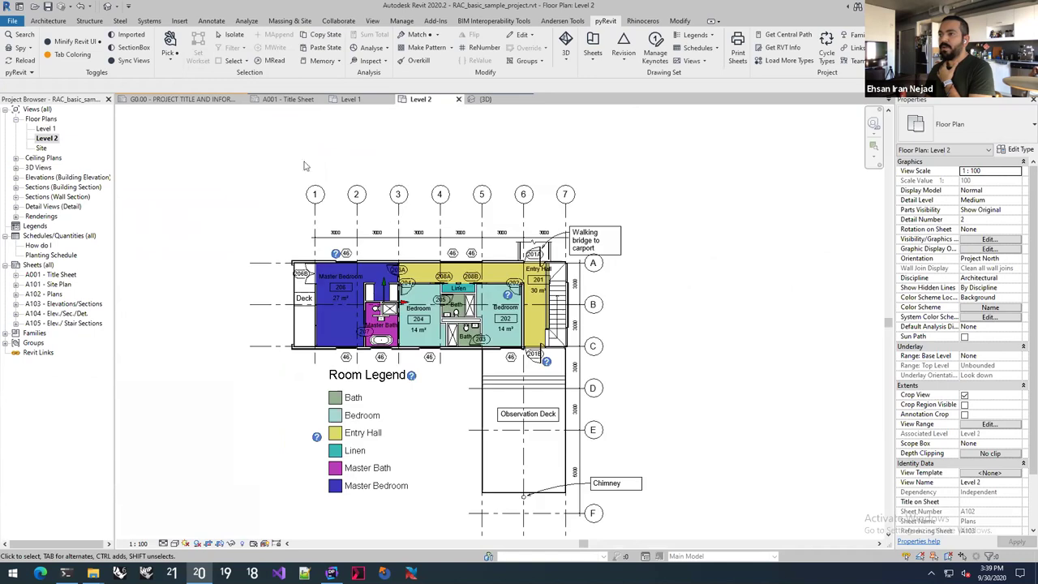
pyautogui.click(323, 48)
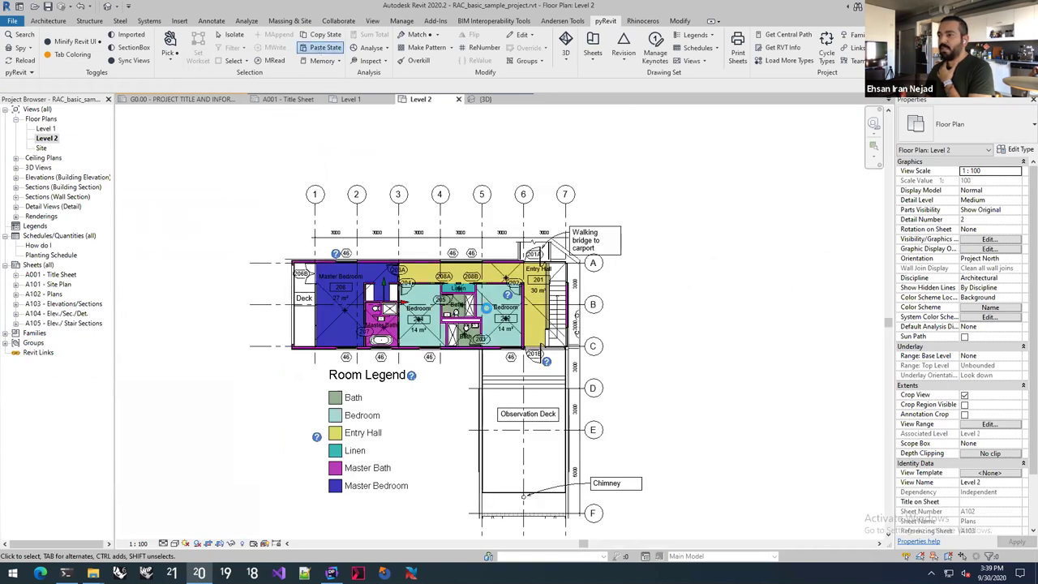
pyautogui.scroll(2, 369, 333)
pyautogui.scroll(2, 364, 287)
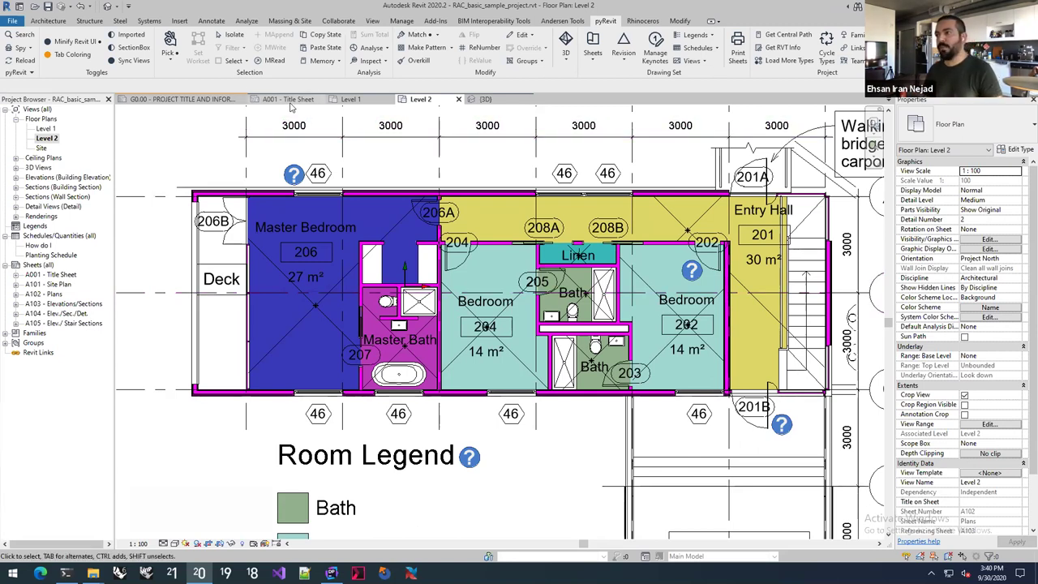
# Use Copy State to store the View Zoom/Pan State of Level 2 and the 3D Section Box State of the 3D view
pyautogui.click(320, 34)
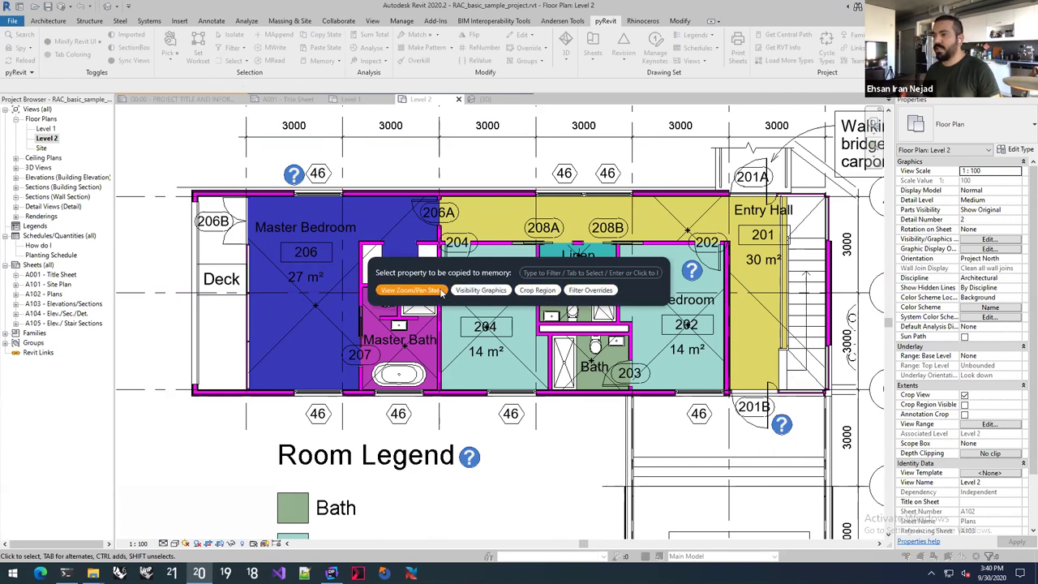
pyautogui.click(422, 294)
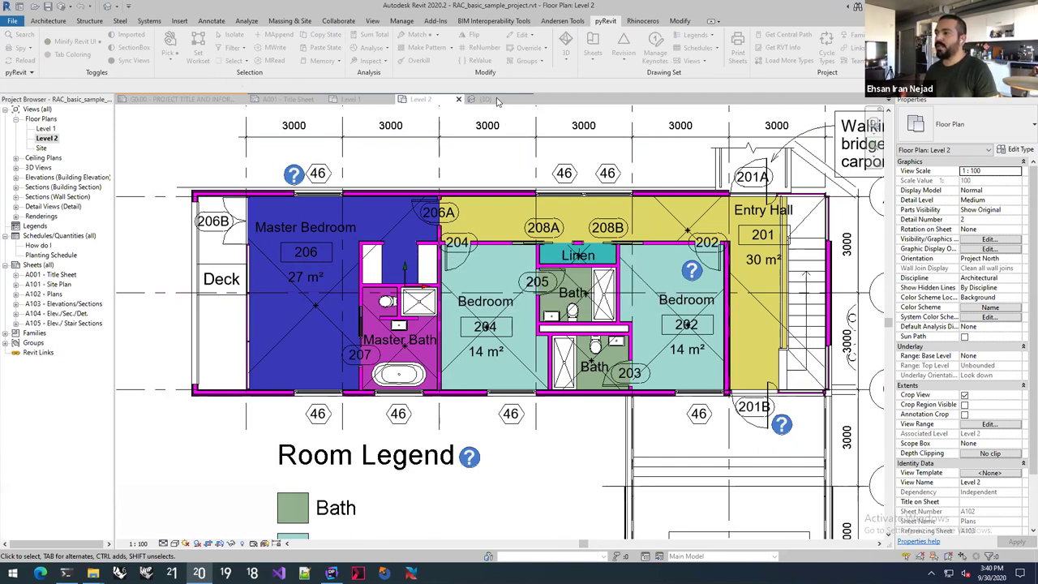
pyautogui.click(491, 102)
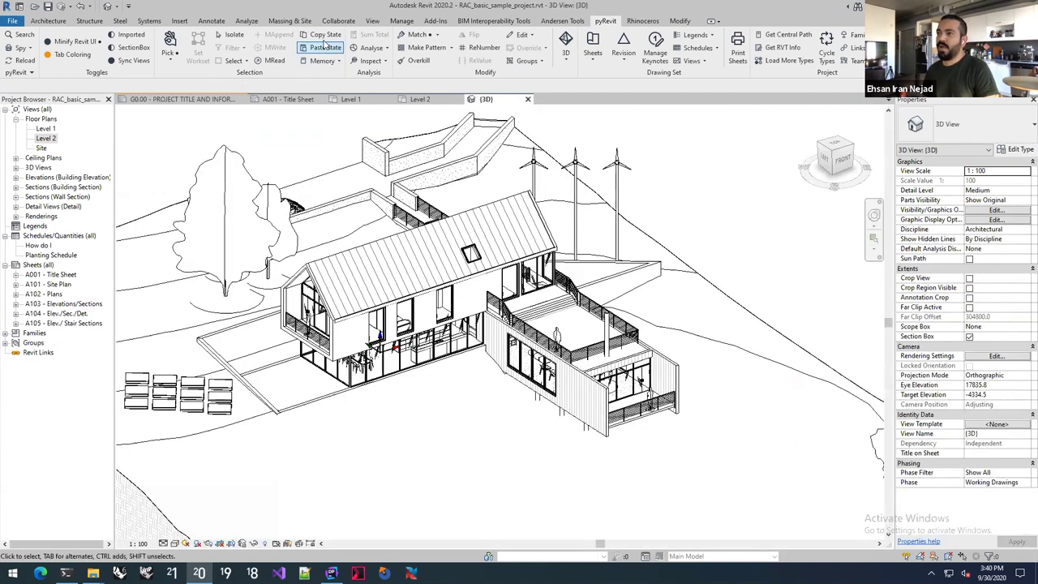
pyautogui.click(324, 34)
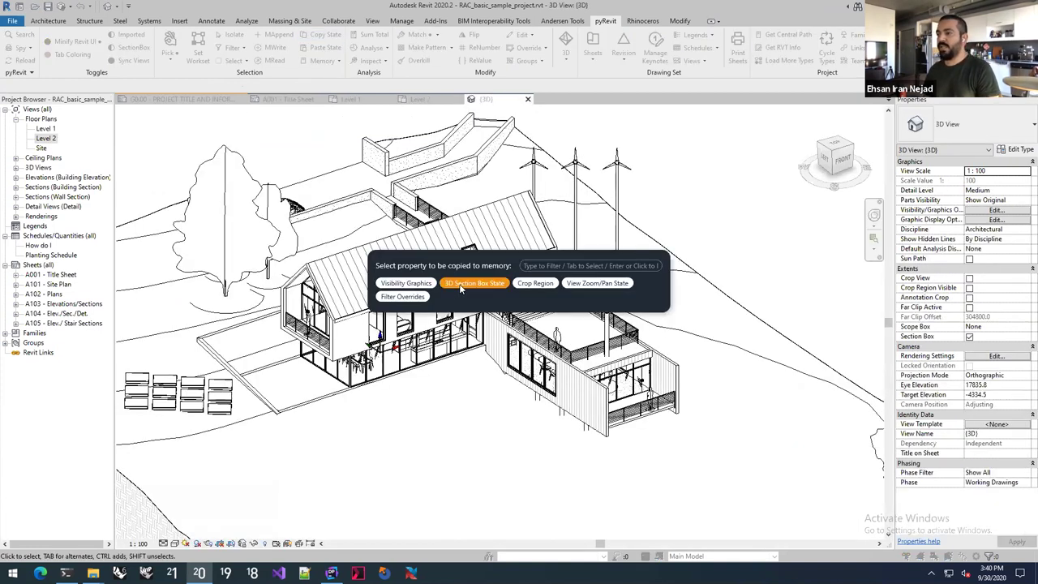
pyautogui.click(460, 286)
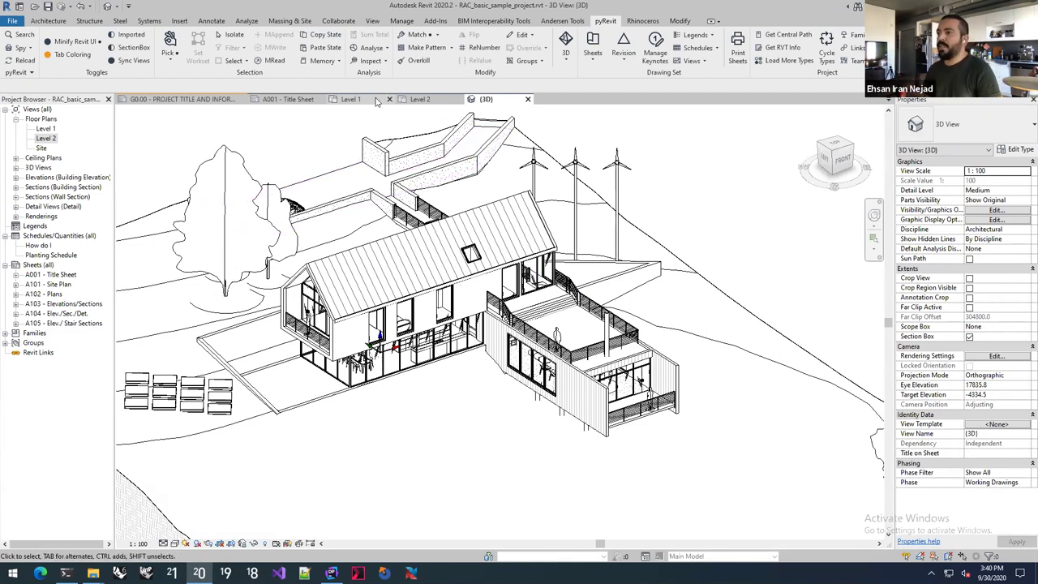
# Look through the Analyse and Inspect tools and read the description of the Match tool
pyautogui.click(373, 50)
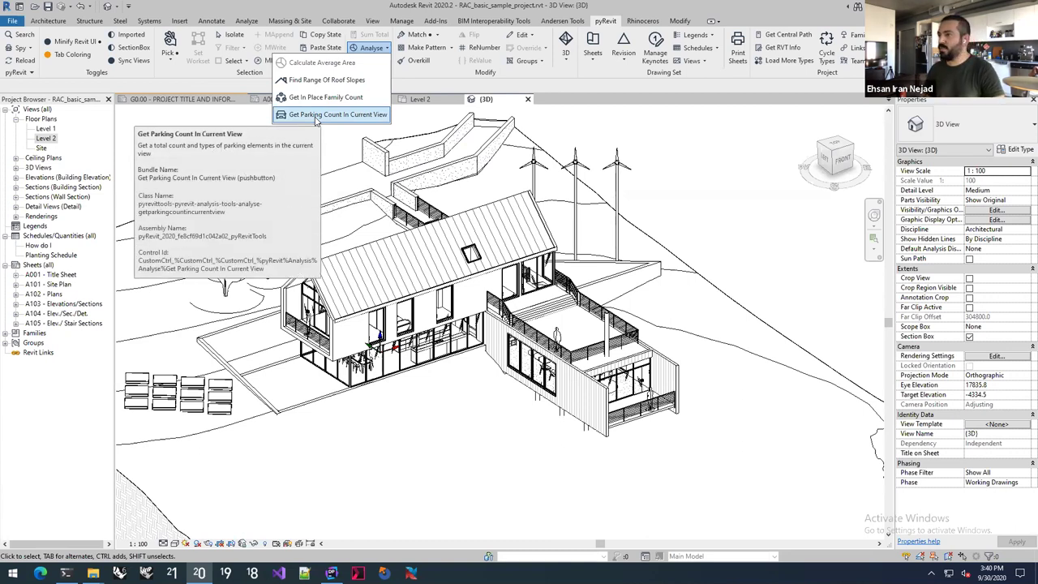
pyautogui.click(384, 64)
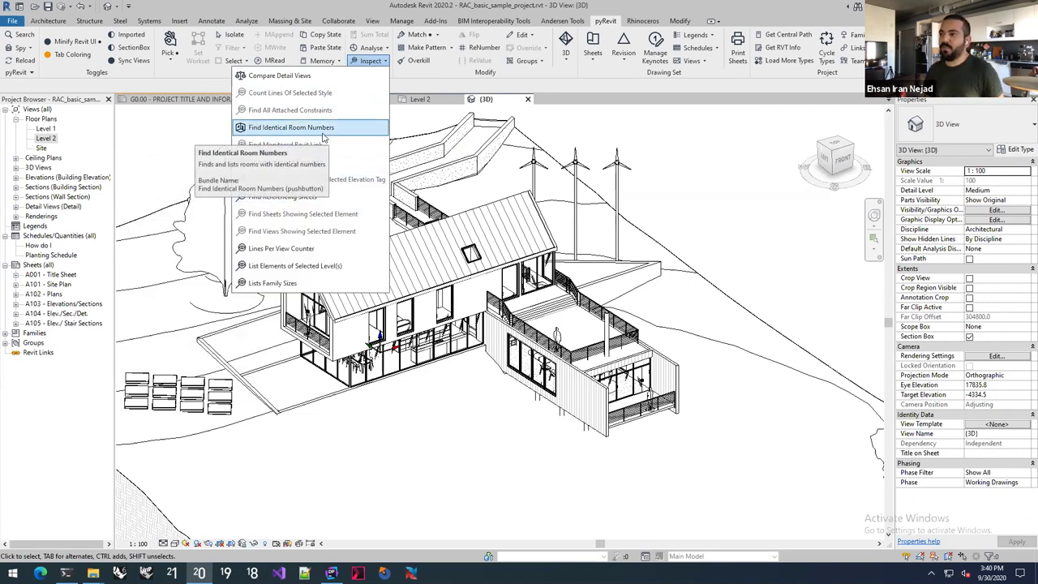
pyautogui.click(430, 88)
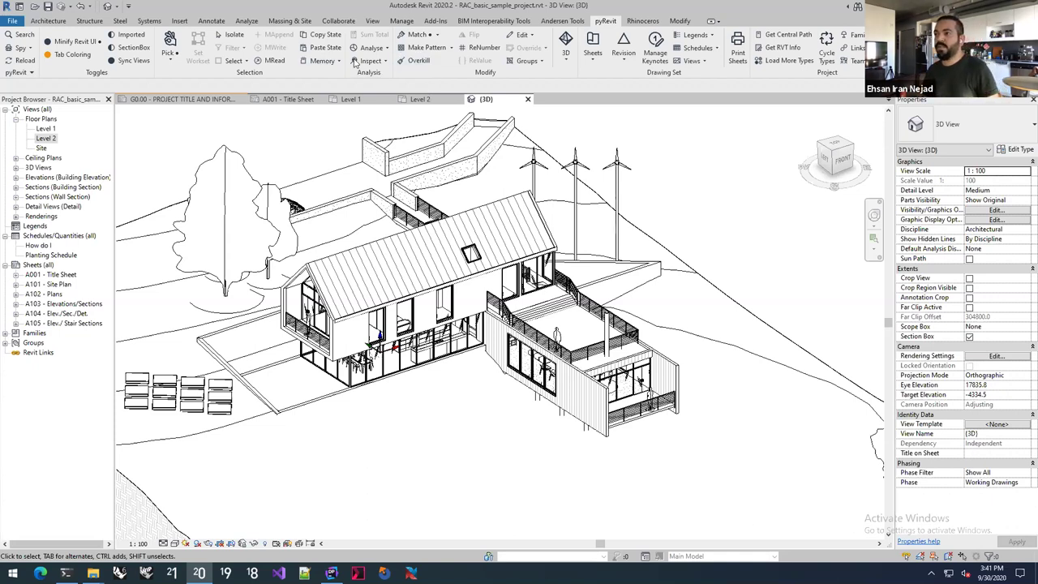
pyautogui.click(370, 60)
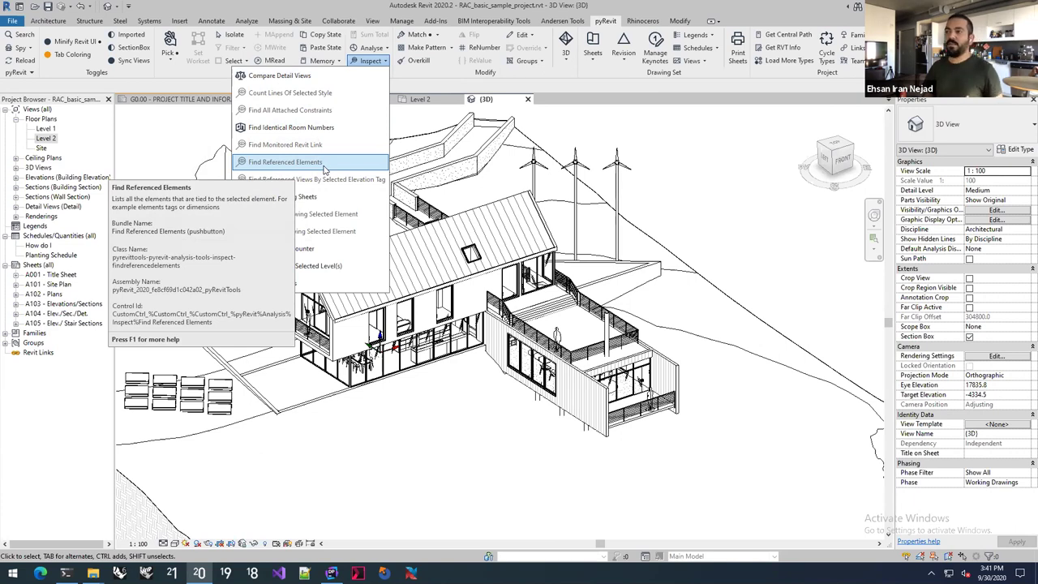
pyautogui.click(164, 142)
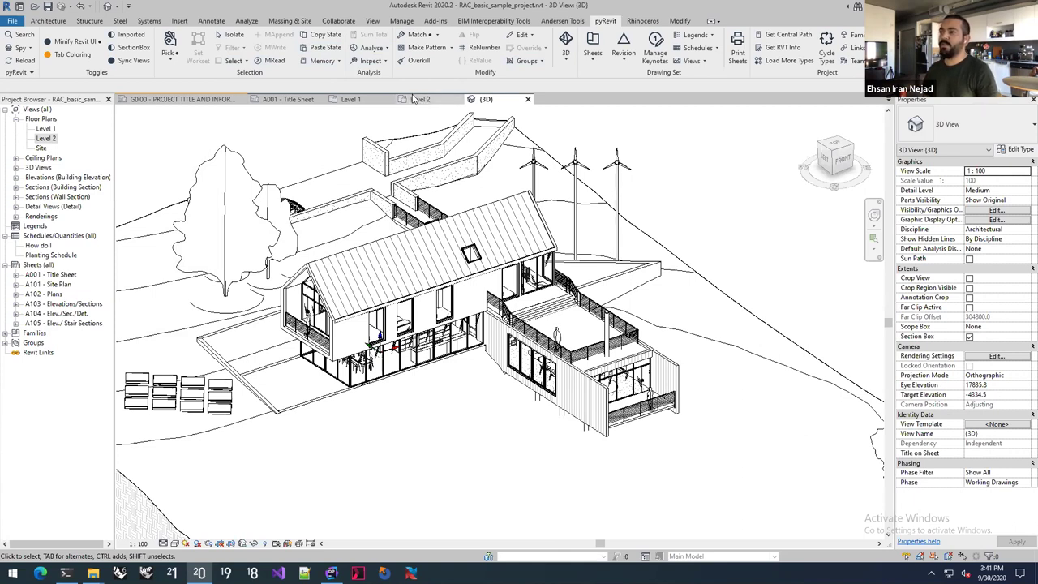
pyautogui.click(367, 62)
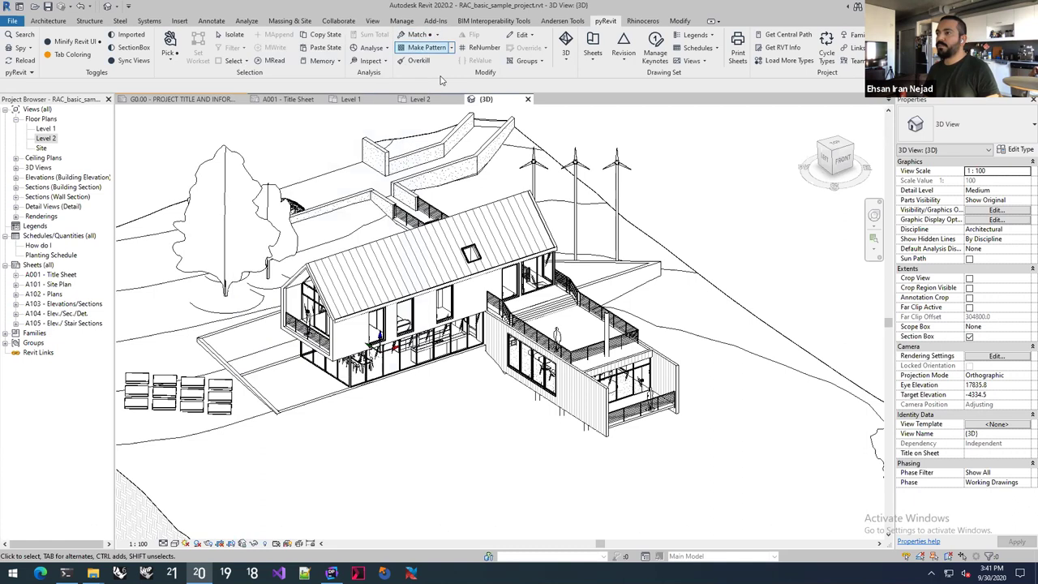
pyautogui.click(437, 35)
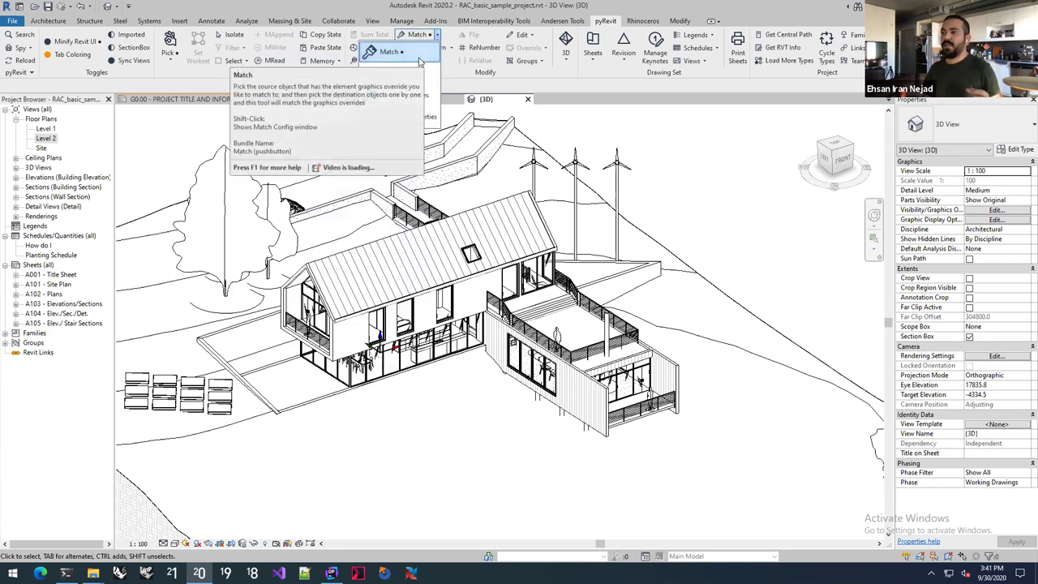
# Place two separate aligned dimensions in the Level 1 plan, between grids A and B and between grids B and C
pyautogui.click(278, 100)
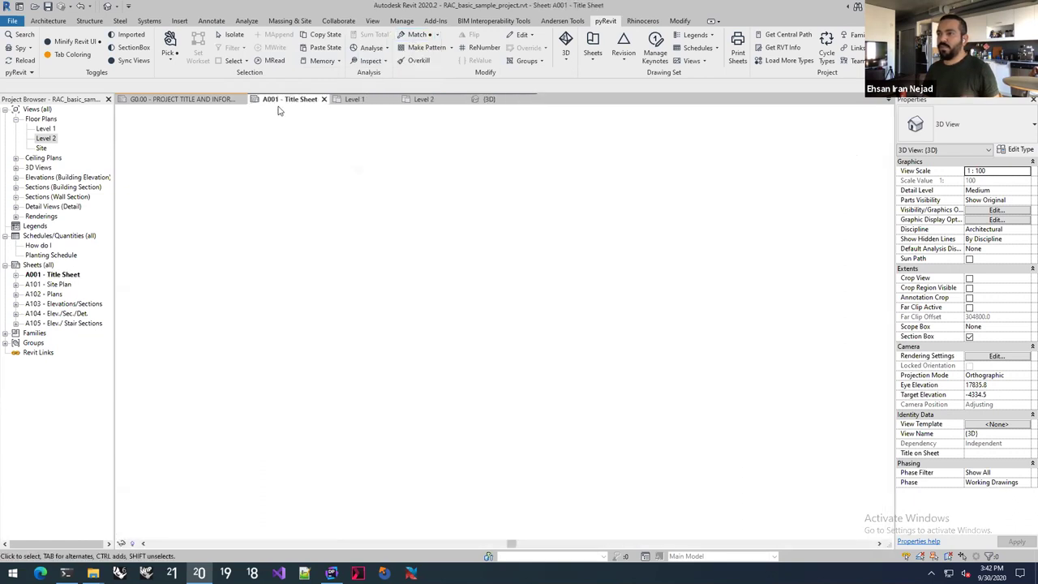
pyautogui.click(354, 99)
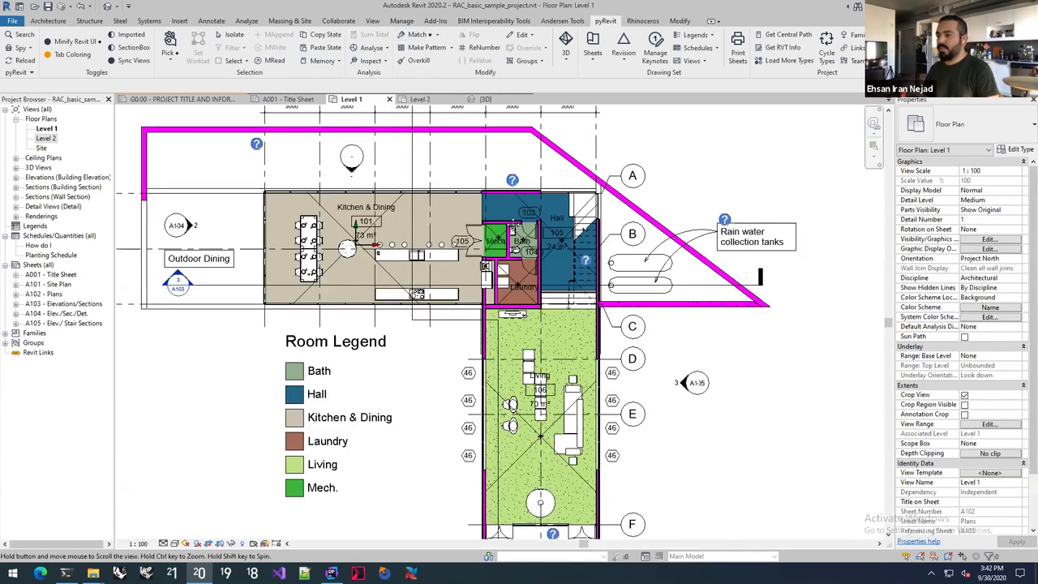
pyautogui.scroll(5, 314, 278)
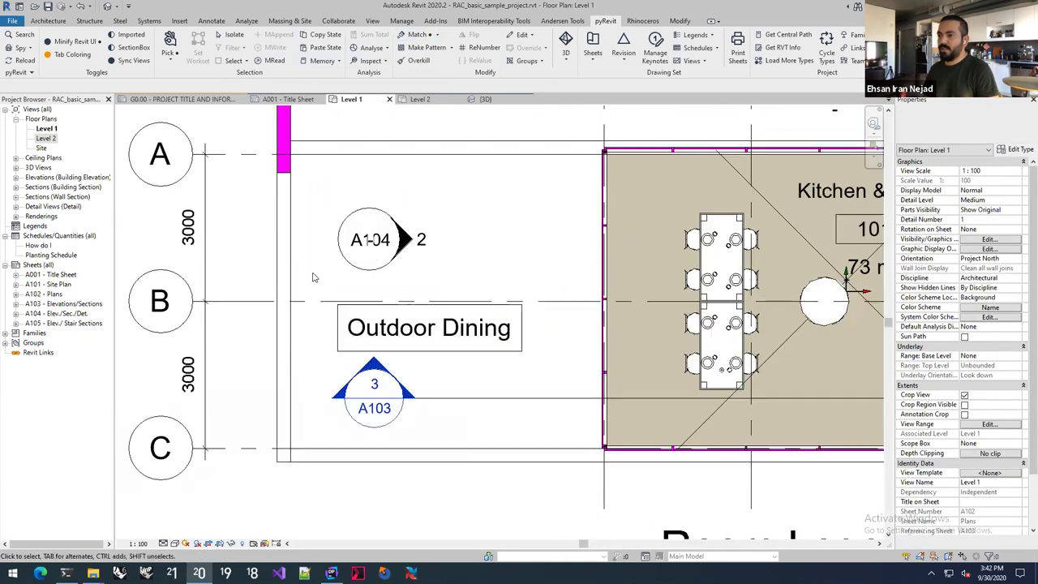
pyautogui.press('d')
pyautogui.press('i')
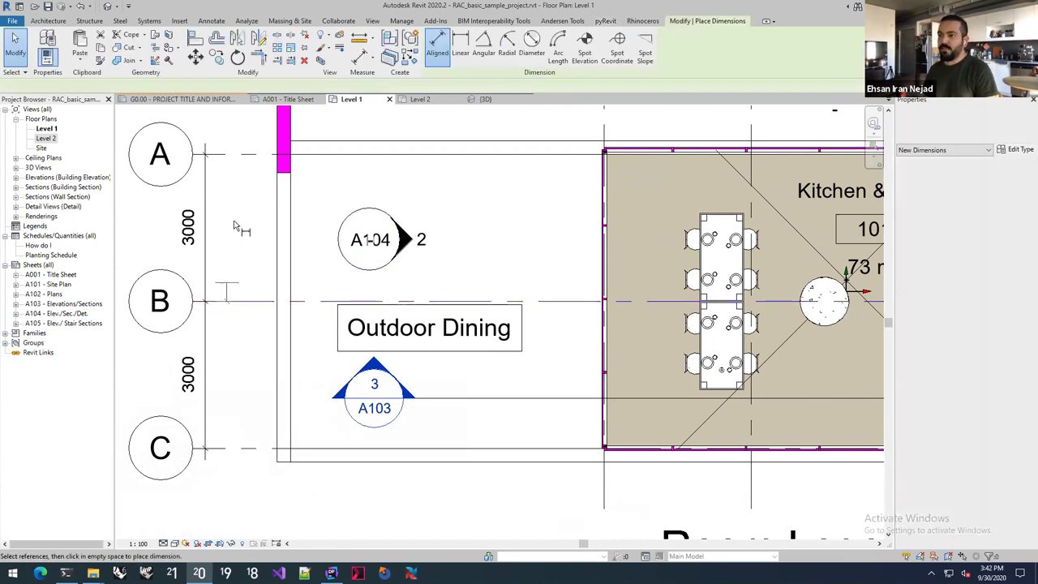
pyautogui.click(238, 154)
pyautogui.click(243, 300)
pyautogui.click(236, 340)
pyautogui.click(247, 301)
pyautogui.click(246, 447)
pyautogui.click(246, 381)
pyautogui.press('Escape')
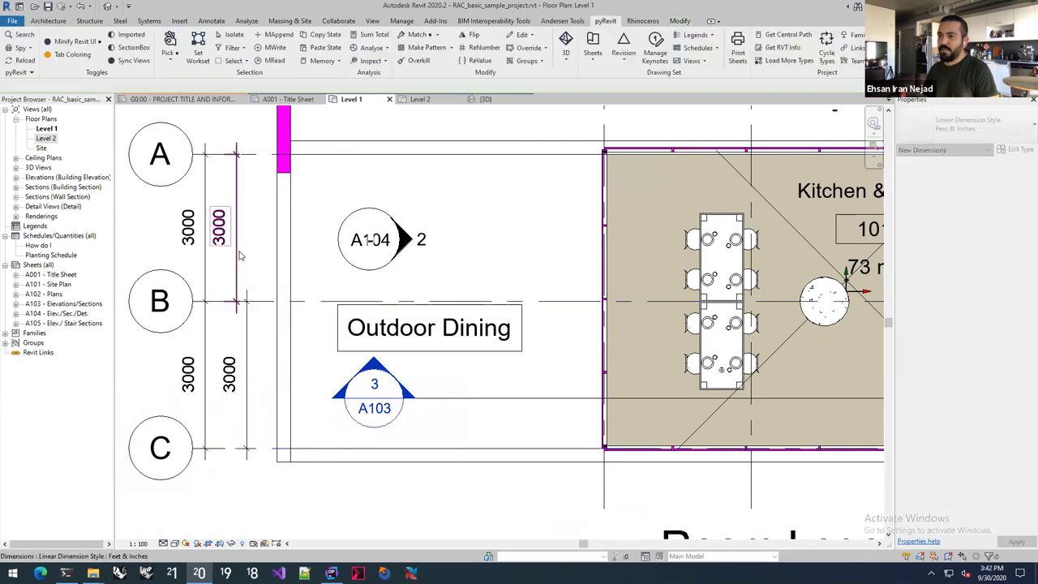
# Add the text UNO below the value of the new dimension between grids A and B
pyautogui.click(239, 255)
pyautogui.click(219, 227)
pyautogui.click(490, 349)
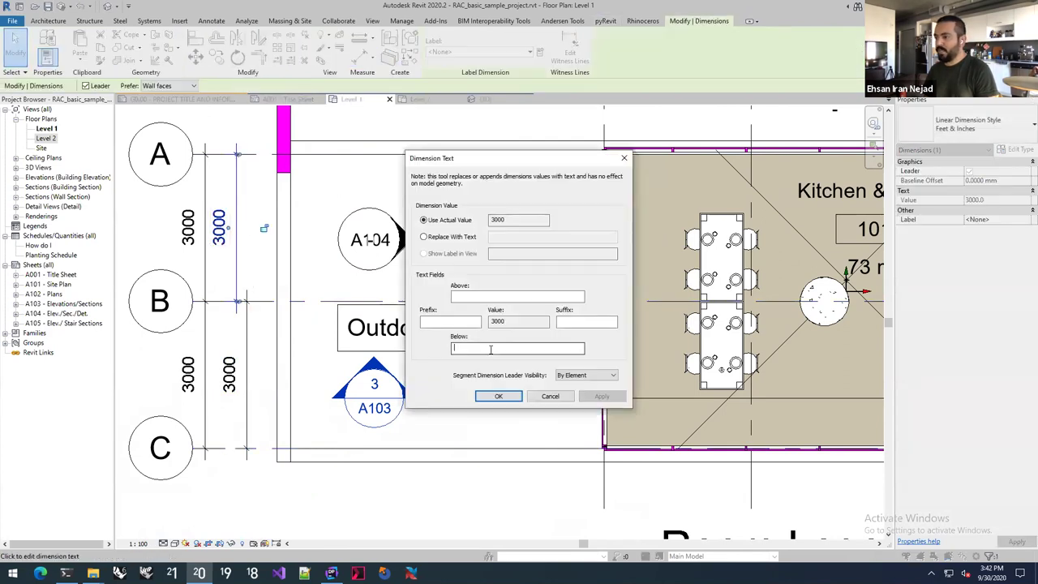
pyautogui.write('UNO')
pyautogui.click(498, 395)
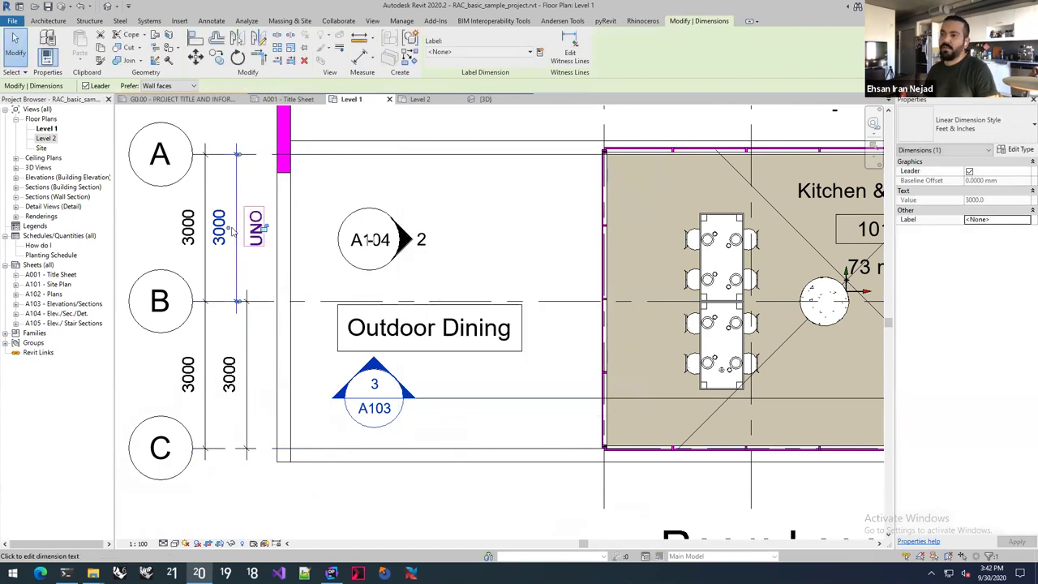
pyautogui.press('Escape')
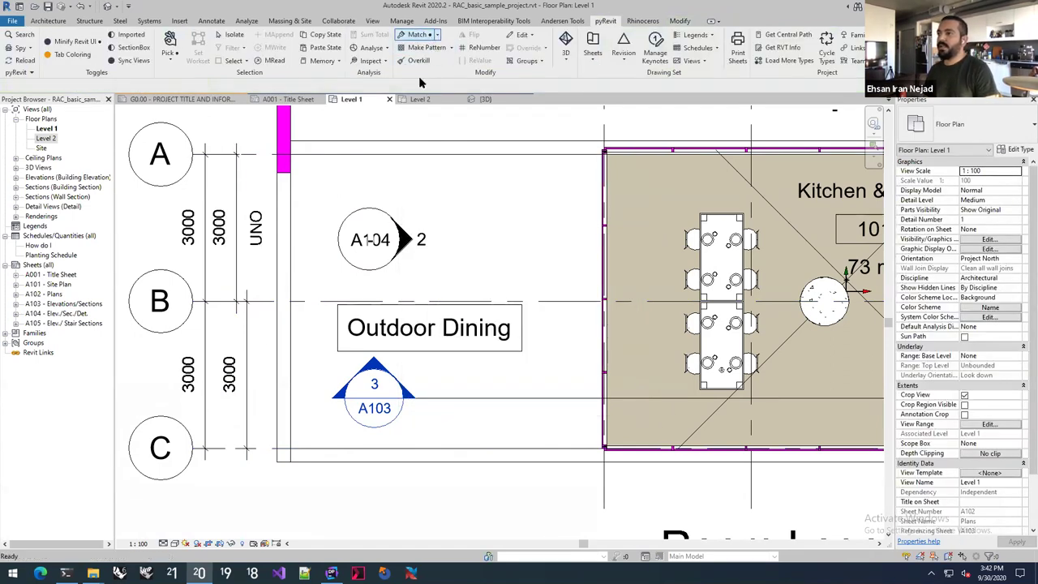
# Match the UNO text override from the A–B dimension to the new dimension between grids B and C
pyautogui.click(417, 35)
pyautogui.click(247, 226)
pyautogui.click(258, 344)
pyautogui.press('Escape')
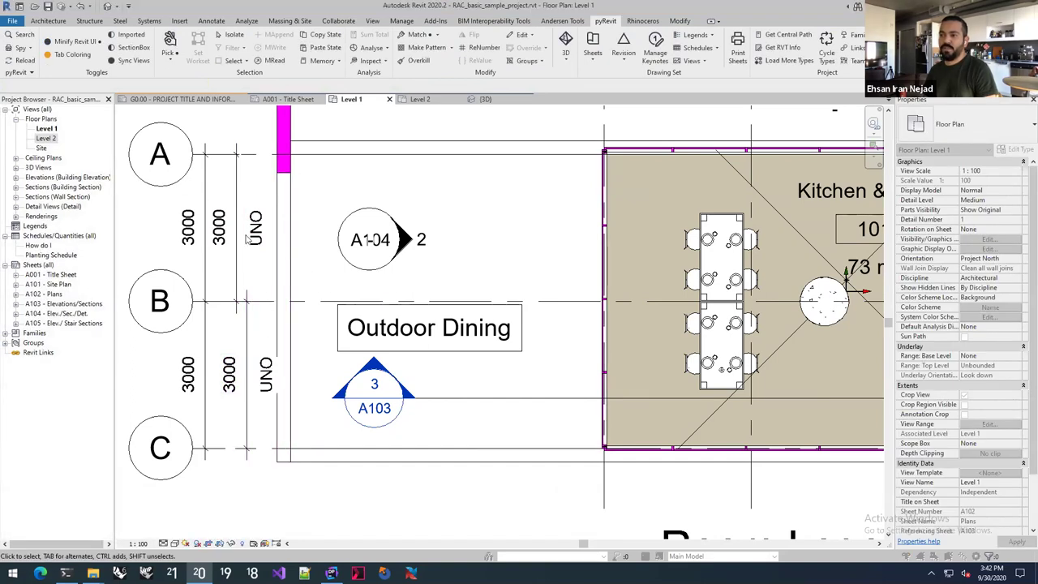
# Review the Match options for graphics and dimension overrides, save them, and look through the other Match tools
pyautogui.keyDown('shift'); pyautogui.click(430, 40); pyautogui.keyUp('shift')
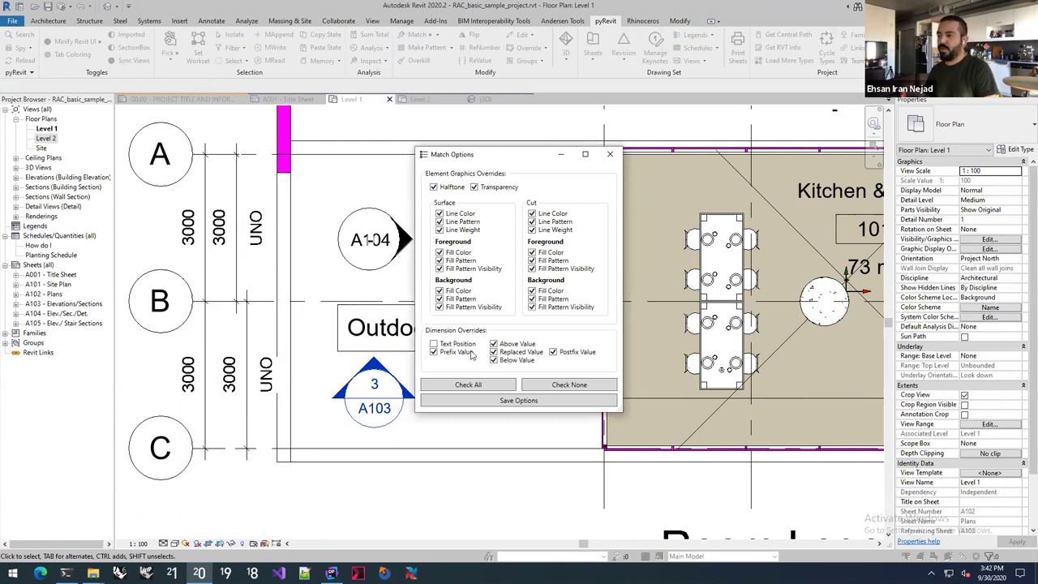
pyautogui.click(486, 399)
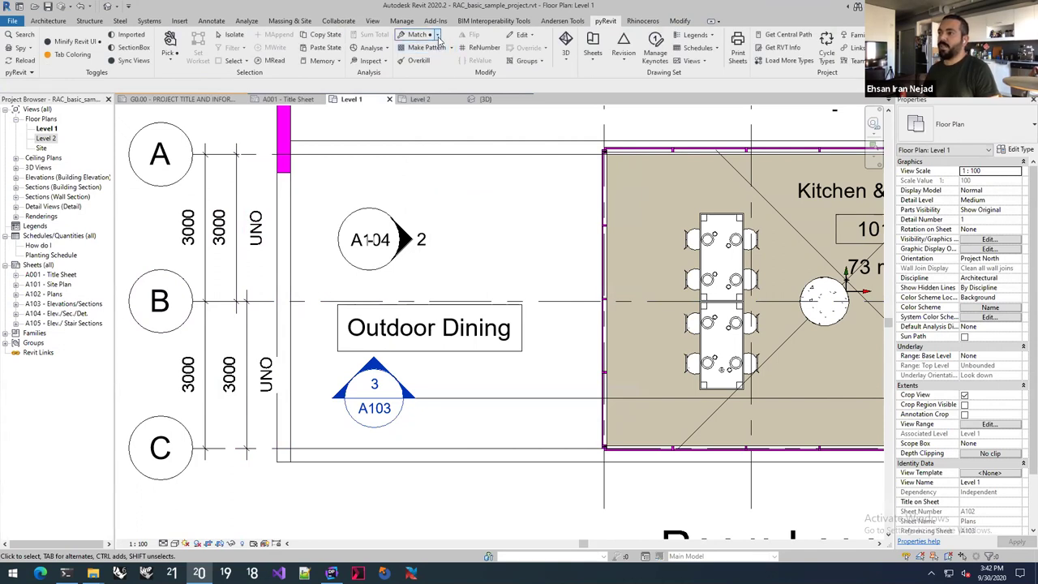
pyautogui.click(437, 35)
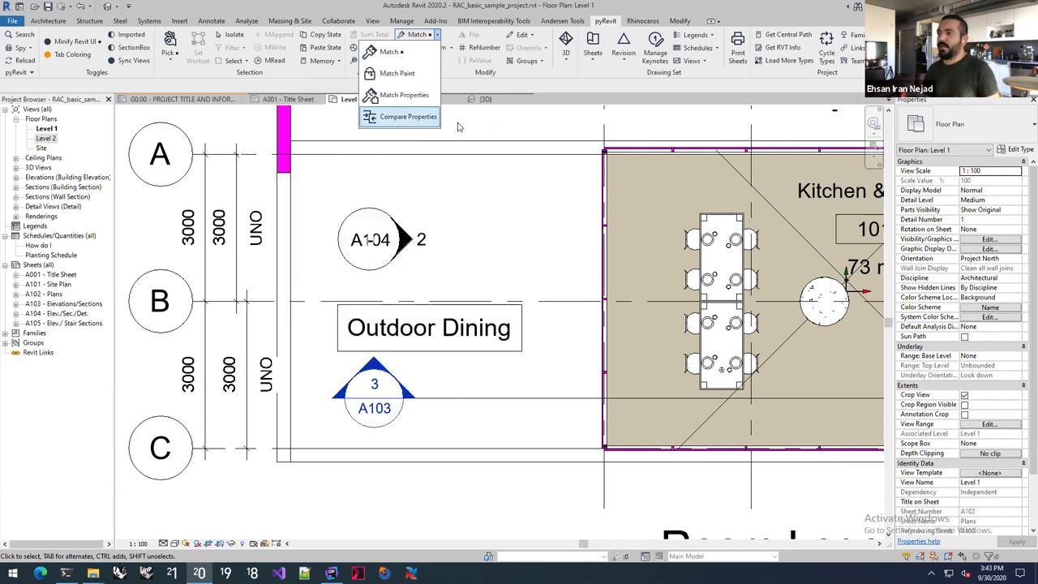
pyautogui.click(420, 85)
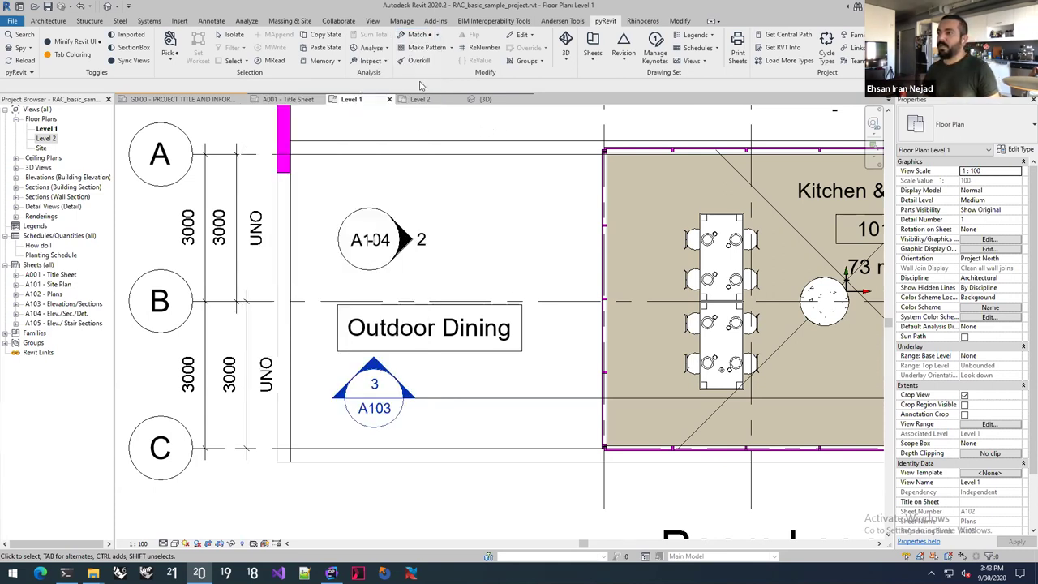
pyautogui.click(436, 35)
pyautogui.click(496, 123)
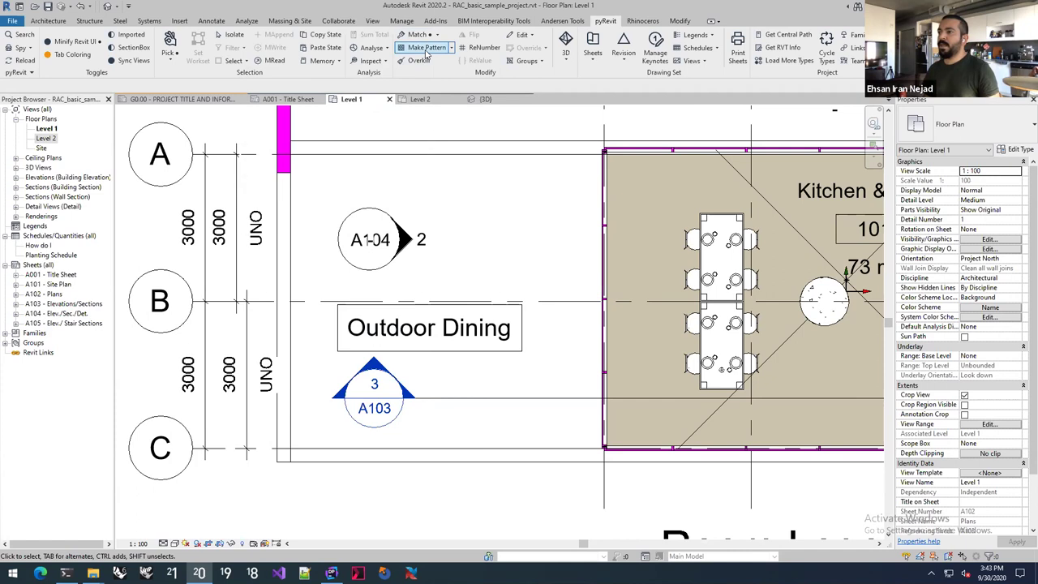
# Open the Typical Wall Roof Connection detail view from the Detail Views
pyautogui.click(419, 99)
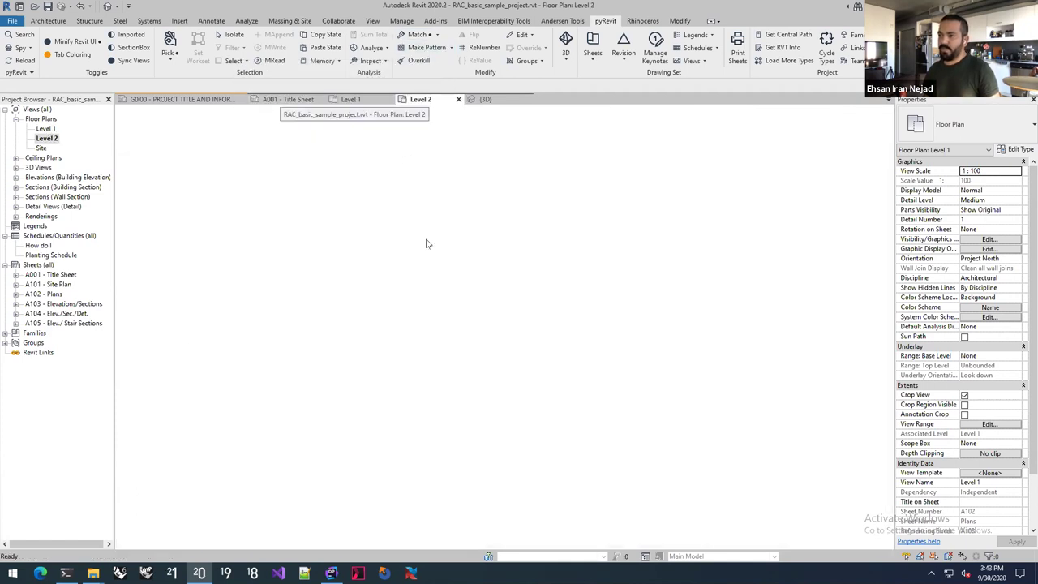
pyautogui.scroll(-5, 443, 160)
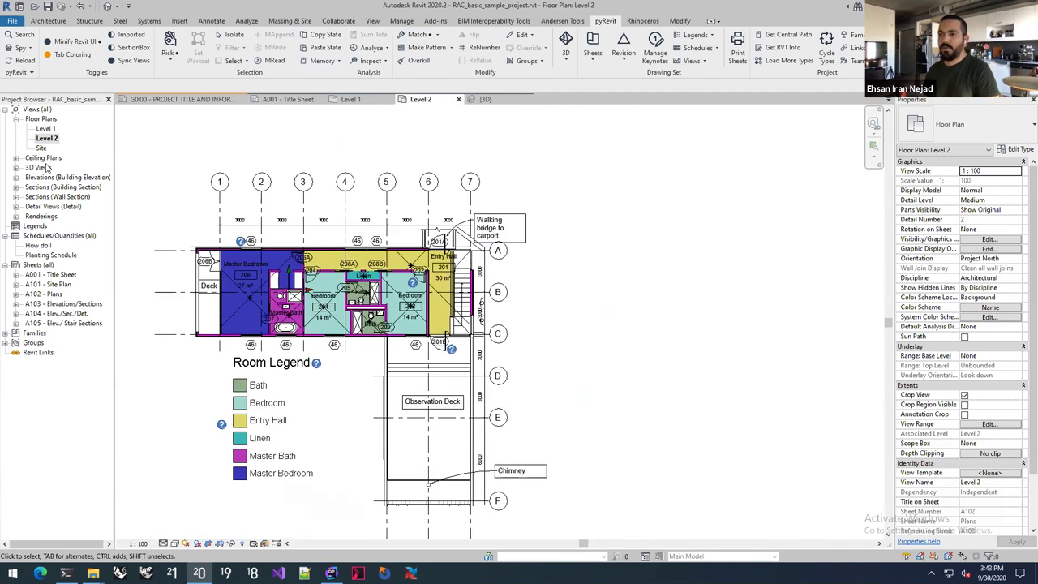
pyautogui.click(16, 207)
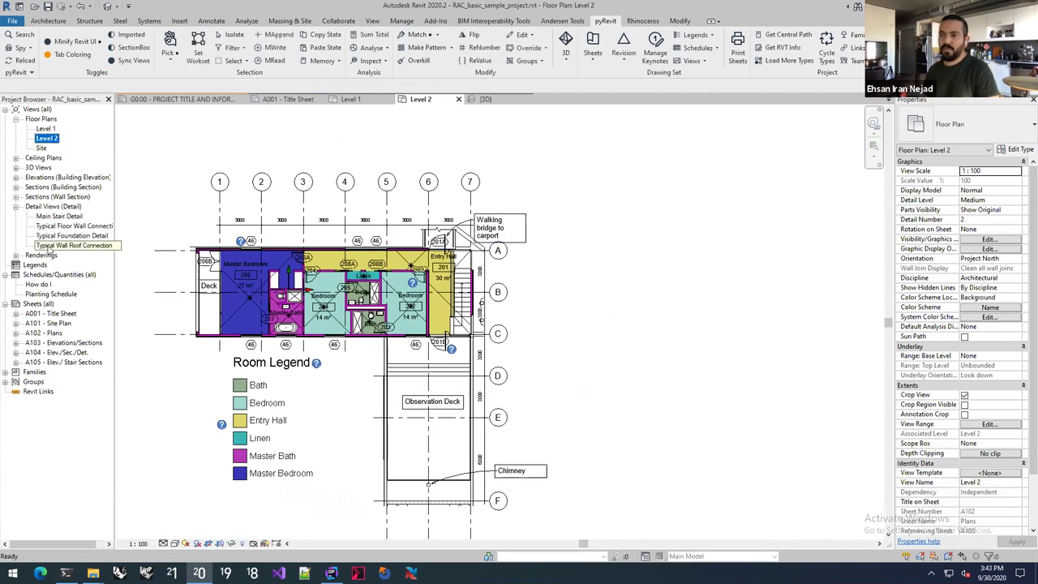
pyautogui.doubleClick(69, 245)
pyautogui.moveTo(422, 222)
pyautogui.mouseDown(button='middle')
pyautogui.moveTo(413, 239)
pyautogui.moveTo(443, 259)
pyautogui.mouseUp(button='middle')
pyautogui.scroll(2, 443, 260)
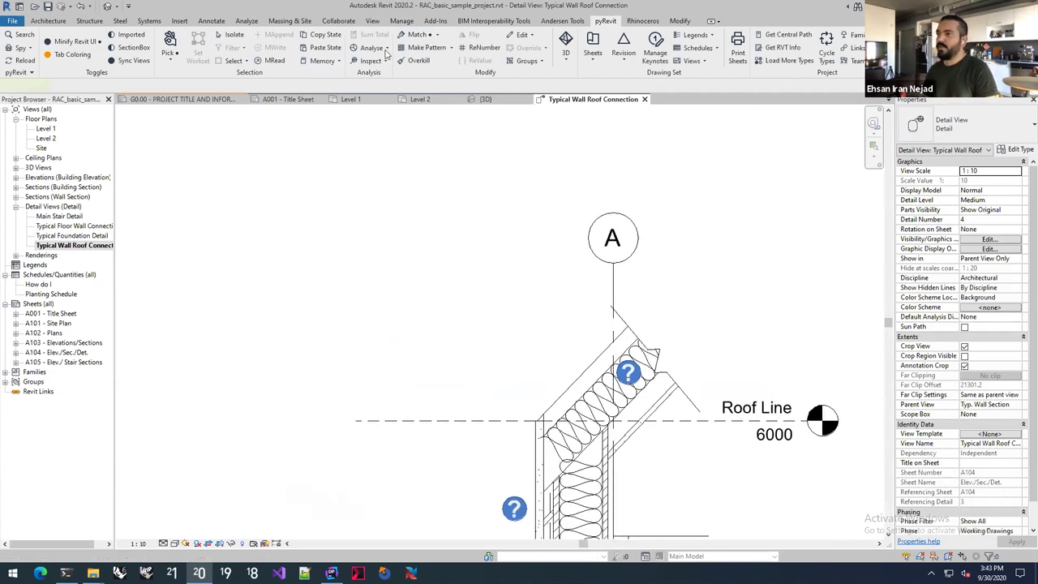
# Turn off the view crop and draw a square of <Hidden> detail lines, about 160 by 160 mm, in the empty area beside the wall
pyautogui.press('d')
pyautogui.press('l')
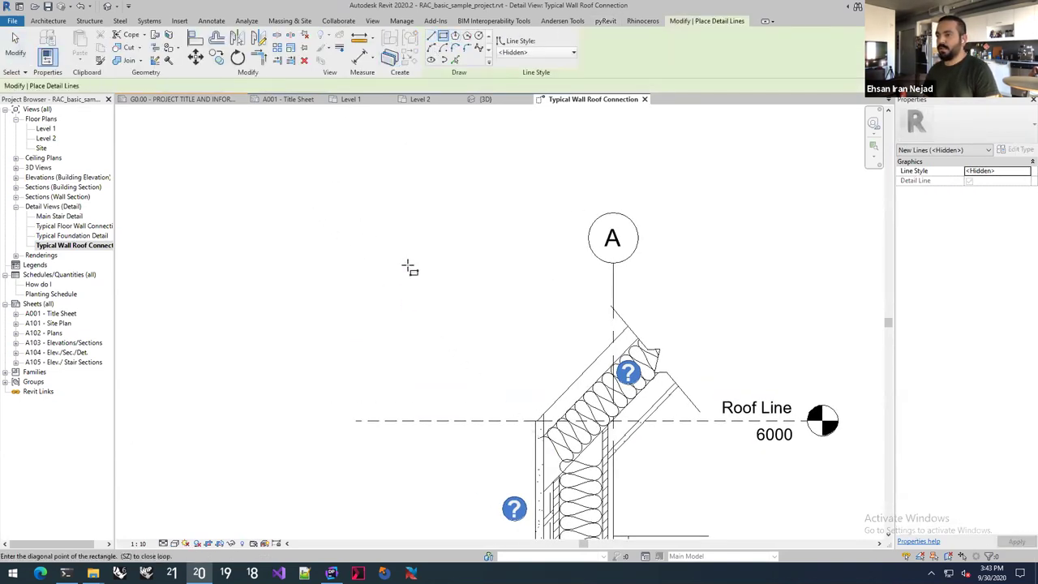
pyautogui.press('Escape')
pyautogui.moveTo(545, 472); pyautogui.dragTo(412, 360, button='middle')
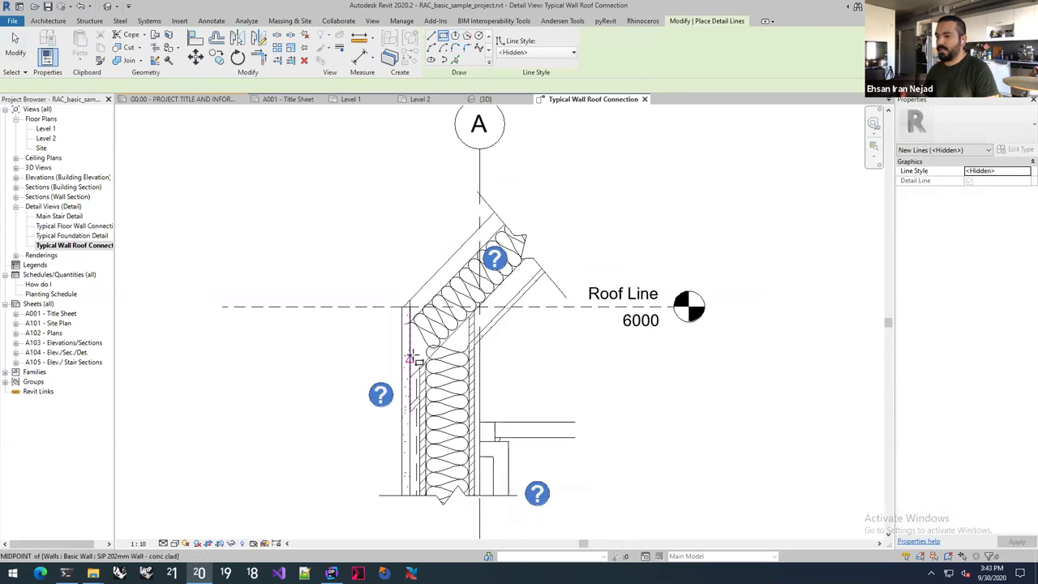
pyautogui.press('d')
pyautogui.press('l')
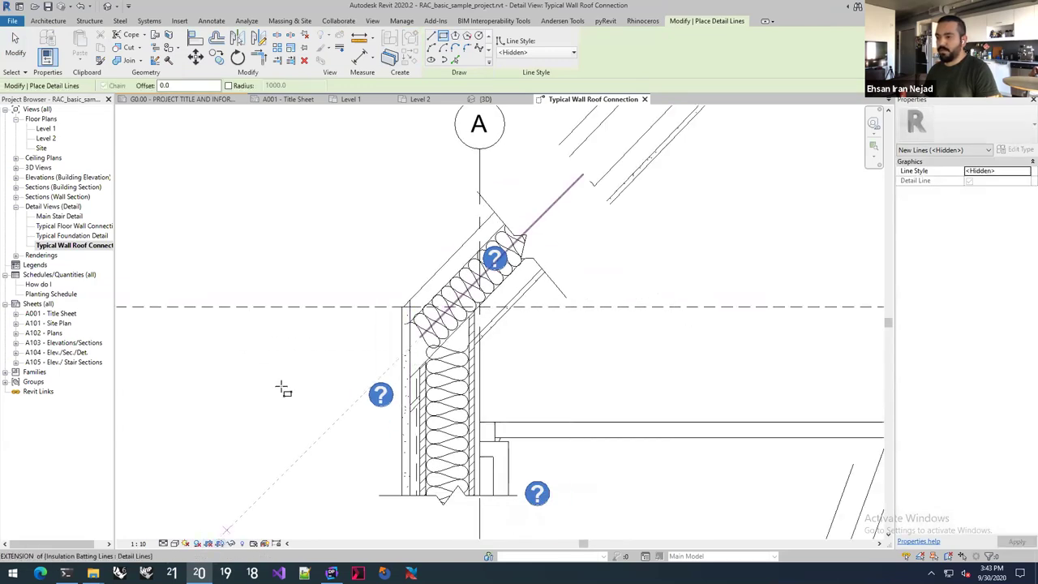
pyautogui.moveTo(147, 140); pyautogui.dragTo(364, 257, button='middle')
pyautogui.click(296, 205)
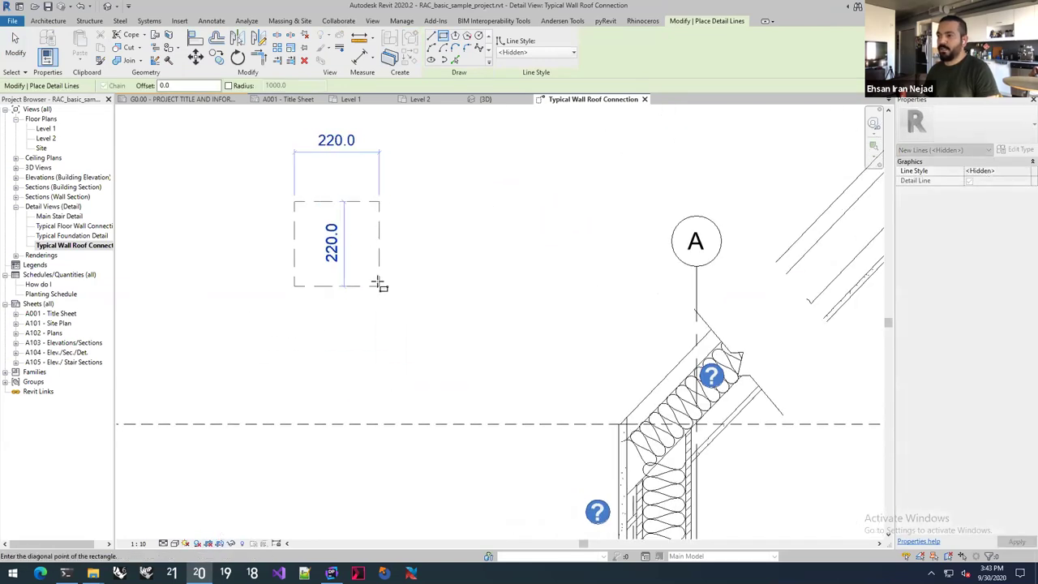
pyautogui.click(353, 263)
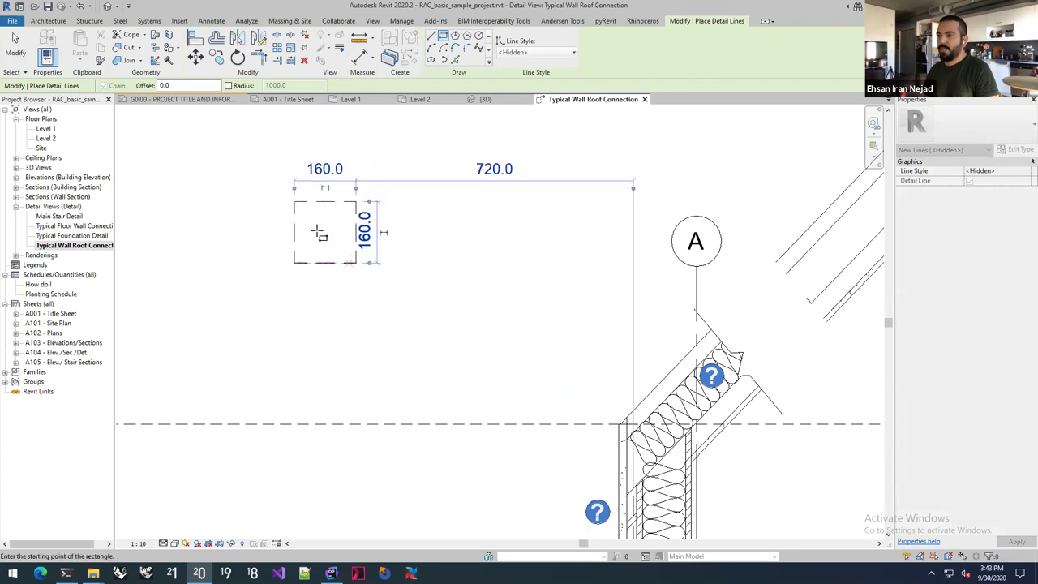
pyautogui.scroll(2, 363, 252)
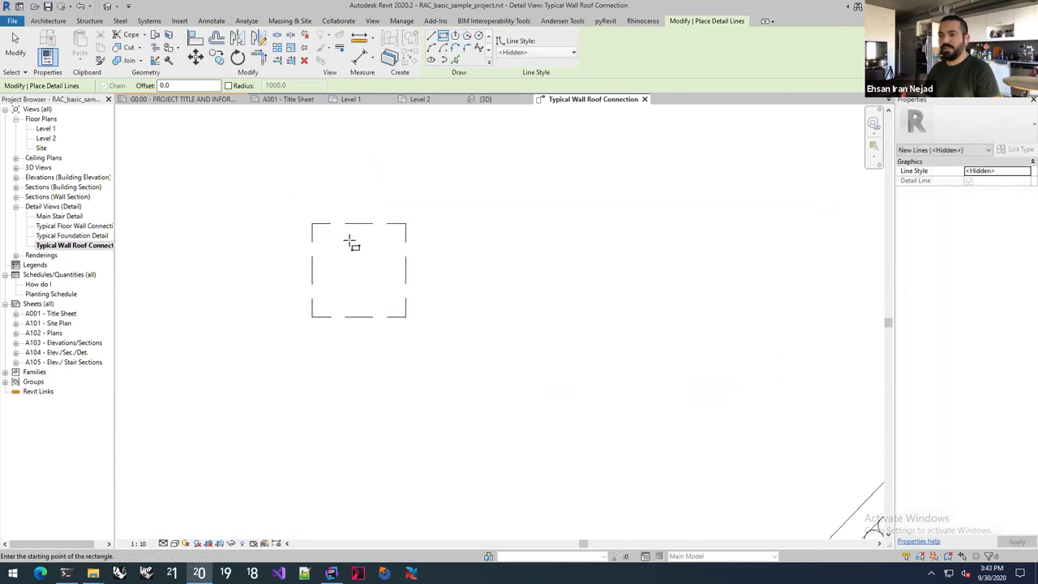
pyautogui.press('Escape')
pyautogui.press('Escape')
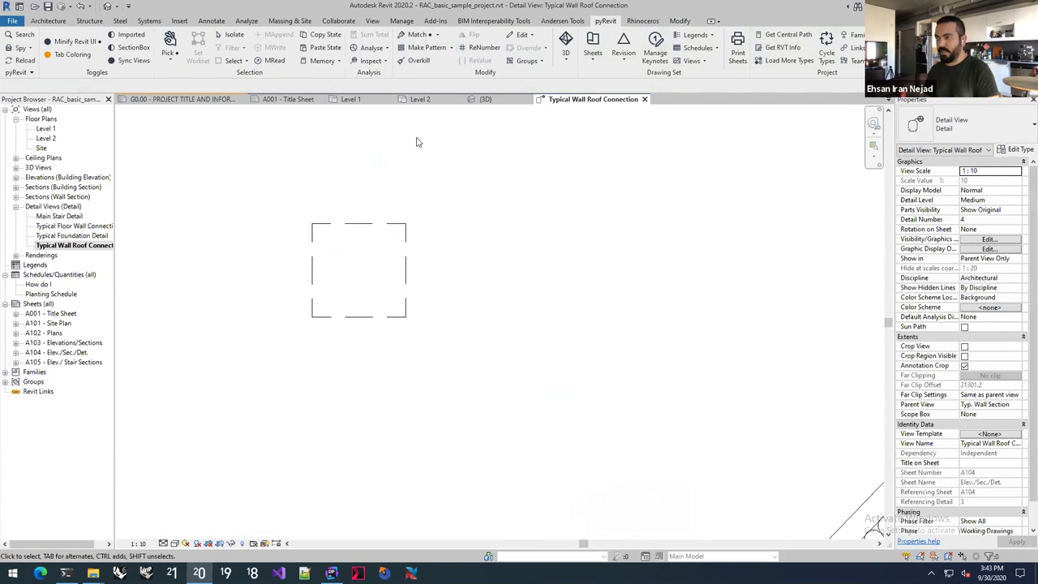
# Draw a wavy spline detail line with five control points inside the square
pyautogui.press('d')
pyautogui.press('l')
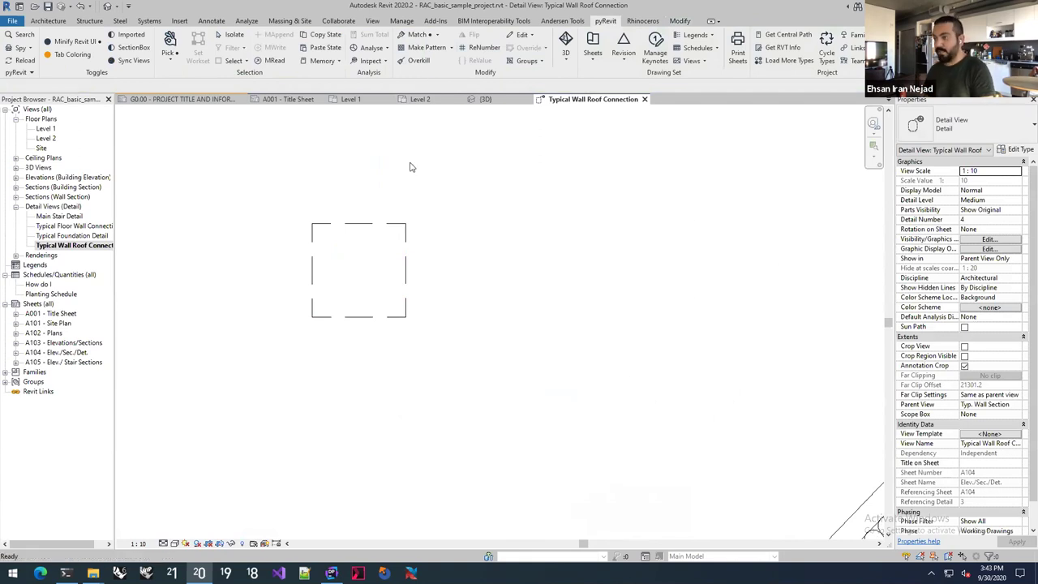
pyautogui.click(478, 47)
pyautogui.scroll(2, 333, 294)
pyautogui.click(328, 289)
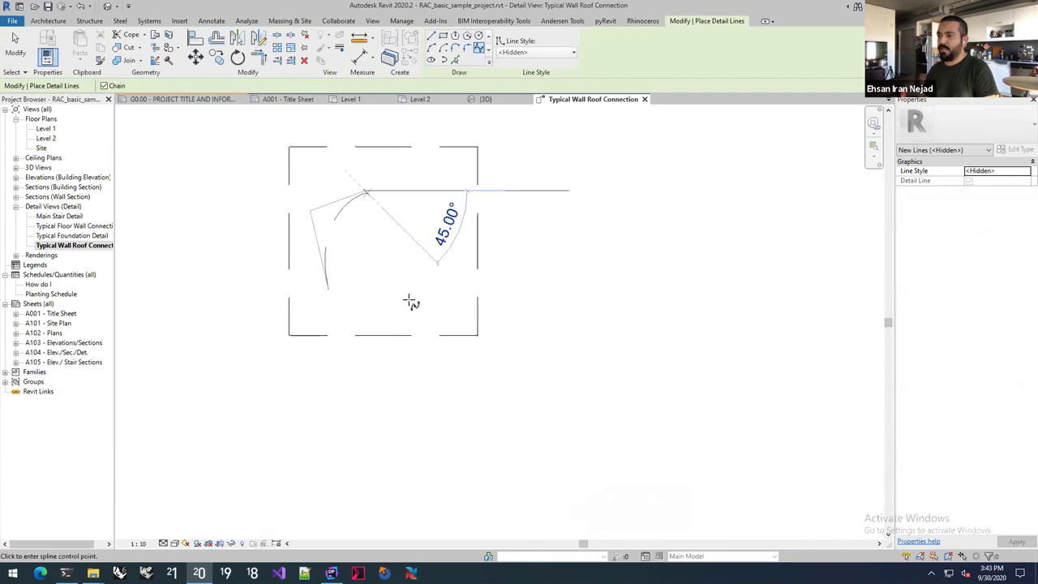
pyautogui.click(445, 242)
pyautogui.click(456, 182)
pyautogui.press('Escape')
pyautogui.press('Escape')
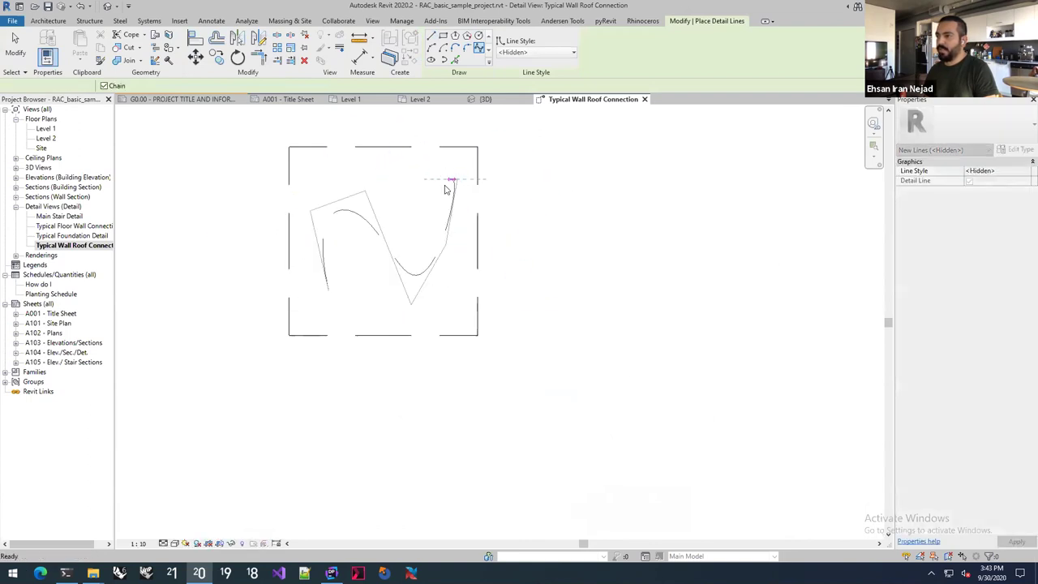
# Change the spline's line style to Lines
pyautogui.click(477, 53)
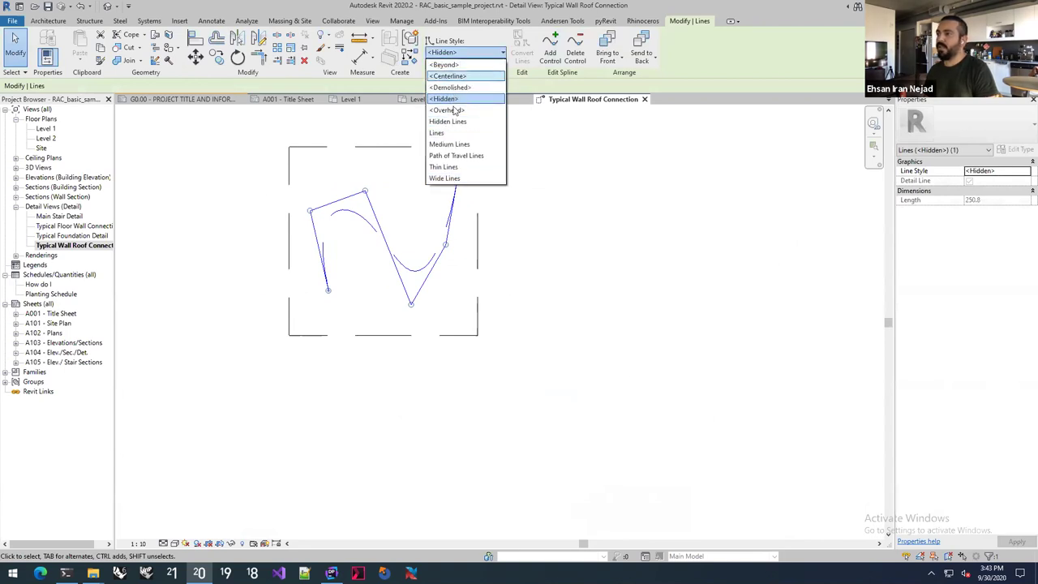
pyautogui.click(452, 136)
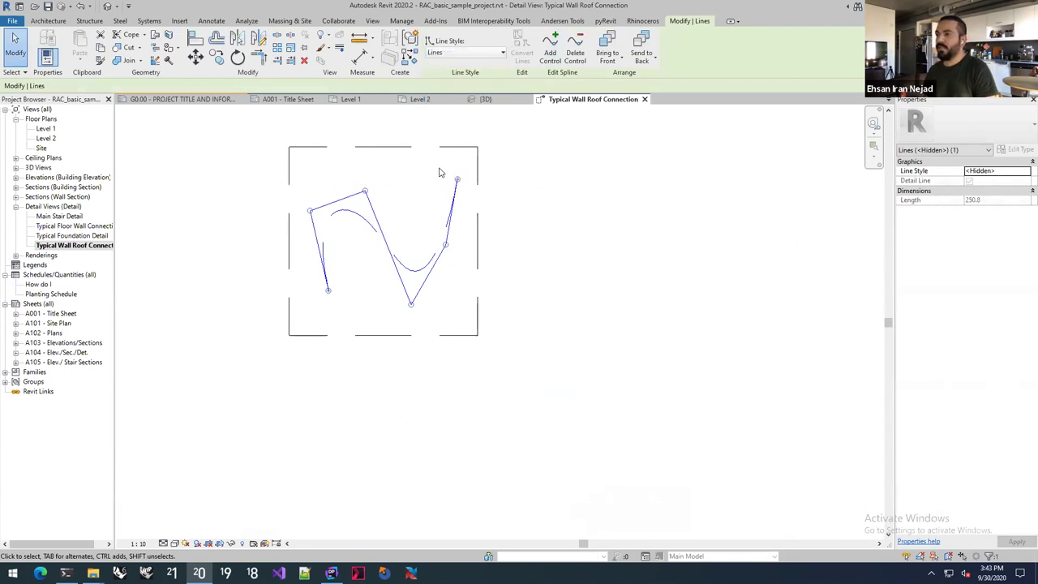
pyautogui.click(401, 215)
pyautogui.moveTo(422, 232); pyautogui.dragTo(394, 248, button='middle')
pyautogui.click(394, 248)
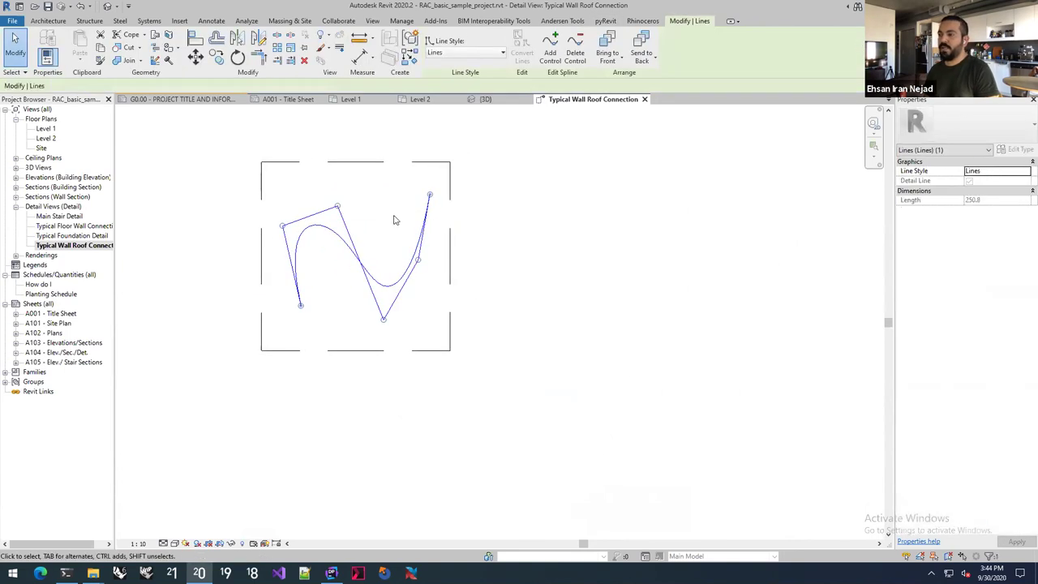
pyautogui.press('Escape')
pyautogui.moveTo(366, 224); pyautogui.dragTo(348, 232, button='middle')
pyautogui.scroll(-1, 348, 232)
pyautogui.click(340, 229)
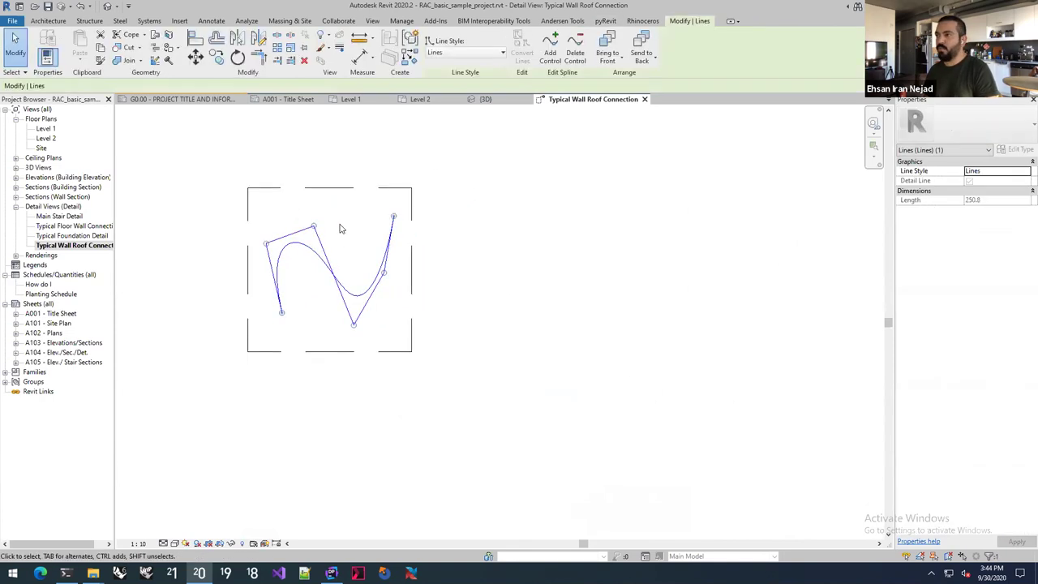
pyautogui.press('Escape')
pyautogui.scroll(-1, 334, 232)
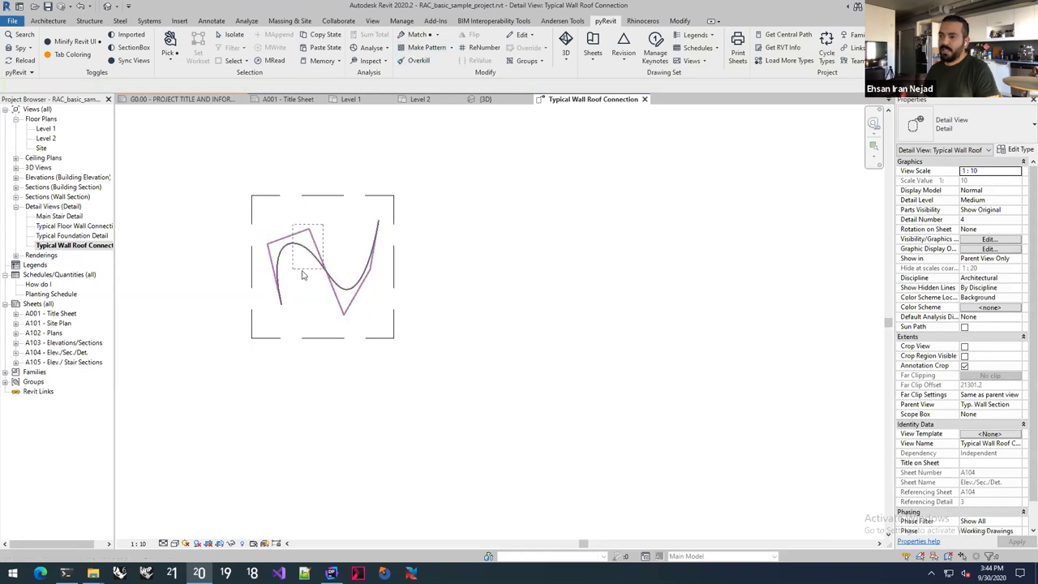
# Make a model pattern named Custom pattern from the spline, at highest resolution, using the square's opposite corners as the pattern area
pyautogui.click(336, 275)
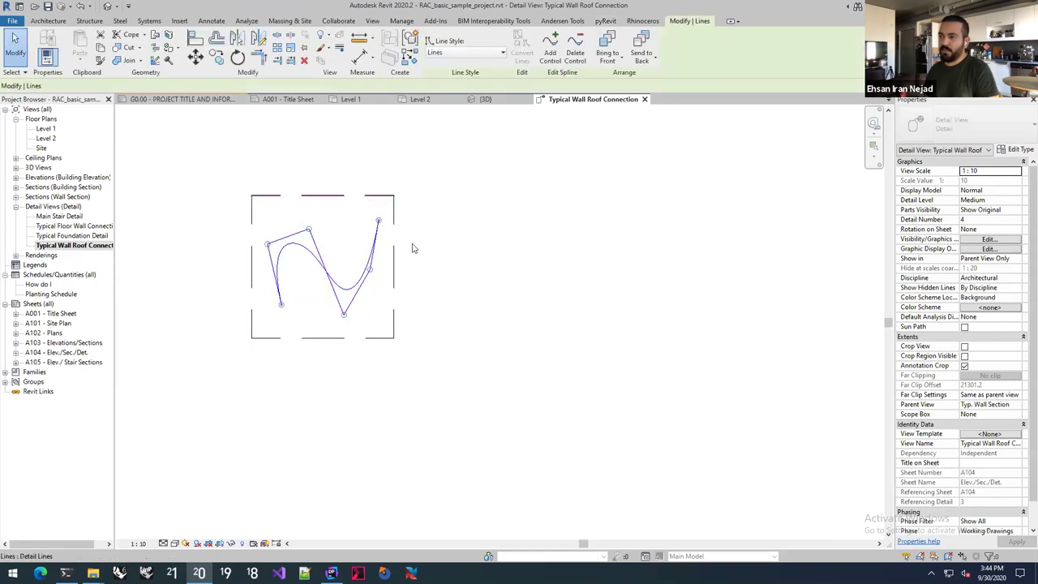
pyautogui.click(602, 22)
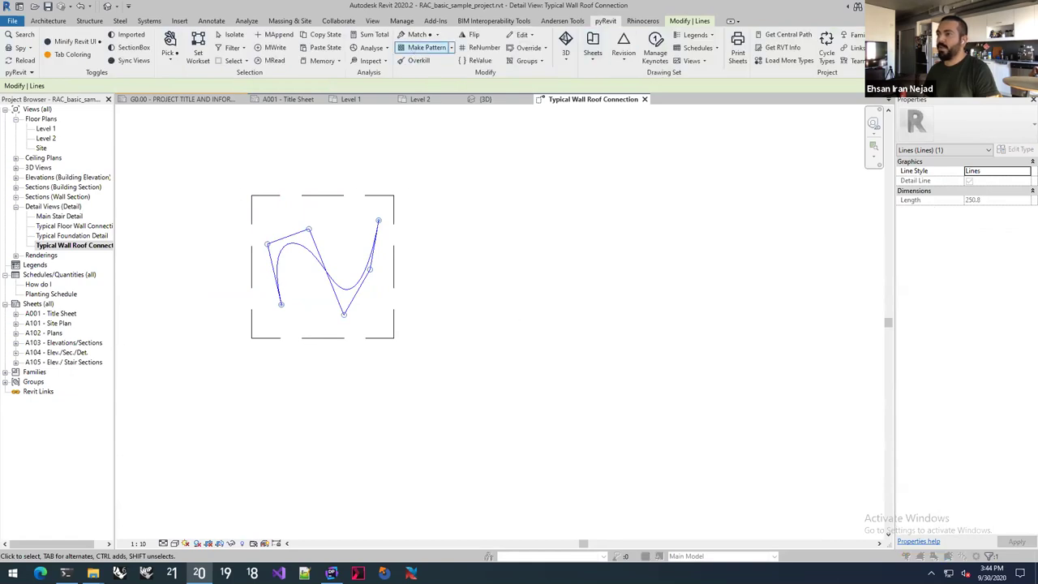
pyautogui.write('name')
pyautogui.hotkey('ctrl', 'a')
pyautogui.write('Custom pattern')
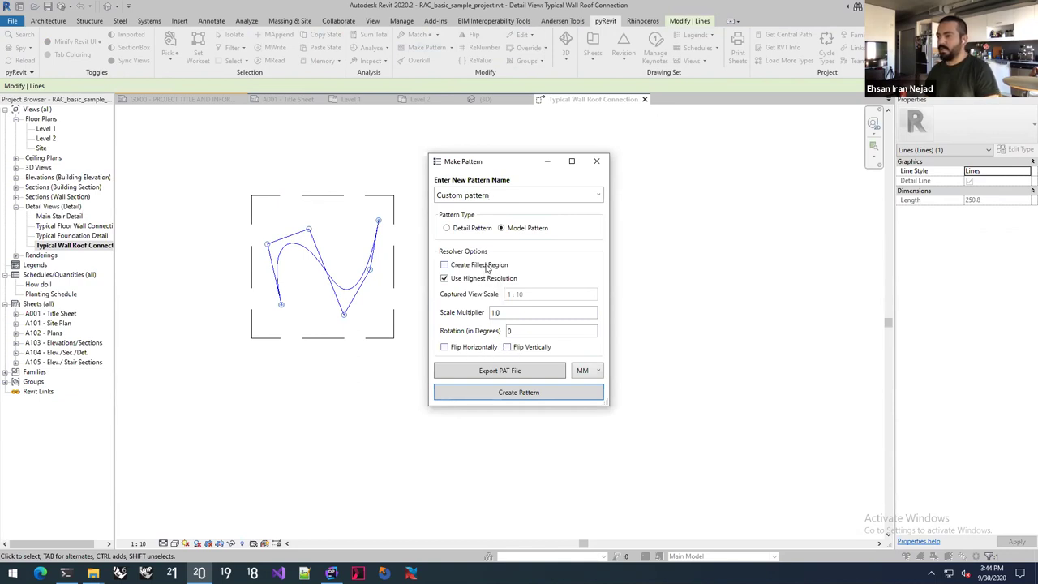
pyautogui.click(509, 393)
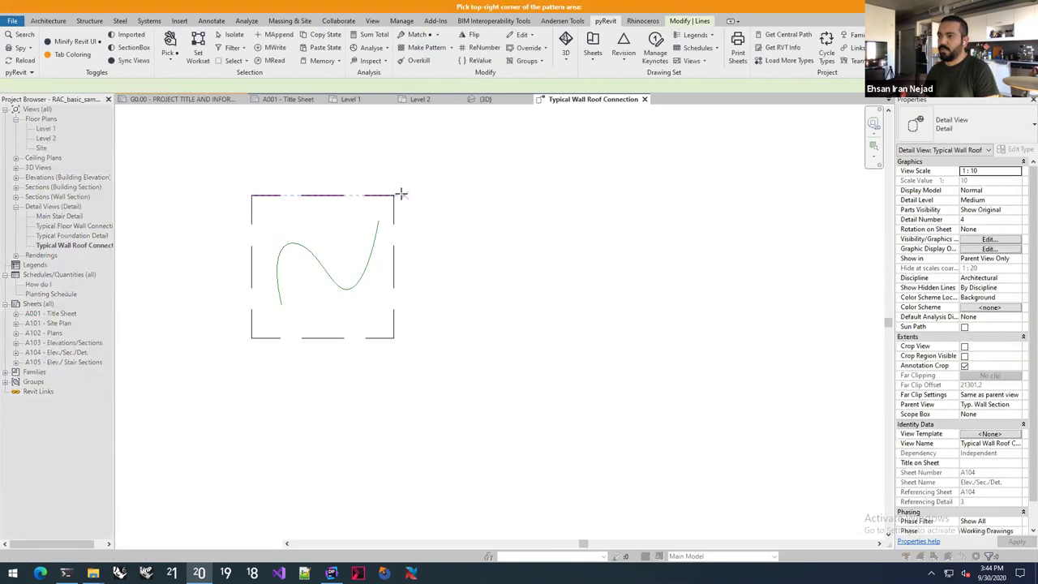
pyautogui.click(394, 195)
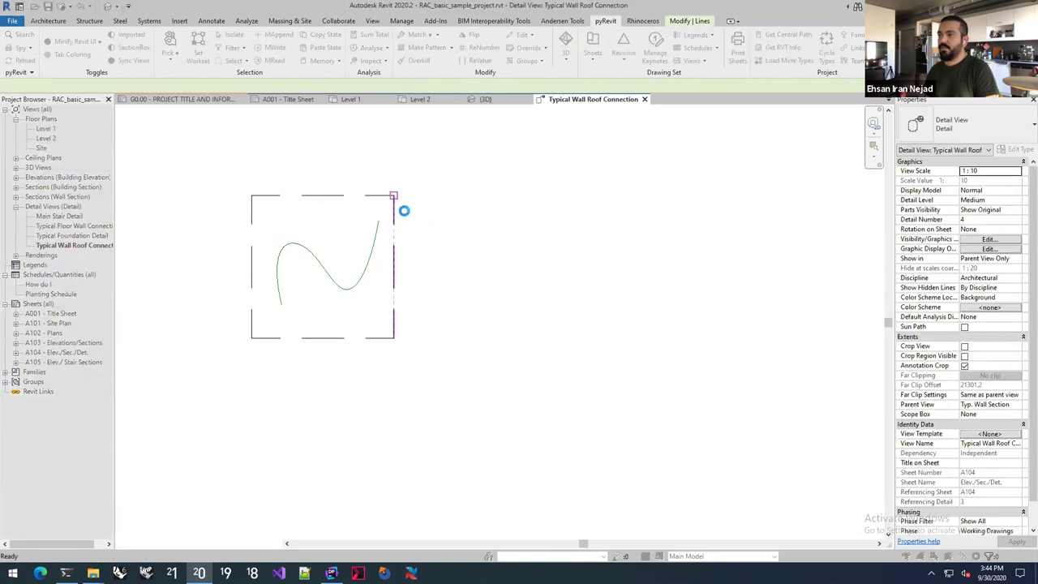
pyautogui.click(587, 277)
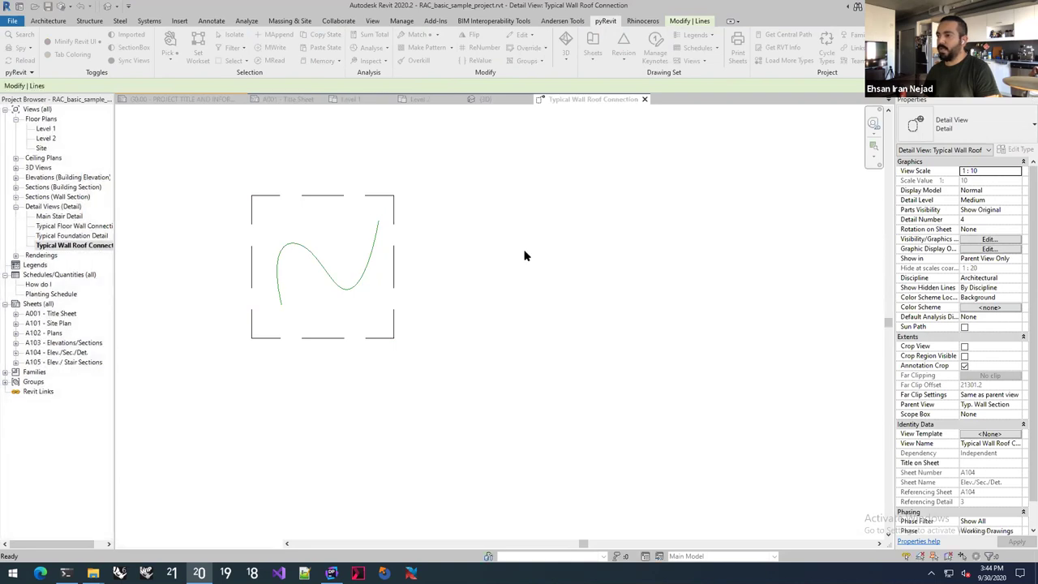
# Create a rectangular filled region to the right of the square, larger than the square itself
pyautogui.press('f')
pyautogui.press('r')
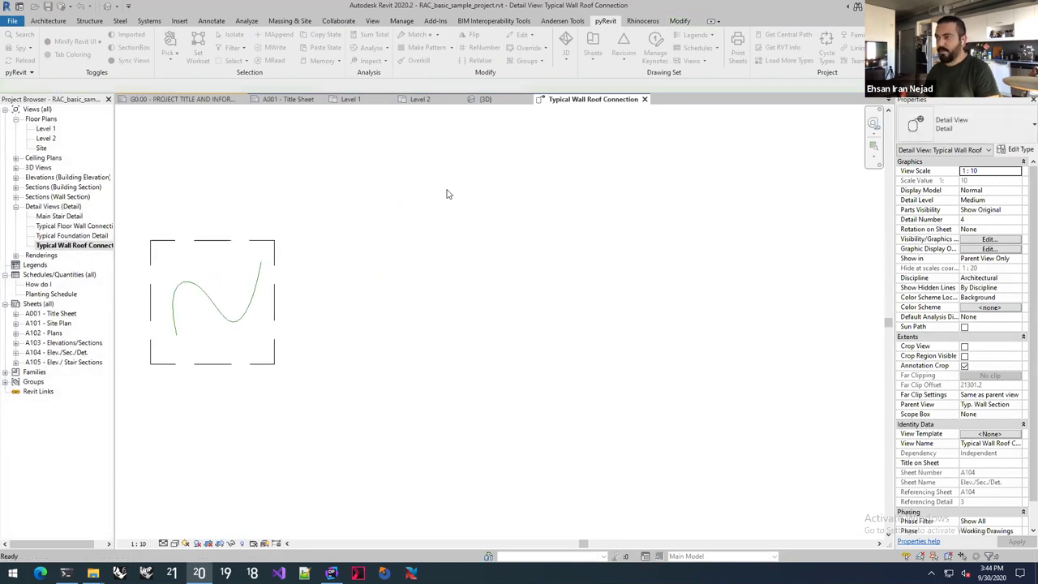
pyautogui.click(466, 36)
pyautogui.click(343, 158)
pyautogui.click(665, 444)
pyautogui.click(435, 59)
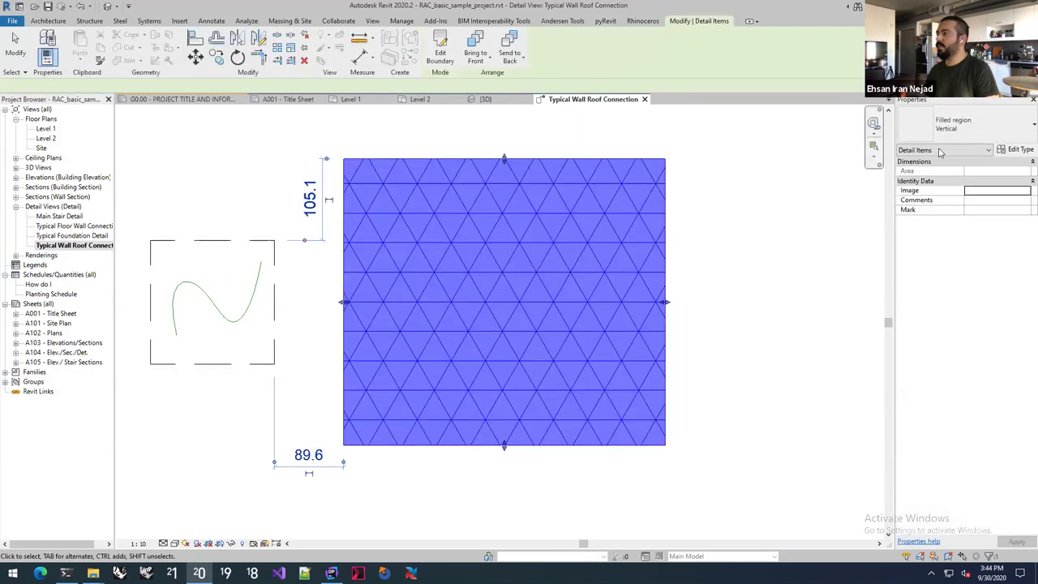
# Set the filled region type's foreground fill pattern to the model pattern Custom pattern
pyautogui.click(1015, 150)
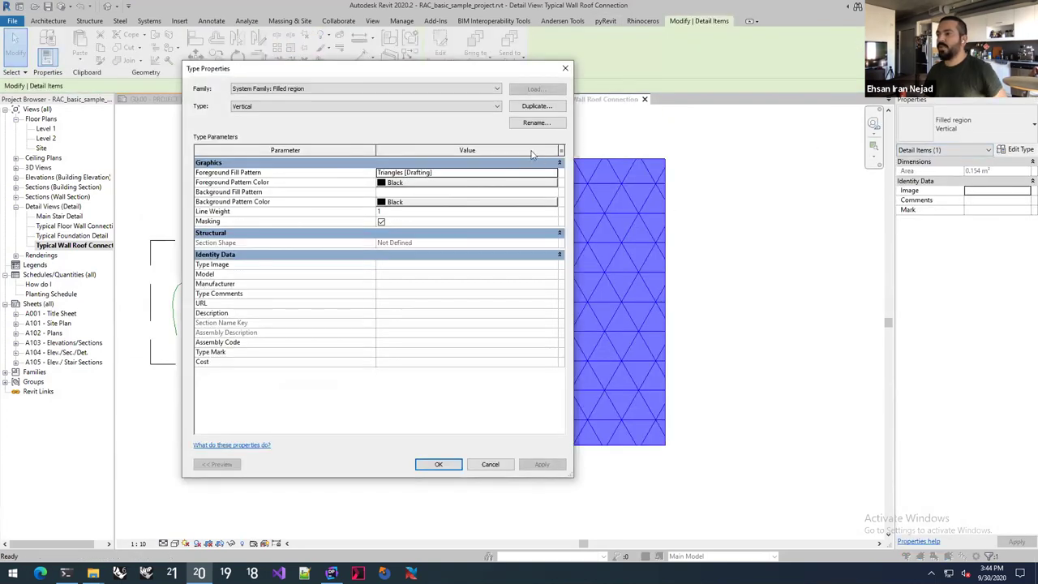
pyautogui.click(554, 173)
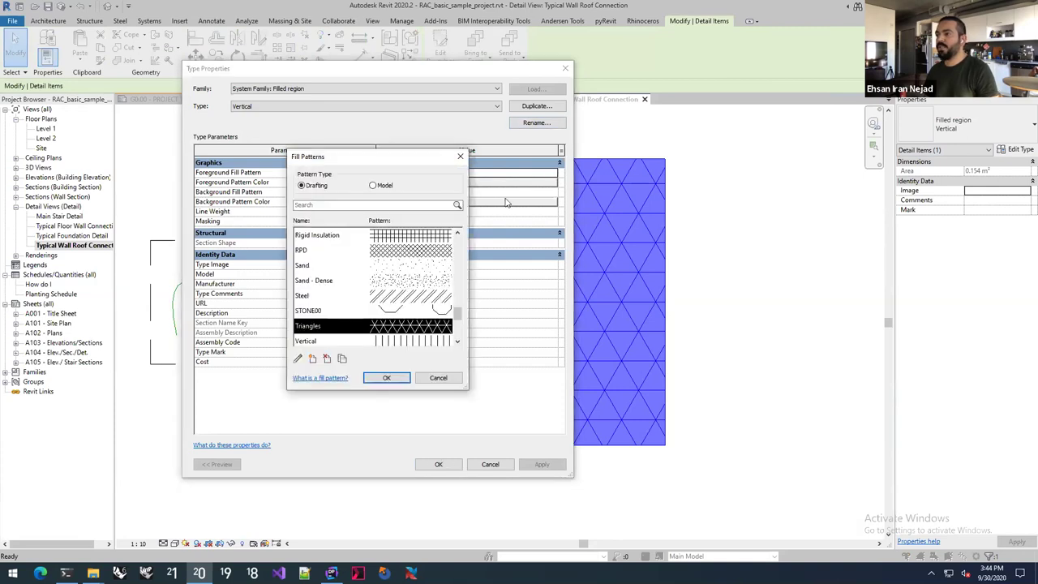
pyautogui.click(379, 187)
pyautogui.scroll(-3, 459, 320)
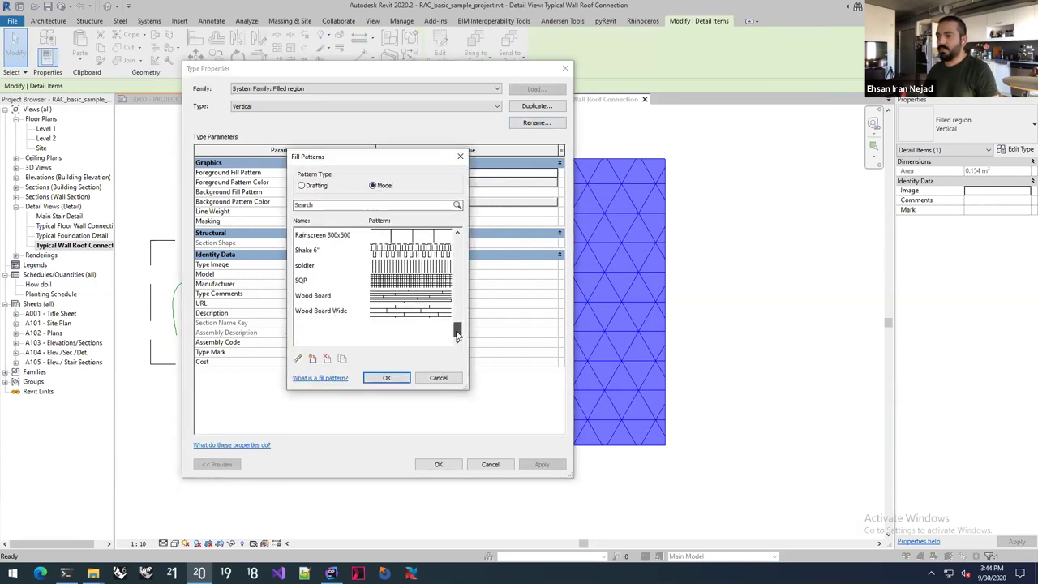
pyautogui.moveTo(457, 329); pyautogui.dragTo(457, 235)
pyautogui.click(332, 204)
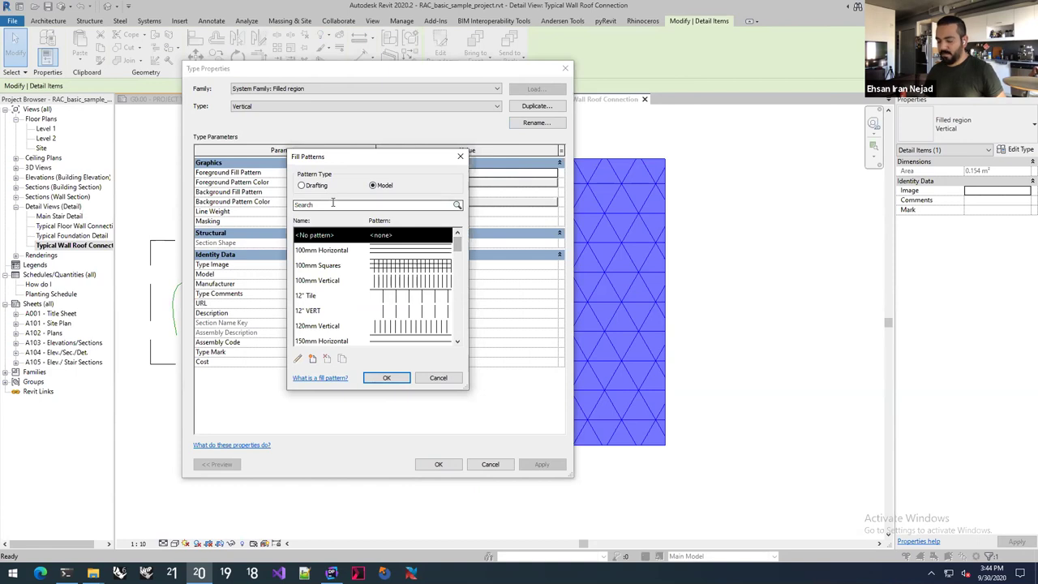
pyautogui.write('cu')
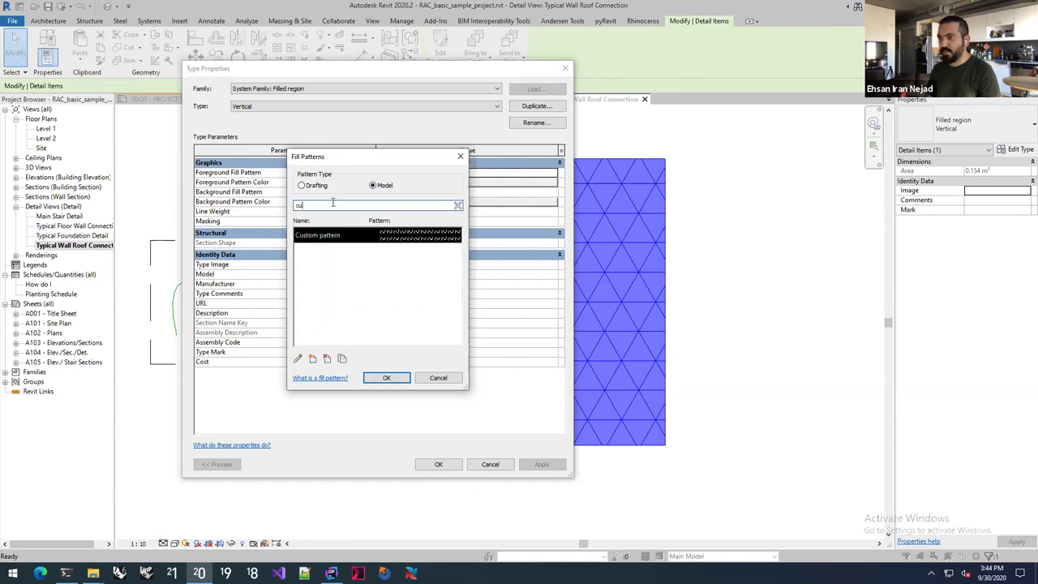
pyautogui.click(386, 377)
pyautogui.click(438, 464)
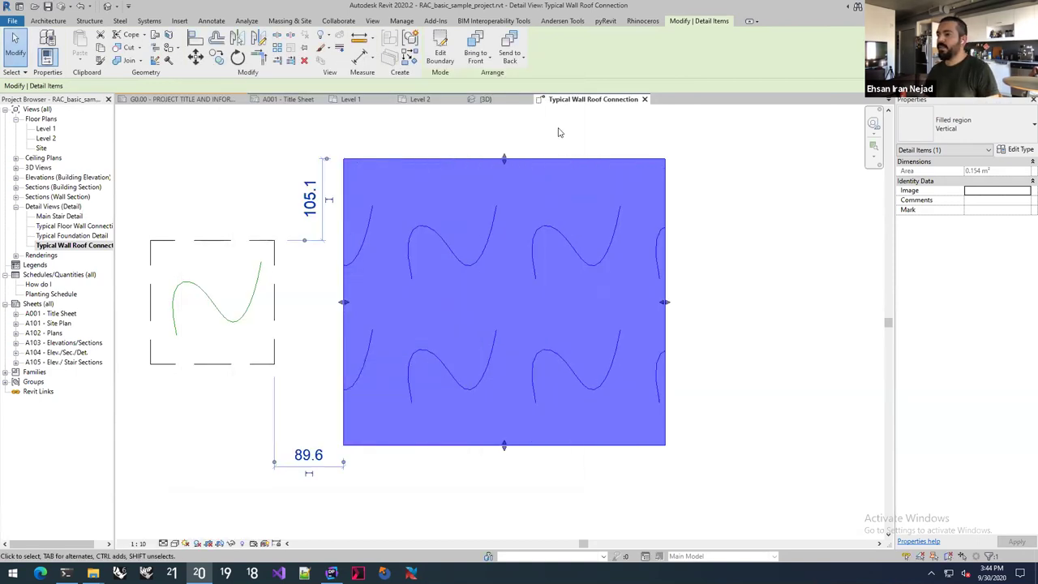
pyautogui.click(558, 132)
# Review Make Pattern's PAT export options with Custom pattern as the pattern to export, closing without exporting
pyautogui.scroll(-3, 428, 217)
pyautogui.moveTo(370, 264); pyautogui.dragTo(350, 262, button='middle')
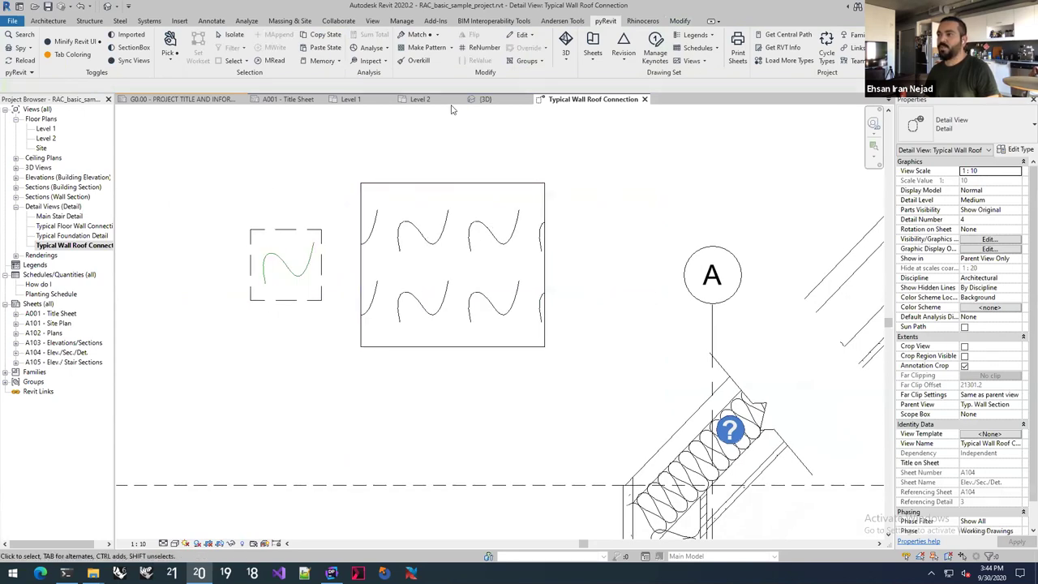
pyautogui.click(430, 48)
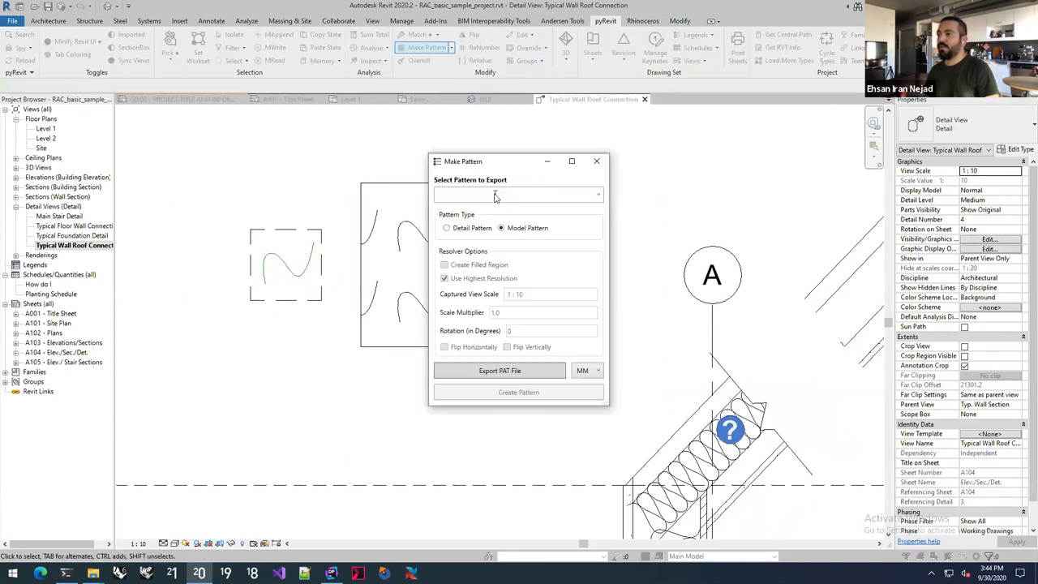
pyautogui.click(600, 197)
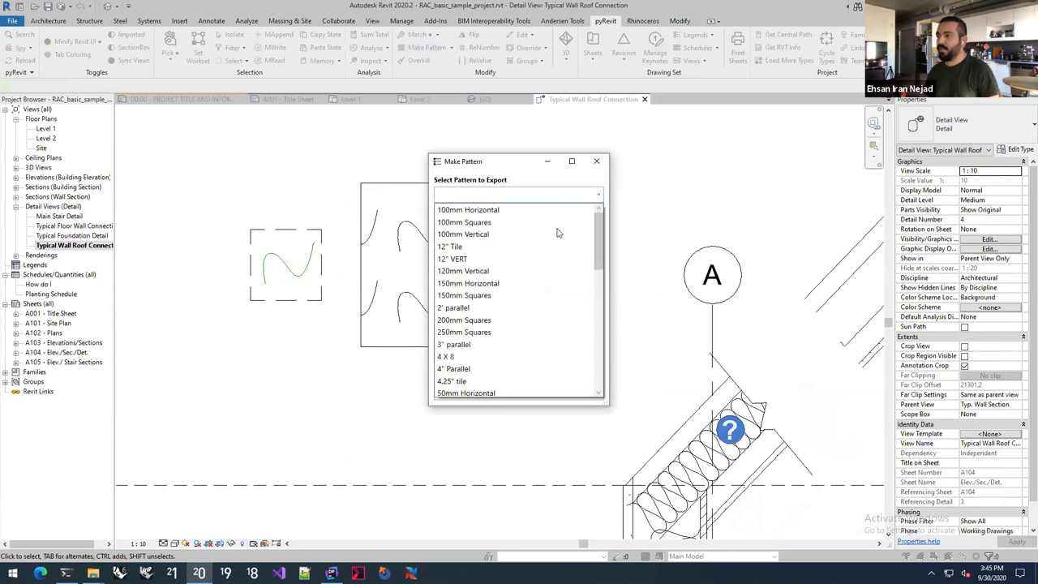
pyautogui.scroll(-3, 531, 259)
pyautogui.press('Escape')
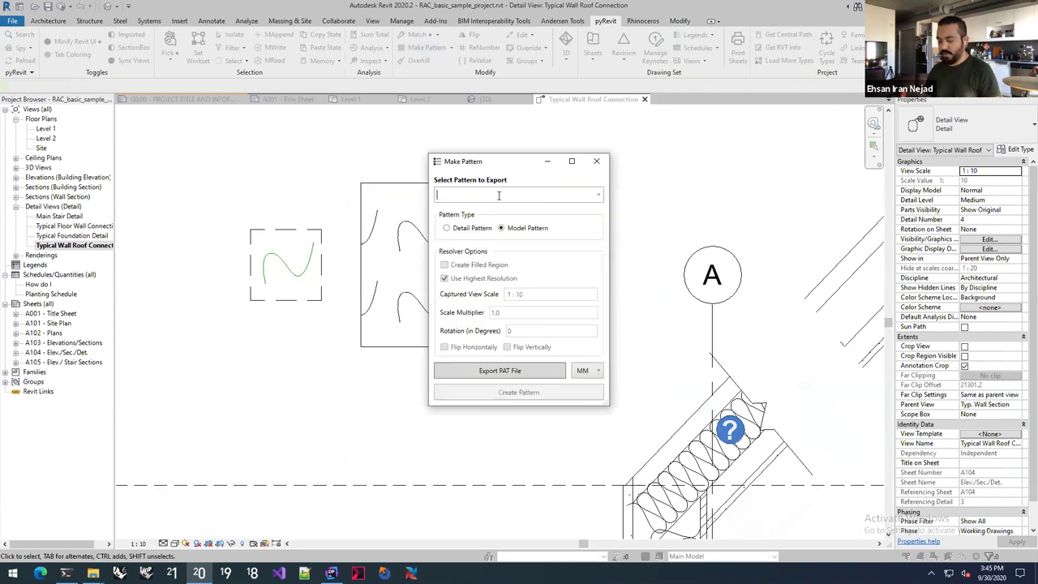
pyautogui.write('Custom pattern')
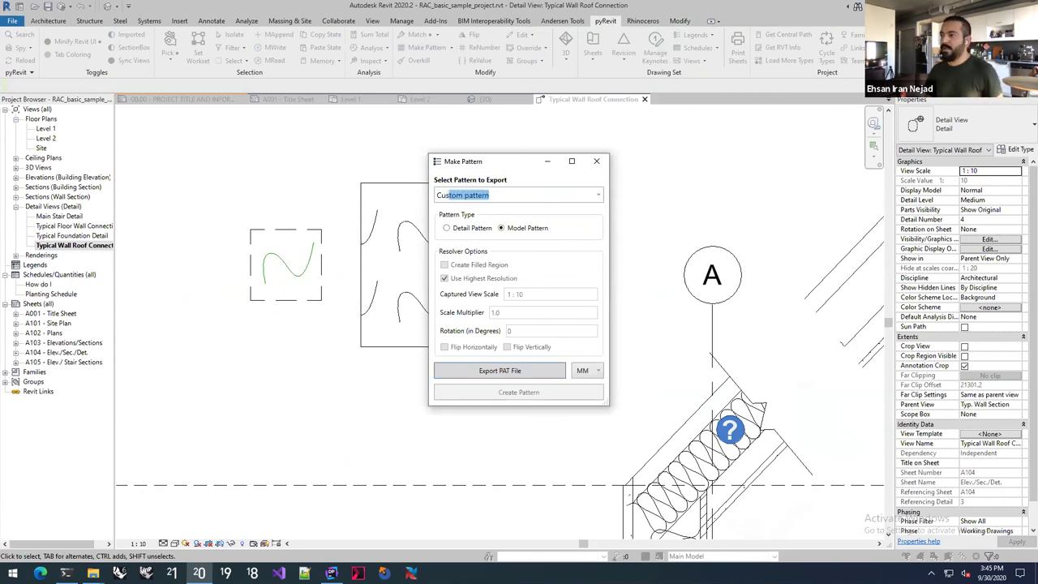
pyautogui.click(596, 162)
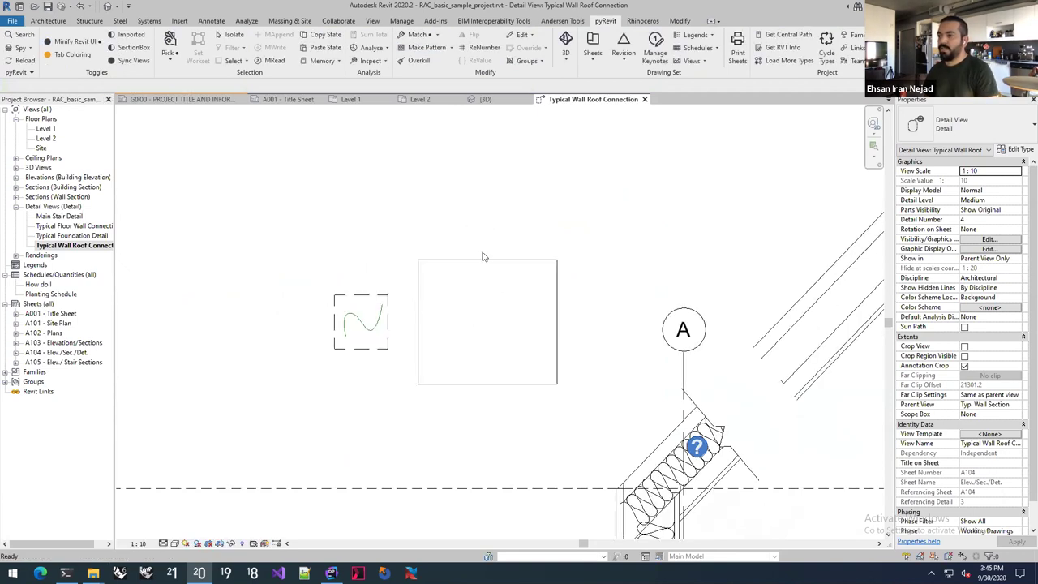
# Move the filled region so that it sits above the dashed square
pyautogui.click(479, 274)
pyautogui.moveTo(479, 274); pyautogui.dragTo(368, 149)
# Examine Make Pattern's scale multiplier and rotation options with the filled region selected, creating nothing
pyautogui.click(605, 21)
pyautogui.click(425, 47)
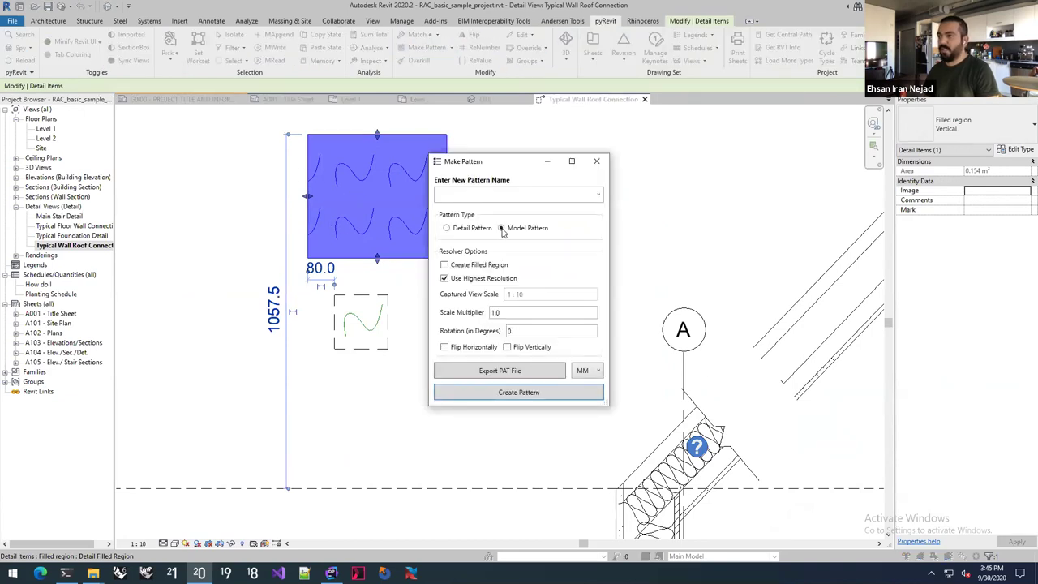
pyautogui.doubleClick(495, 313)
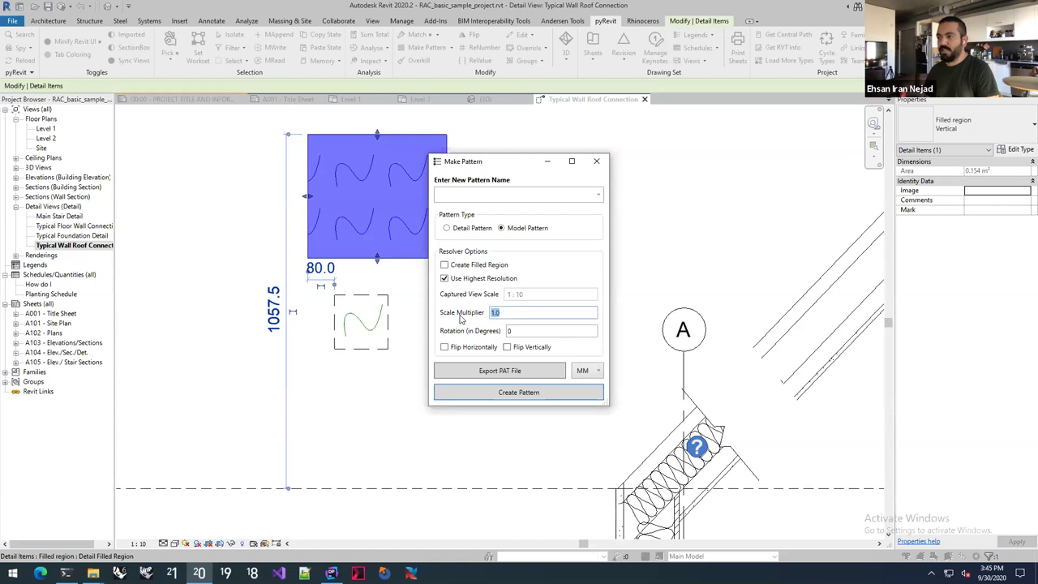
pyautogui.press('Tab')
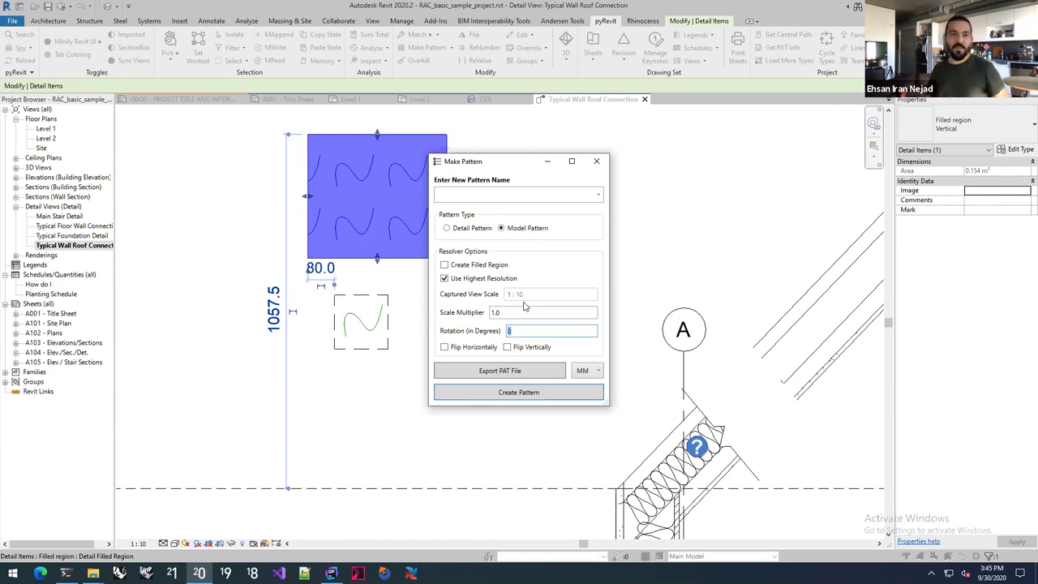
pyautogui.click(596, 161)
pyautogui.click(535, 203)
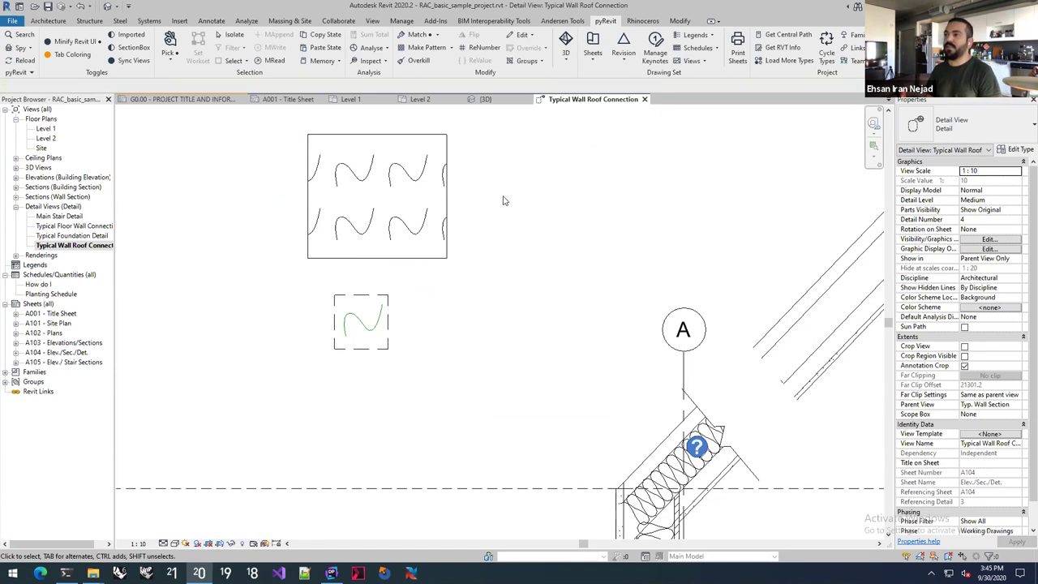
# Open ReValue for the Level 1 and Level 2 floor plans with Name as the parameter
pyautogui.moveTo(491, 219); pyautogui.dragTo(500, 206, button='middle')
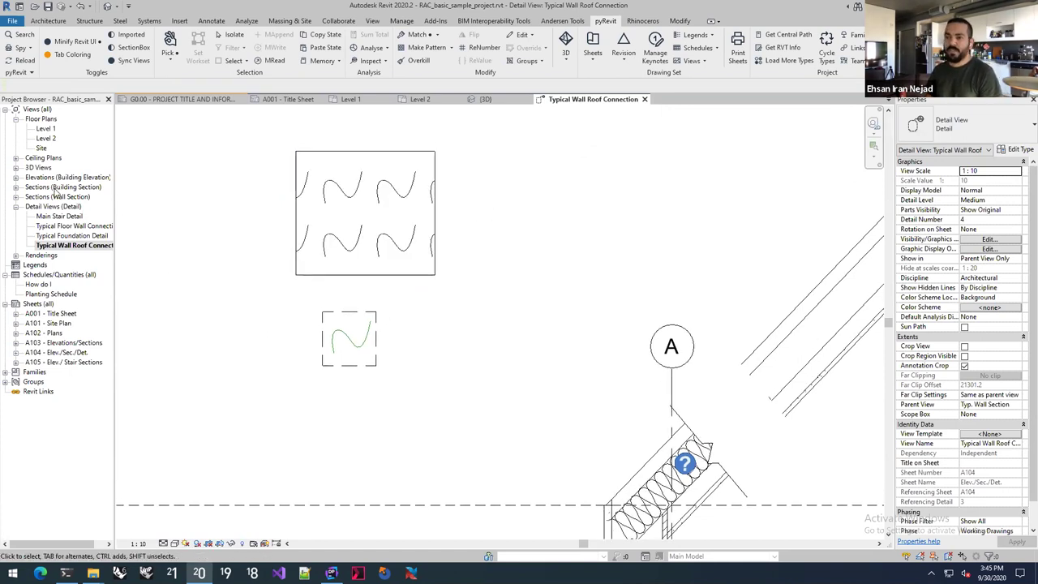
pyautogui.click(46, 129)
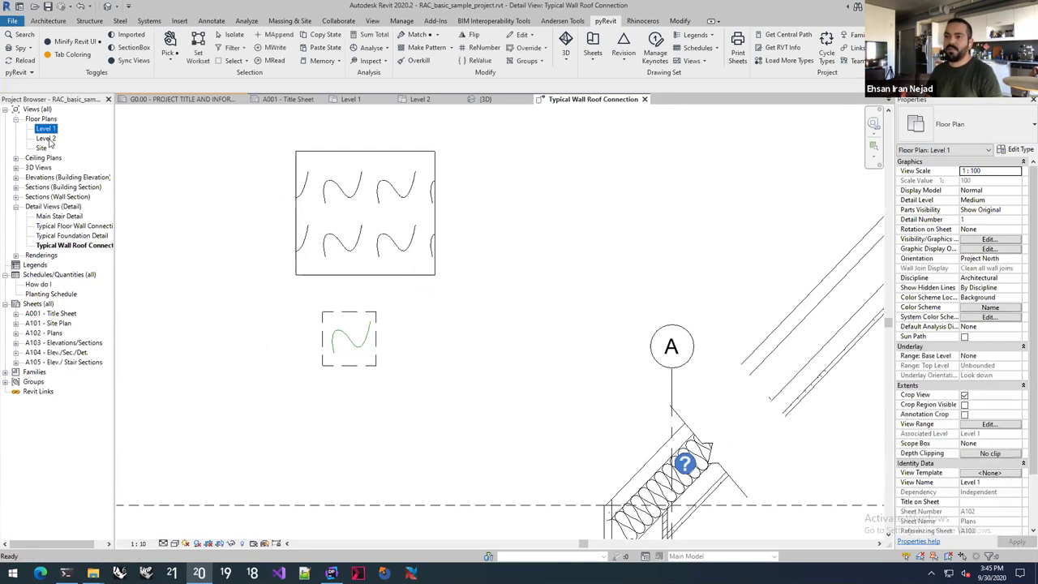
pyautogui.keyDown('ctrl'); pyautogui.click(49, 138); pyautogui.keyUp('ctrl')
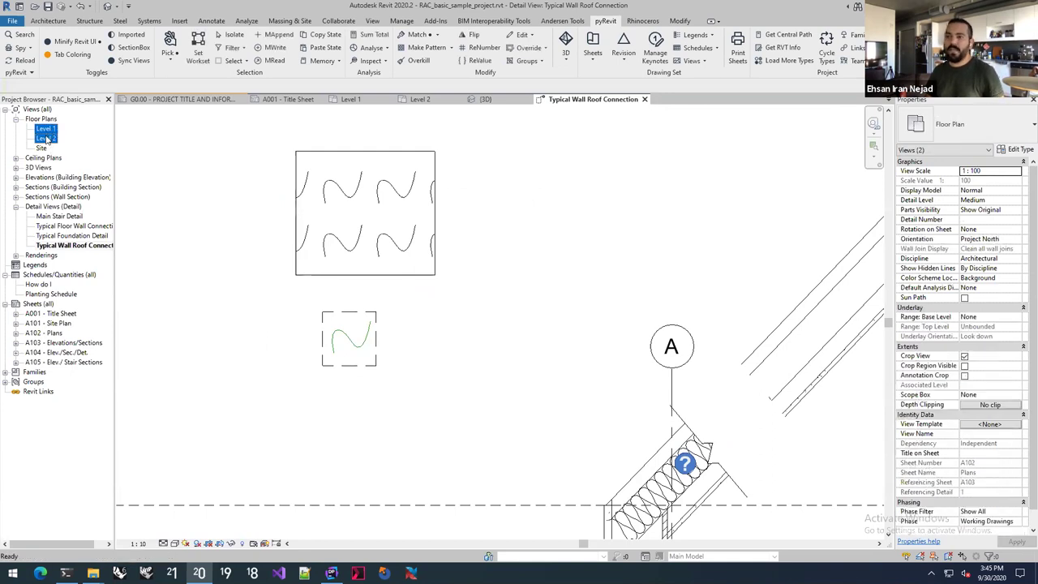
pyautogui.click(476, 62)
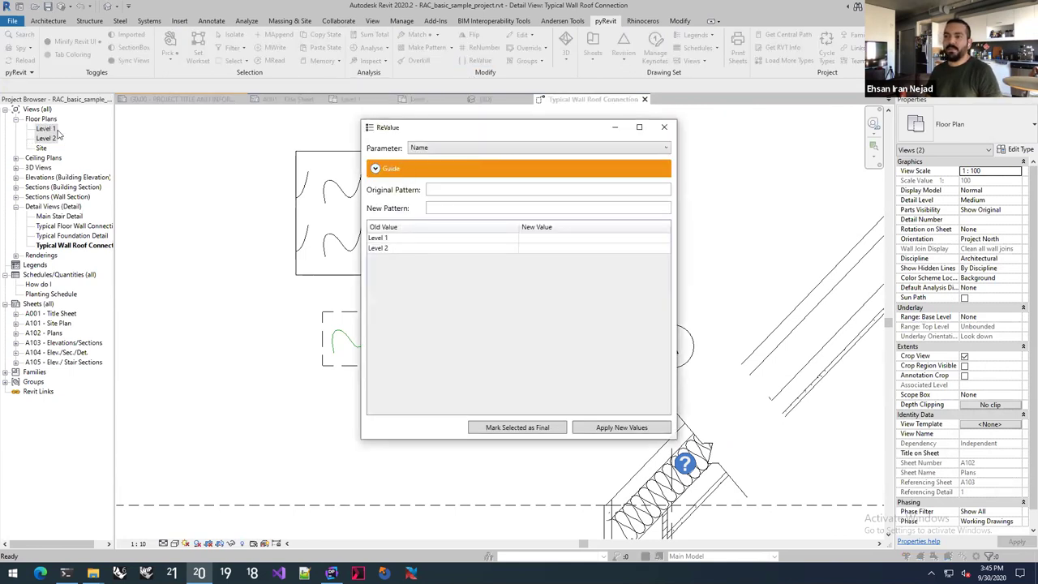
pyautogui.click(435, 150)
pyautogui.click(434, 161)
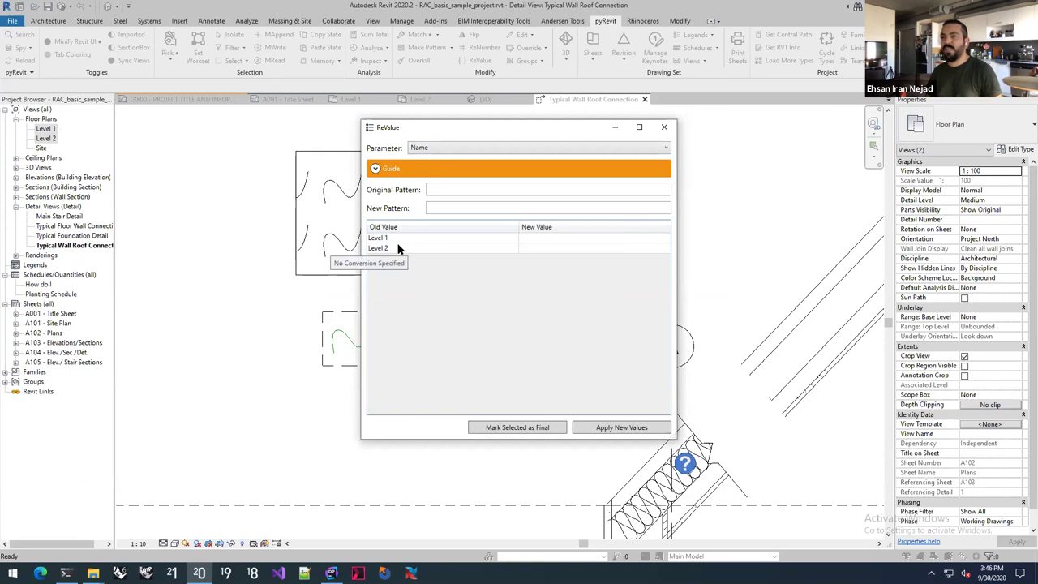
# Set ReValue's original pattern to "Level {number}"
pyautogui.click(451, 193)
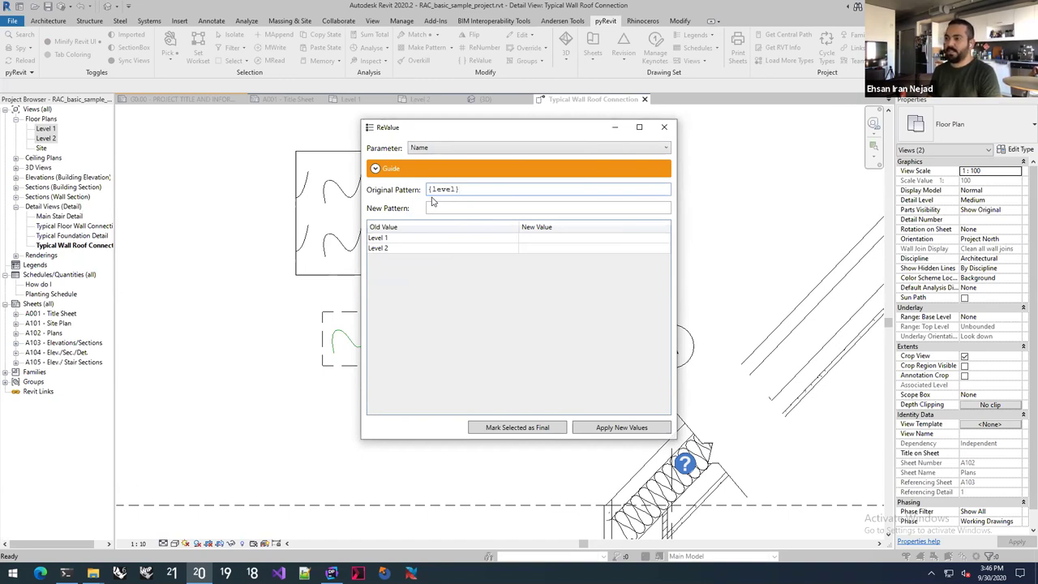
pyautogui.hotkey('ctrl', 'a')
pyautogui.write('Le')
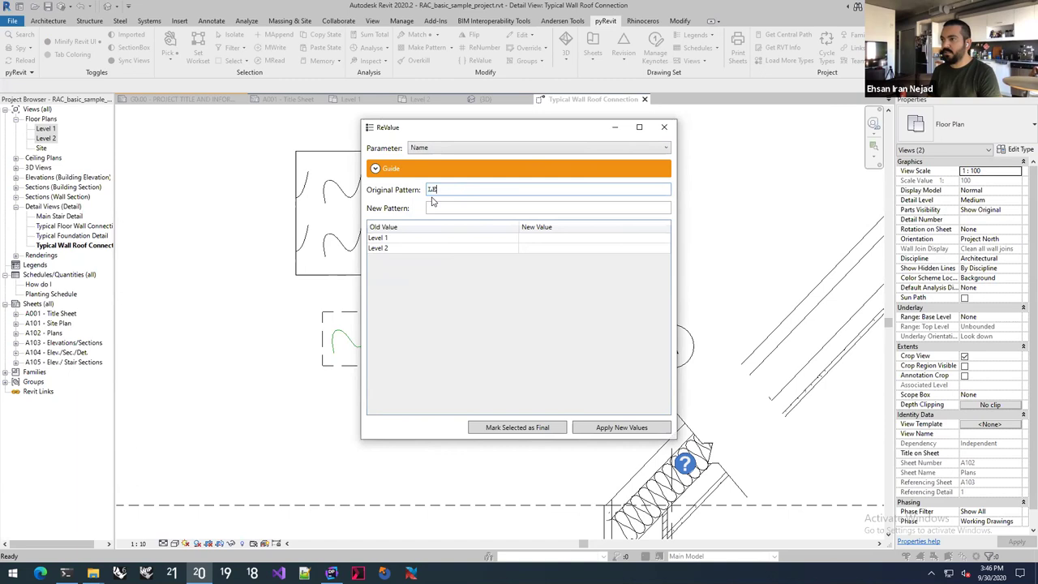
pyautogui.write('vel')
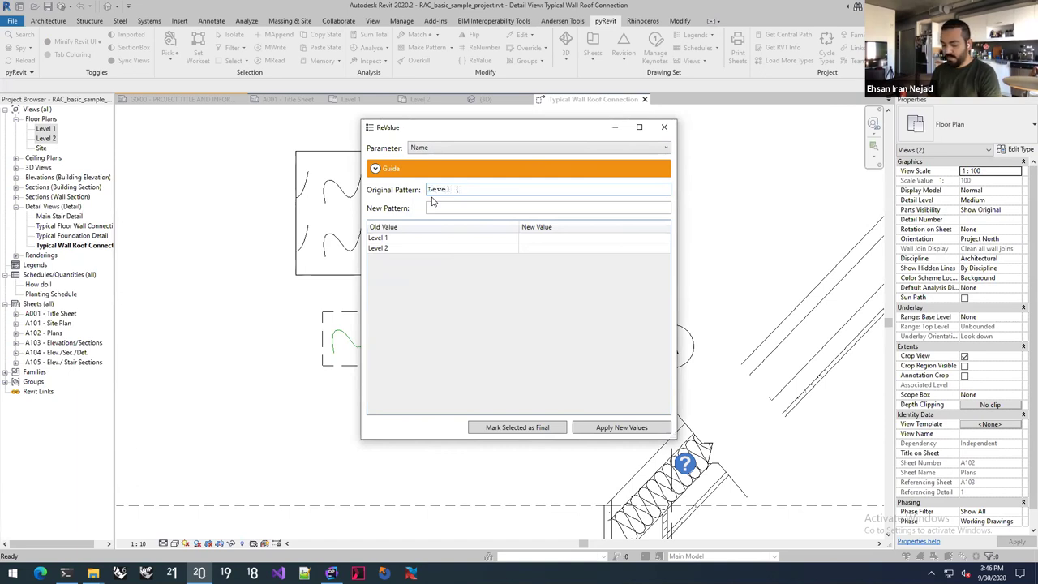
pyautogui.write(' {number}')
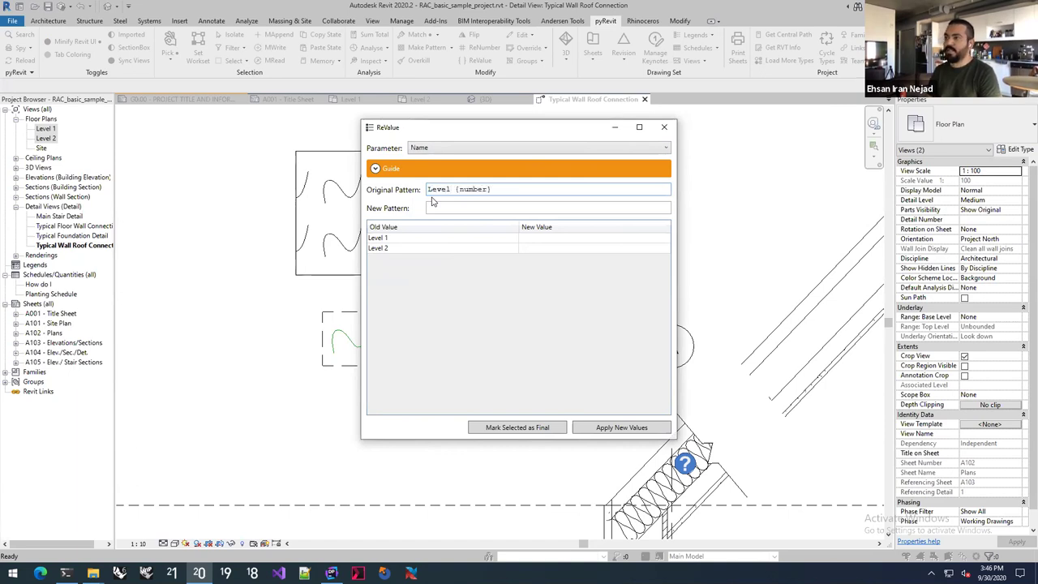
# Set ReValue's new pattern to "{number}F_Othername"
pyautogui.click(440, 207)
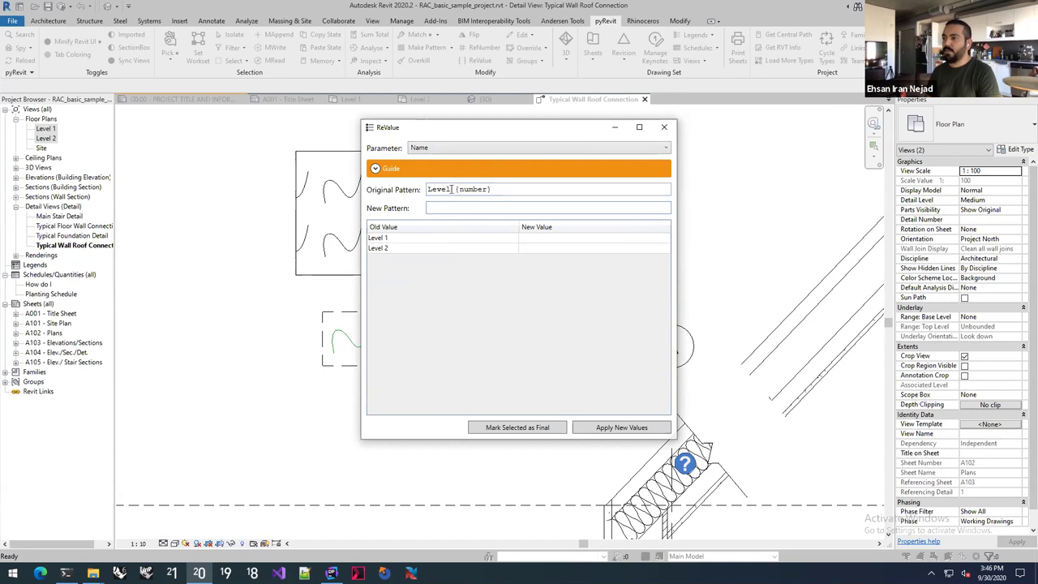
pyautogui.click(442, 204)
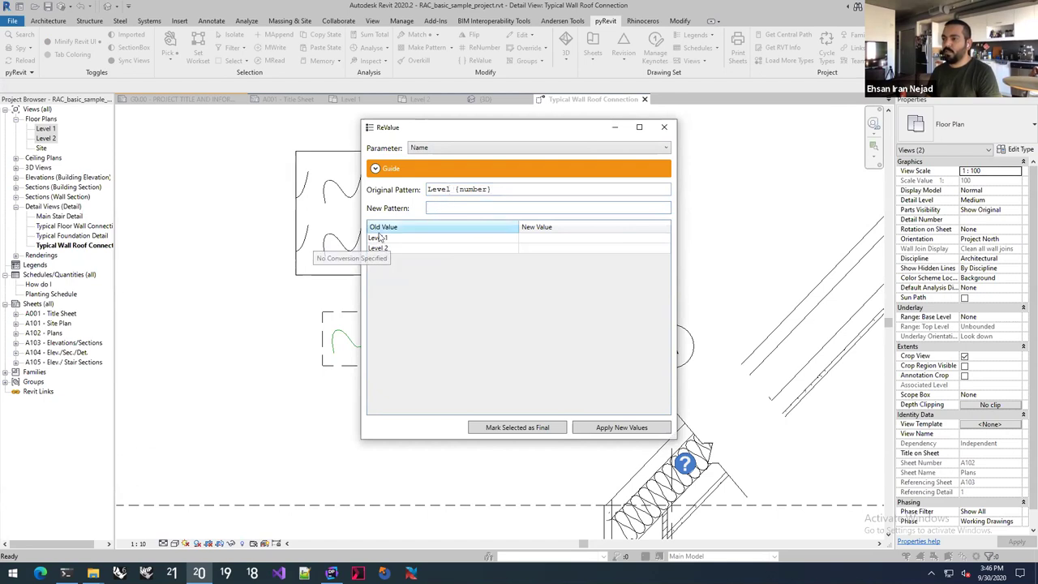
pyautogui.click(385, 236)
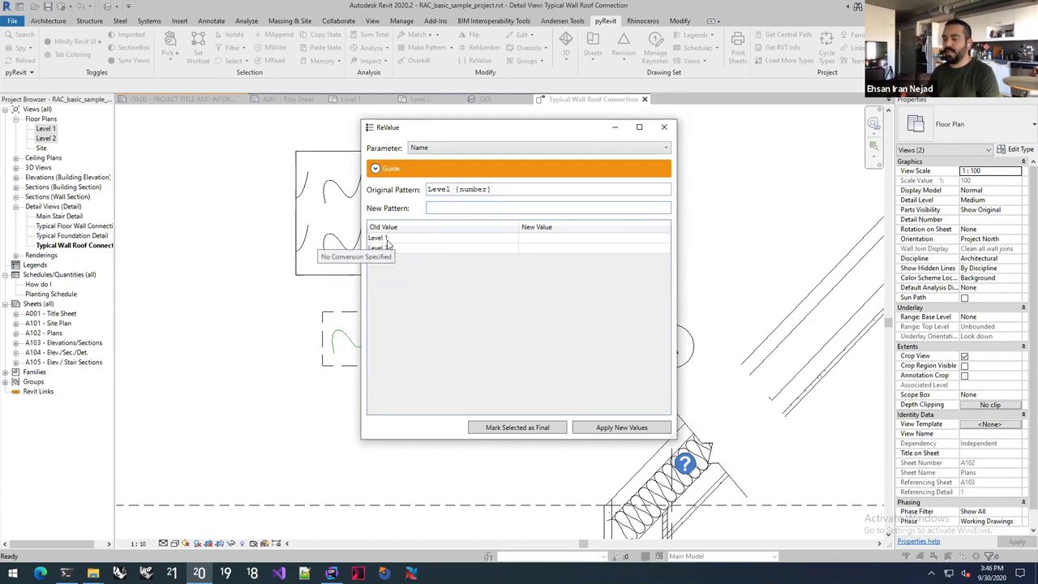
pyautogui.click(440, 208)
pyautogui.write('{')
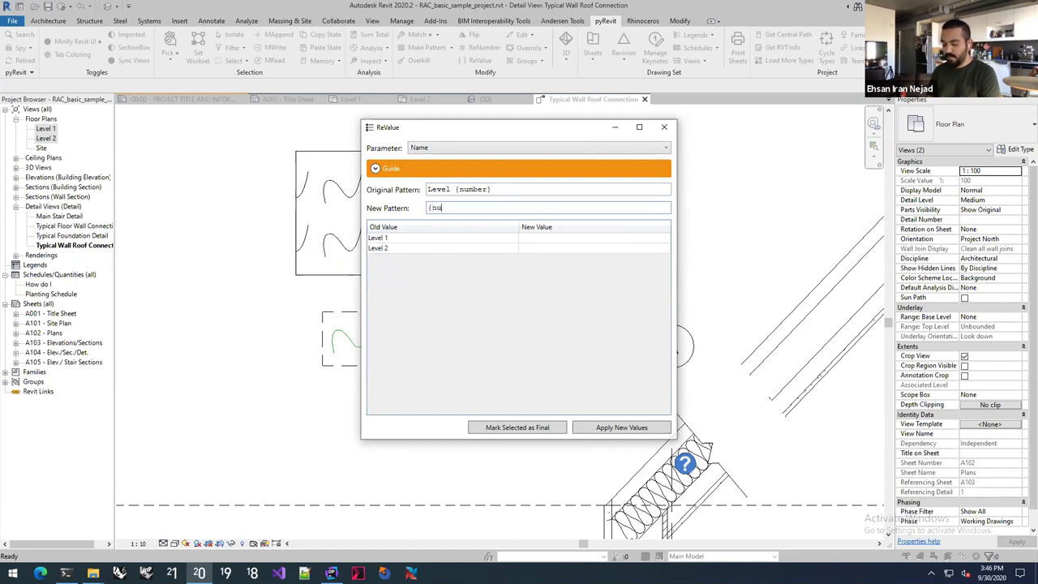
pyautogui.write('number}F')
pyautogui.write(' Level')
pyautogui.press('BackSpace')
pyautogui.press('BackSpace')
pyautogui.press('BackSpace')
pyautogui.press('BackSpace')
pyautogui.press('BackSpace')
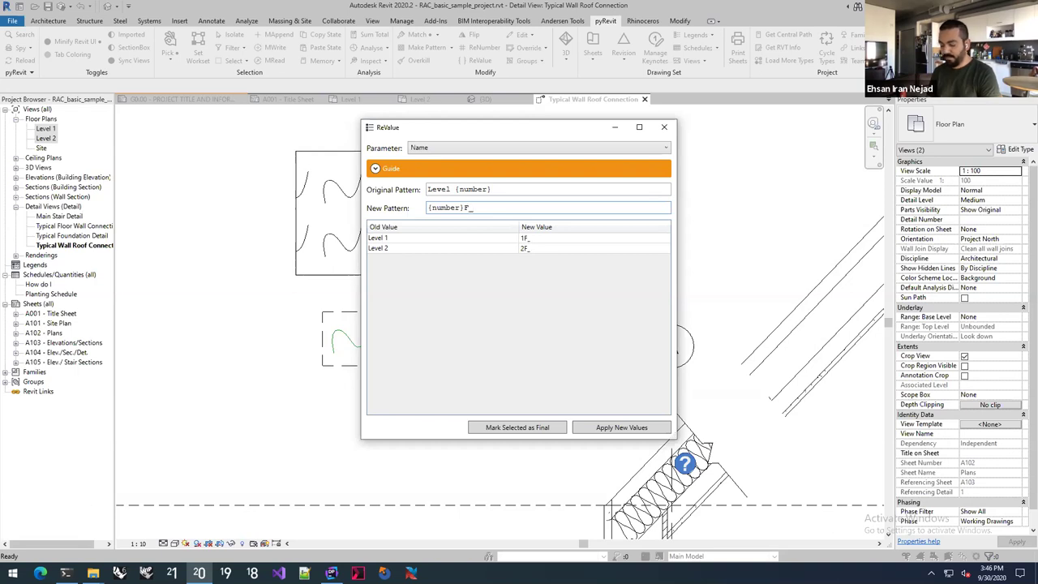
pyautogui.write('Othername')
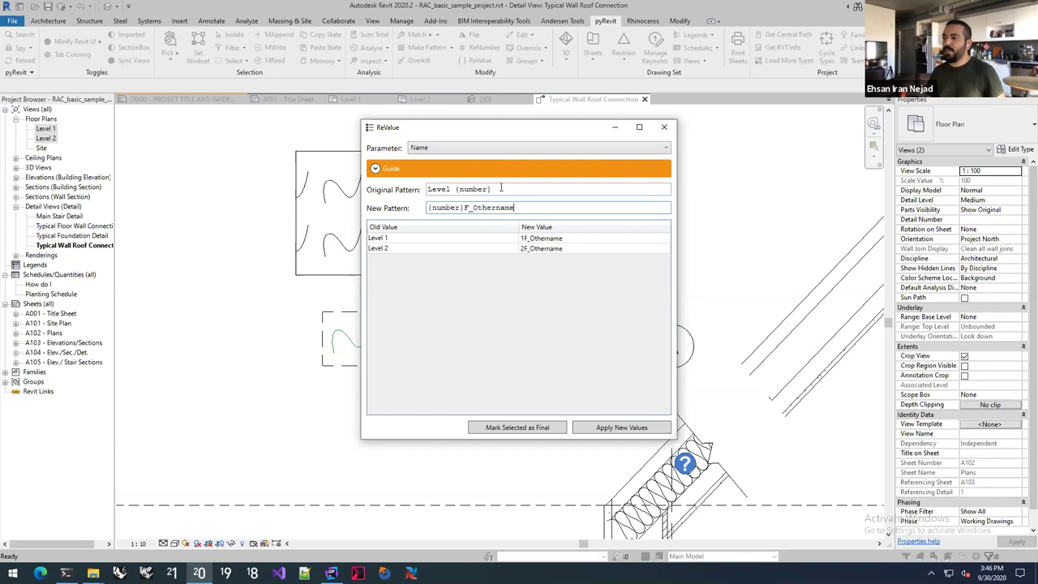
pyautogui.moveTo(478, 192); pyautogui.dragTo(414, 192)
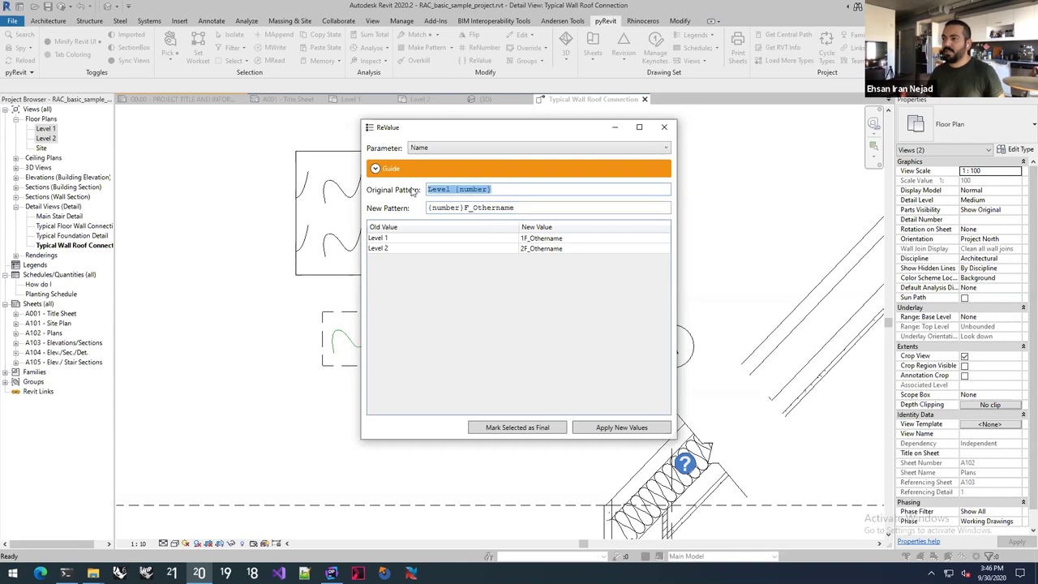
pyautogui.moveTo(520, 209); pyautogui.dragTo(414, 210)
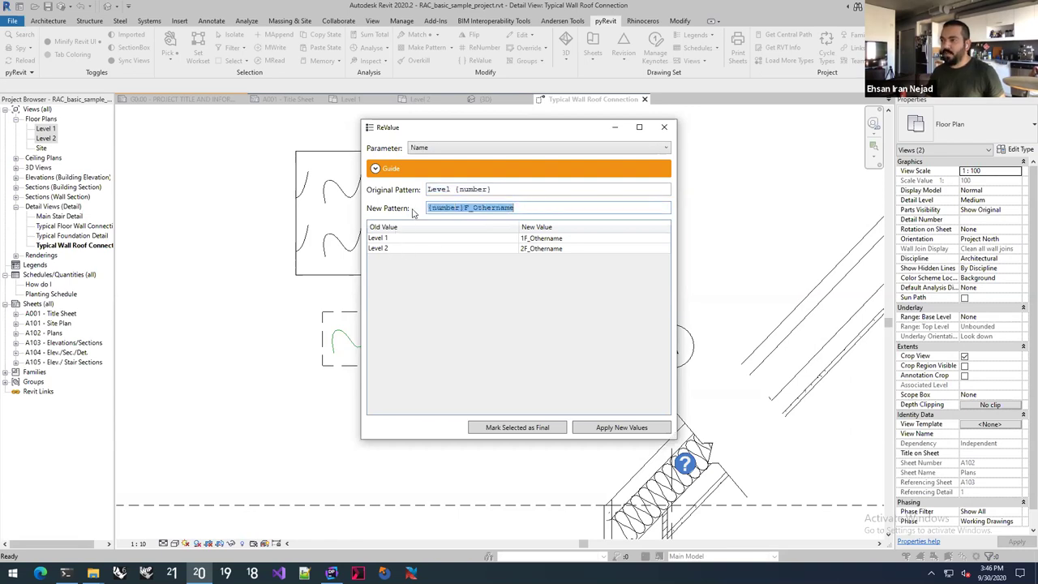
pyautogui.click(455, 189)
pyautogui.moveTo(492, 190); pyautogui.dragTo(459, 191)
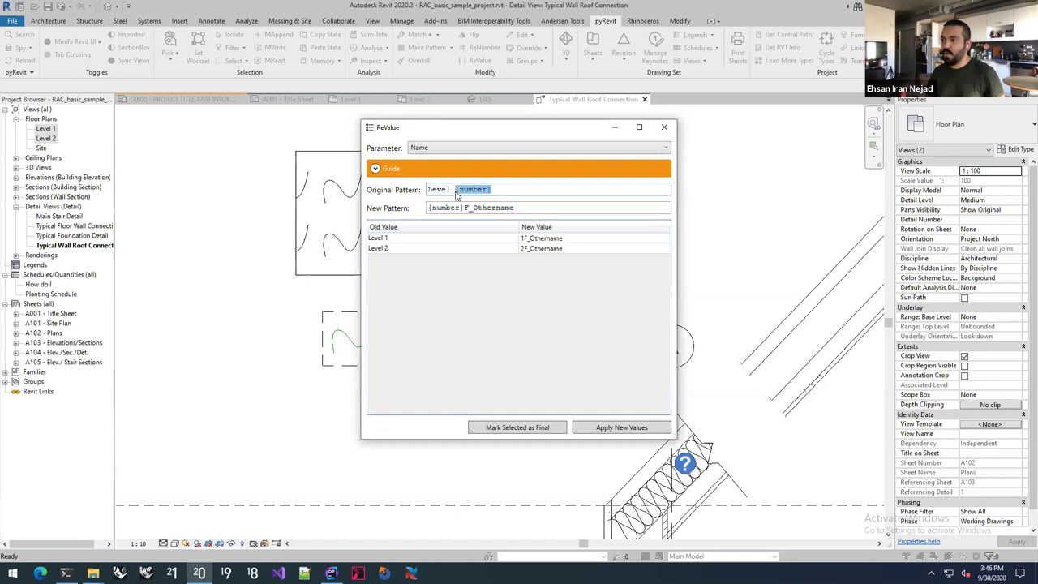
pyautogui.press('Tab')
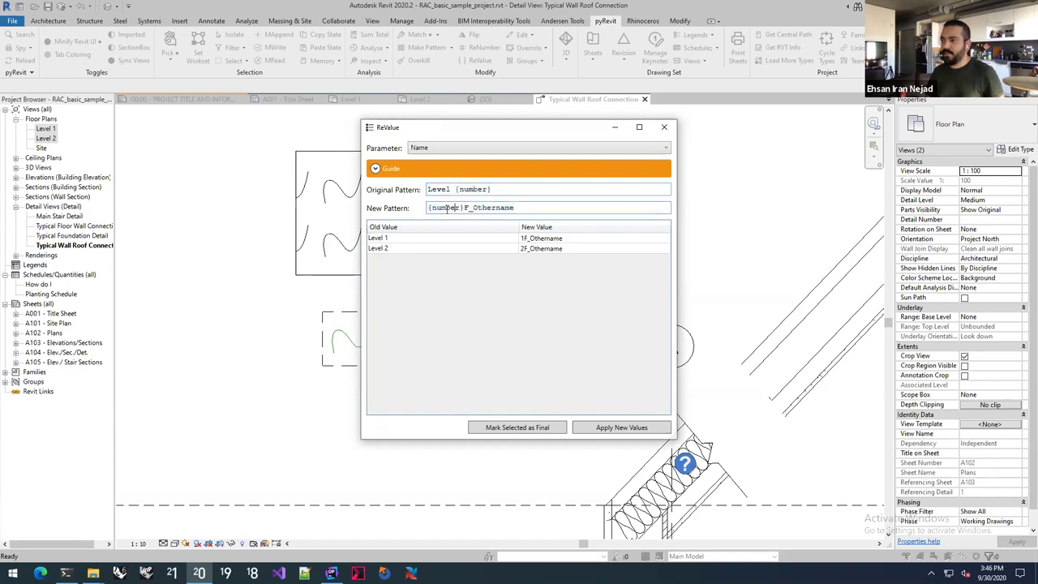
# Check the previewed new names of Level 1 and Level 2 in ReValue, and close it without applying them
pyautogui.click(402, 241)
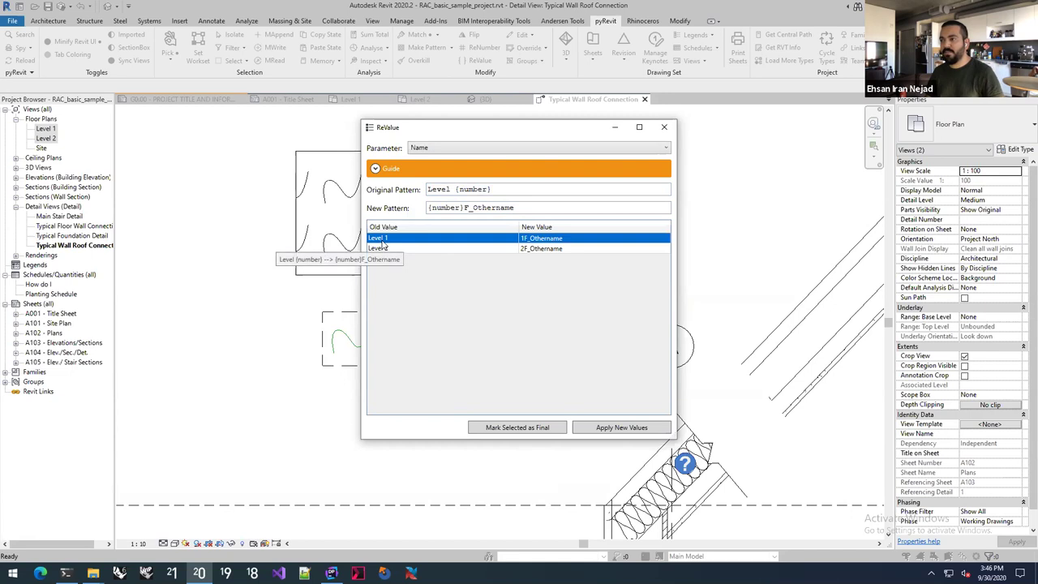
pyautogui.click(528, 250)
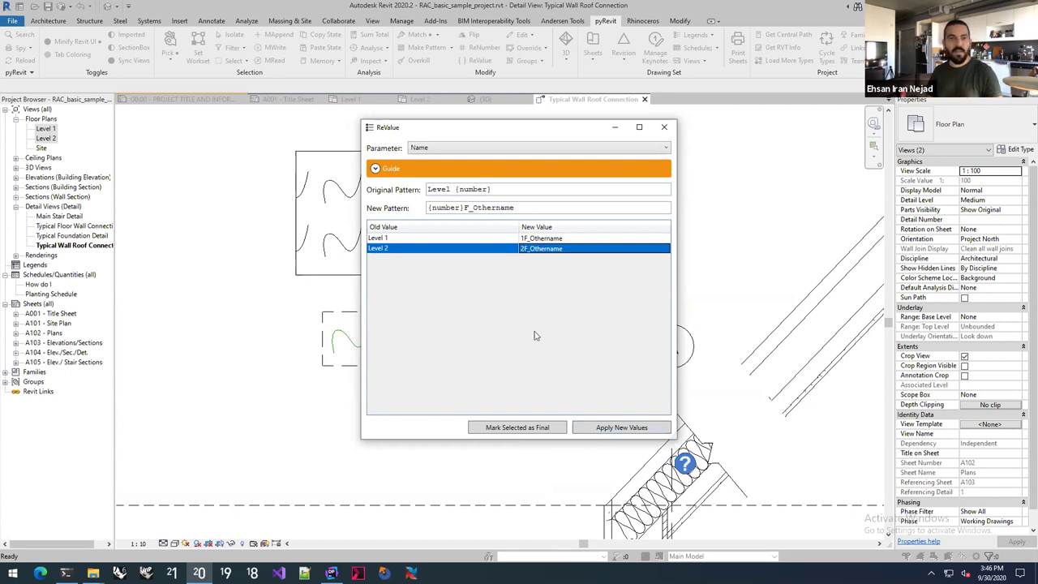
pyautogui.click(664, 128)
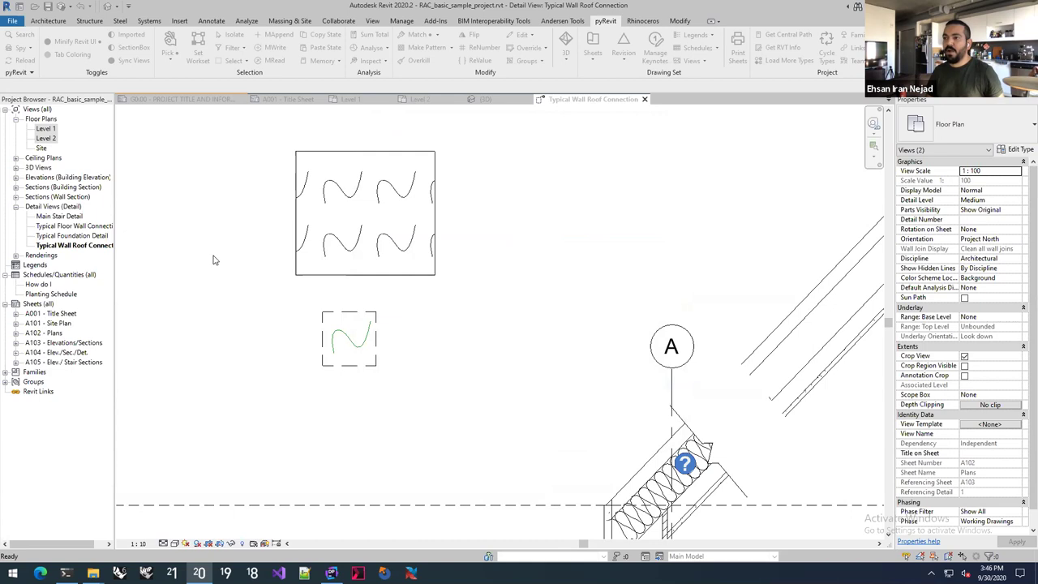
pyautogui.click(191, 247)
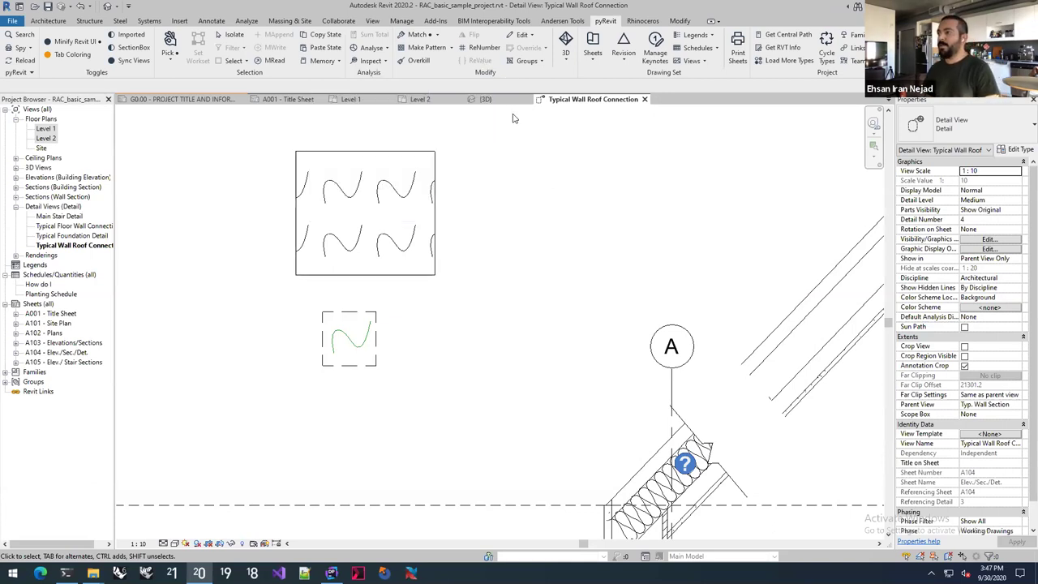
# Open the {3D} view, turn on its Section Box property, show the box with pyRevit's SectionBox toggle and select it
pyautogui.click(567, 51)
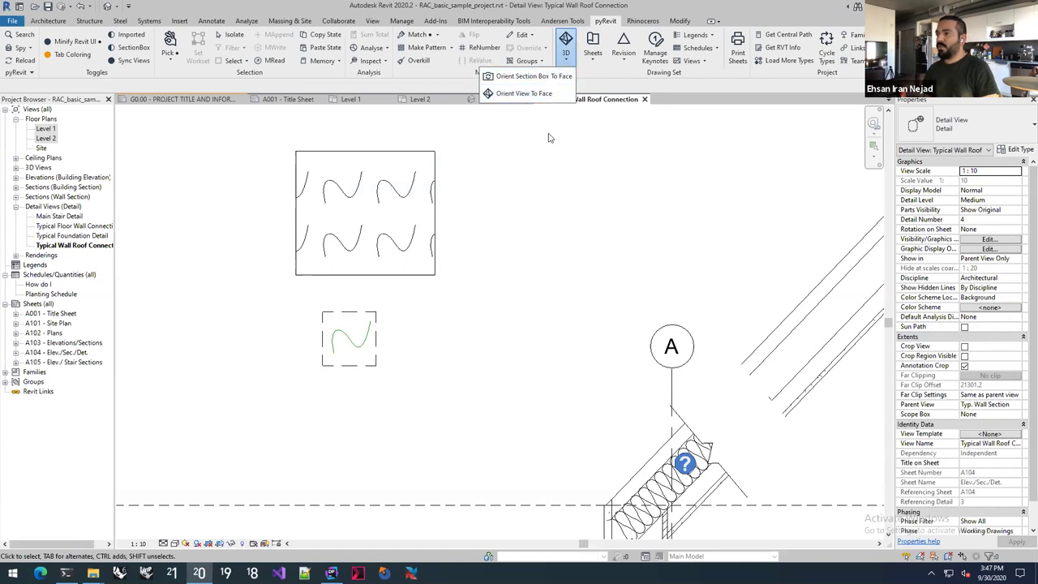
pyautogui.click(484, 101)
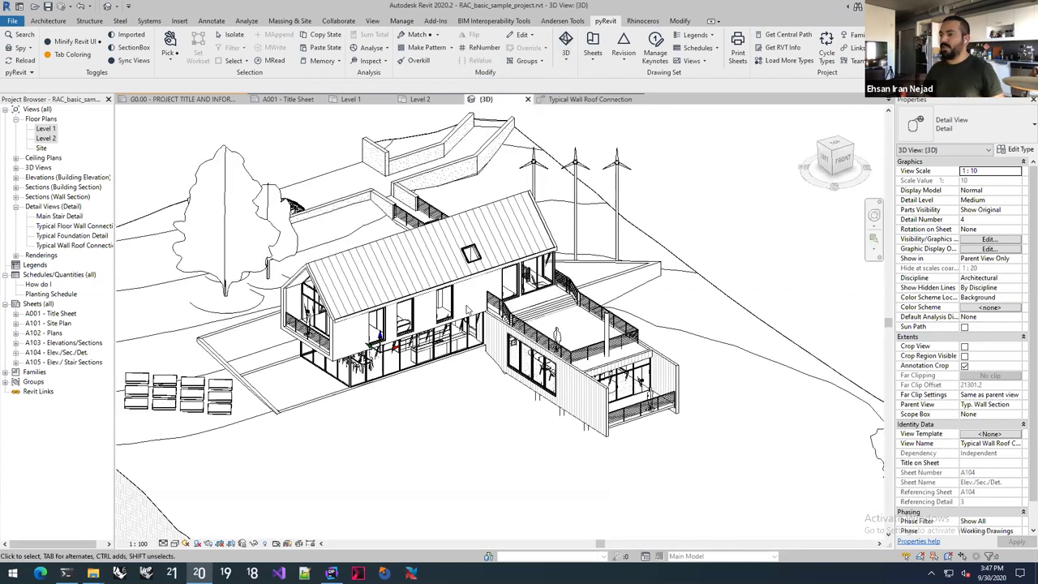
pyautogui.click(969, 336)
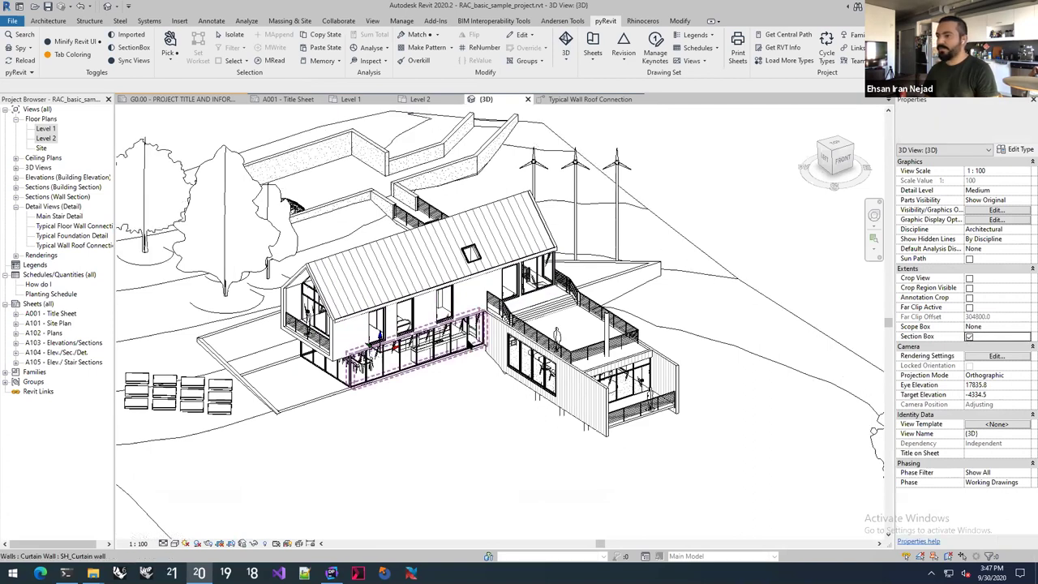
pyautogui.scroll(-5, 494, 325)
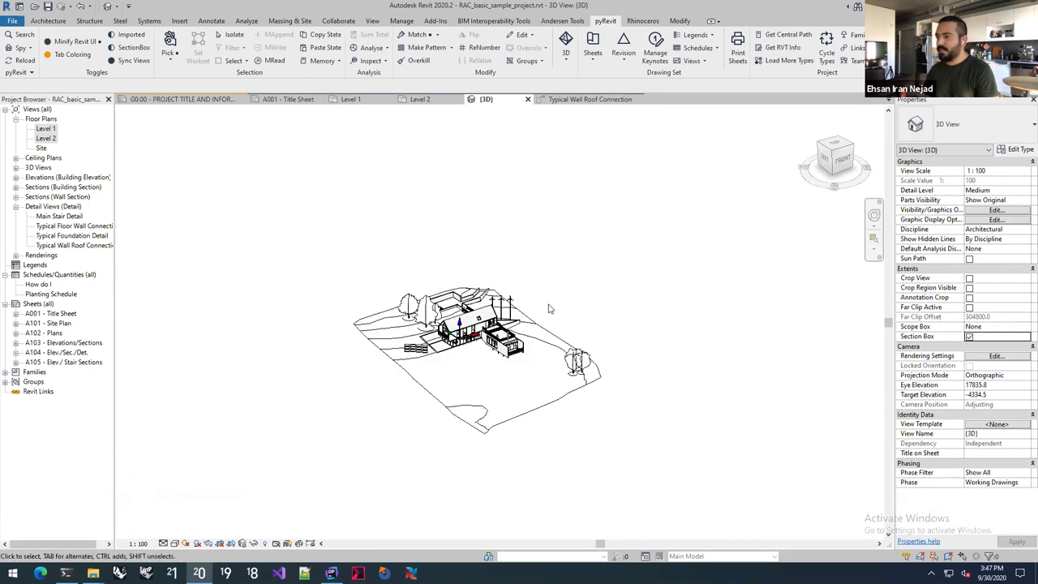
pyautogui.click(139, 47)
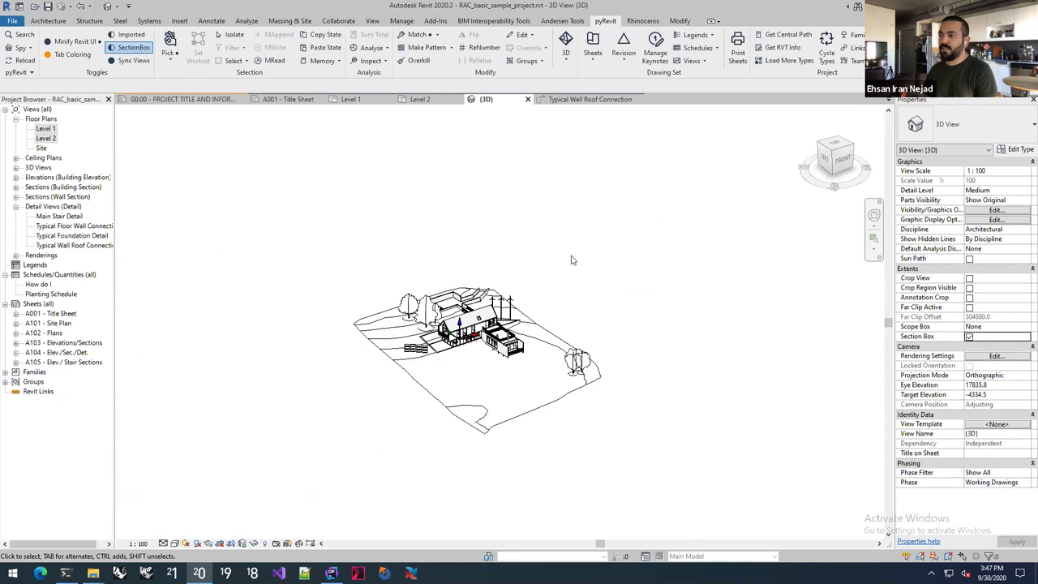
pyautogui.click(556, 293)
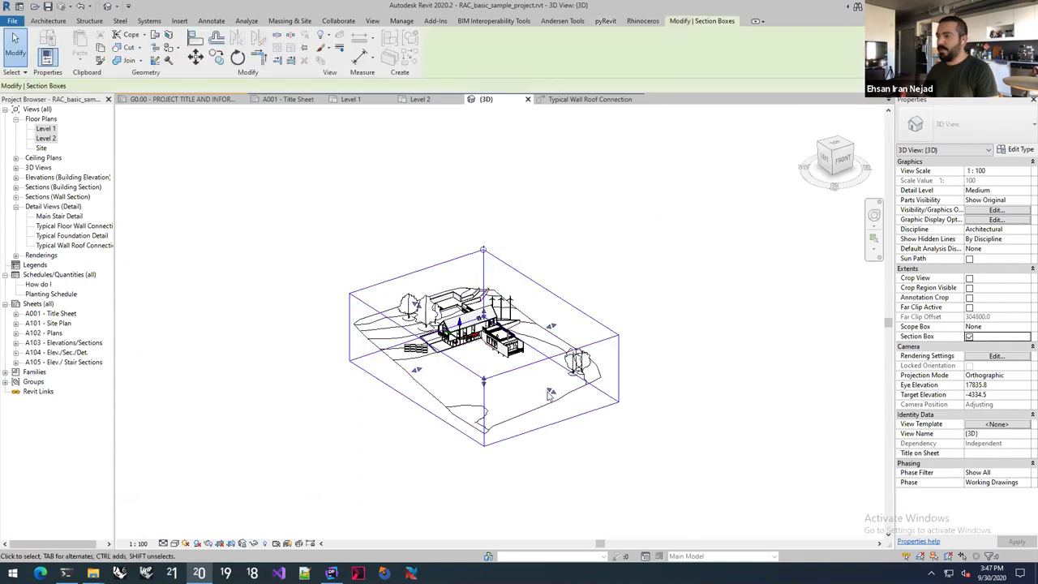
pyautogui.keyDown('shift'); pyautogui.moveTo(493, 308); pyautogui.dragTo(539, 305, button='middle'); pyautogui.keyUp('shift')
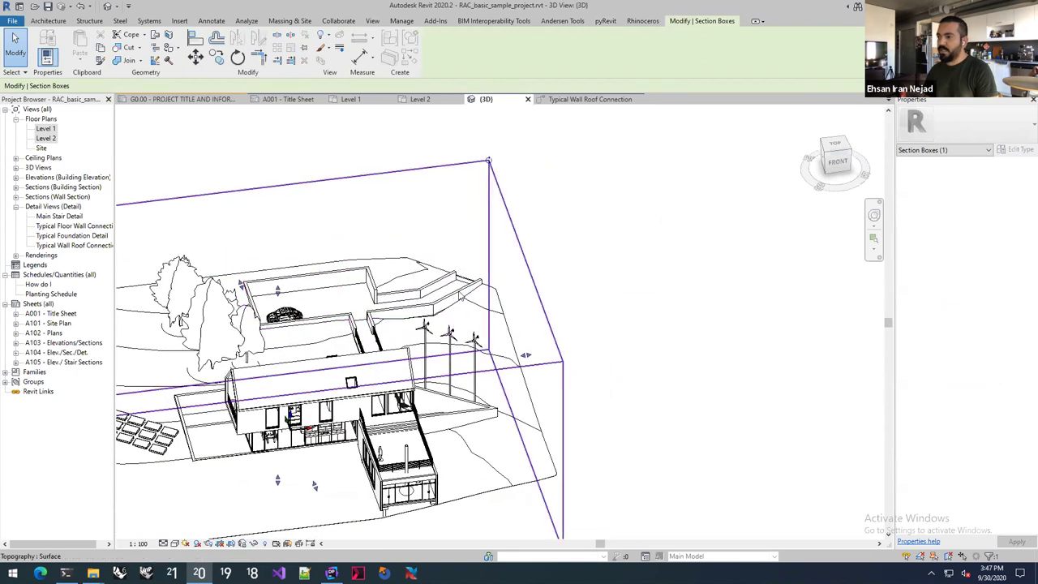
# Orient the {3D} view's section box to the face of the angled retaining wall using Orient Section Box To Face
pyautogui.click(550, 144)
pyautogui.click(566, 44)
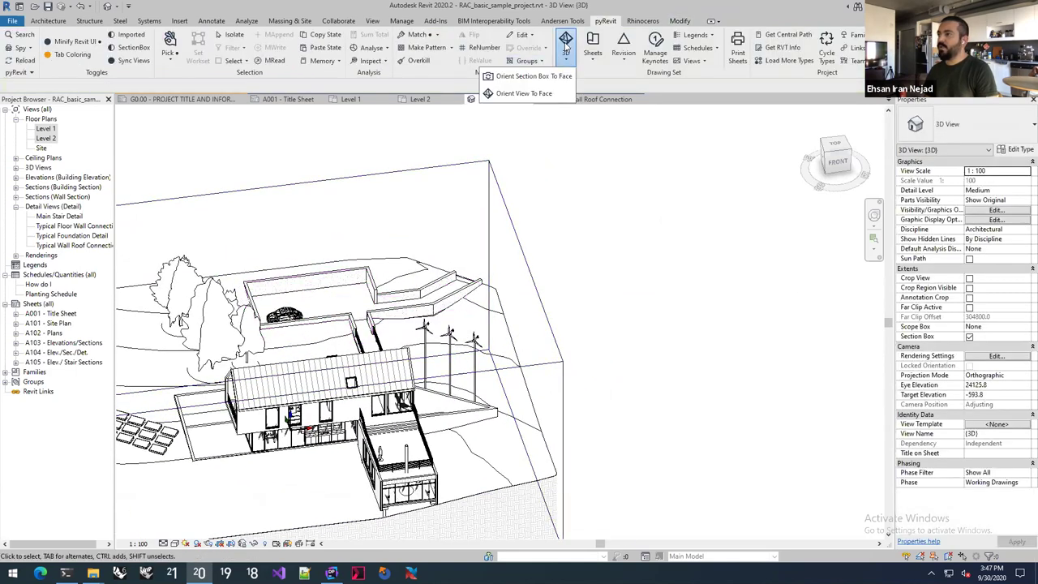
pyautogui.click(544, 78)
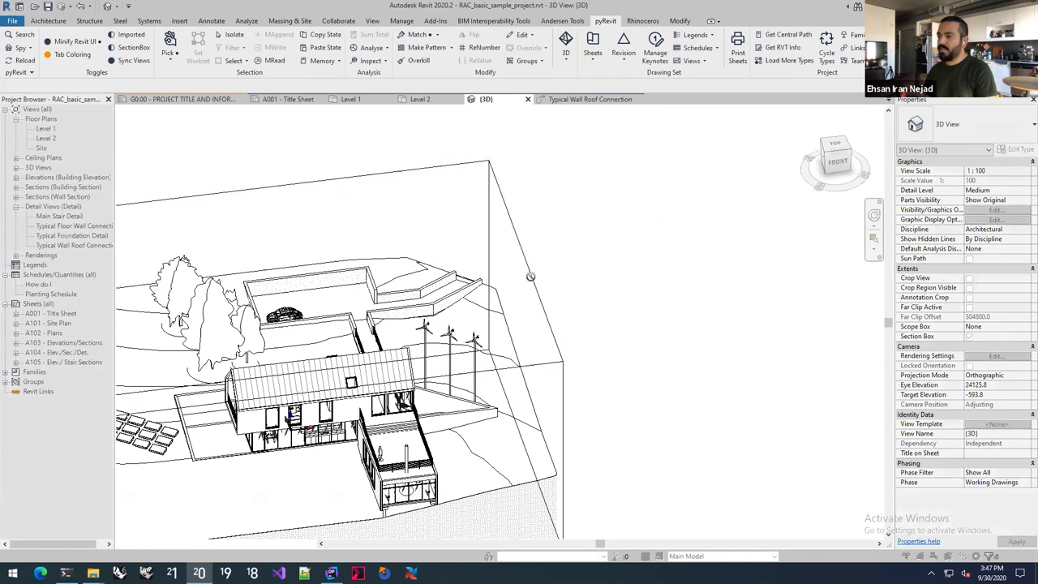
pyautogui.click(448, 303)
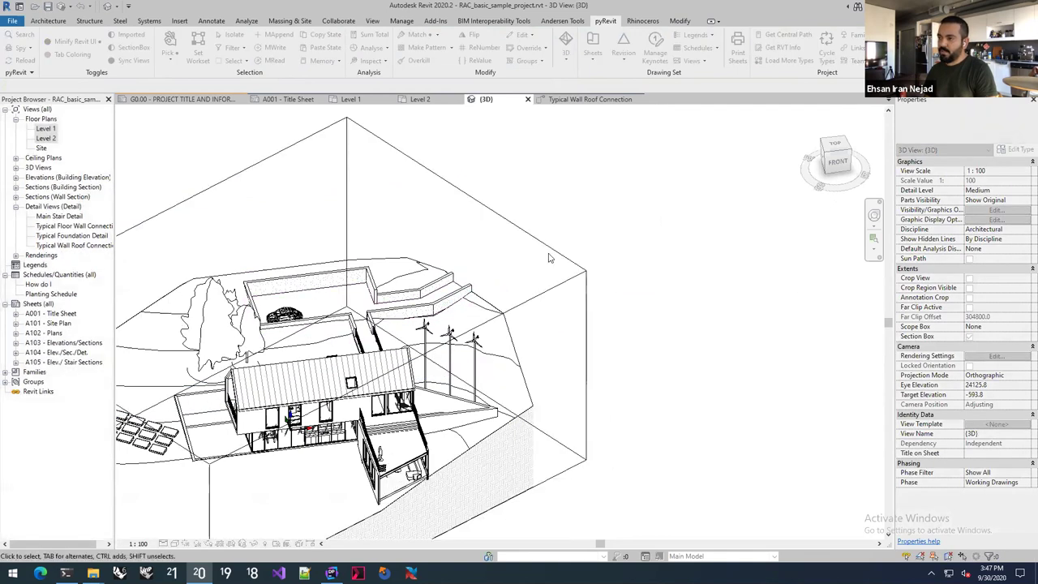
# Resize the reoriented section box so it cuts the model down to the short stretch of retaining walls
pyautogui.moveTo(171, 468); pyautogui.dragTo(281, 417, button='middle')
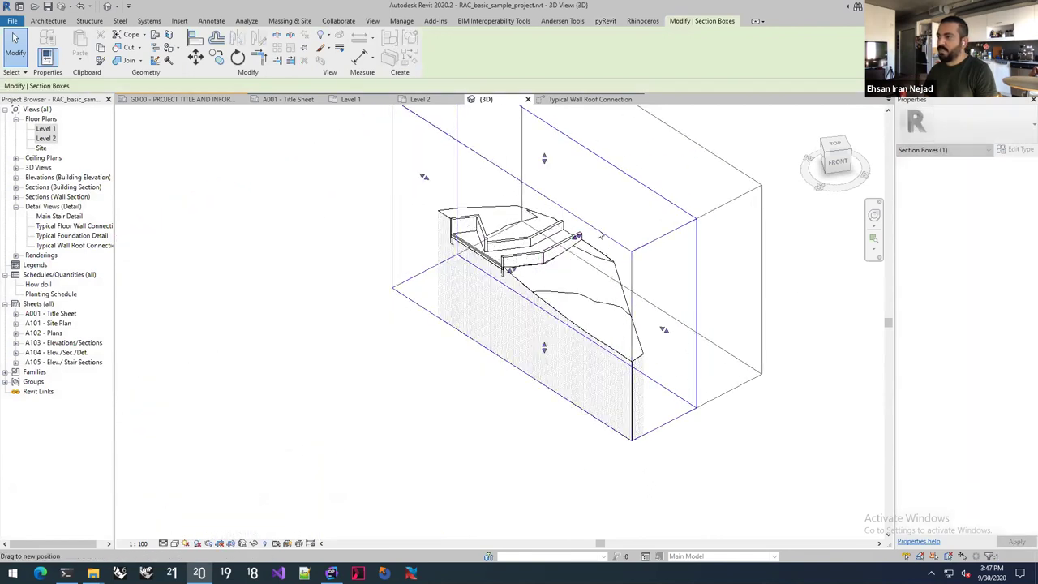
pyautogui.scroll(3, 559, 308)
pyautogui.moveTo(558, 308); pyautogui.dragTo(409, 361, button='middle')
pyautogui.moveTo(421, 355); pyautogui.dragTo(497, 341)
pyautogui.scroll(-6, 571, 433)
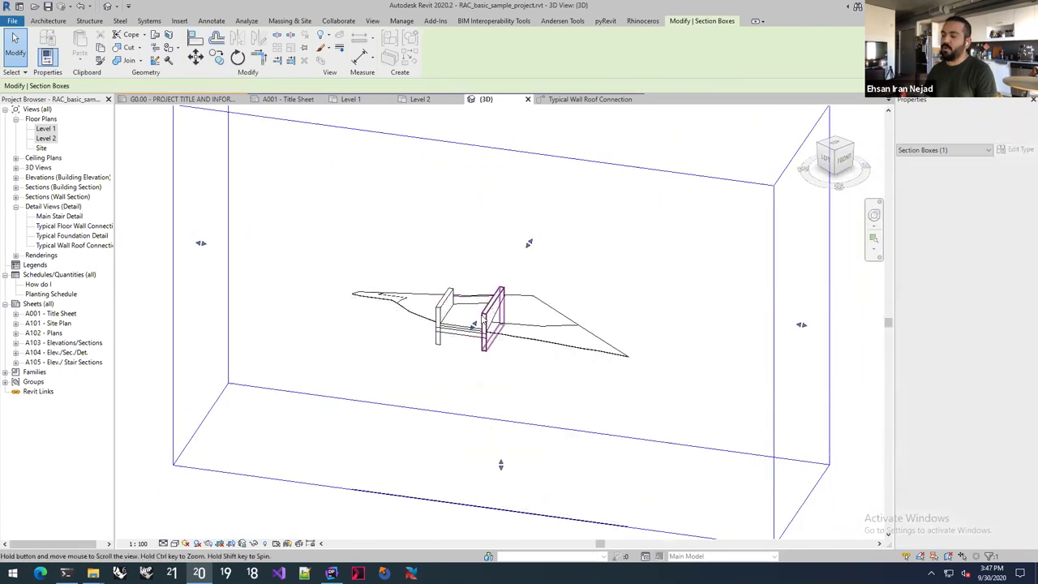
pyautogui.press('Escape')
pyautogui.click(562, 55)
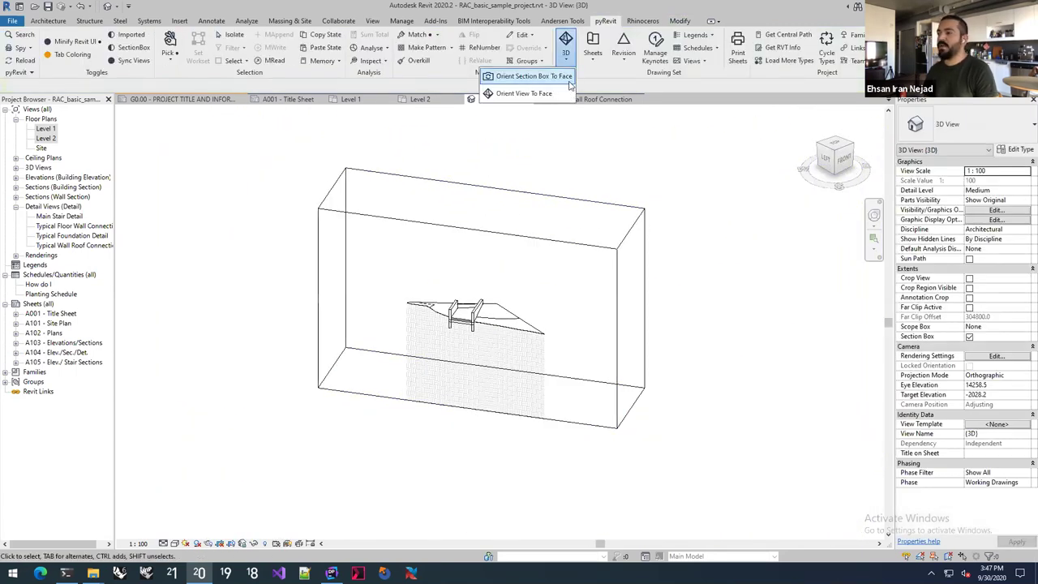
pyautogui.click(531, 76)
pyautogui.click(548, 179)
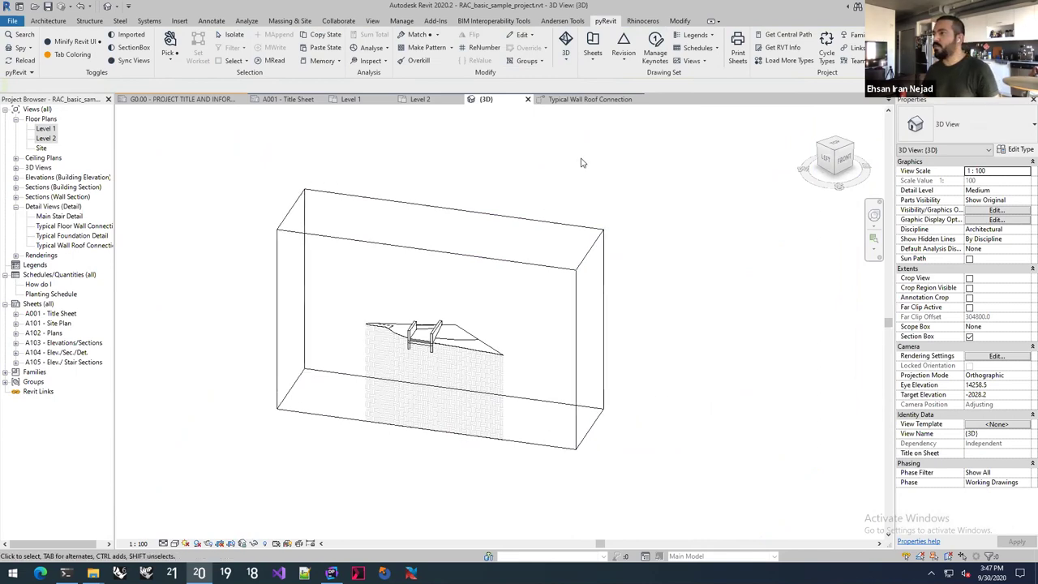
# Switch to the G0.00 title sheet, create a new project and select its Sheets branch in the Project Browser
pyautogui.click(592, 51)
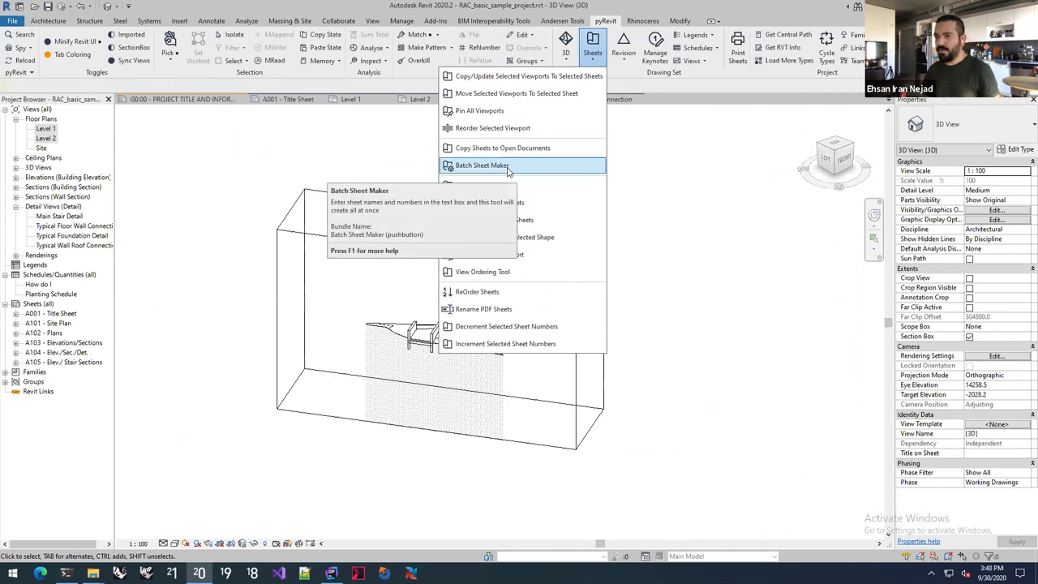
pyautogui.click(148, 99)
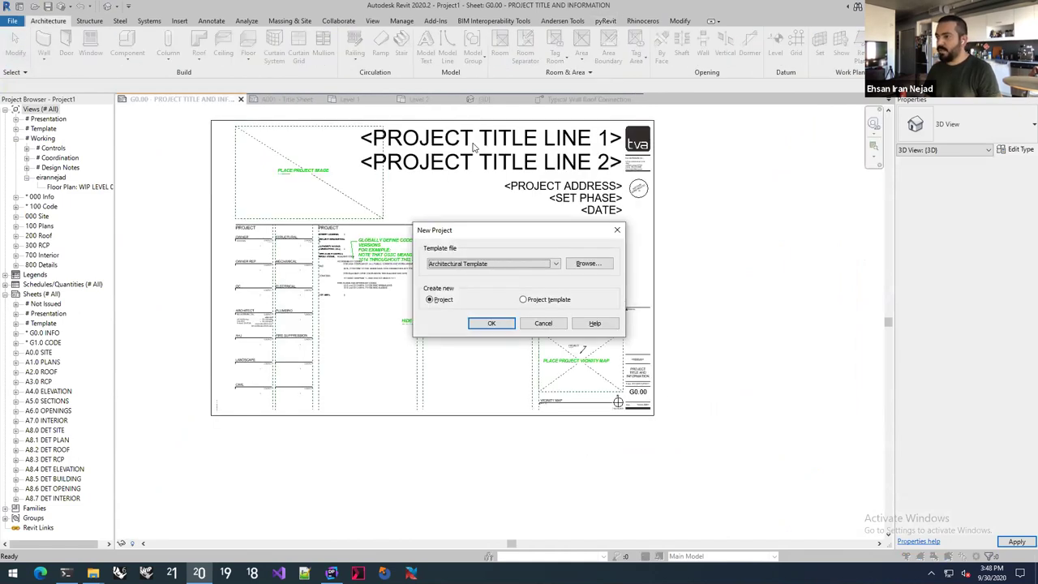
pyautogui.press('Escape')
pyautogui.press('Escape')
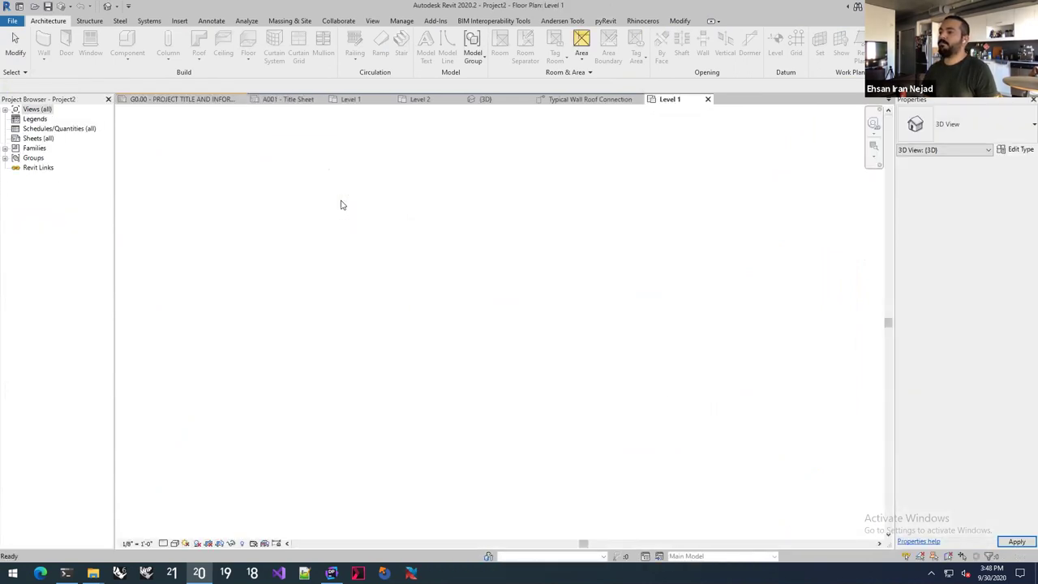
pyautogui.click(38, 139)
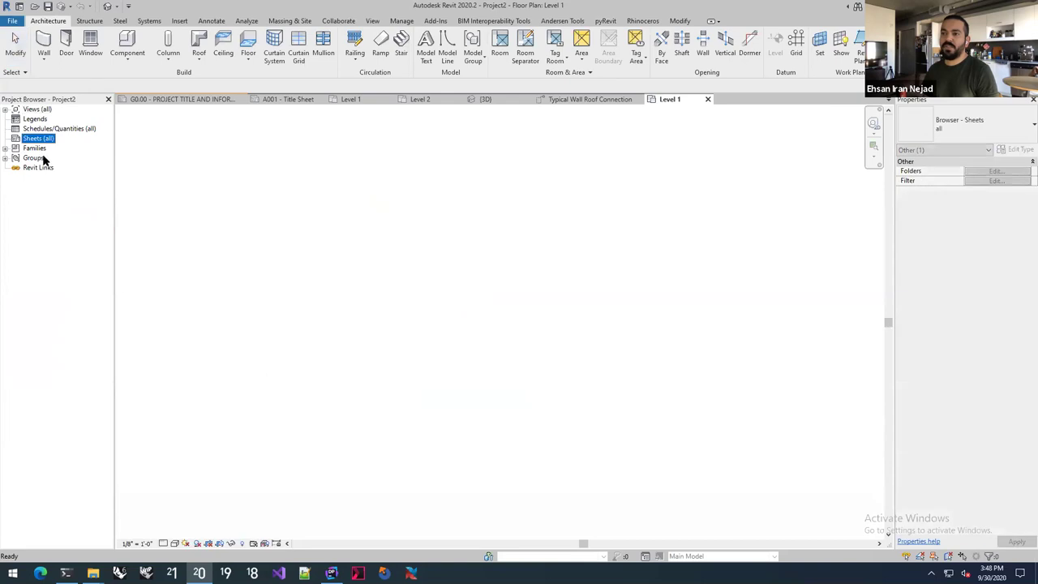
# Create sheets A100::A110 named SHEET NAME with Batch Sheet Maker, using No Title Block
pyautogui.click(605, 20)
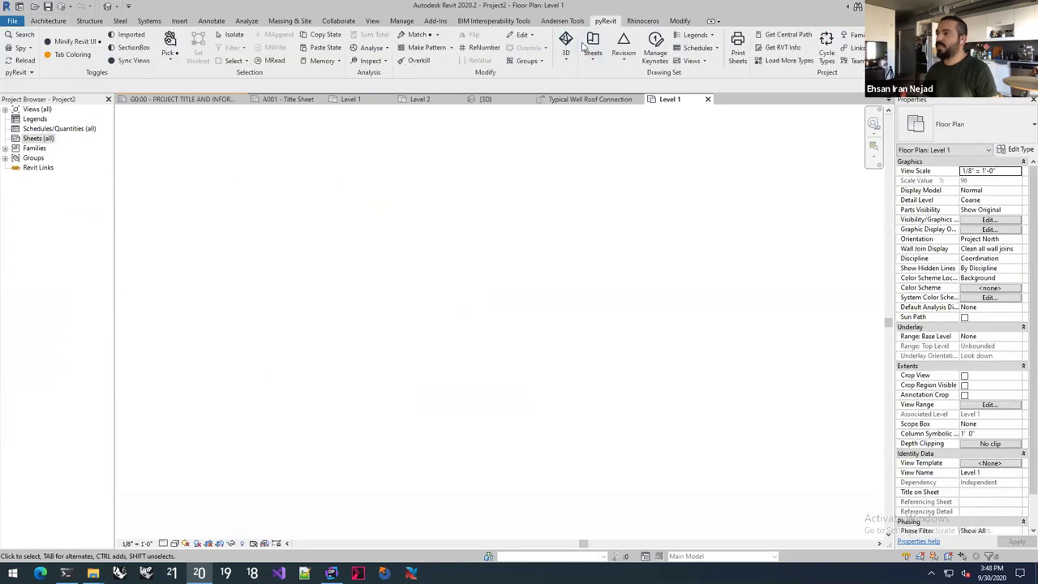
pyautogui.click(597, 57)
pyautogui.click(514, 179)
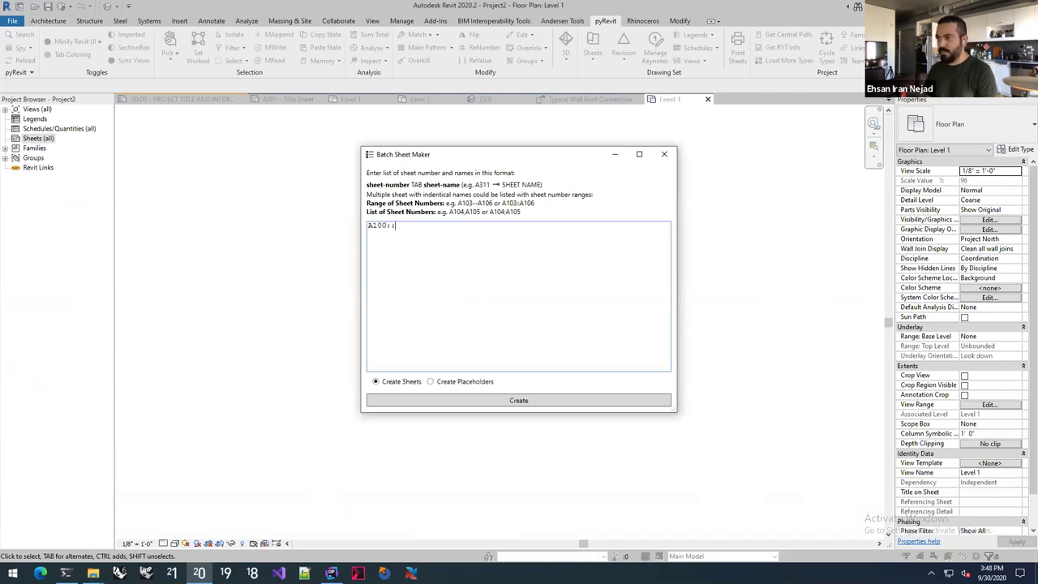
pyautogui.write('A100::A110')
pyautogui.press('Tab')
pyautogui.write('SHEET')
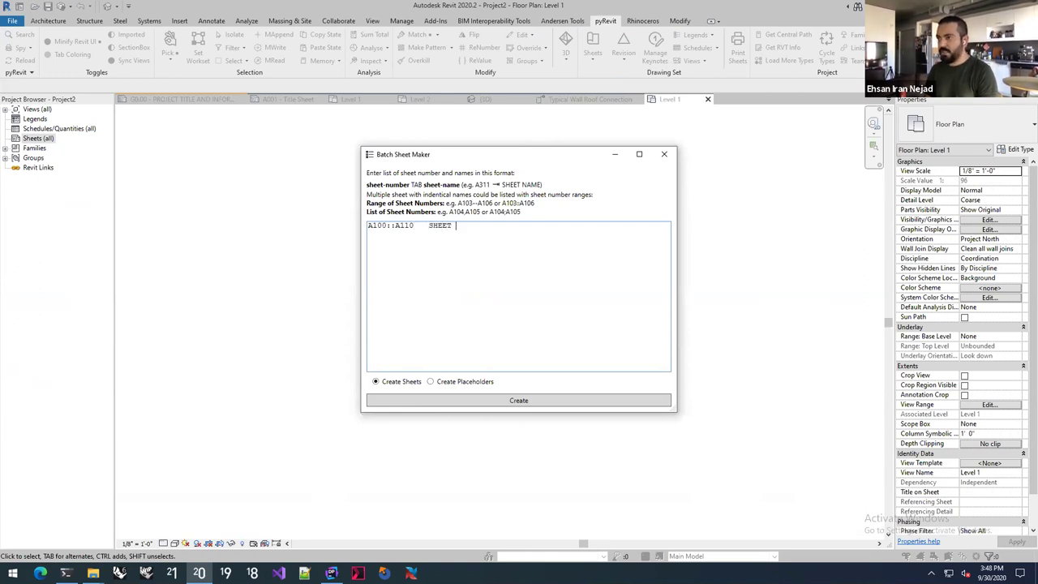
pyautogui.click(407, 400)
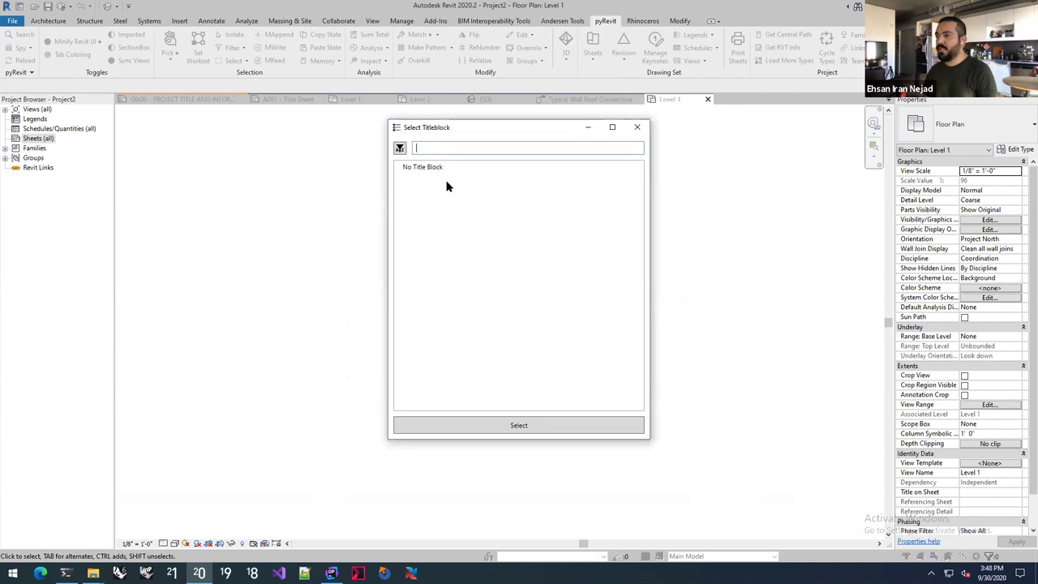
pyautogui.click(534, 426)
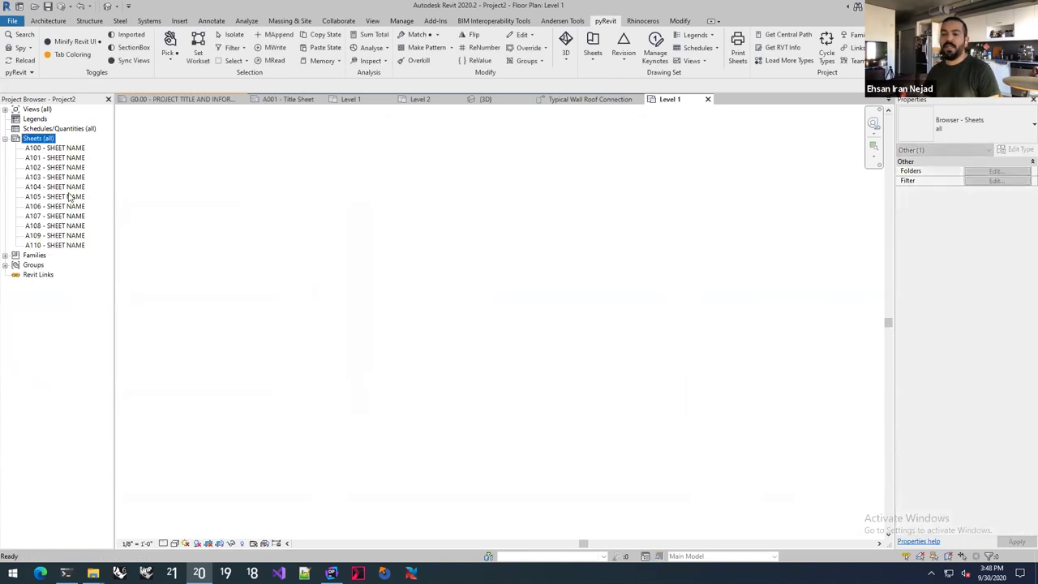
pyautogui.click(197, 214)
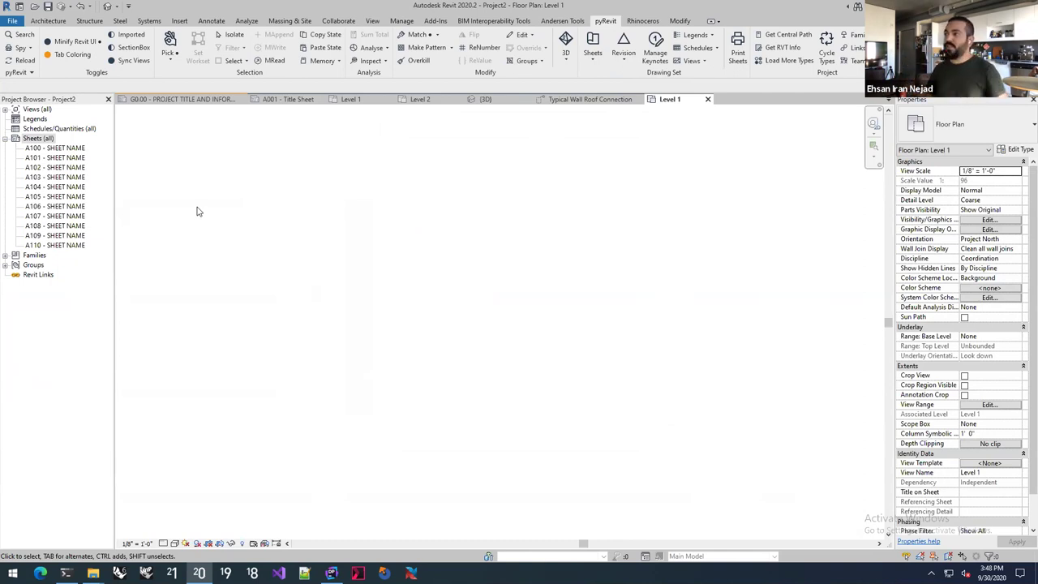
# Reopen Batch Sheet Maker to examine its Create Placeholders option, and close it without creating anything
pyautogui.click(593, 47)
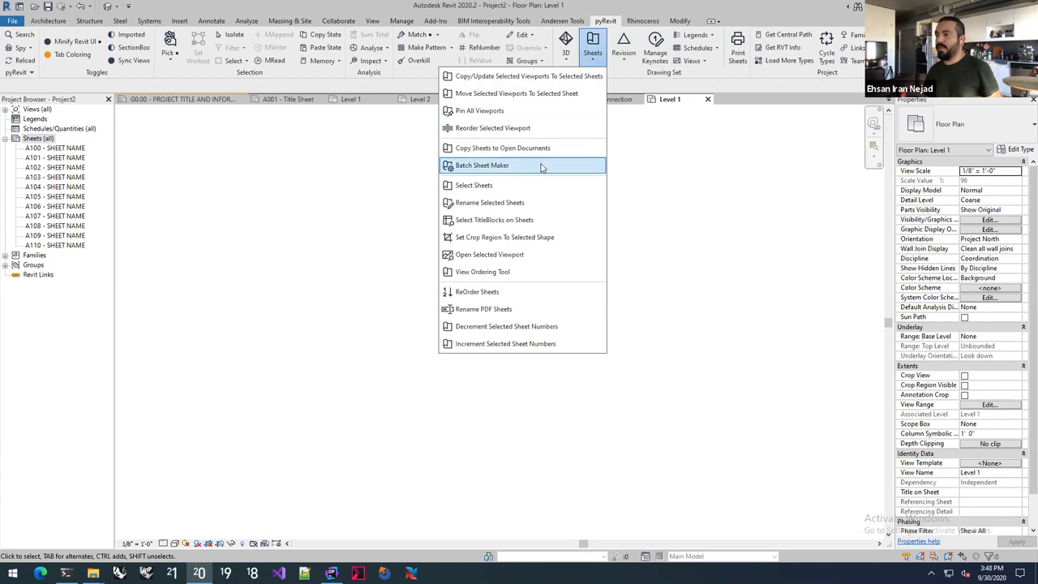
pyautogui.click(542, 165)
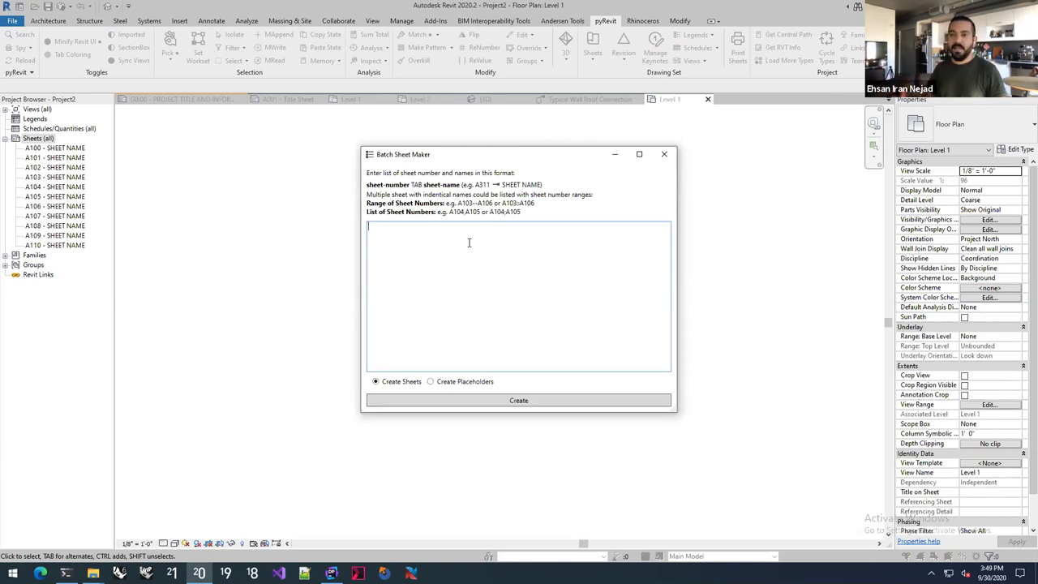
pyautogui.click(428, 385)
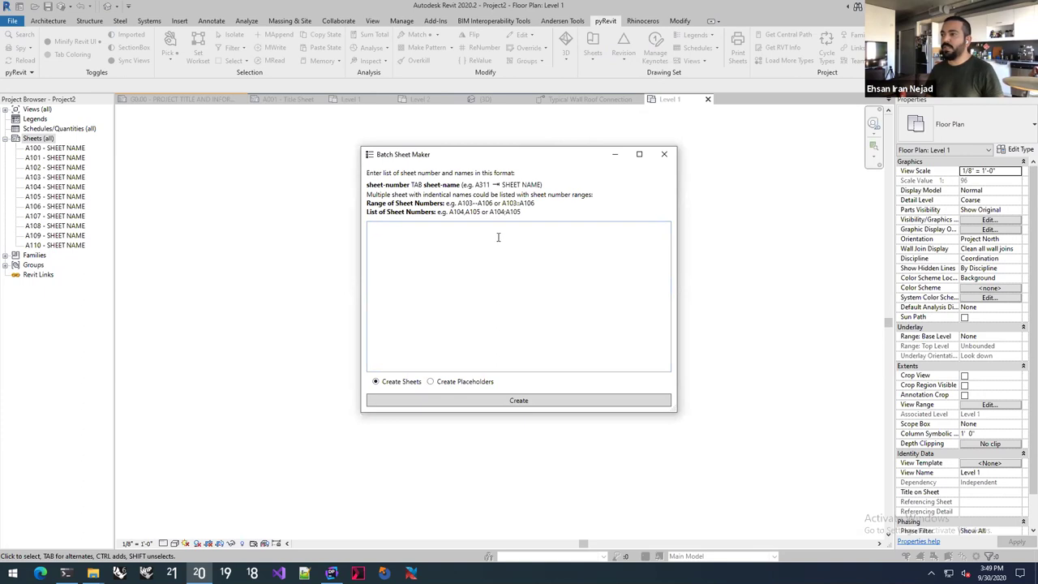
pyautogui.click(664, 154)
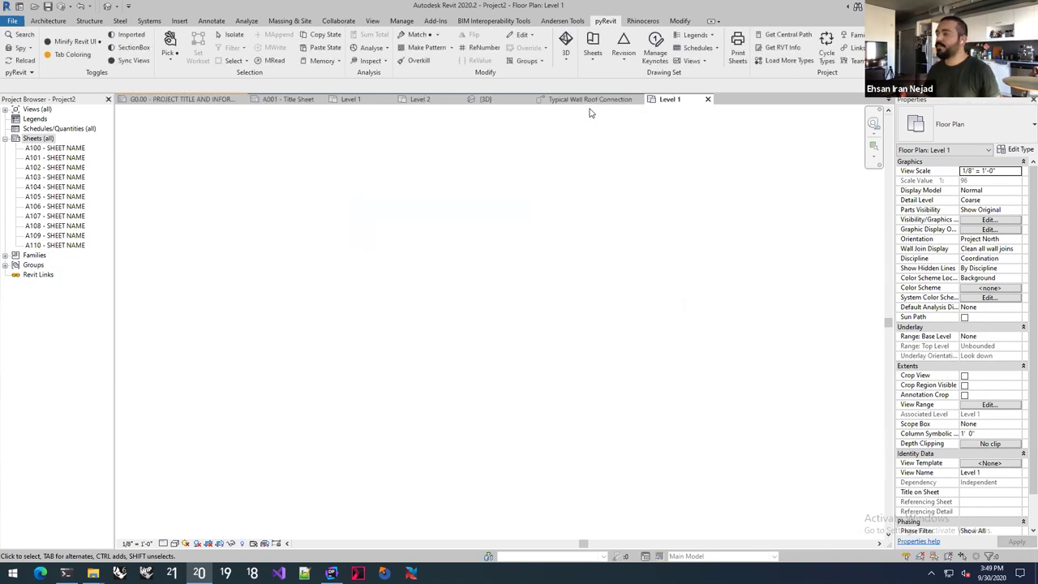
# Look over pyRevit's Revision tools, review the project's revision list in Sheet Issues/Revisions and accept the dialog
pyautogui.click(630, 46)
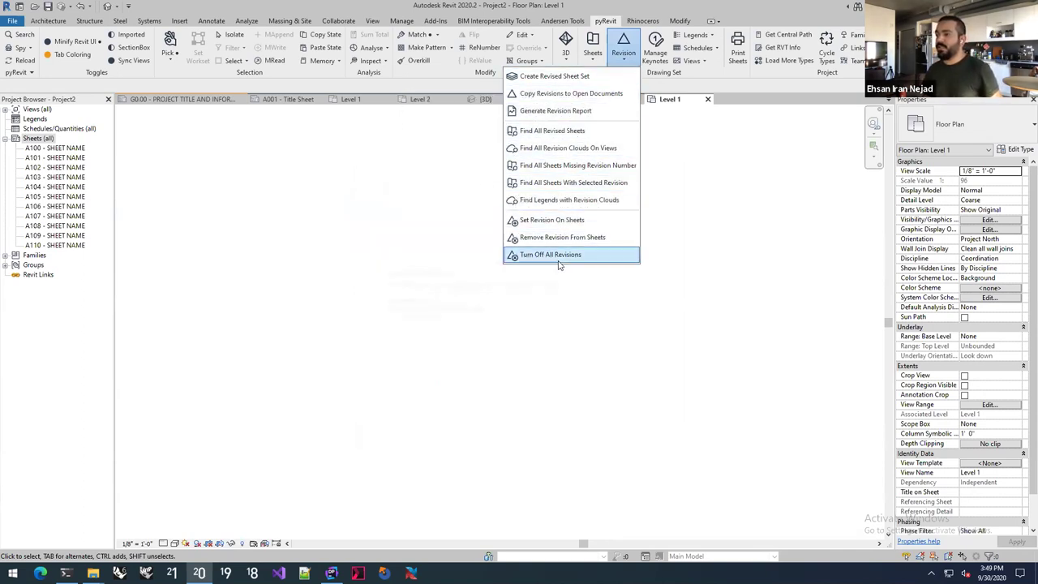
pyautogui.click(542, 241)
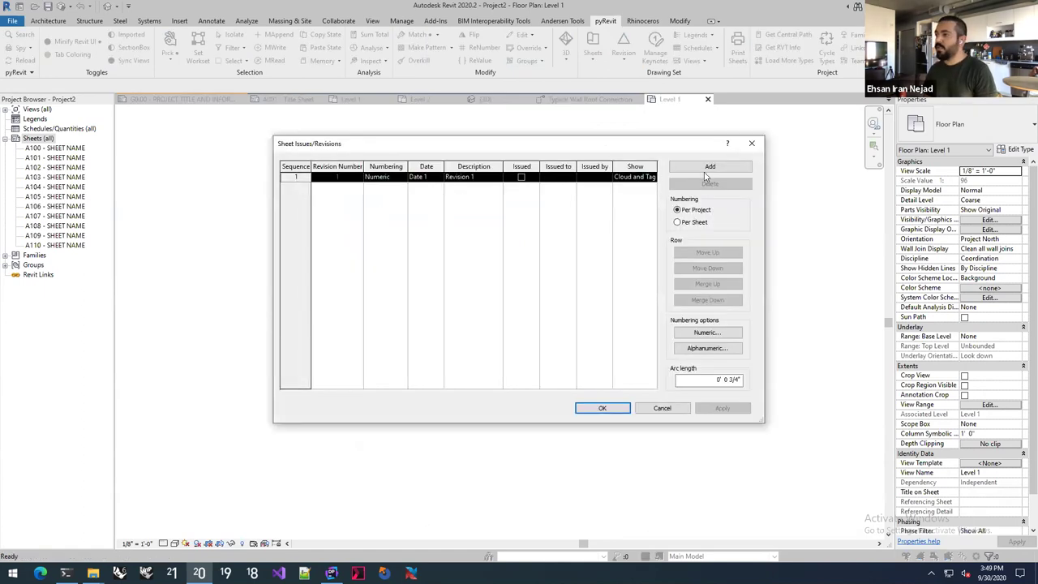
pyautogui.click(602, 408)
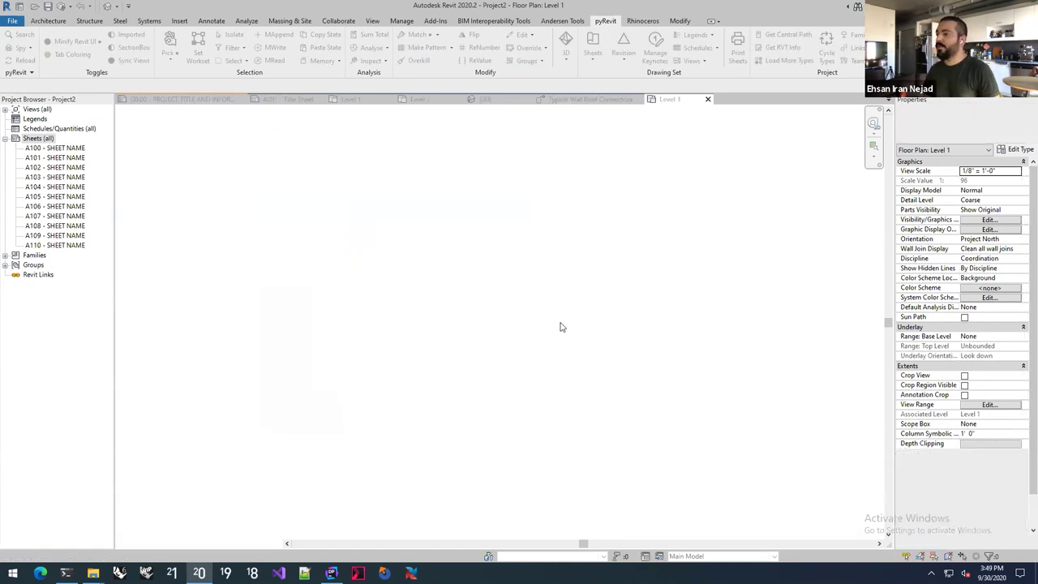
# Apply Revision 2 and Revision 4 to sheets A102 through A109 with Set Revision On Sheets, and close the report
pyautogui.click(623, 49)
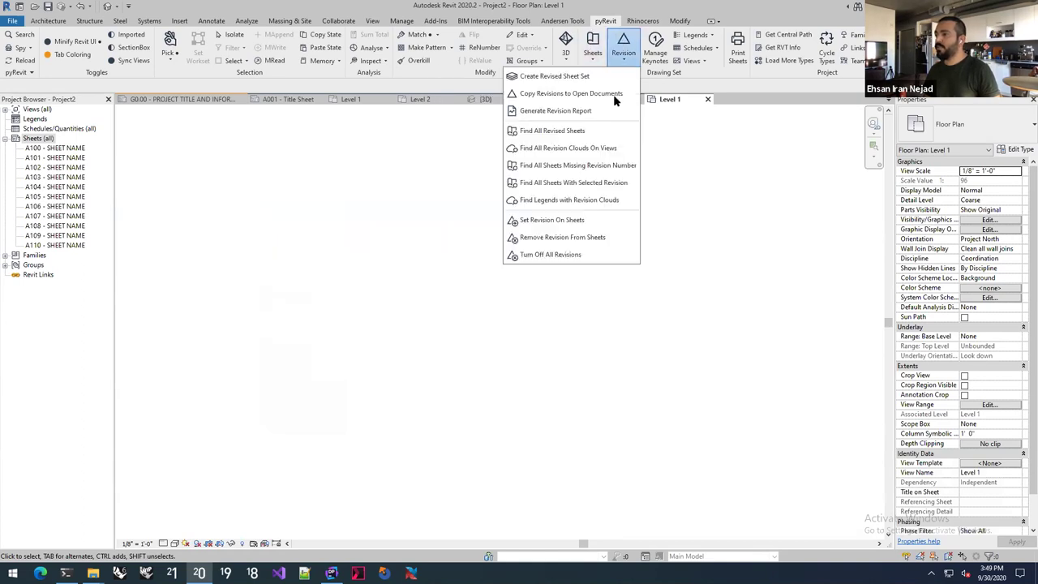
pyautogui.click(592, 222)
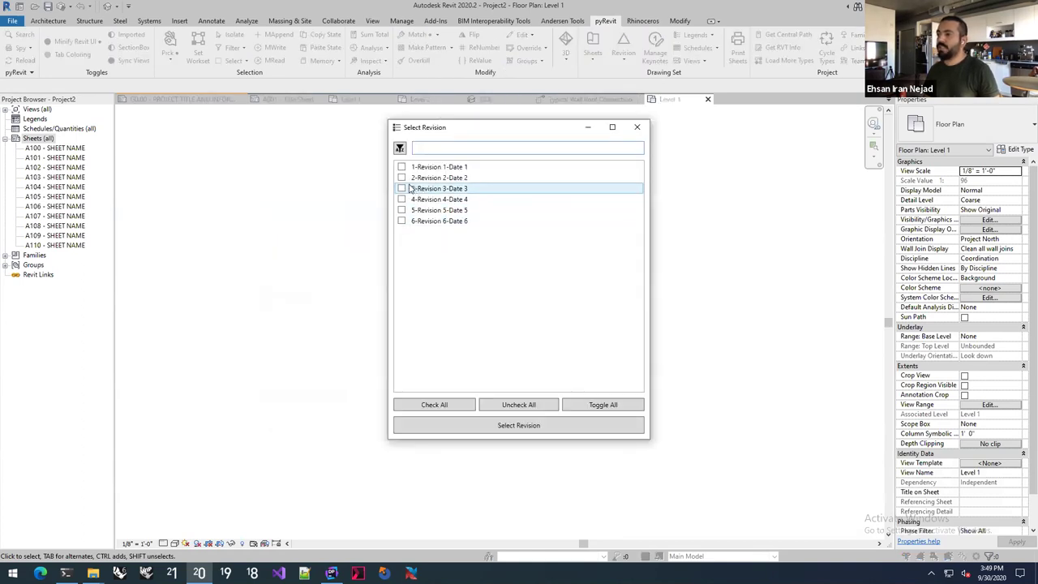
pyautogui.click(401, 177)
pyautogui.click(401, 198)
pyautogui.click(518, 424)
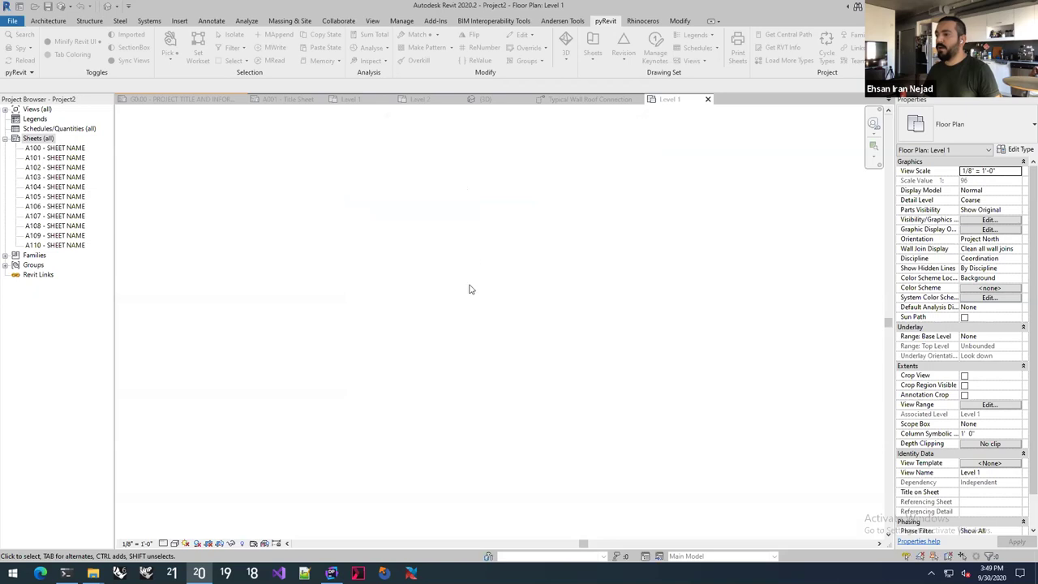
pyautogui.keyDown('shift'); pyautogui.click(403, 283); pyautogui.keyUp('shift')
pyautogui.click(401, 282)
pyautogui.click(519, 426)
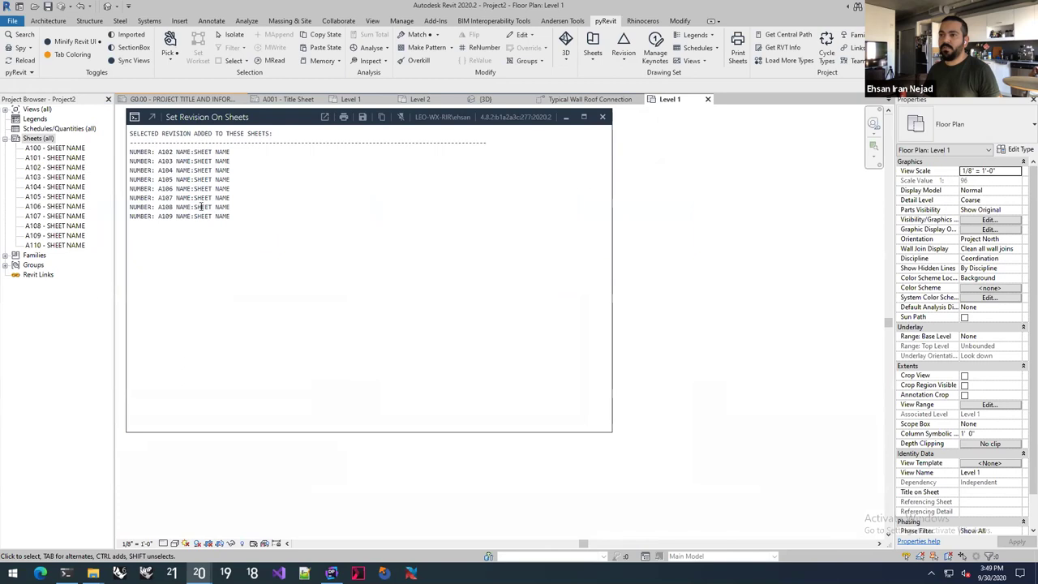
pyautogui.click(577, 114)
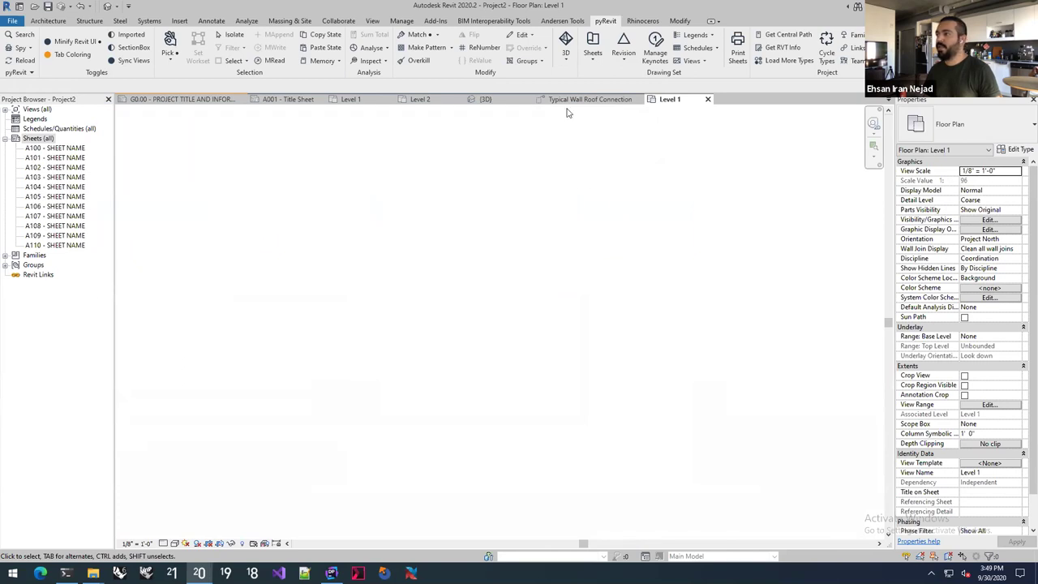
# Create a revised sheet set for Revision 2 with Create Revised Sheet Set, and close the output report
pyautogui.click(624, 51)
pyautogui.click(600, 77)
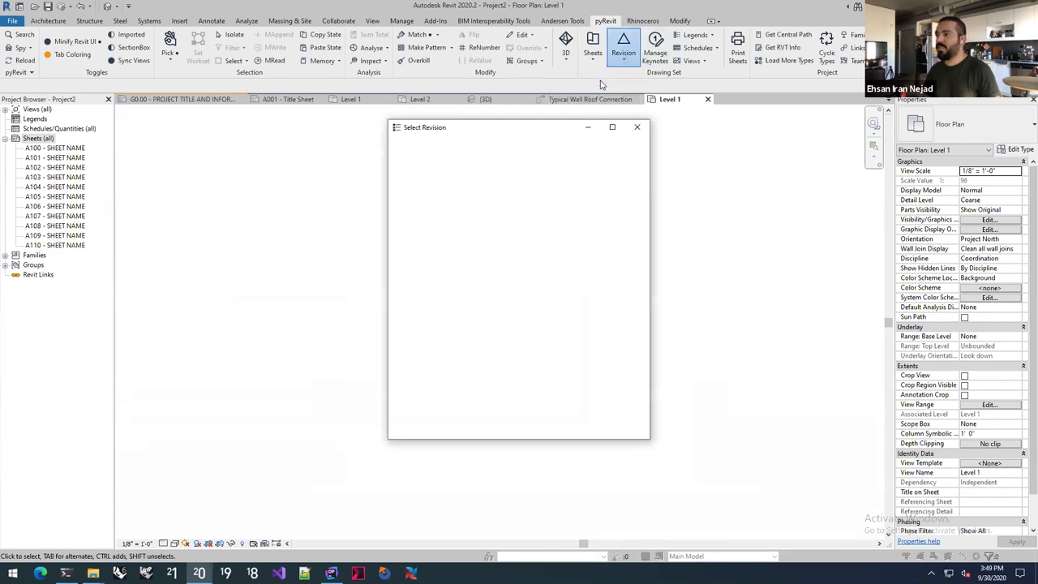
pyautogui.click(401, 176)
pyautogui.click(514, 426)
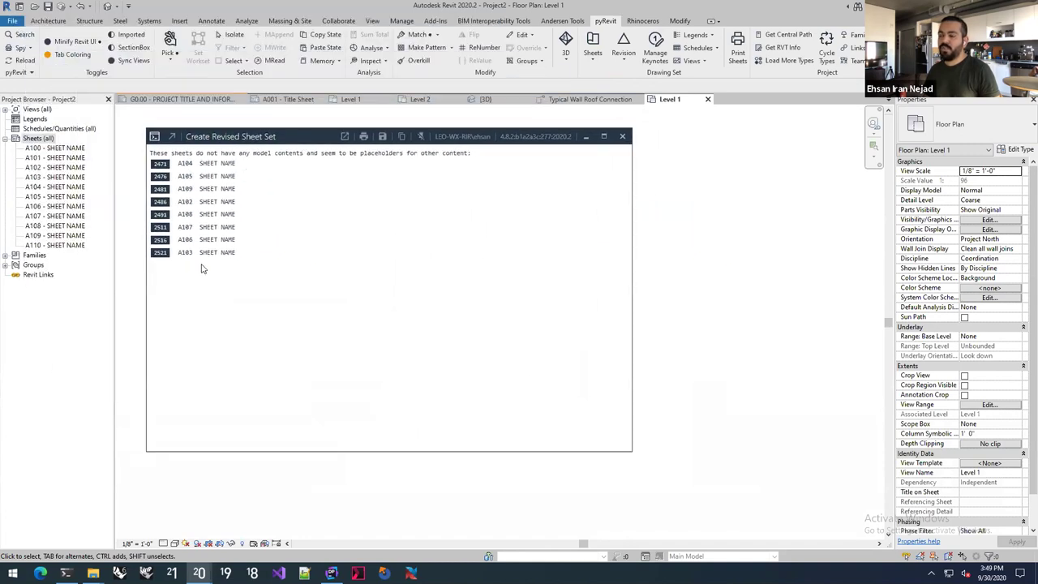
pyautogui.click(622, 137)
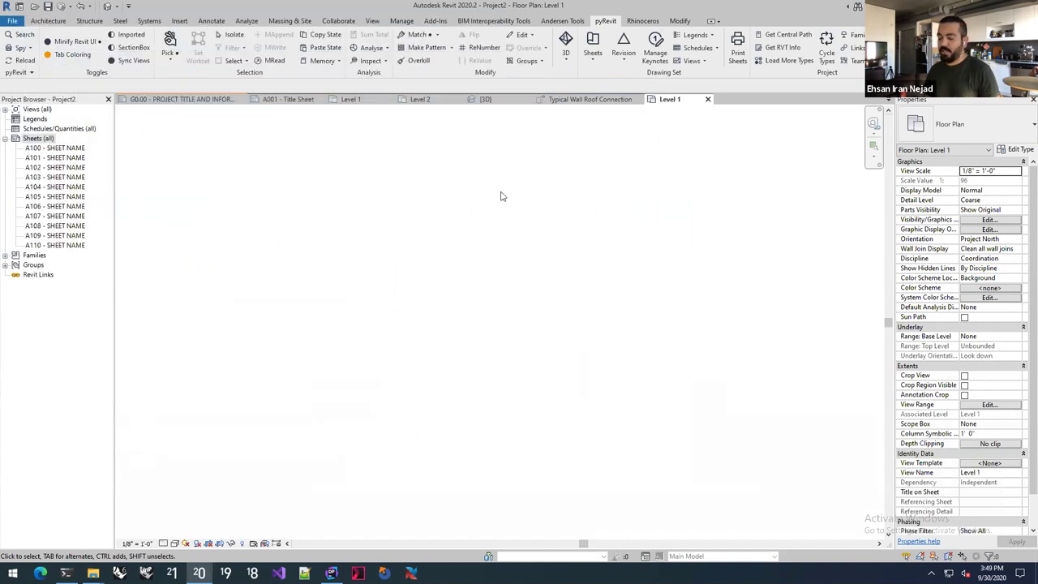
# Inspect the sheets in the Revision 2 view/sheet set from the print settings, and close without printing
pyautogui.hotkey('ctrl', 'p')
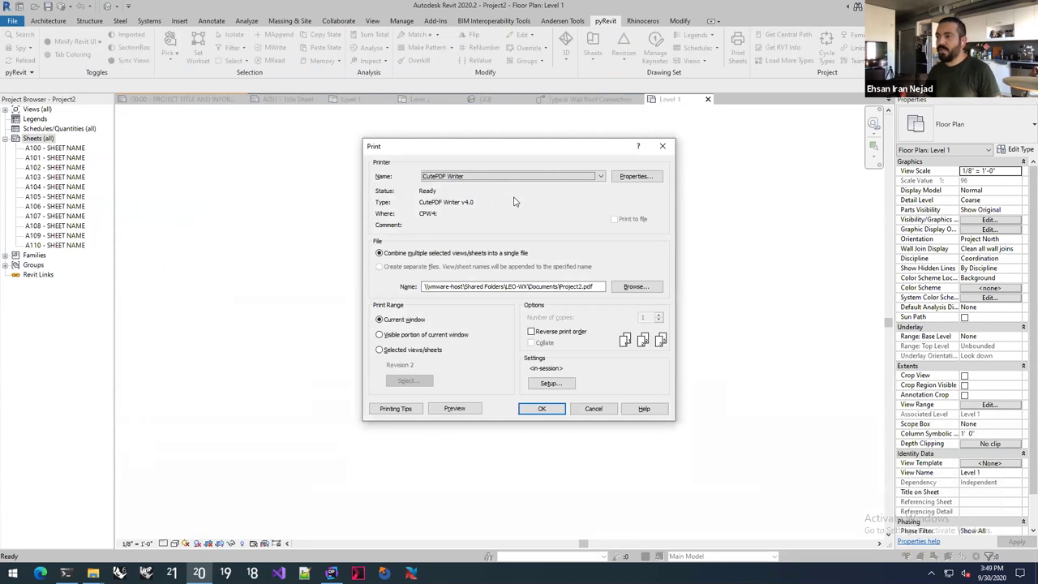
pyautogui.click(410, 350)
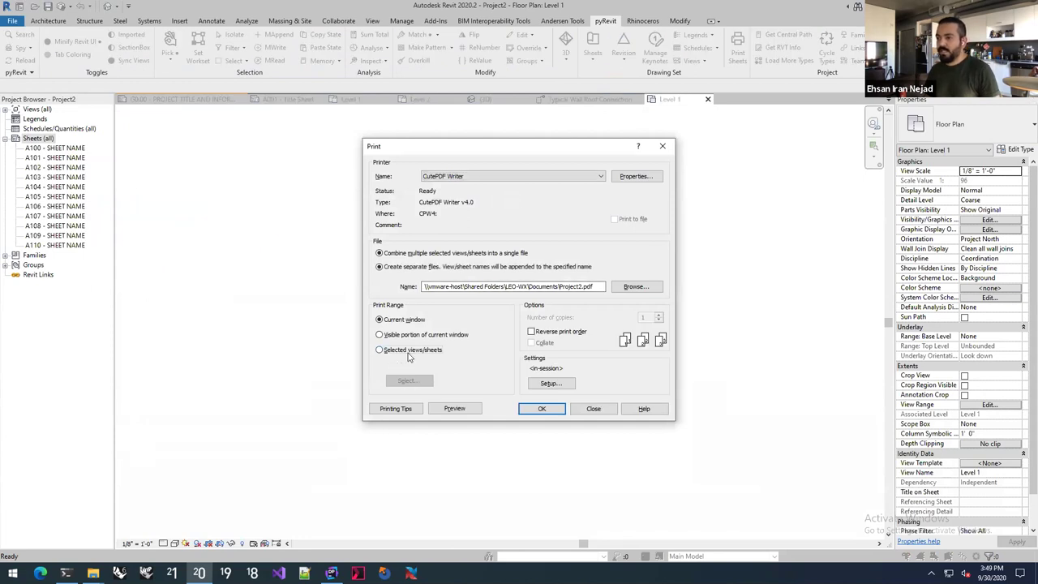
pyautogui.click(409, 380)
pyautogui.click(477, 215)
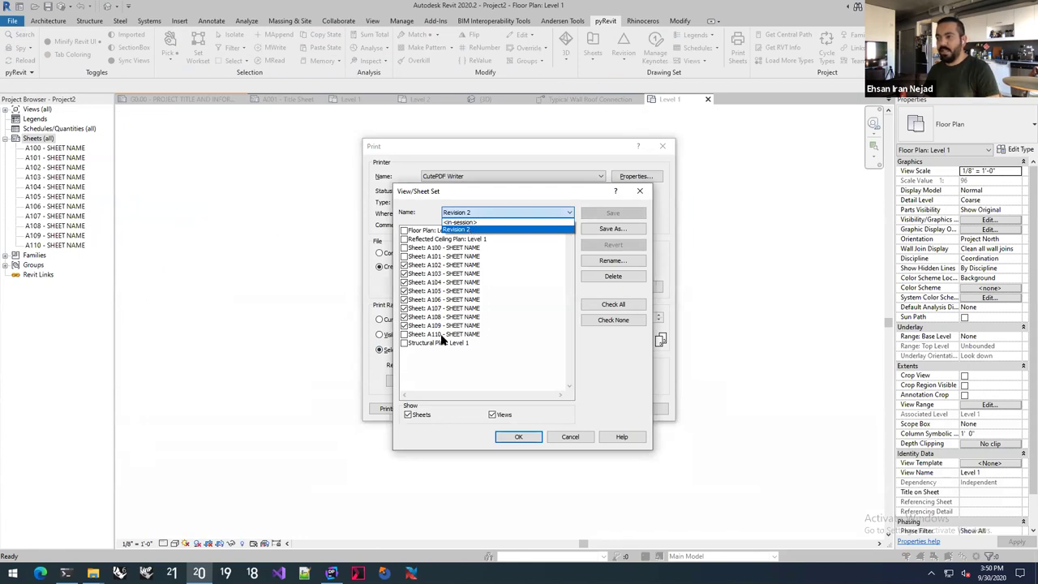
pyautogui.click(442, 332)
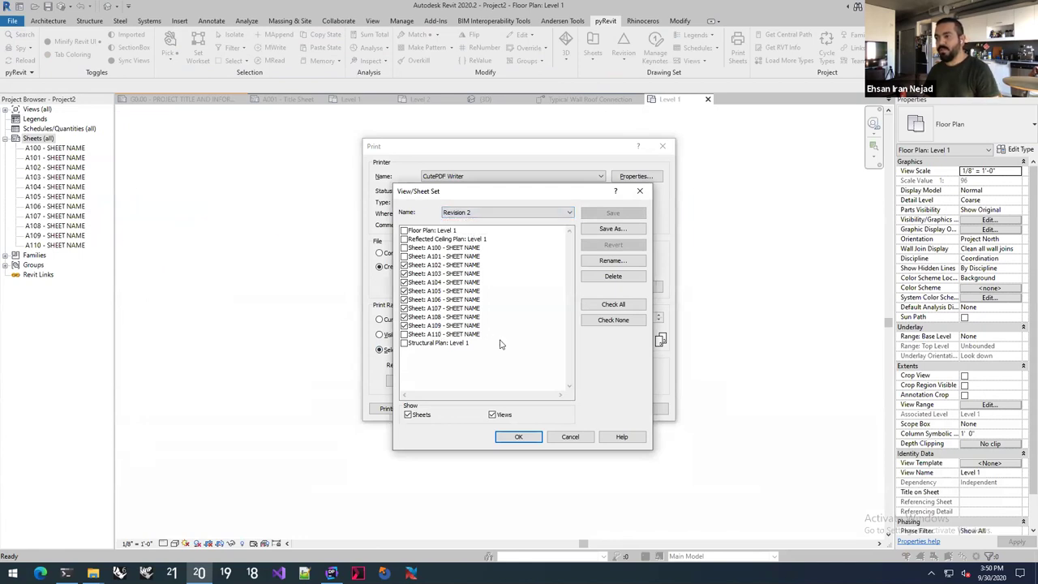
pyautogui.click(559, 440)
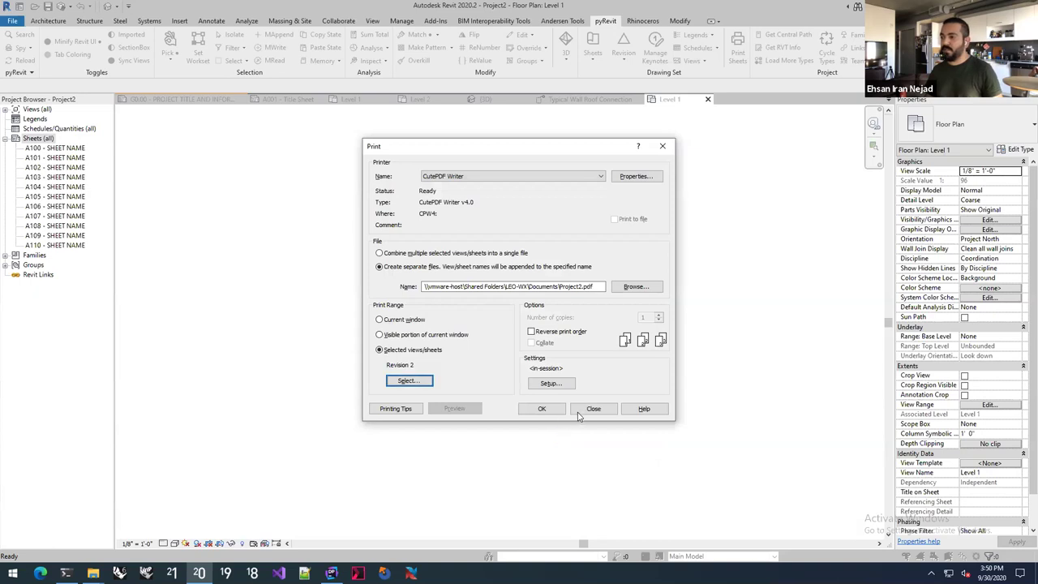
pyautogui.click(577, 411)
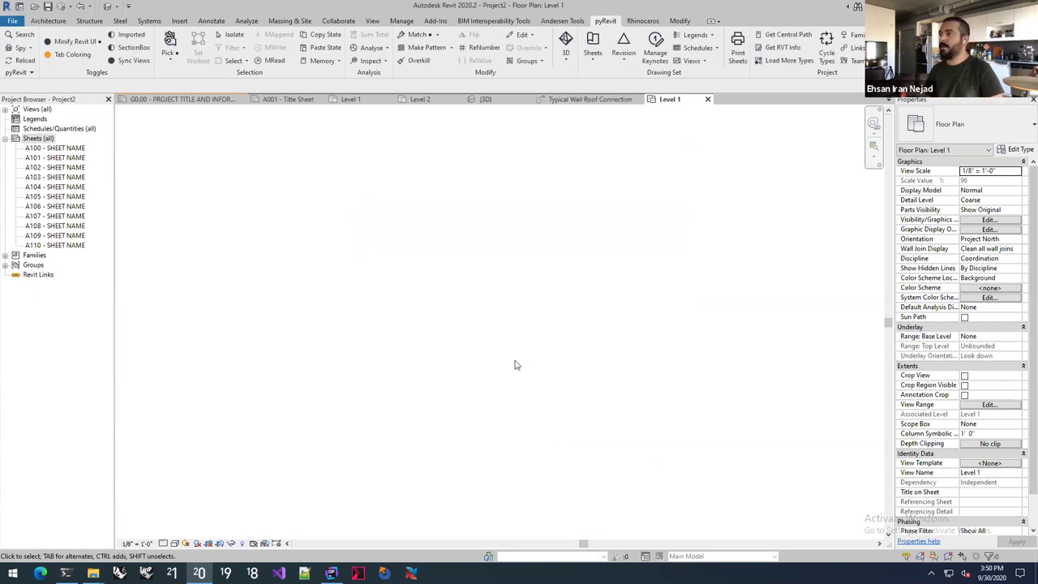
pyautogui.click(623, 50)
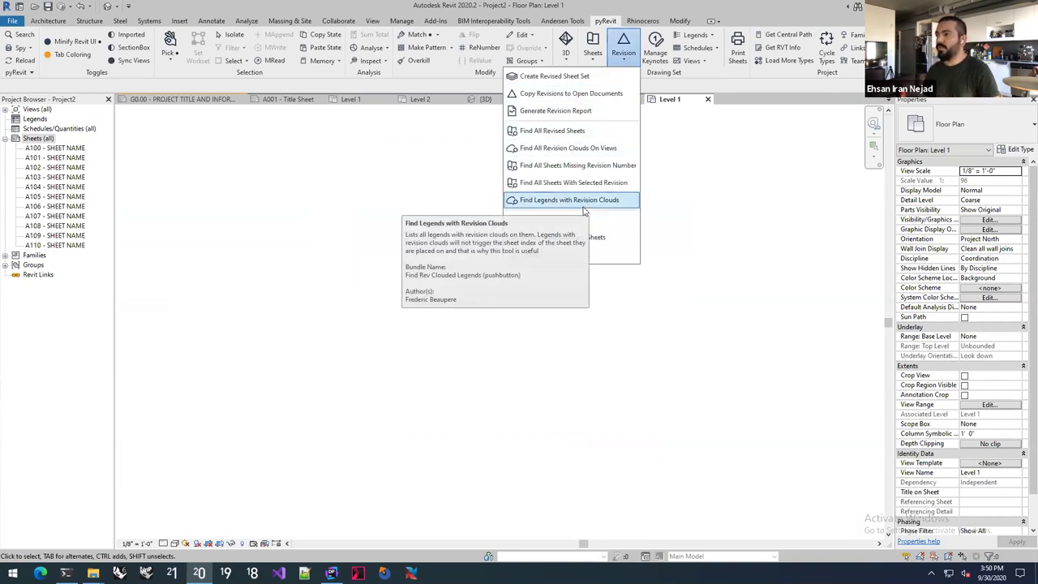
pyautogui.click(403, 203)
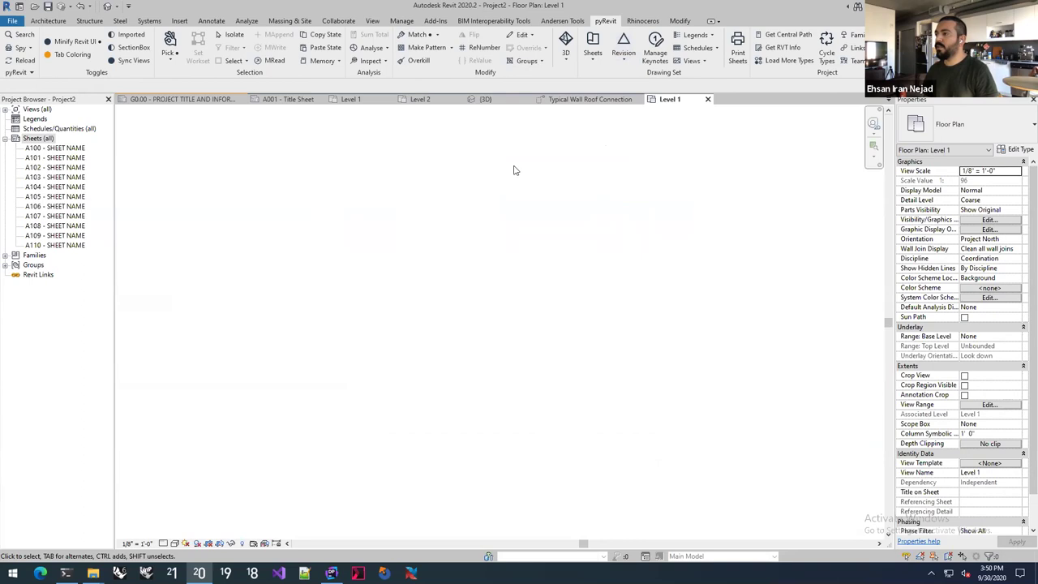
# Close the open views of RAC_basic_sample_project.rvt, saving the project's changes
pyautogui.click(638, 99)
pyautogui.click(527, 99)
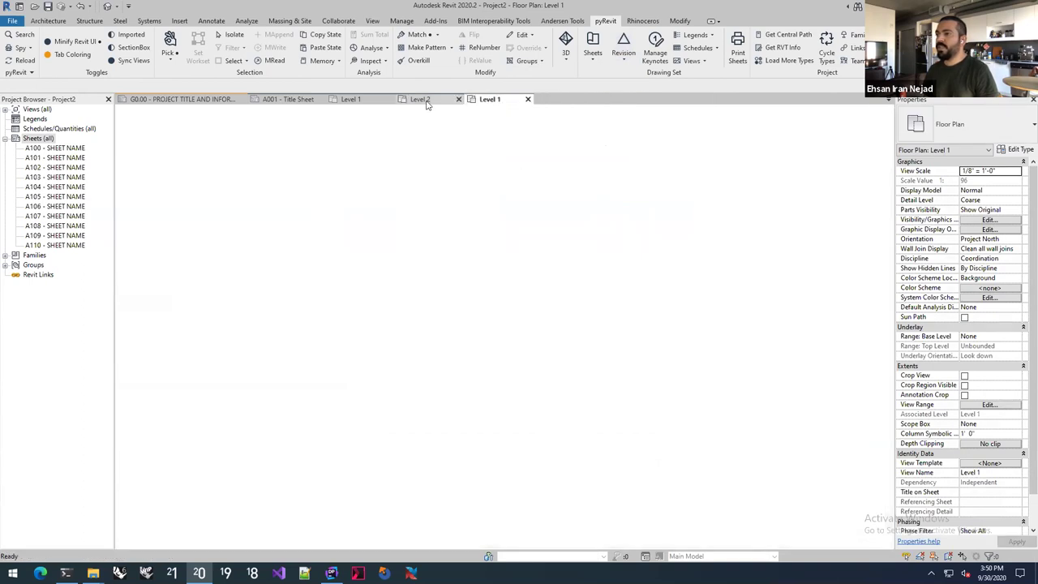
pyautogui.click(458, 99)
pyautogui.click(458, 99)
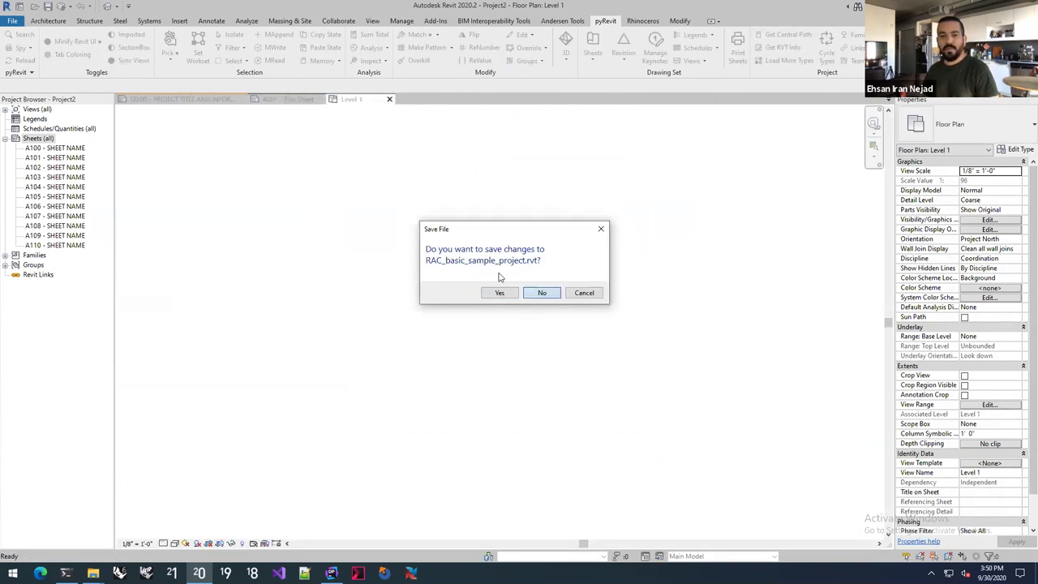
pyautogui.click(500, 292)
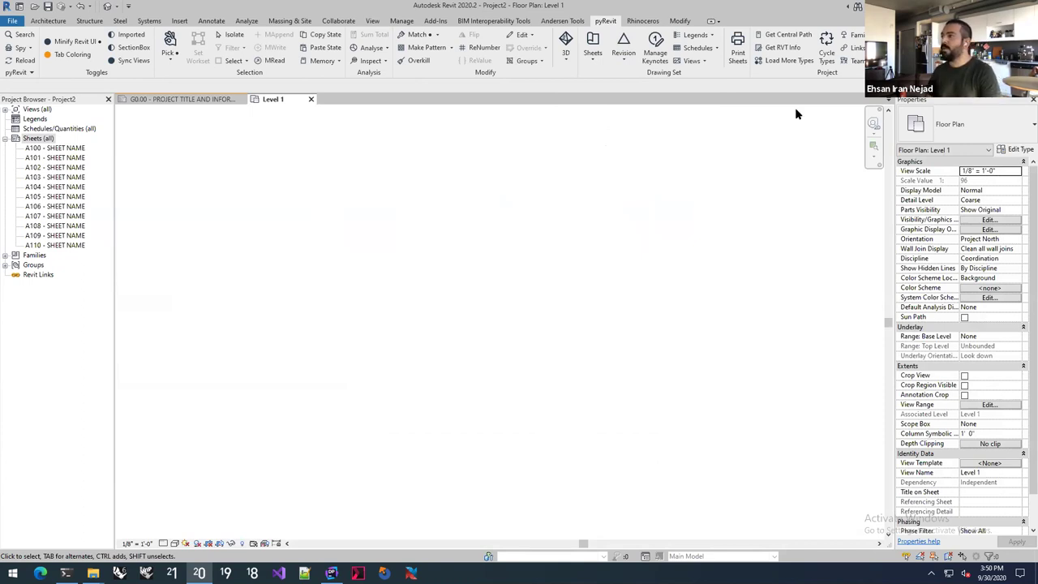
# Switch to the G0.00 sheet and open the # ARCHITECTURAL DRAWING INDEX schedule from * 000 Info to review its sheet list
pyautogui.click(214, 99)
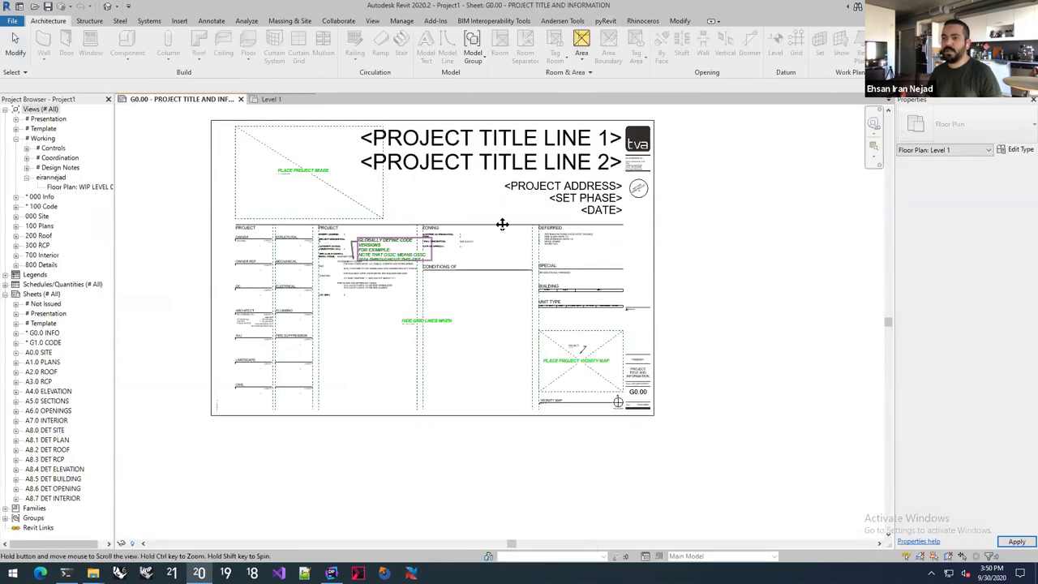
pyautogui.moveTo(503, 225); pyautogui.dragTo(571, 186, button='middle')
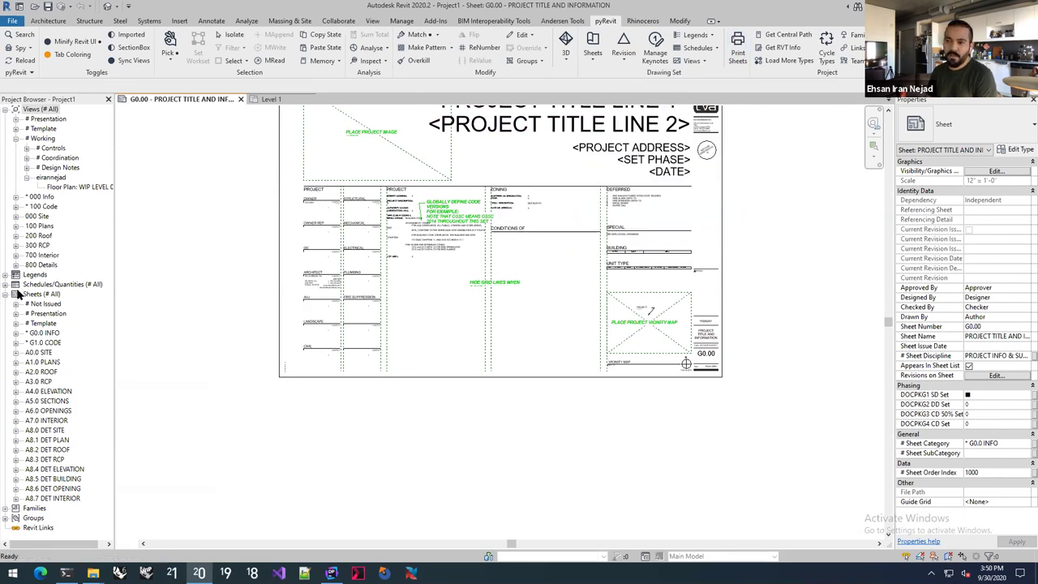
pyautogui.click(5, 284)
pyautogui.click(16, 293)
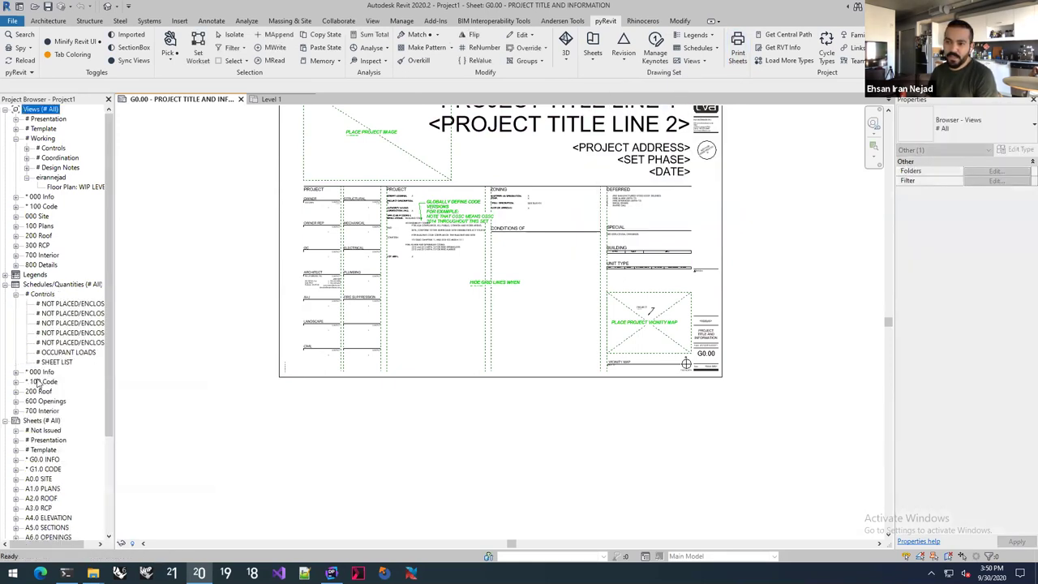
pyautogui.click(16, 295)
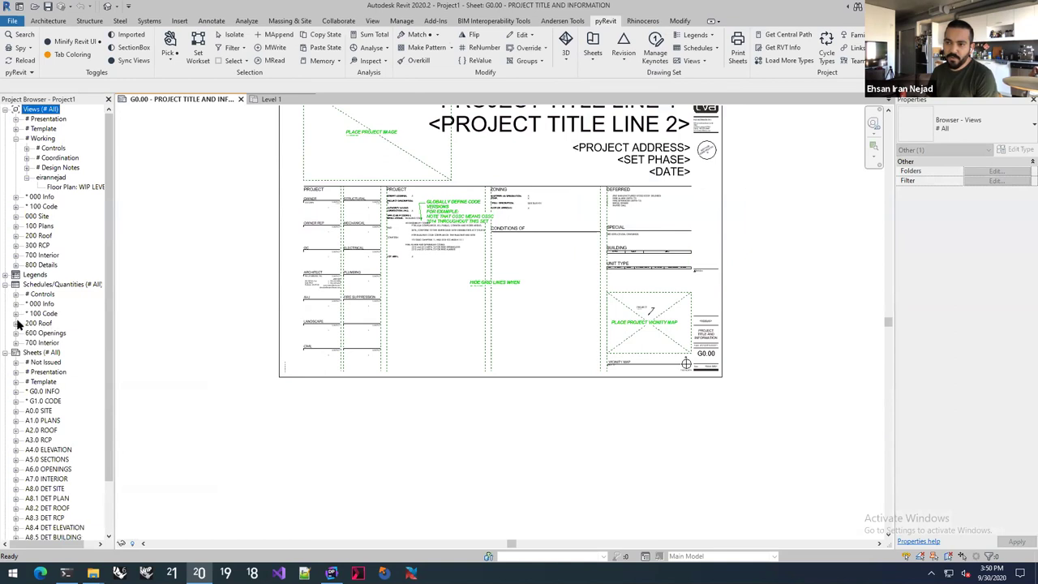
pyautogui.click(16, 305)
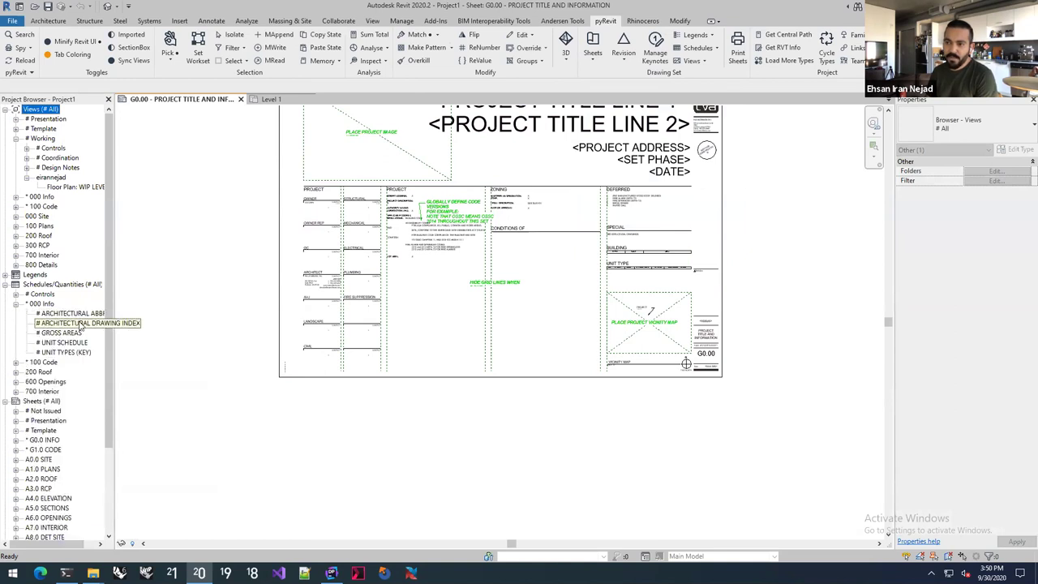
pyautogui.doubleClick(77, 324)
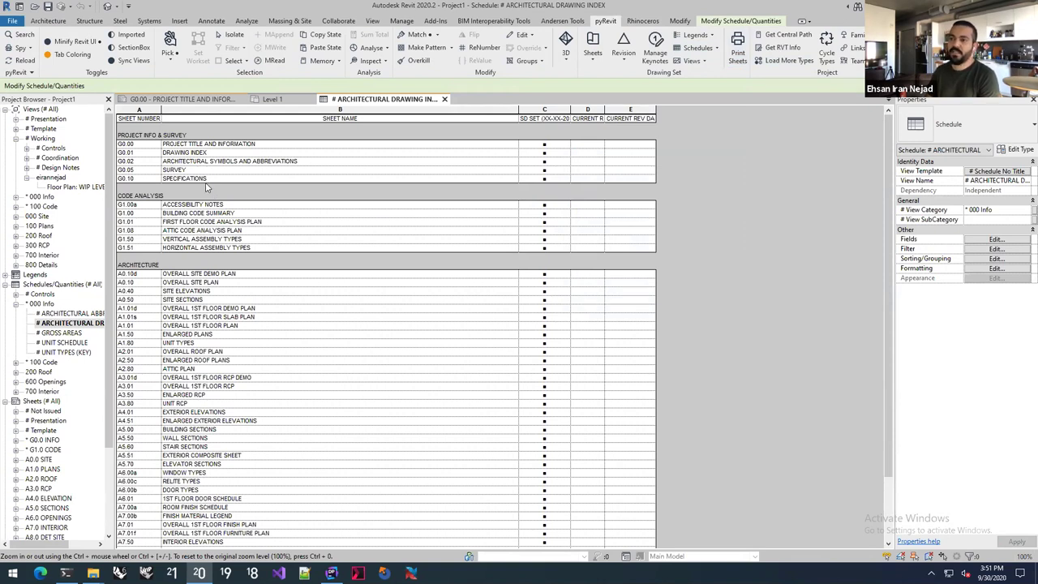
pyautogui.scroll(-3, 167, 345)
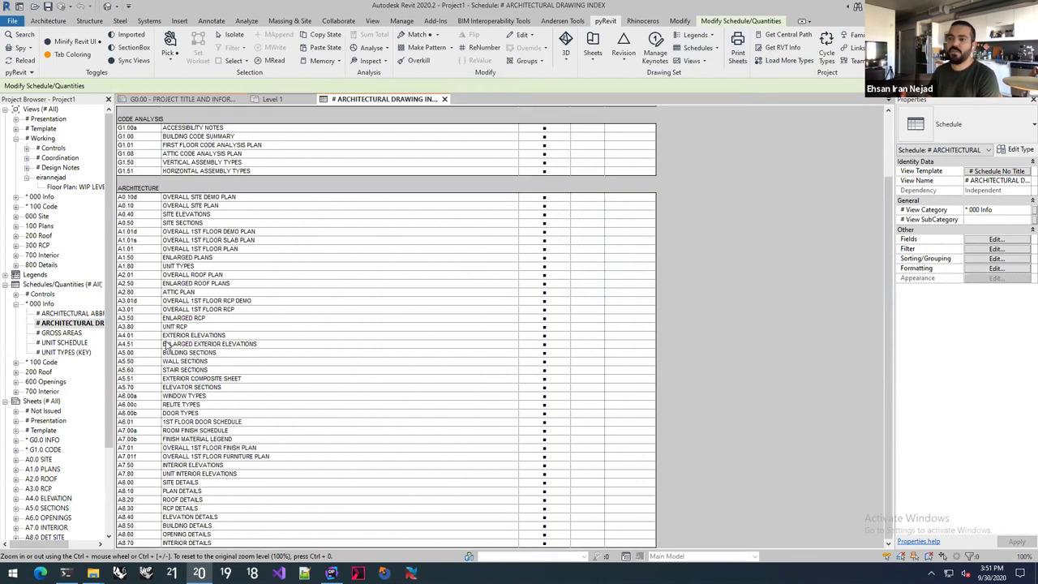
# Close the drawing index schedule and set Print Sheets to model Project1 with # ARCHITECTURAL DRAWING INDEX as the sheet index
pyautogui.scroll(3, 166, 349)
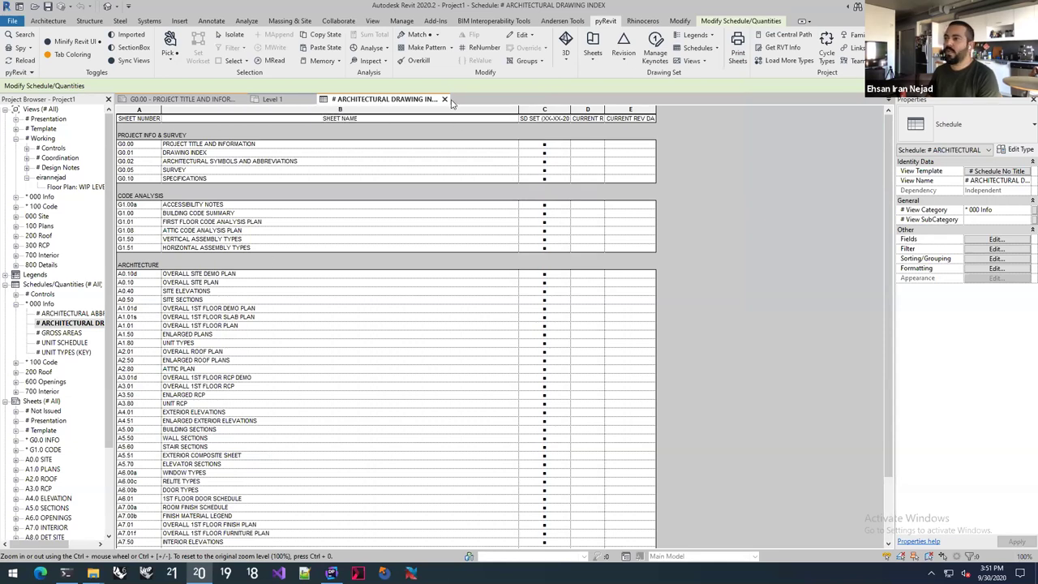
pyautogui.hotkey('ctrl', 'F4')
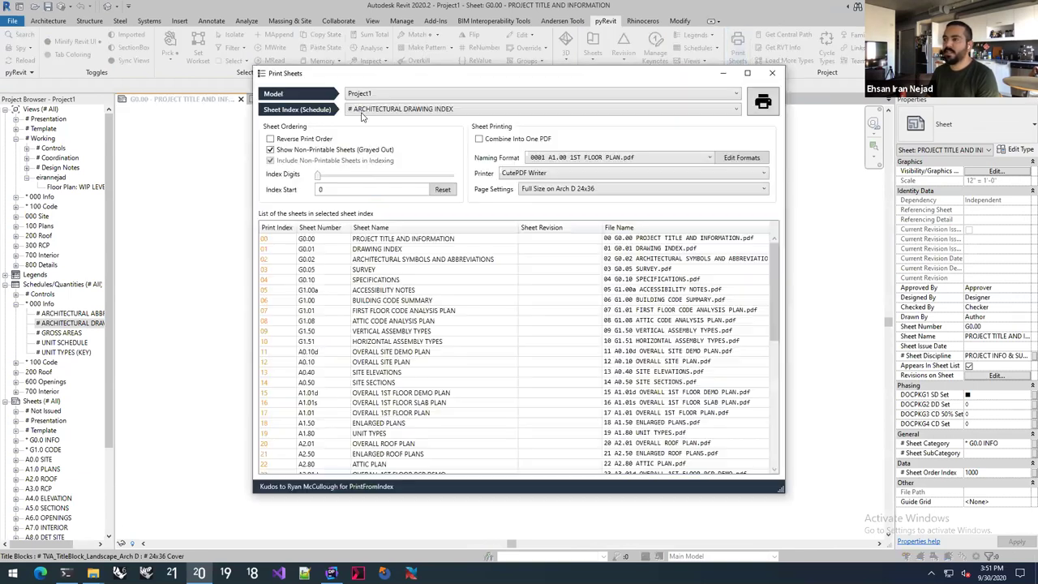
pyautogui.click(369, 95)
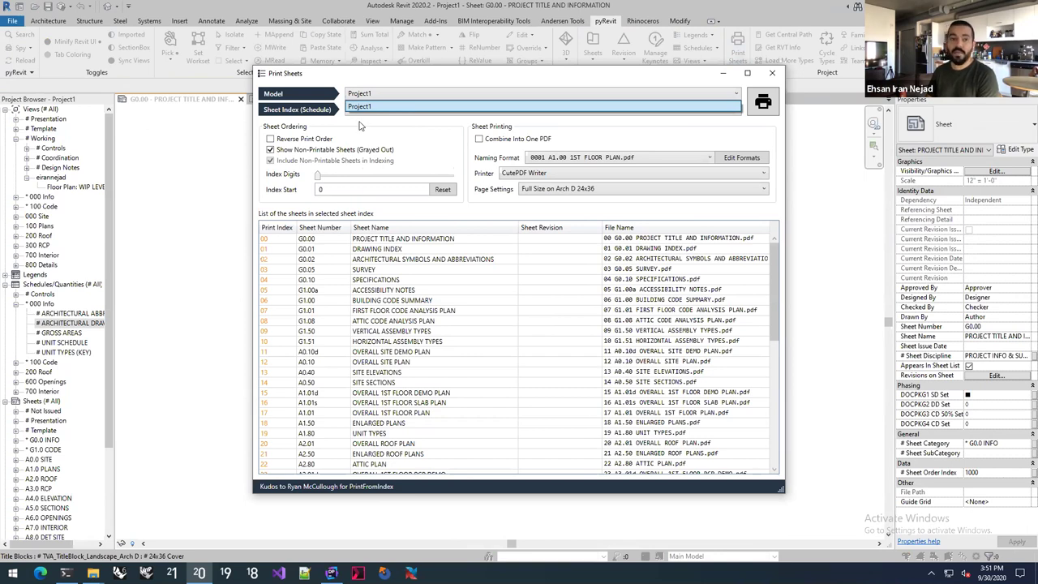
pyautogui.click(378, 95)
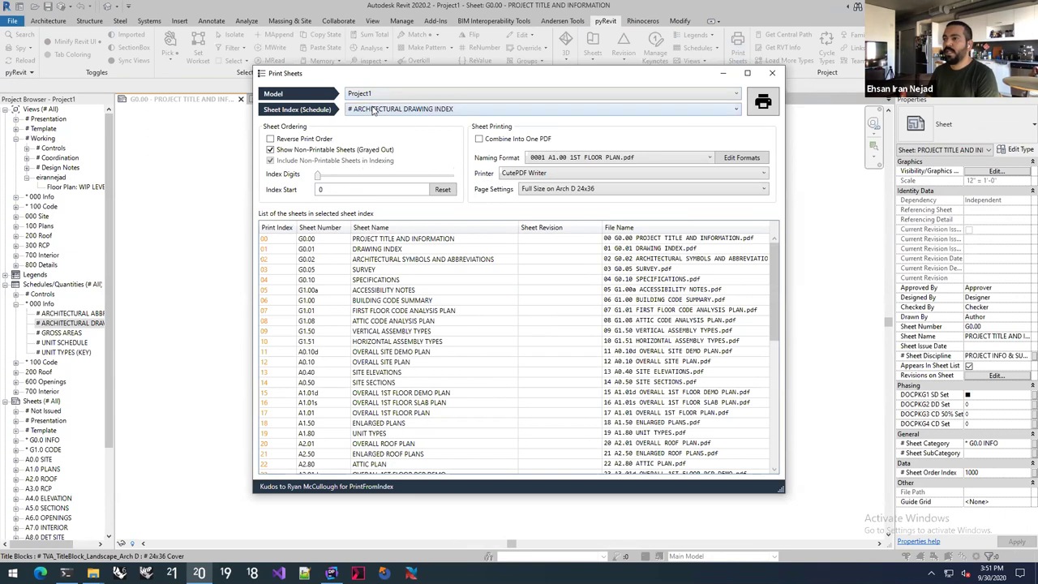
pyautogui.click(374, 110)
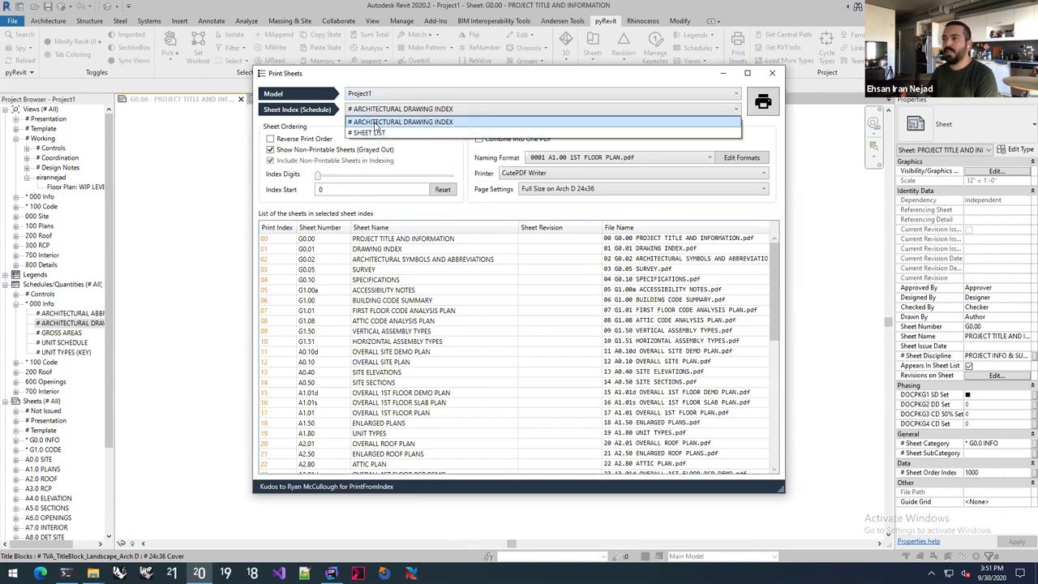
pyautogui.click(374, 121)
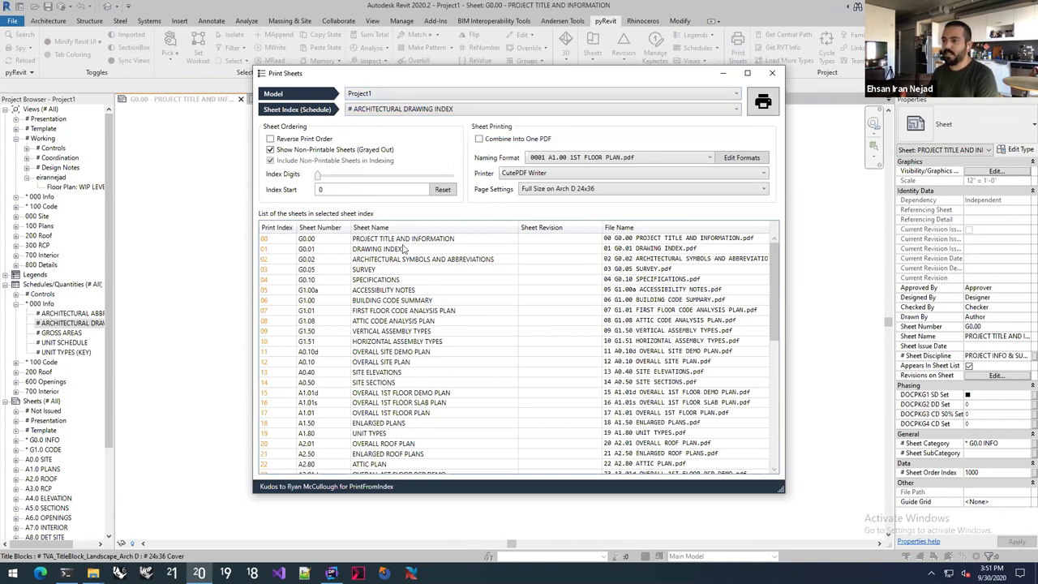
pyautogui.moveTo(772, 300)
pyautogui.mouseDown()
pyautogui.moveTo(773, 381)
pyautogui.moveTo(772, 298)
pyautogui.mouseUp()
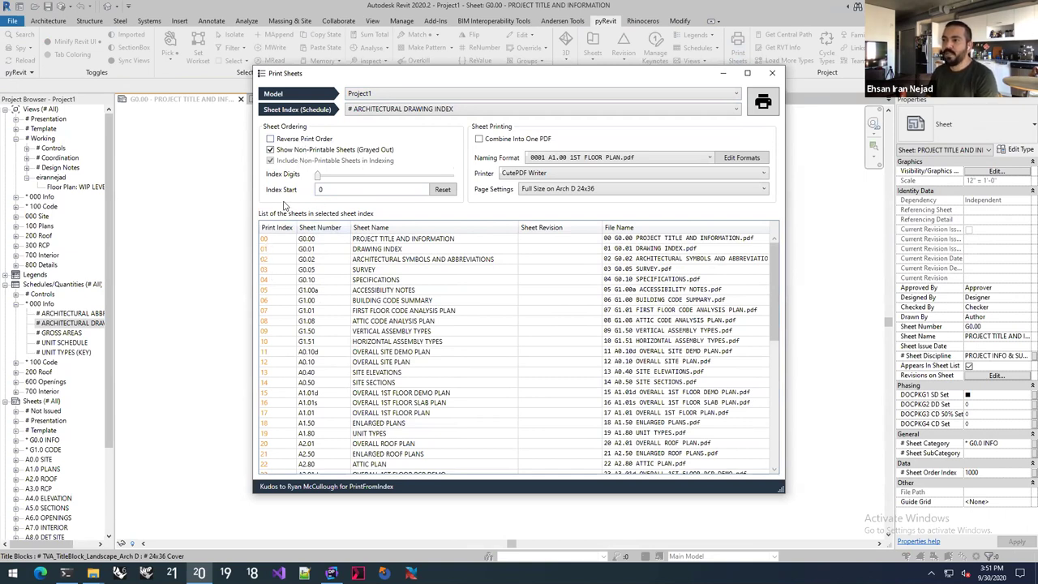
pyautogui.click(283, 231)
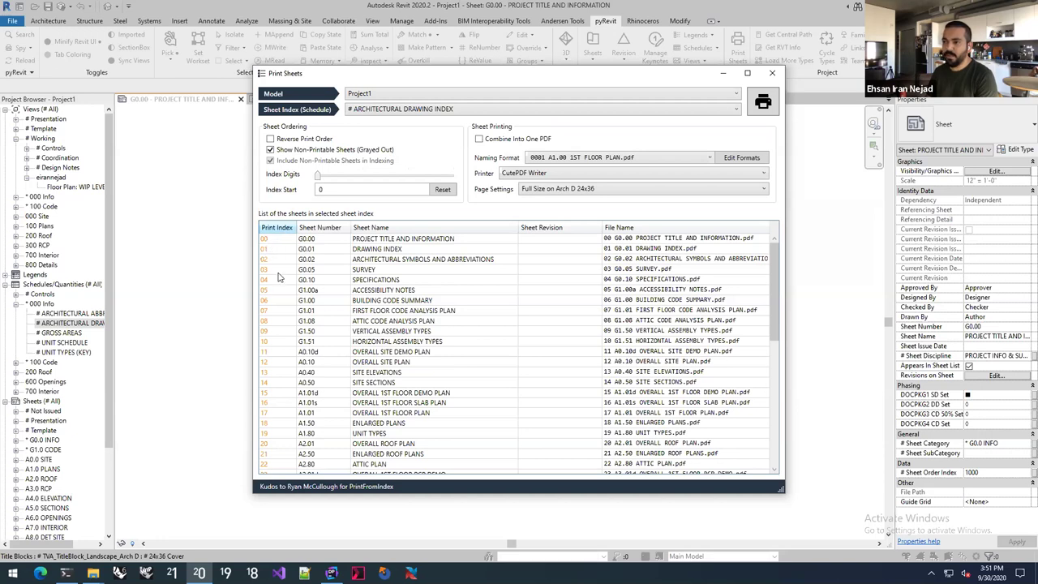
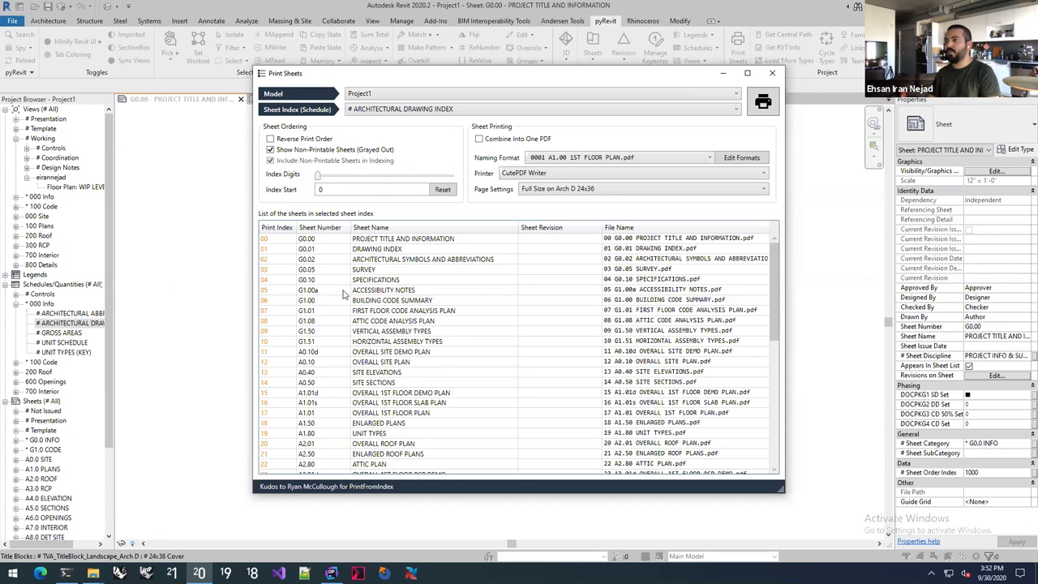
# Keep the sheets as separate PDFs and set their naming format to 0001_A1.00_1ST FLOOR PLAN.pdf
pyautogui.click(511, 139)
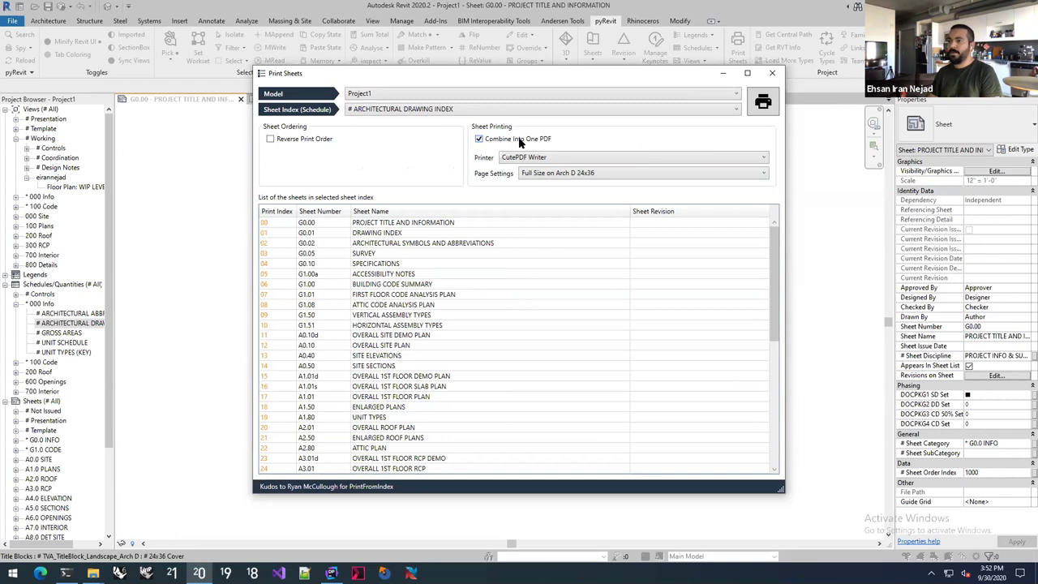
pyautogui.click(520, 141)
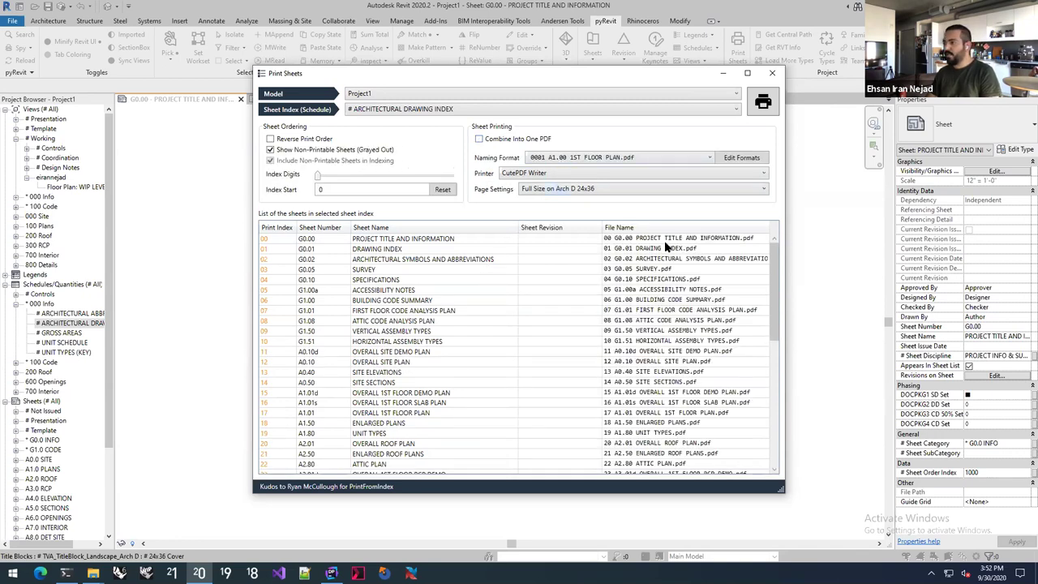
pyautogui.click(640, 252)
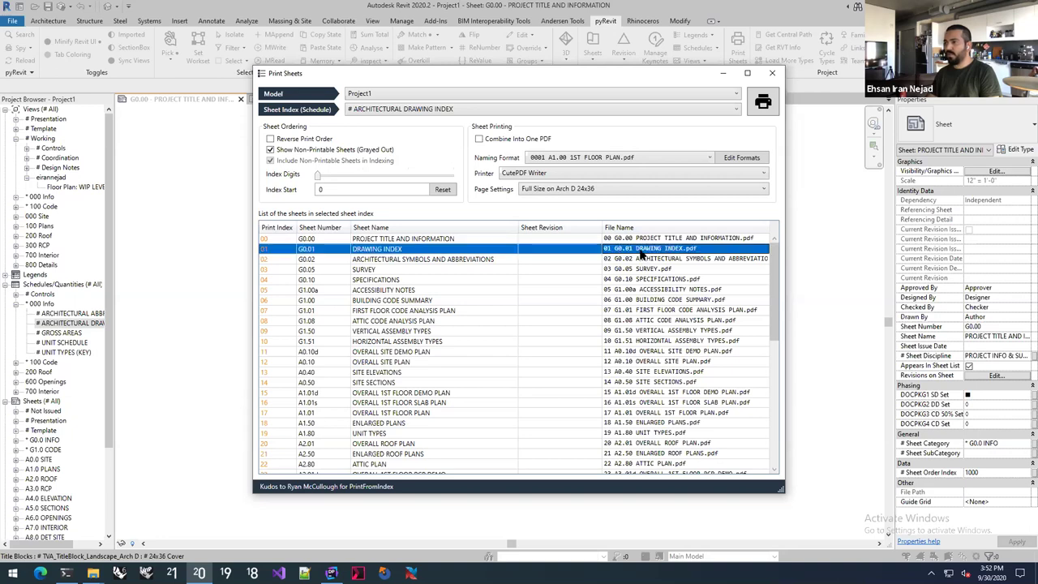
pyautogui.click(598, 160)
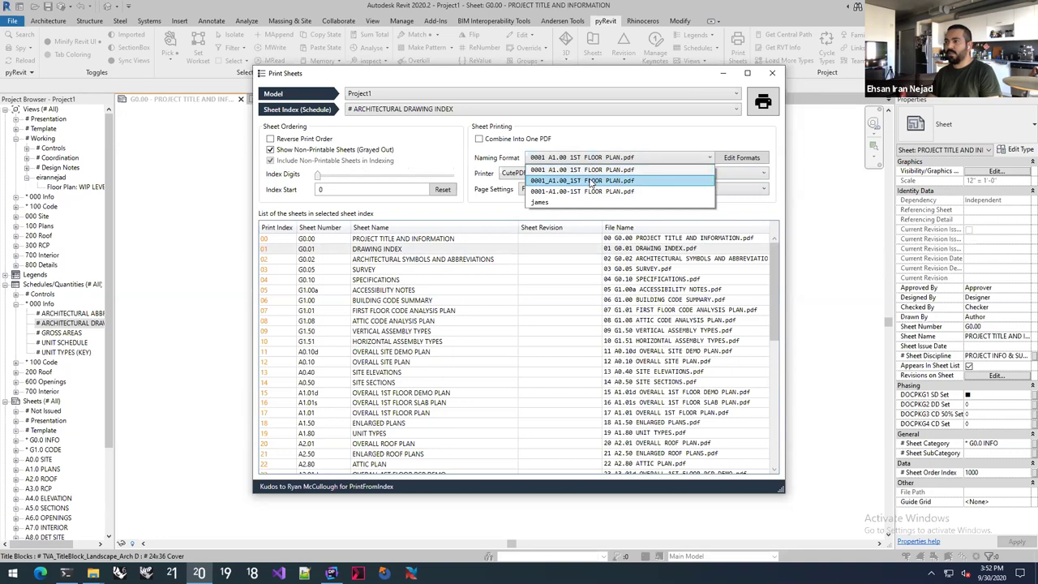
pyautogui.click(592, 182)
# Review the templates of the existing naming formats, including 0001 A1.00 1ST FLOOR PLAN.pdf, without editing them
pyautogui.click(741, 159)
pyautogui.click(361, 204)
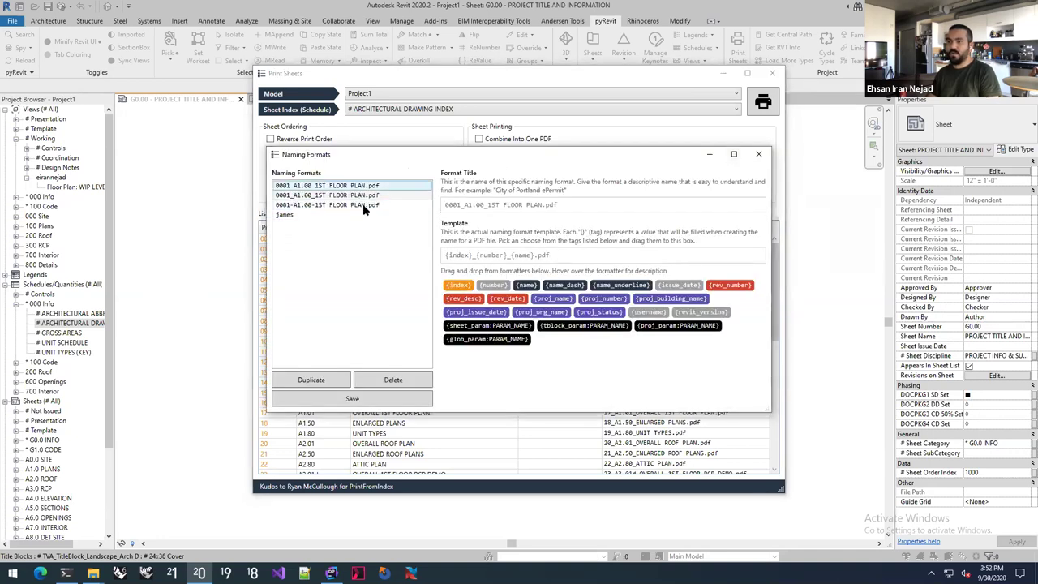
pyautogui.click(354, 186)
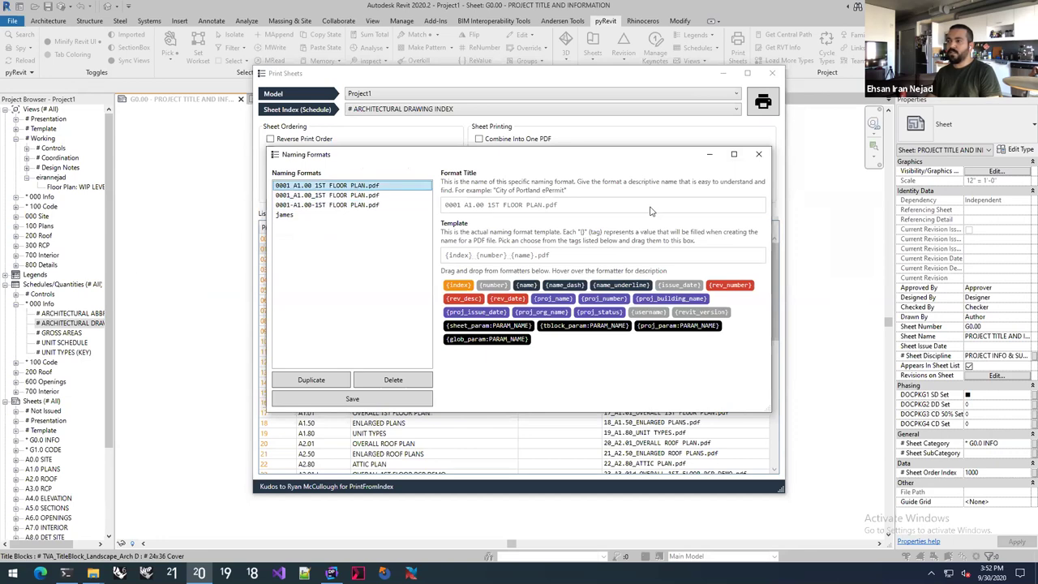
pyautogui.click(757, 155)
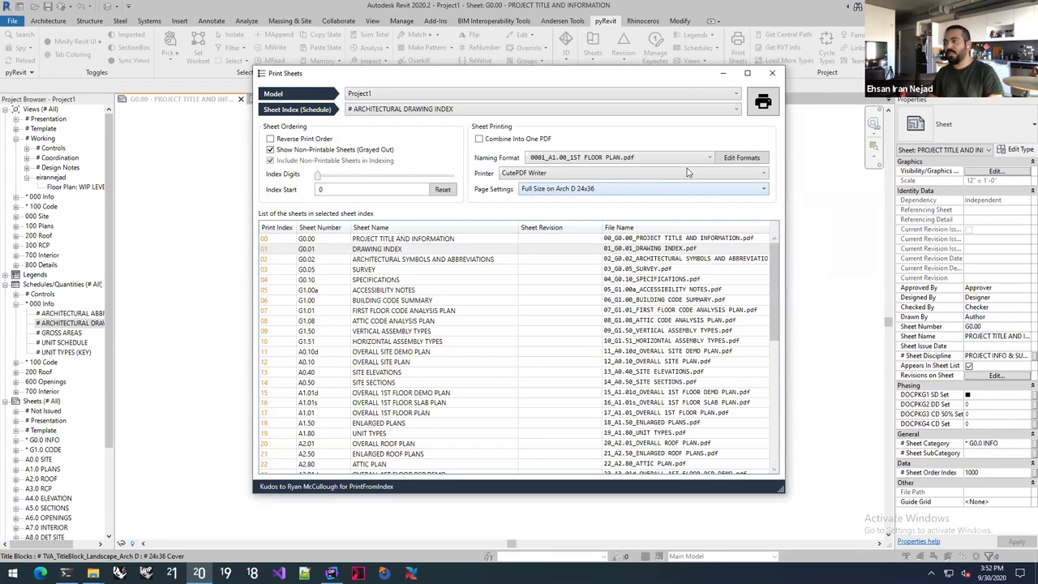
# Read the descriptions of the sheet, title block, project and global parameter tags available for naming templates
pyautogui.click(741, 158)
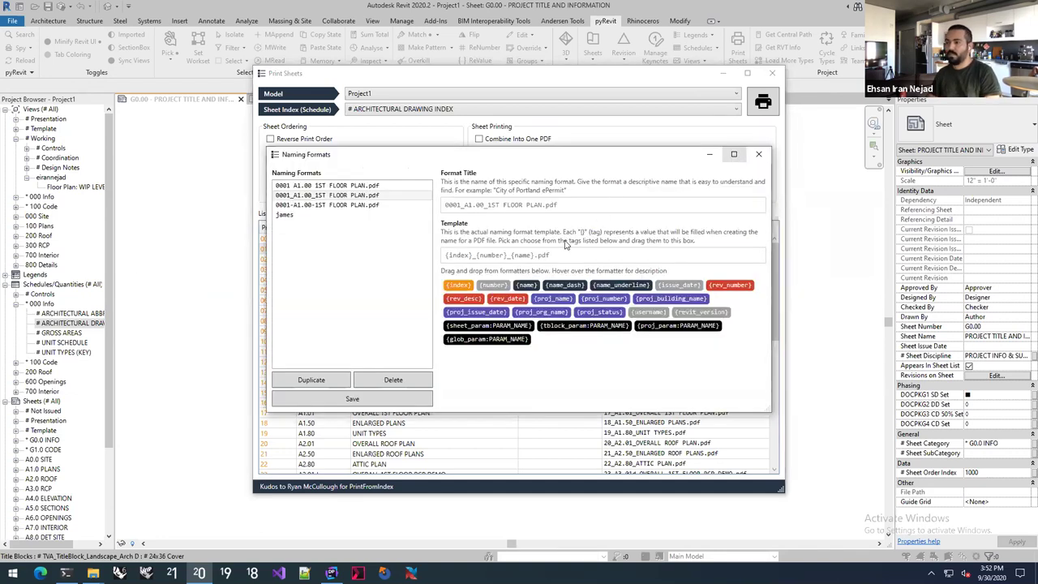
pyautogui.moveTo(491, 331)
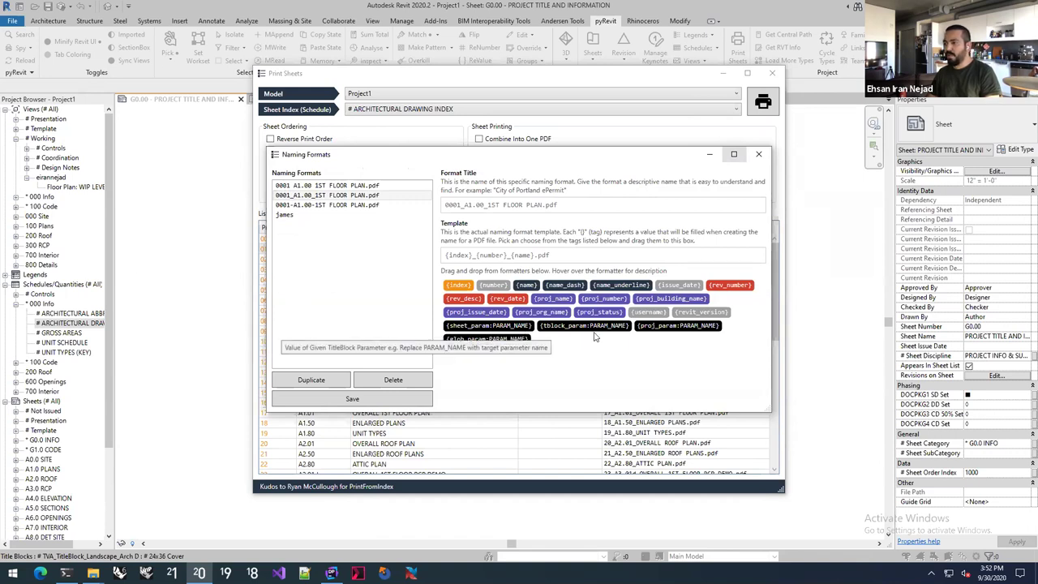
pyautogui.moveTo(593, 342)
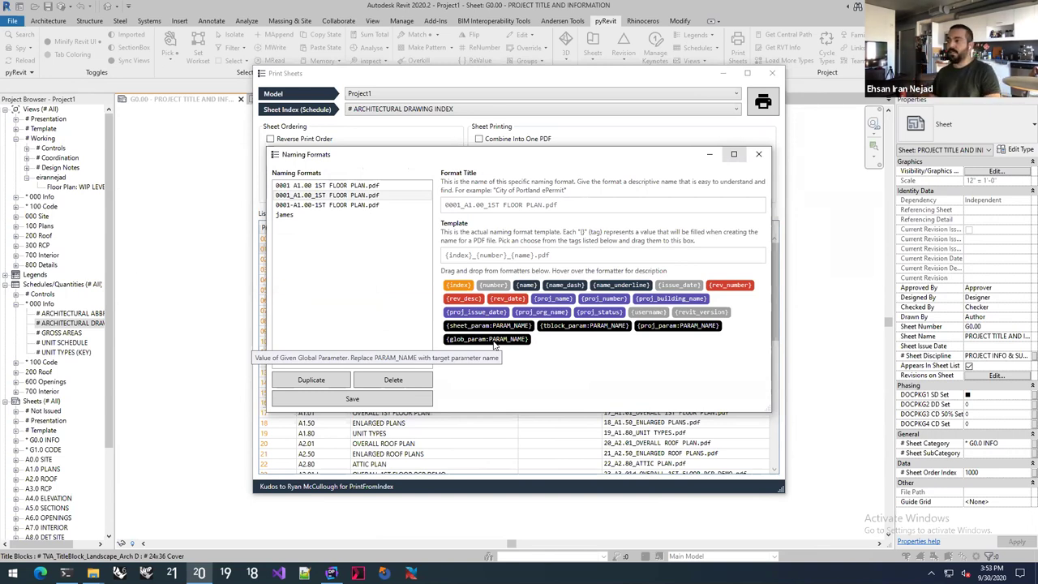
pyautogui.click(758, 154)
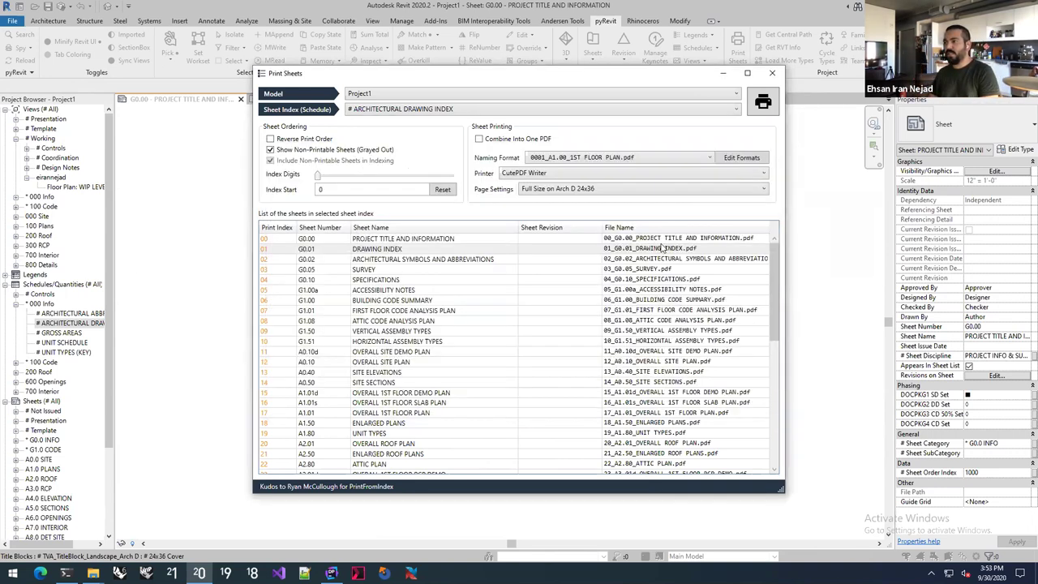
# Keep CutePDF Writer as the printer and set the page settings to <Variable Paper Size>
pyautogui.click(519, 173)
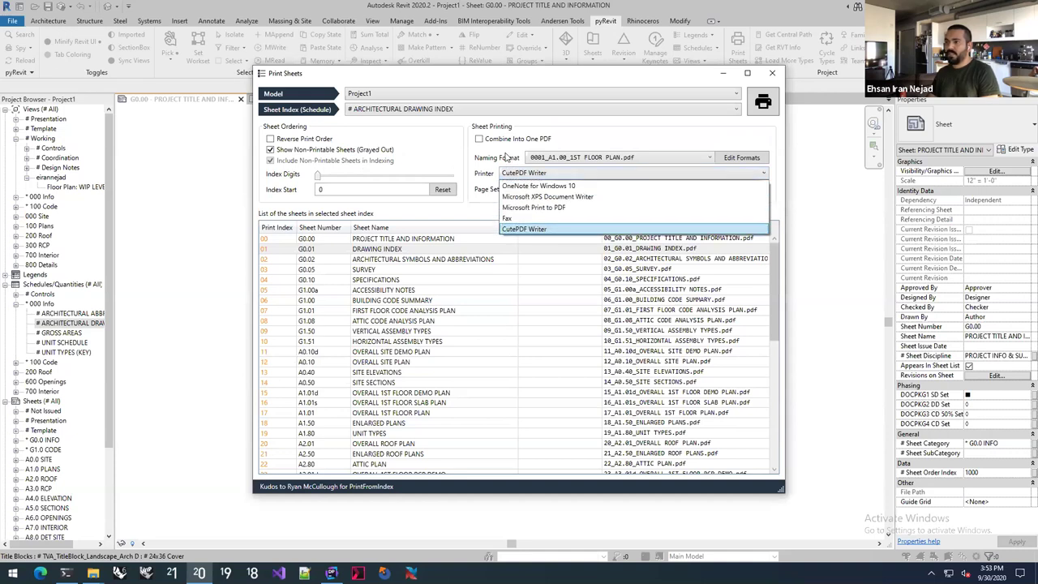
pyautogui.click(489, 178)
pyautogui.click(554, 189)
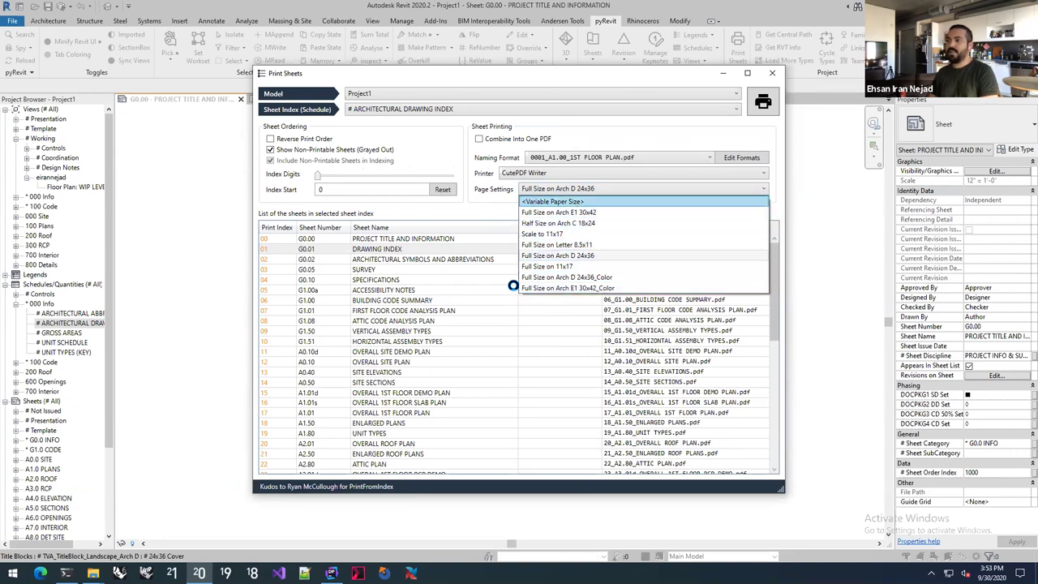
pyautogui.press('Return')
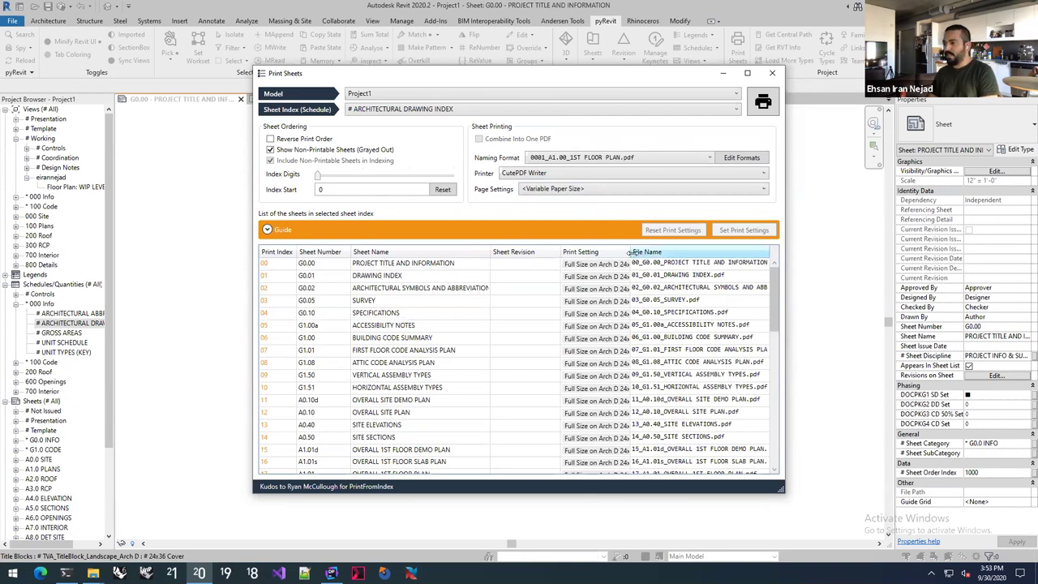
# Widen the Print Setting column and enlarge the Print Sheets window so each sheet's setting is readable
pyautogui.moveTo(629, 252); pyautogui.dragTo(689, 252)
pyautogui.moveTo(582, 77); pyautogui.dragTo(438, 50)
pyautogui.moveTo(641, 353); pyautogui.dragTo(789, 353)
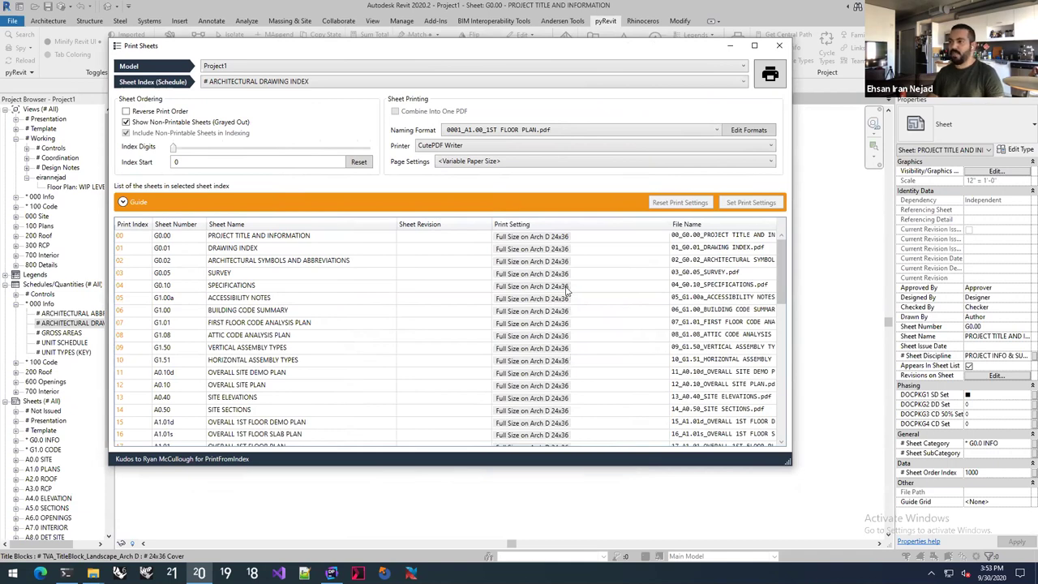
# Try to assign an individual print setting to sheet G0.10 SPECIFICATIONS
pyautogui.click(240, 285)
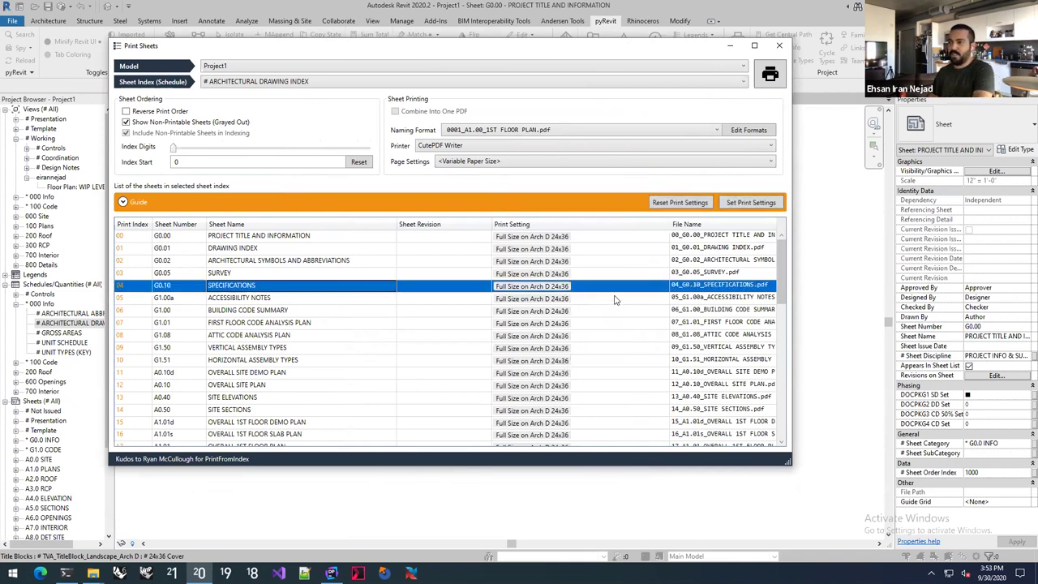
pyautogui.click(752, 203)
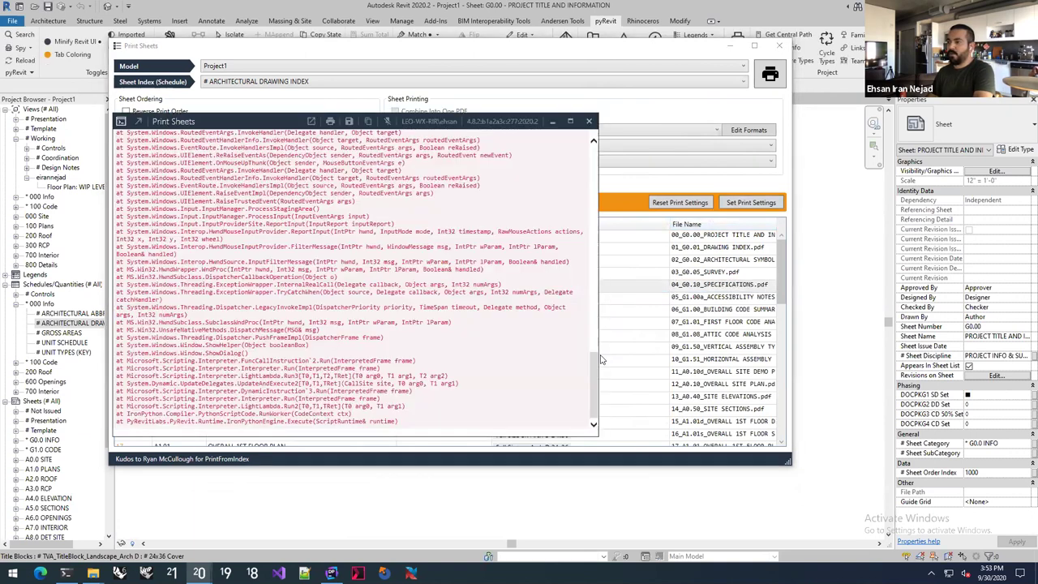
pyautogui.scroll(10, 596, 178)
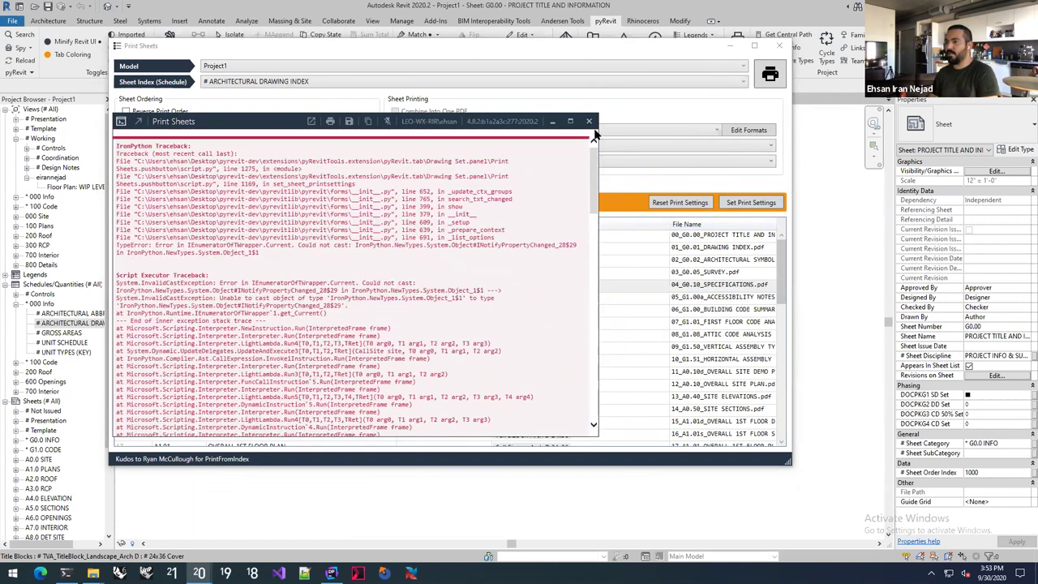
pyautogui.click(589, 121)
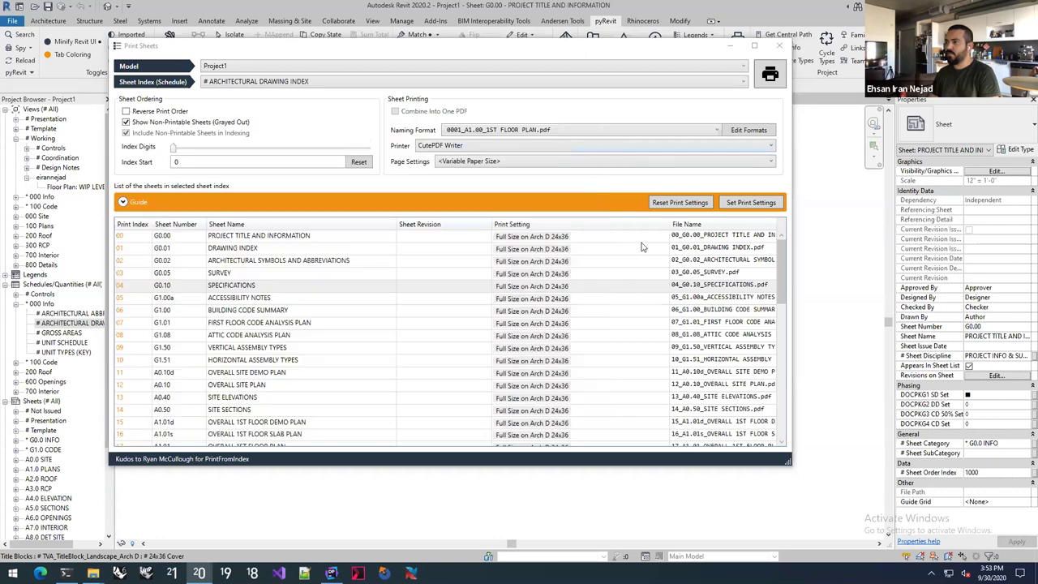
# Read the guide on title block print settings, close Print Sheets and view the G0.00 sheet's title block
pyautogui.click(571, 287)
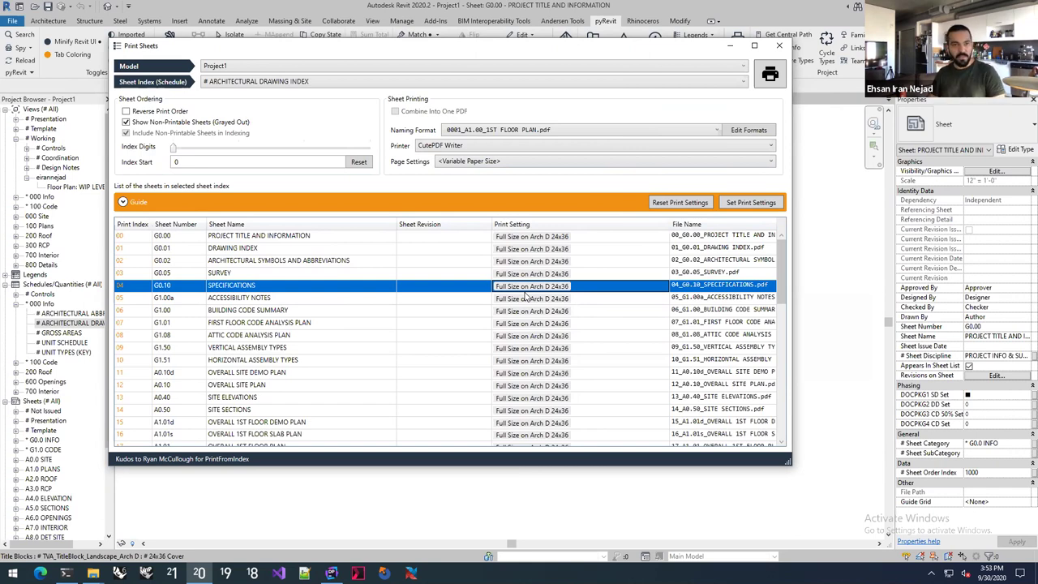
pyautogui.moveTo(484, 49); pyautogui.dragTo(514, 75)
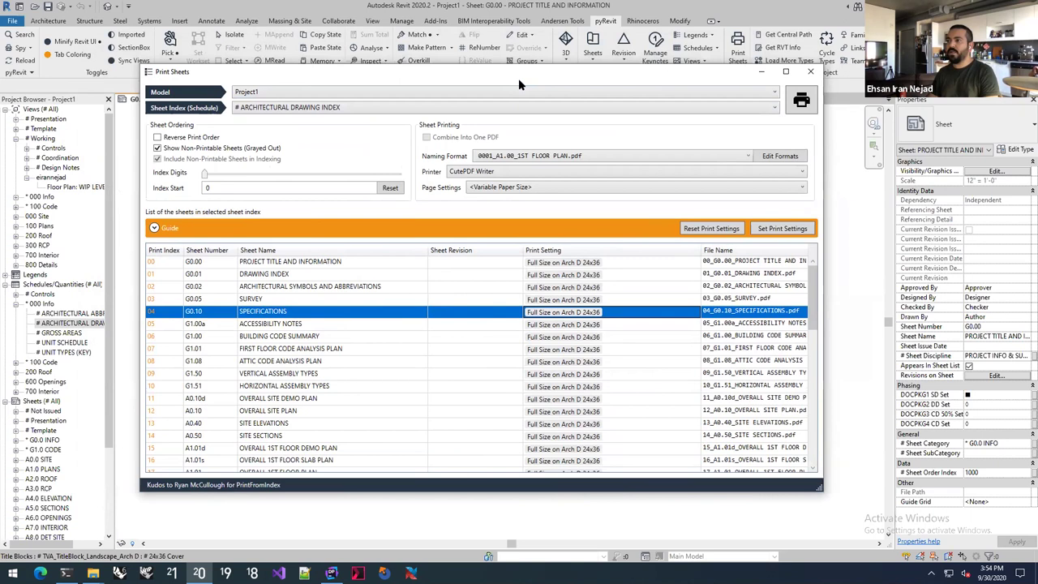
pyautogui.moveTo(523, 82); pyautogui.dragTo(542, 89)
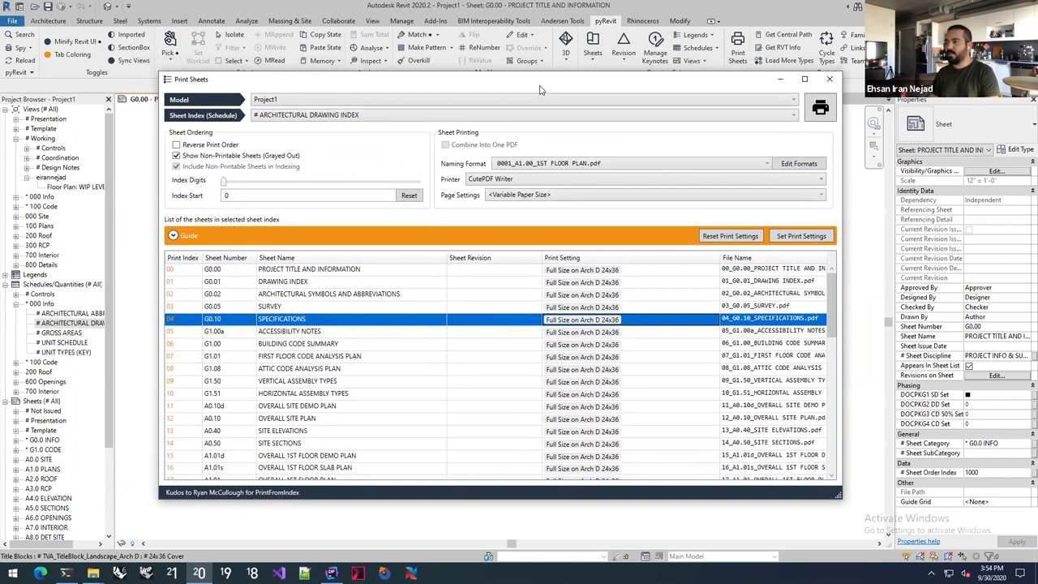
pyautogui.click(209, 234)
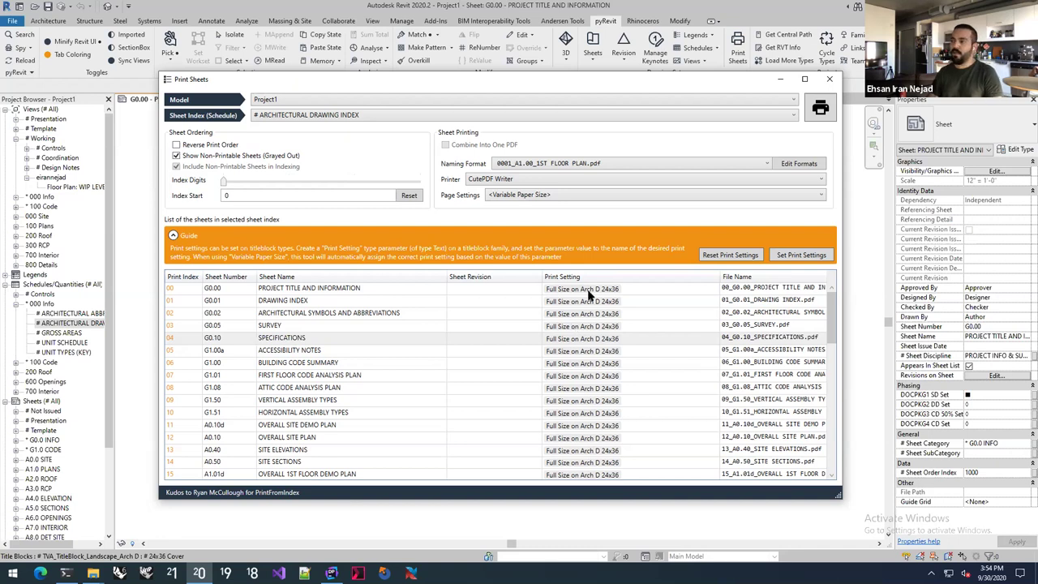
pyautogui.click(828, 79)
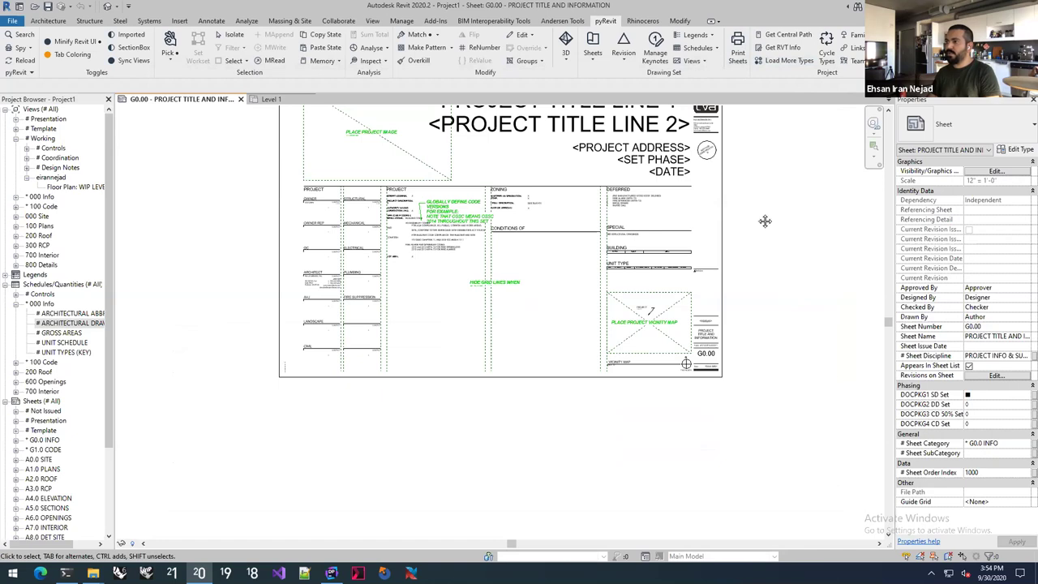
pyautogui.scroll(3, 714, 215)
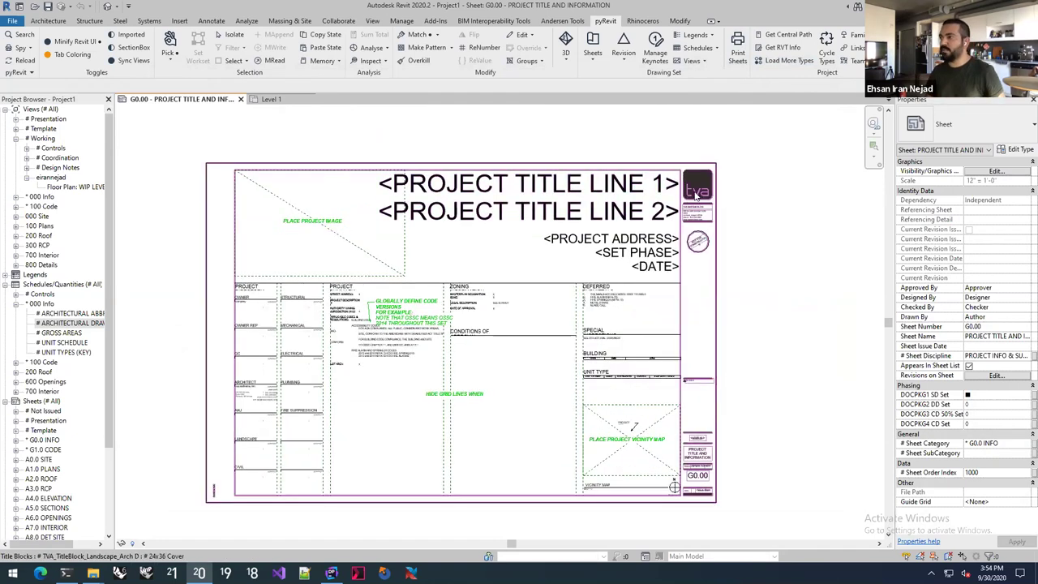
pyautogui.moveTo(722, 203); pyautogui.dragTo(734, 199, button='middle')
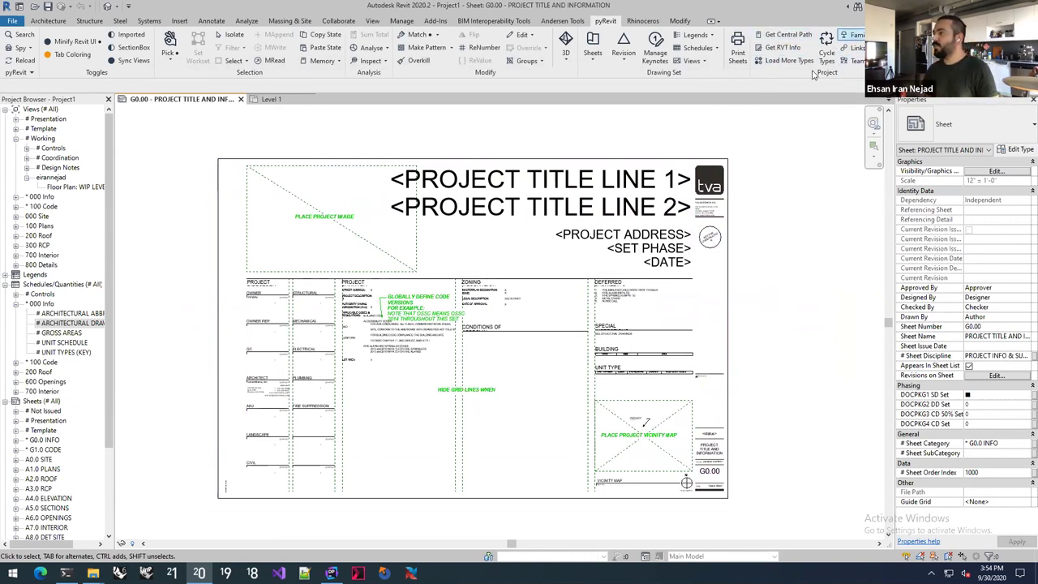
# Check the current model's central path, then read the RVT info of Materials Doc.rvt from the Desktop and close the report
pyautogui.click(784, 35)
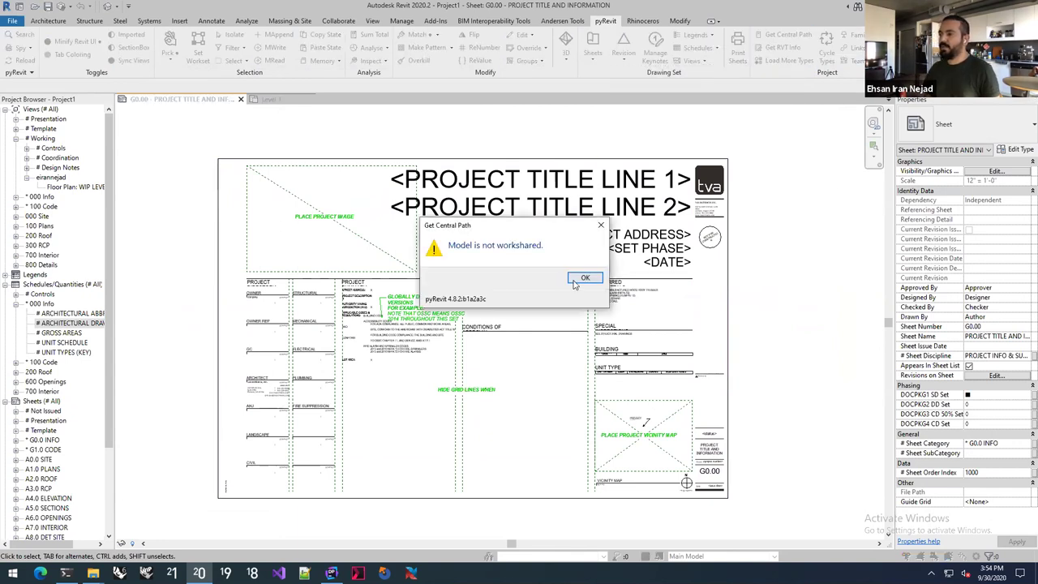
pyautogui.click(584, 279)
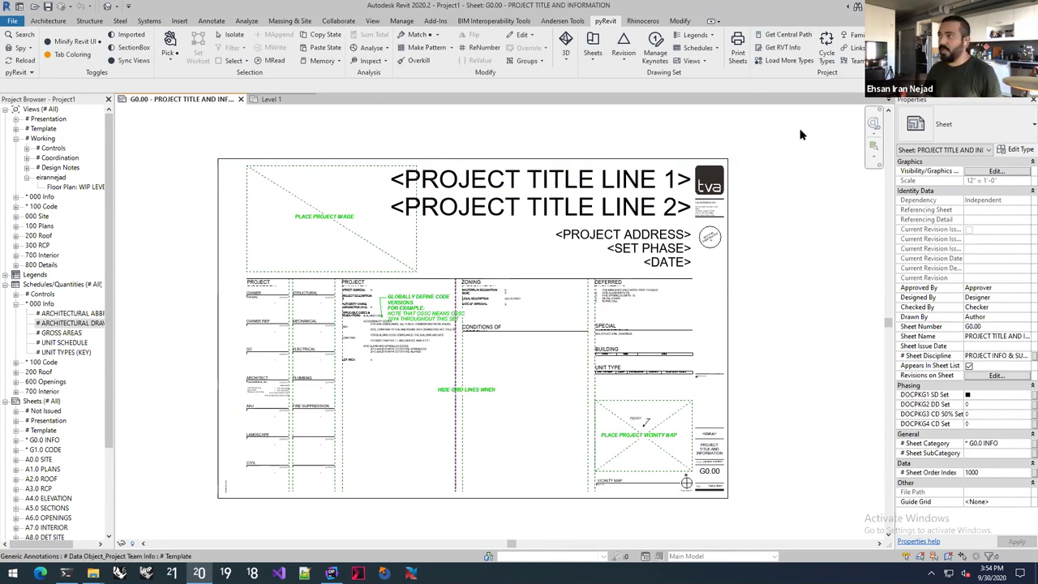
pyautogui.click(781, 47)
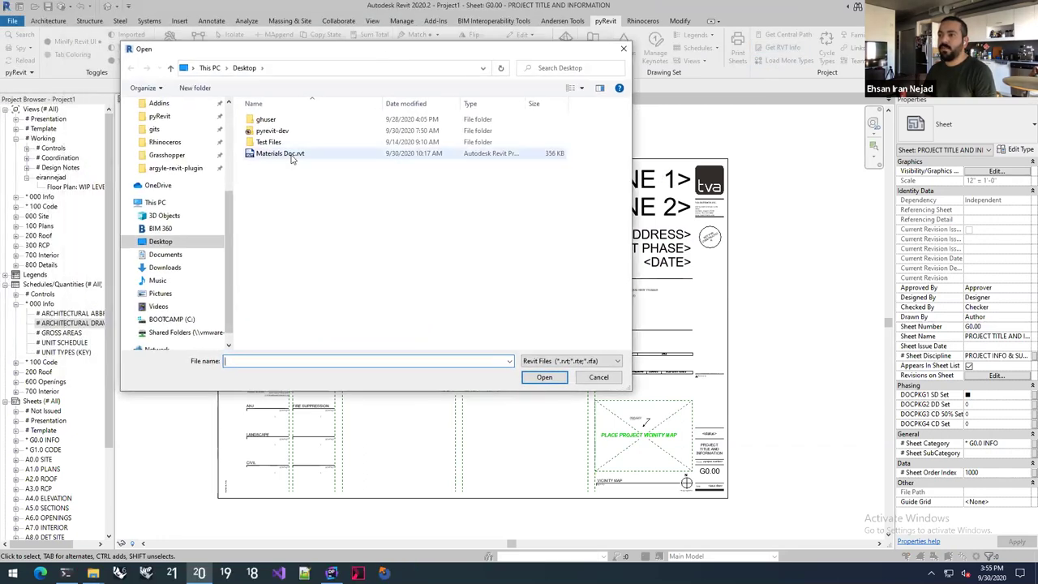
pyautogui.doubleClick(287, 158)
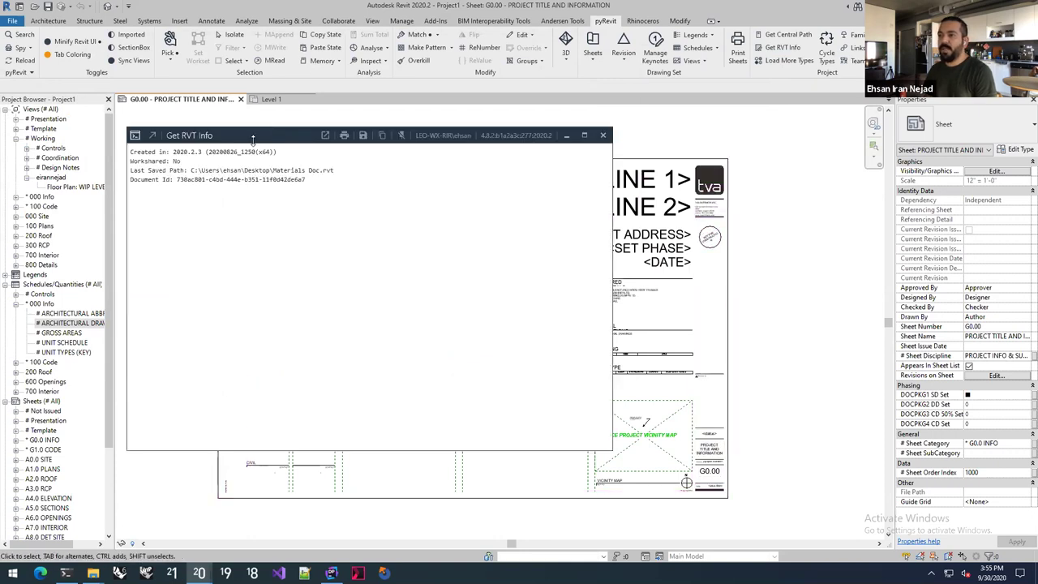
pyautogui.moveTo(261, 138); pyautogui.dragTo(262, 114)
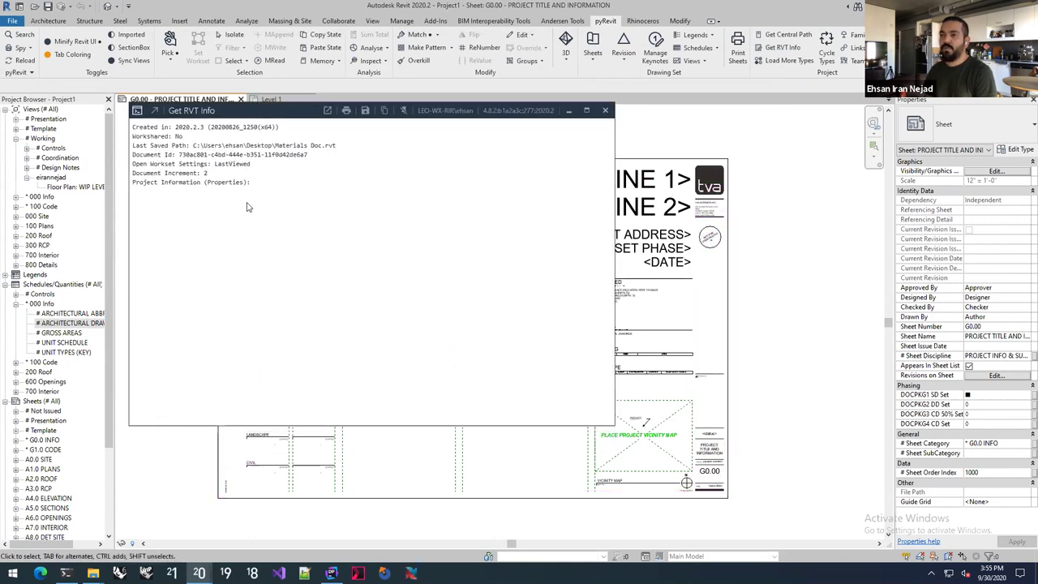
pyautogui.moveTo(175, 127); pyautogui.dragTo(205, 128)
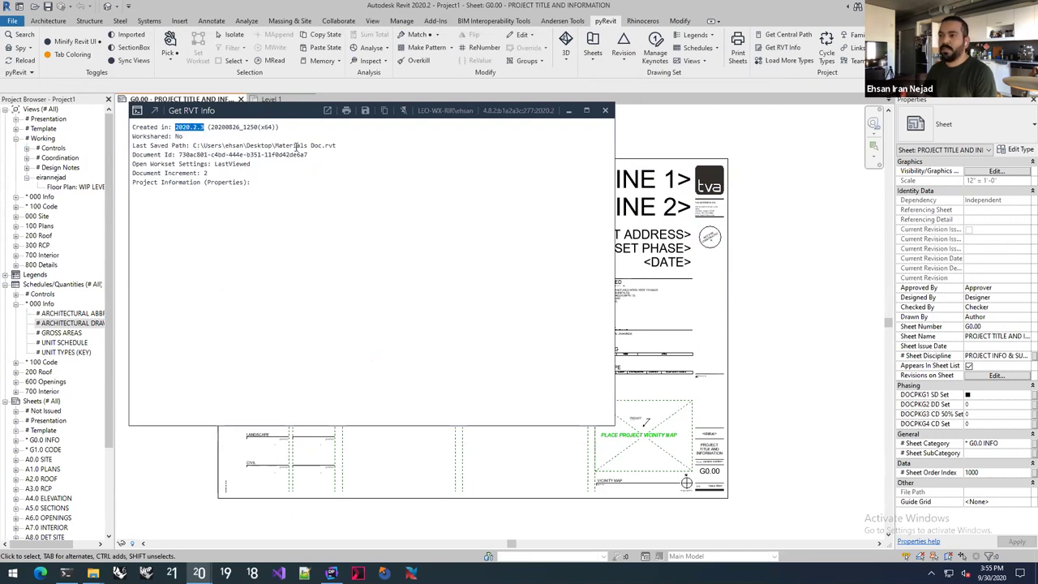
pyautogui.moveTo(133, 182); pyautogui.dragTo(259, 191)
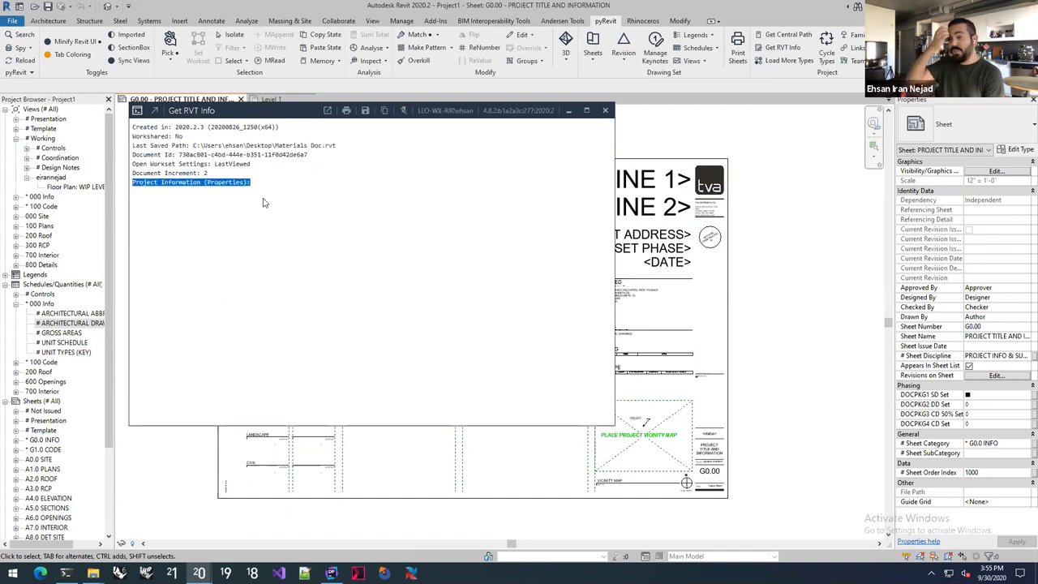
pyautogui.click(604, 111)
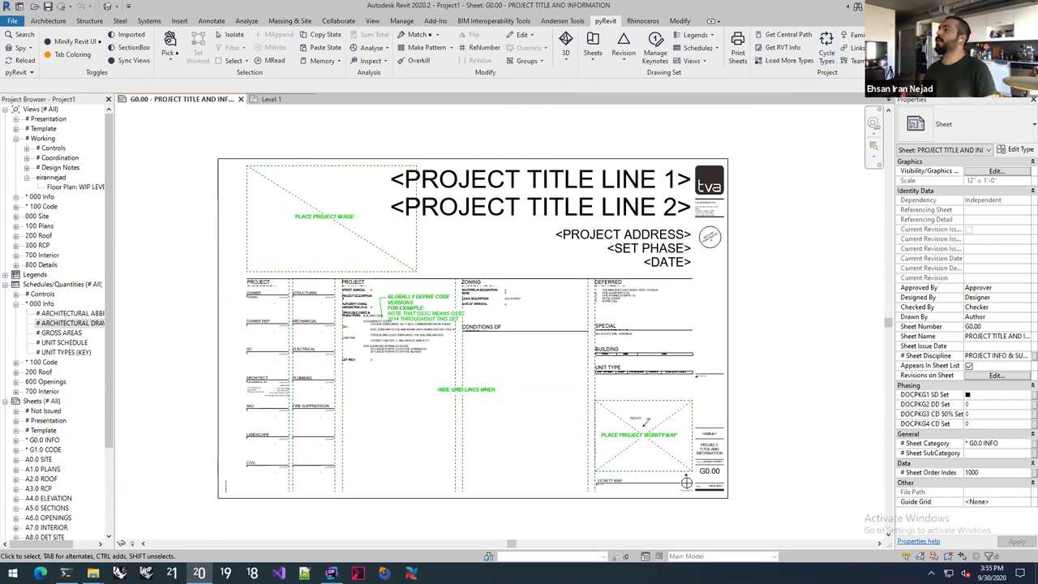
# Examine the removal options offered by the Wipe Model Components tool and close them without wiping anything
pyautogui.click(827, 58)
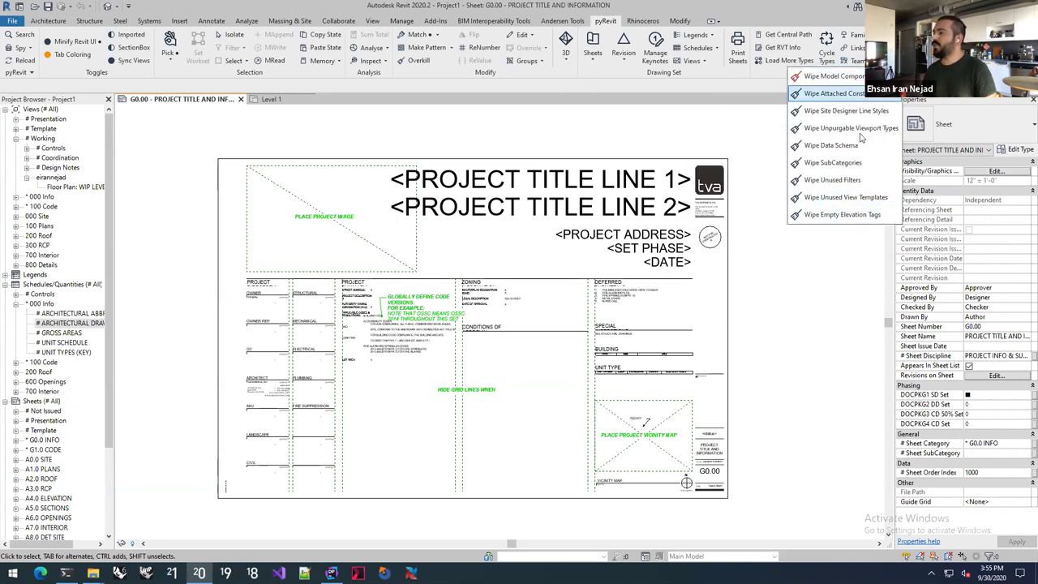
pyautogui.click(733, 102)
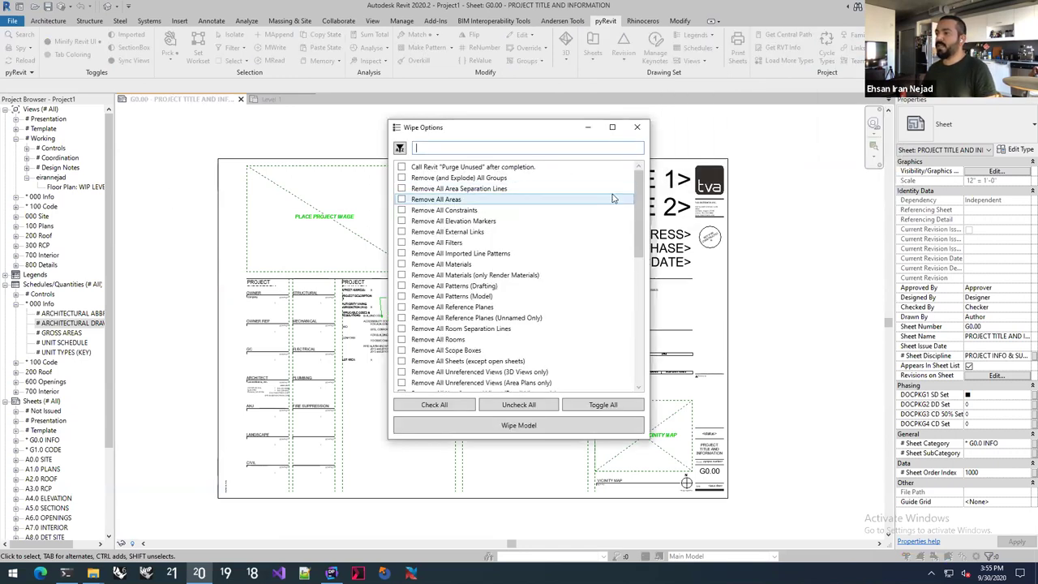
pyautogui.moveTo(638, 198); pyautogui.dragTo(647, 316)
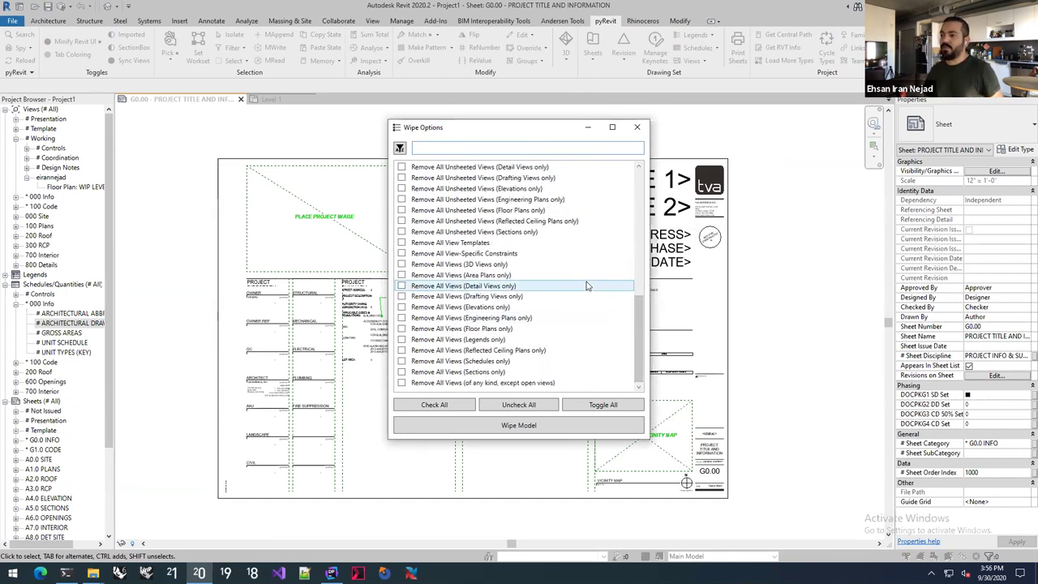
pyautogui.scroll(4, 578, 299)
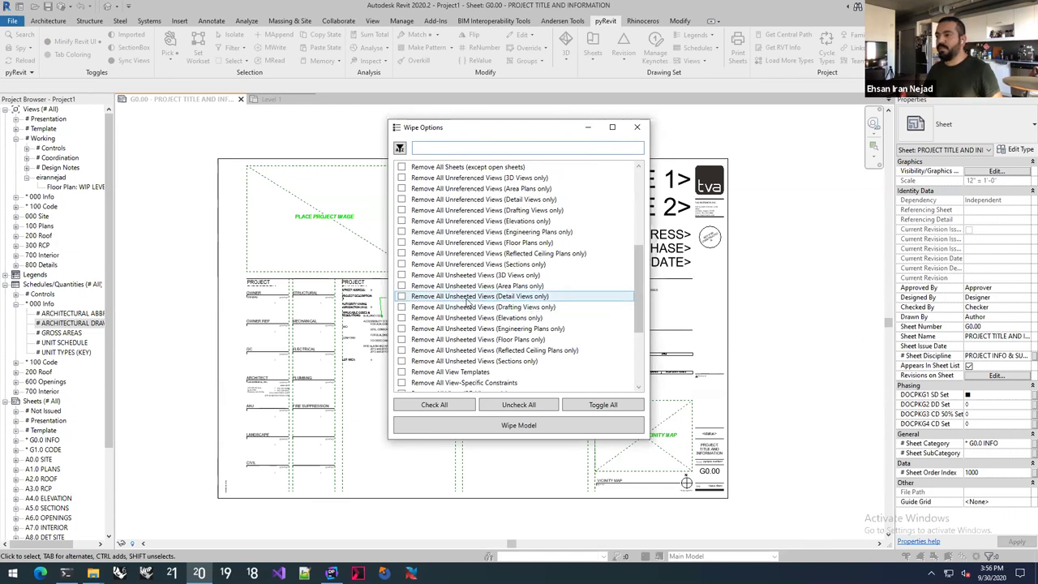
pyautogui.scroll(1, 468, 302)
pyautogui.scroll(2, 470, 280)
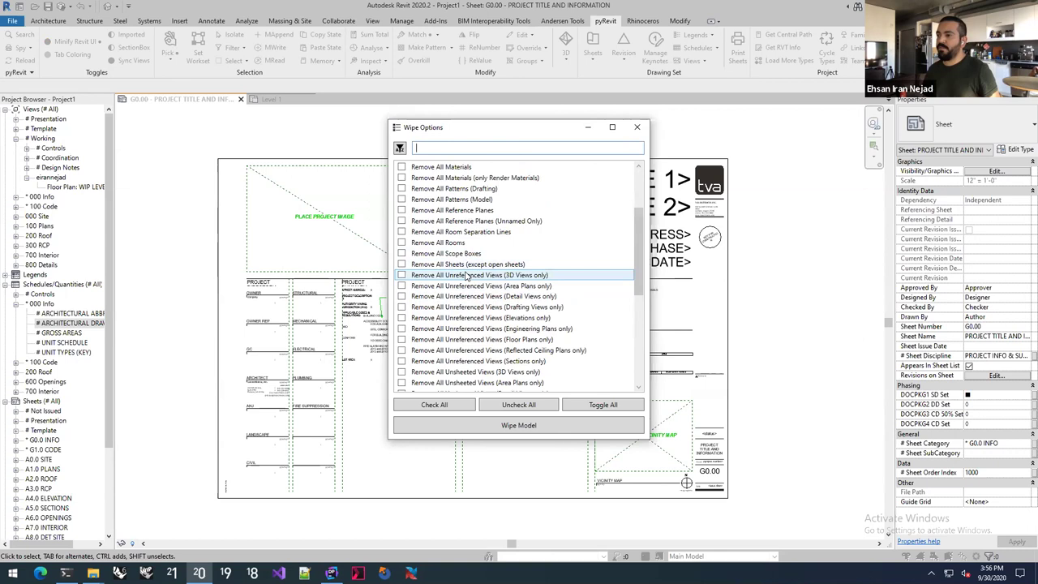
pyautogui.scroll(1, 454, 236)
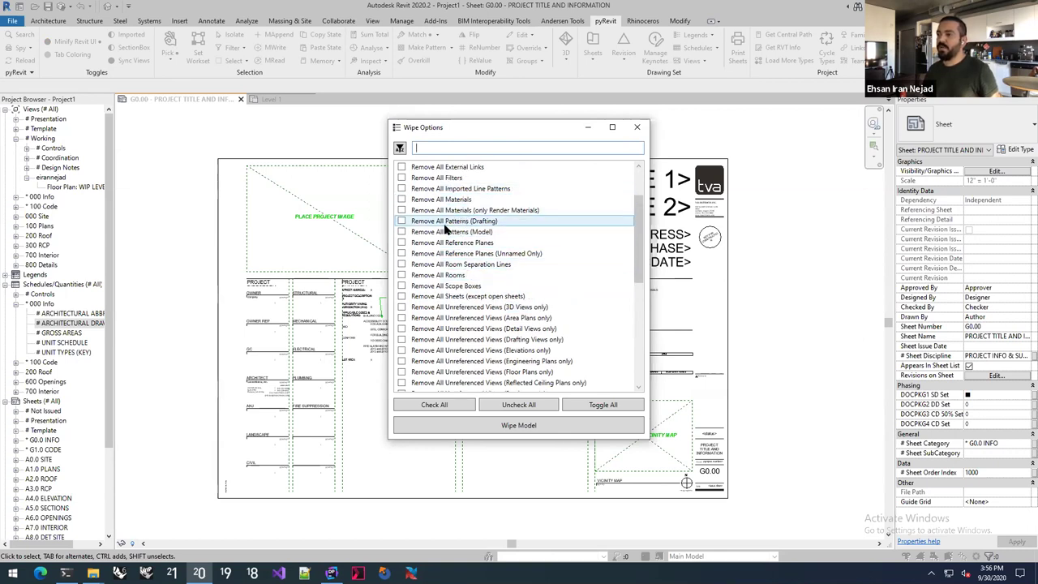
pyautogui.scroll(2, 448, 227)
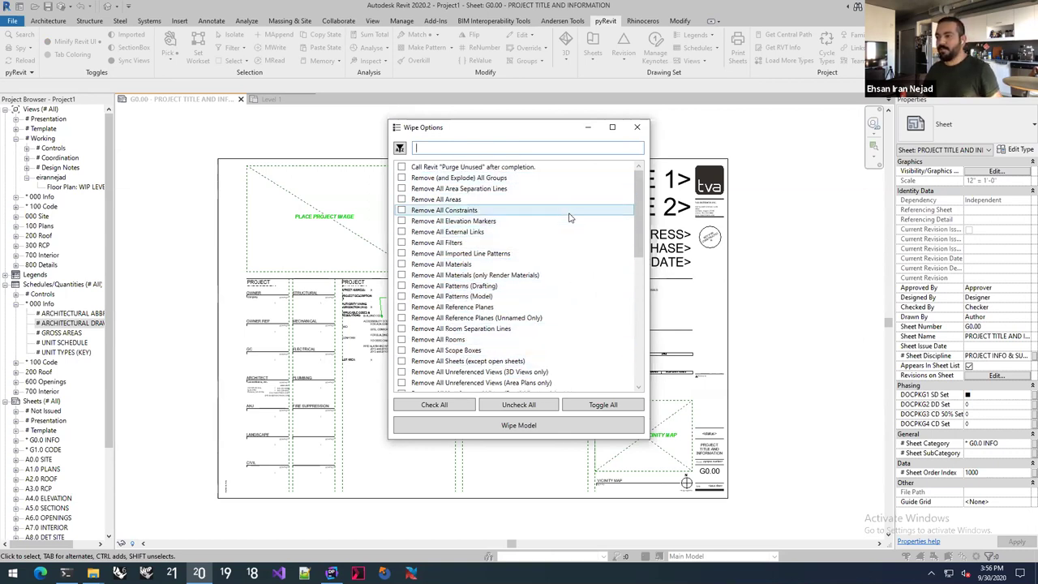
pyautogui.click(637, 127)
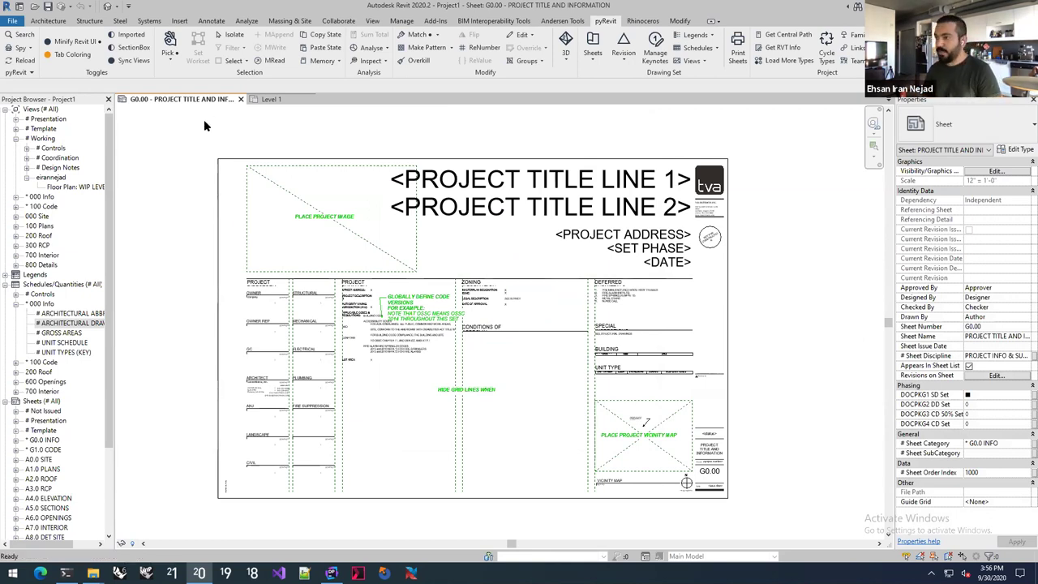
# Open the project Test Model - Caseworks.rvt from the Families folder of the BIM Library
pyautogui.hotkey('ctrl', 'o')
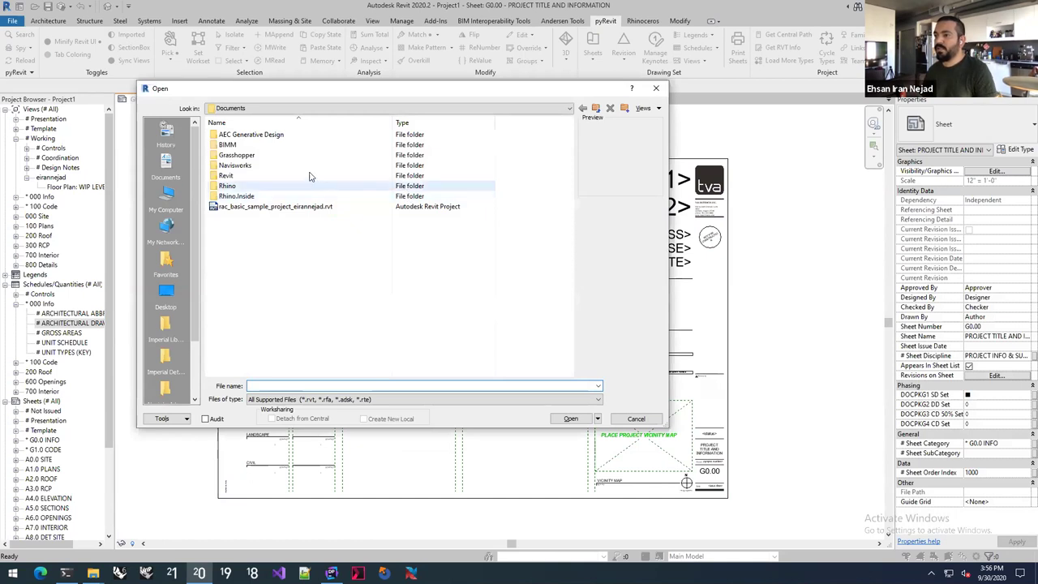
pyautogui.doubleClick(262, 144)
pyautogui.doubleClick(256, 146)
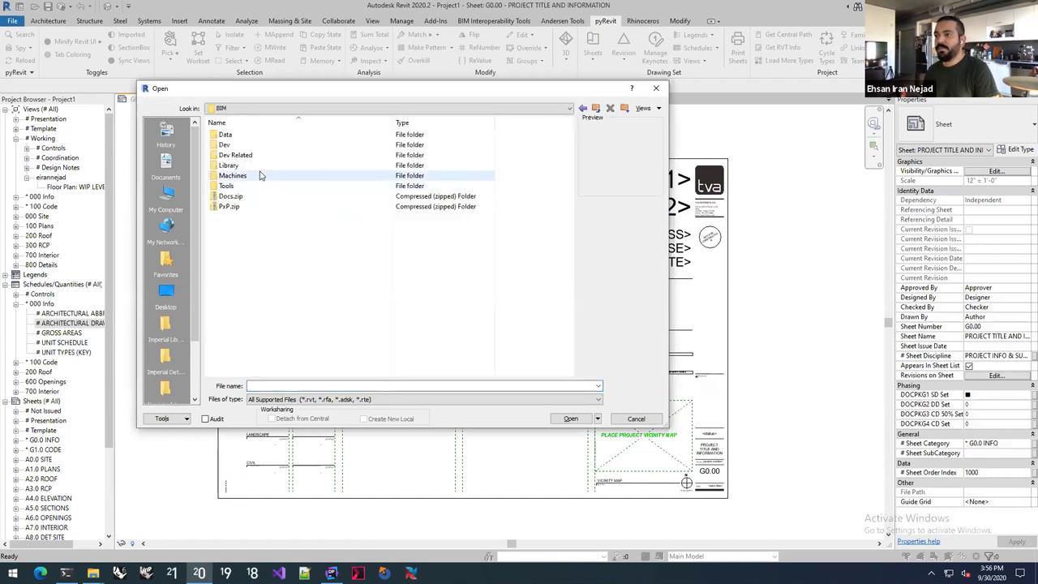
pyautogui.doubleClick(258, 167)
pyautogui.doubleClick(253, 175)
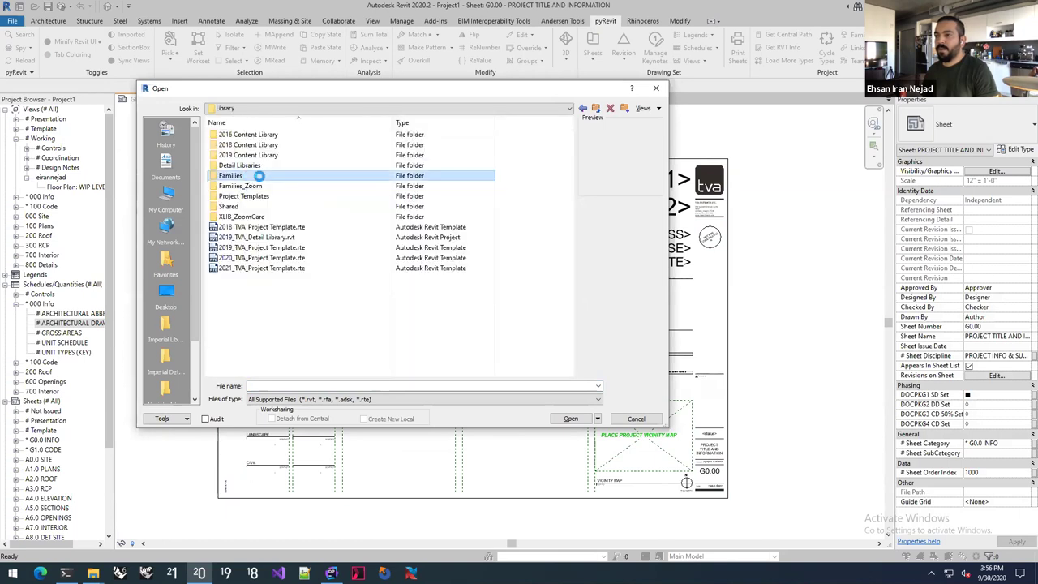
pyautogui.click(272, 330)
pyautogui.scroll(-1, 271, 330)
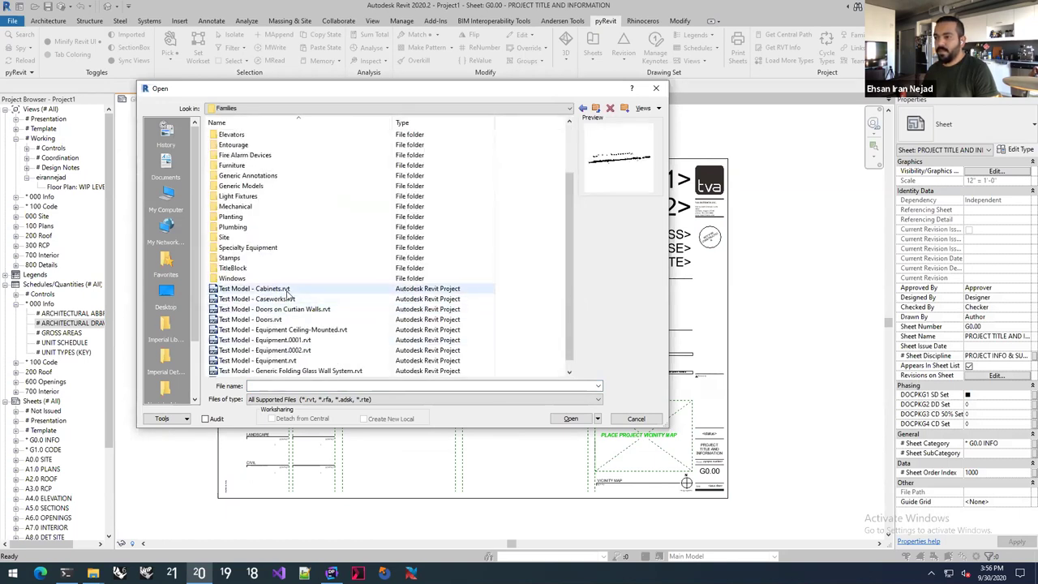
pyautogui.click(559, 419)
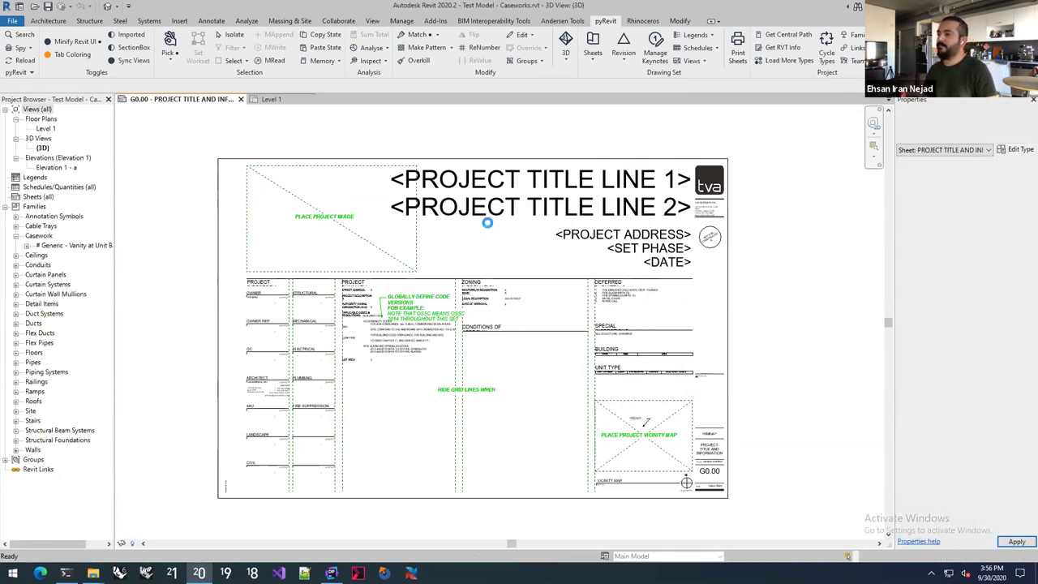
# Copy the Vanity at Unit Bathroom_Corner casework in the 3D view to a spot directly in front of the original
pyautogui.keyDown('shift'); pyautogui.moveTo(509, 257); pyautogui.dragTo(529, 354, button='middle'); pyautogui.keyUp('shift')
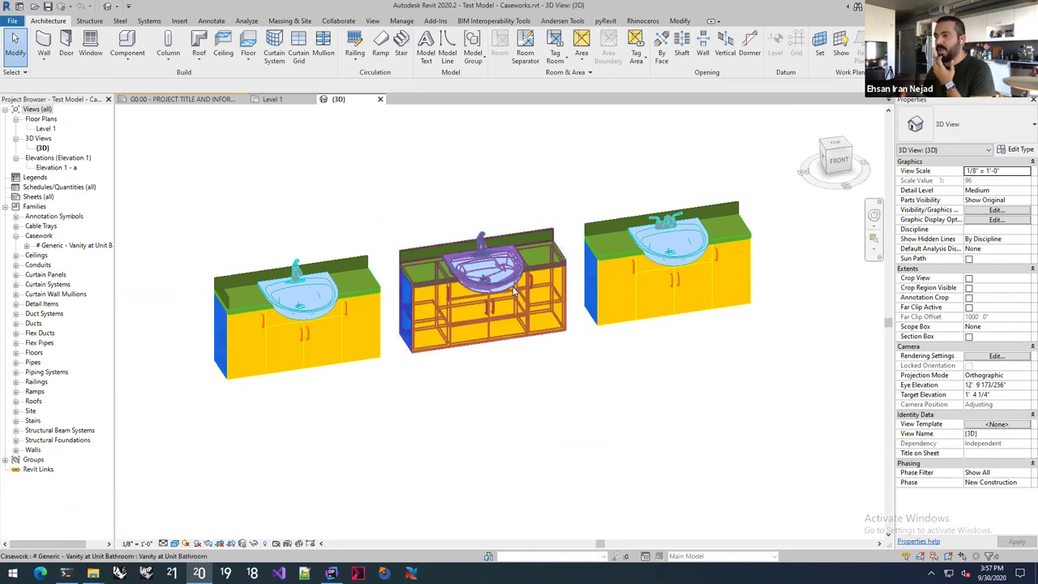
pyautogui.keyDown('shift'); pyautogui.moveTo(512, 292); pyautogui.dragTo(484, 304, button='middle'); pyautogui.keyUp('shift')
pyautogui.click(484, 305)
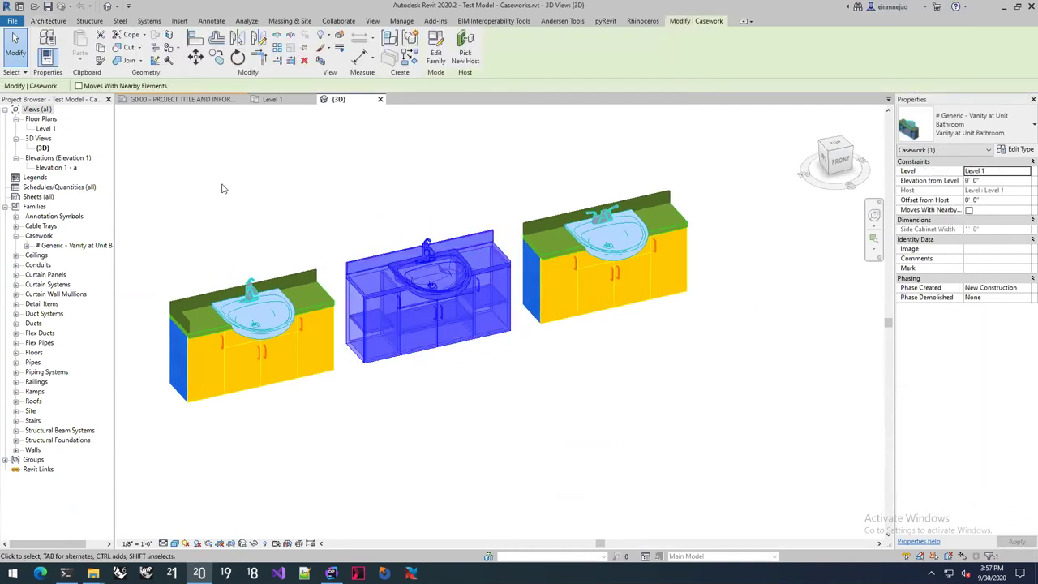
pyautogui.click(217, 286)
pyautogui.moveTo(217, 231); pyautogui.dragTo(313, 238, button='middle')
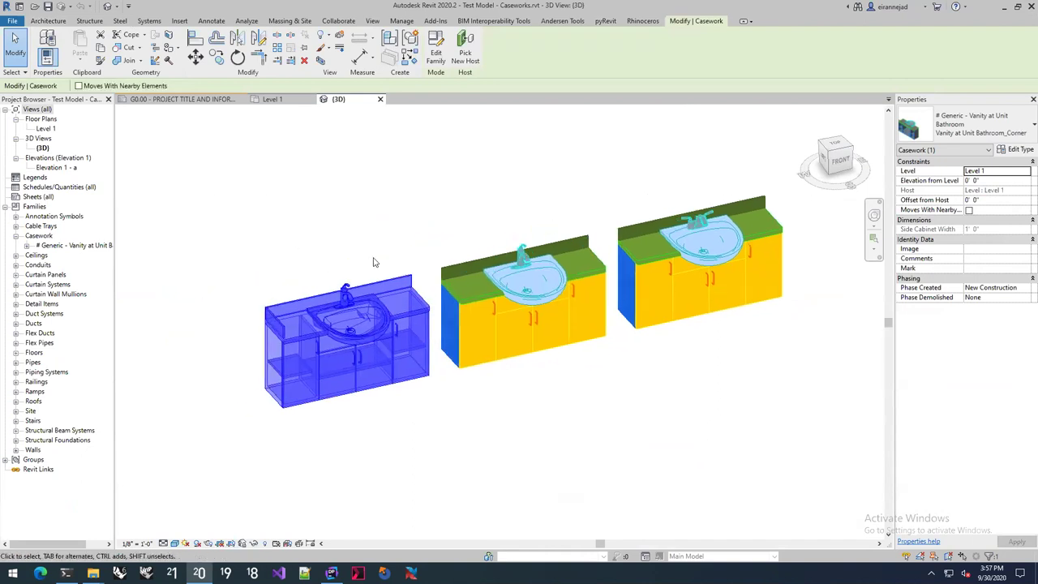
pyautogui.click(217, 265)
# Duplicate the copied vanity's type as Vanity at Unit Bathroom_Corner 2
pyautogui.click(1006, 150)
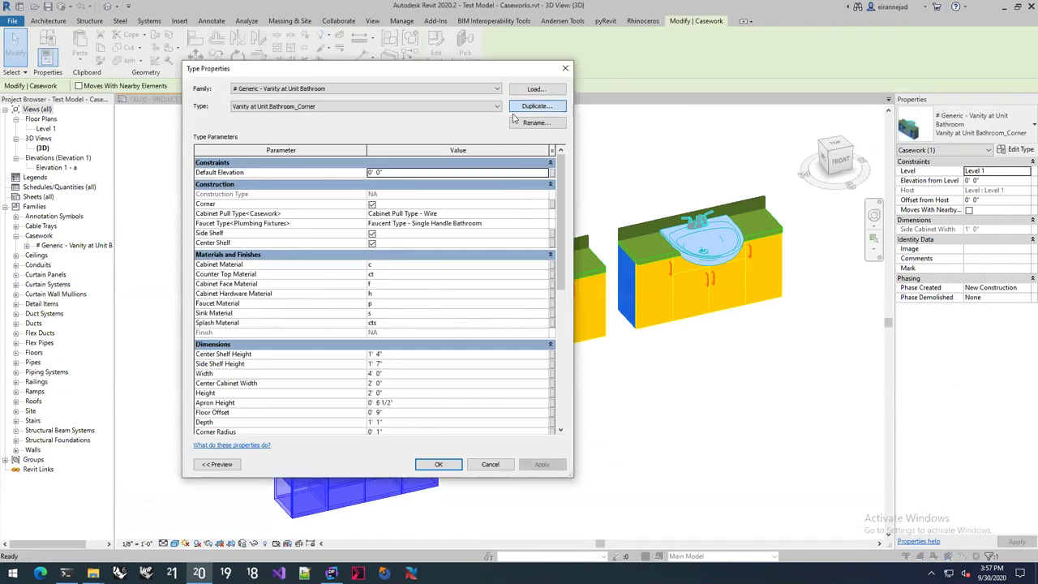
pyautogui.click(535, 106)
pyautogui.click(394, 300)
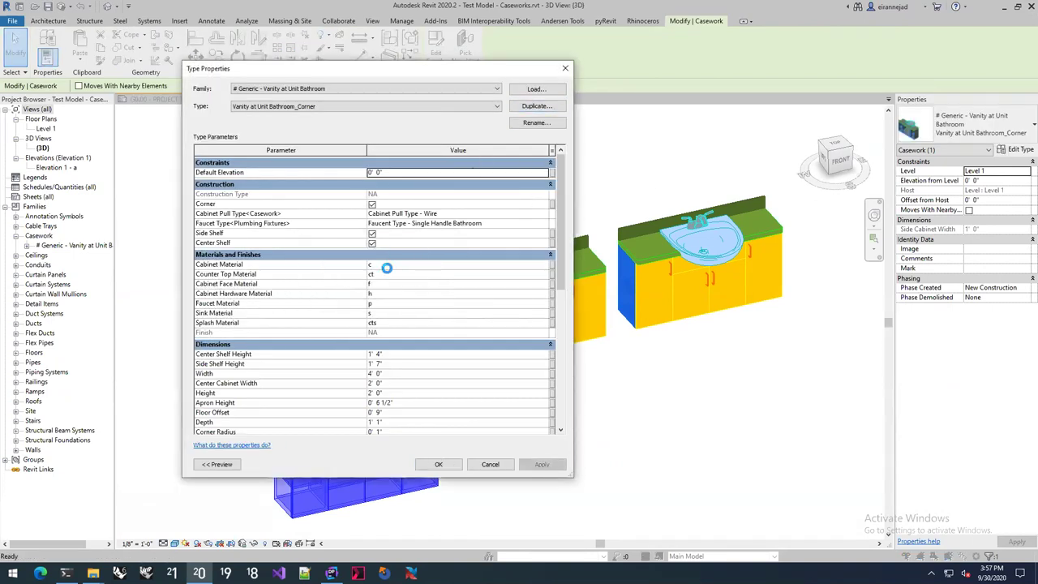
# Search the project materials for "def", browse the full material list for the Cabinet Material, and close it without choosing one
pyautogui.click(386, 266)
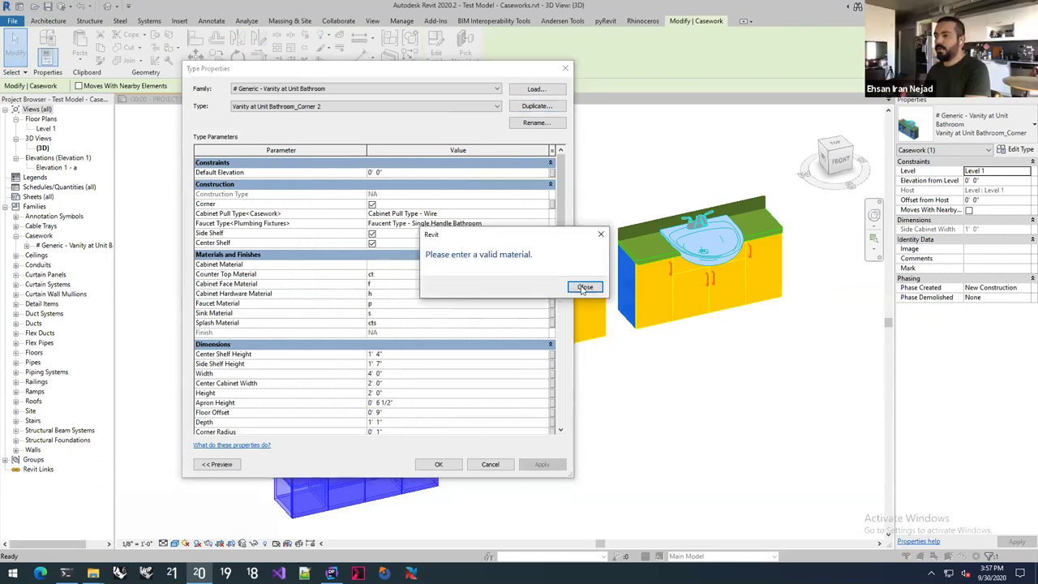
pyautogui.click(583, 287)
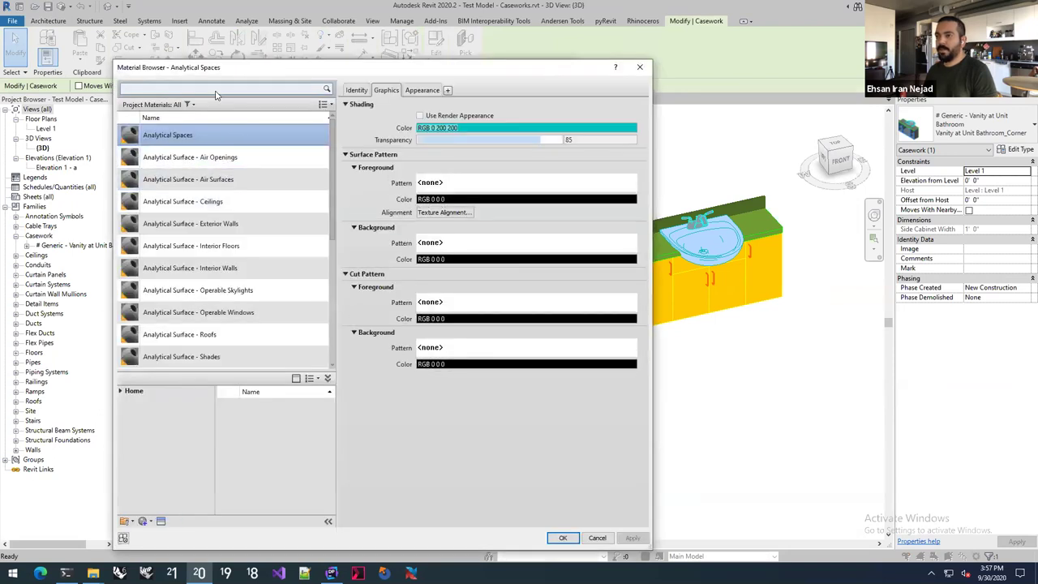
pyautogui.click(215, 89)
pyautogui.write('def')
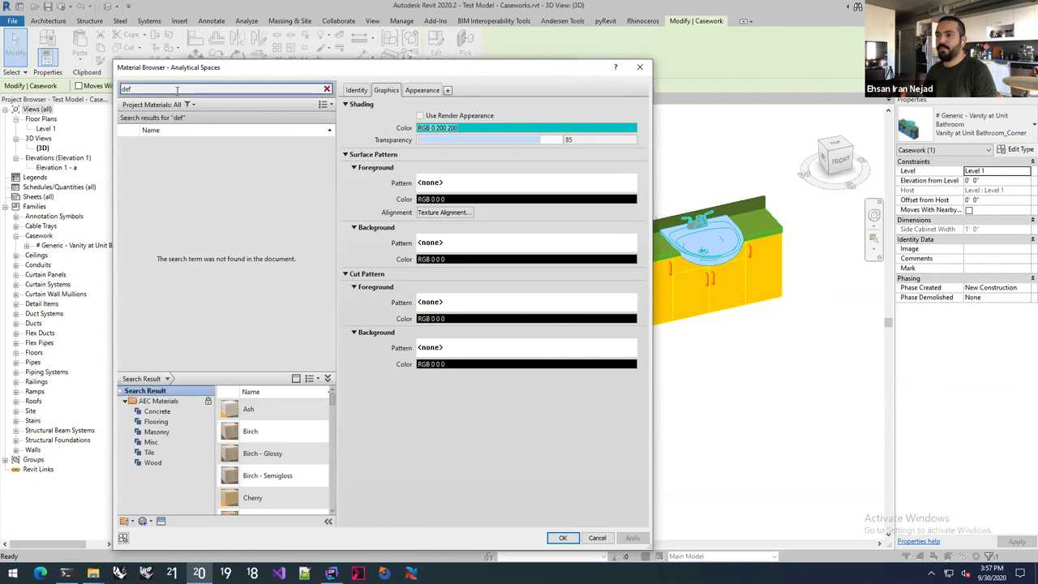
pyautogui.click(327, 89)
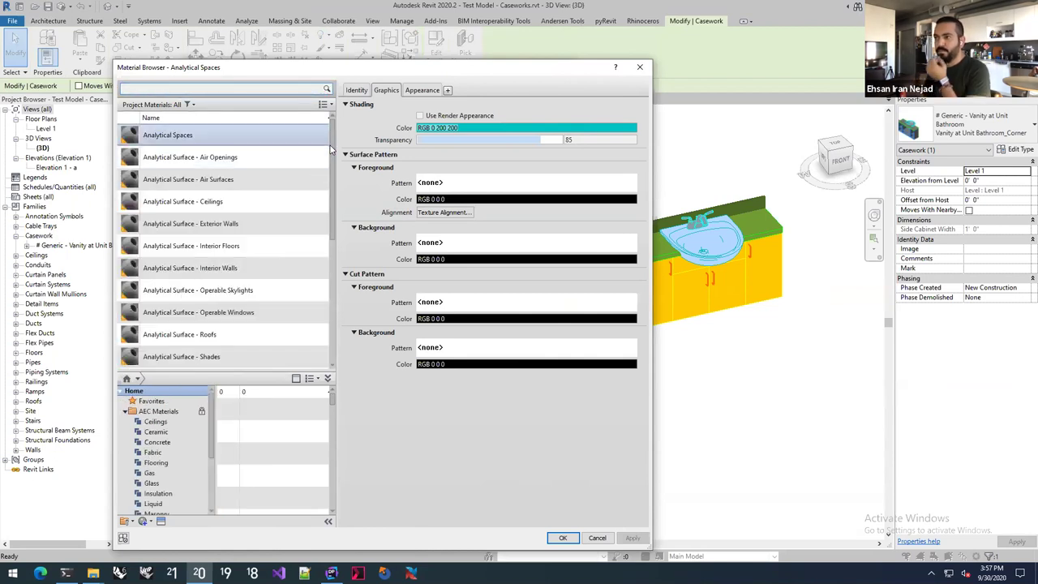
pyautogui.scroll(-3, 325, 247)
pyautogui.scroll(-2, 325, 247)
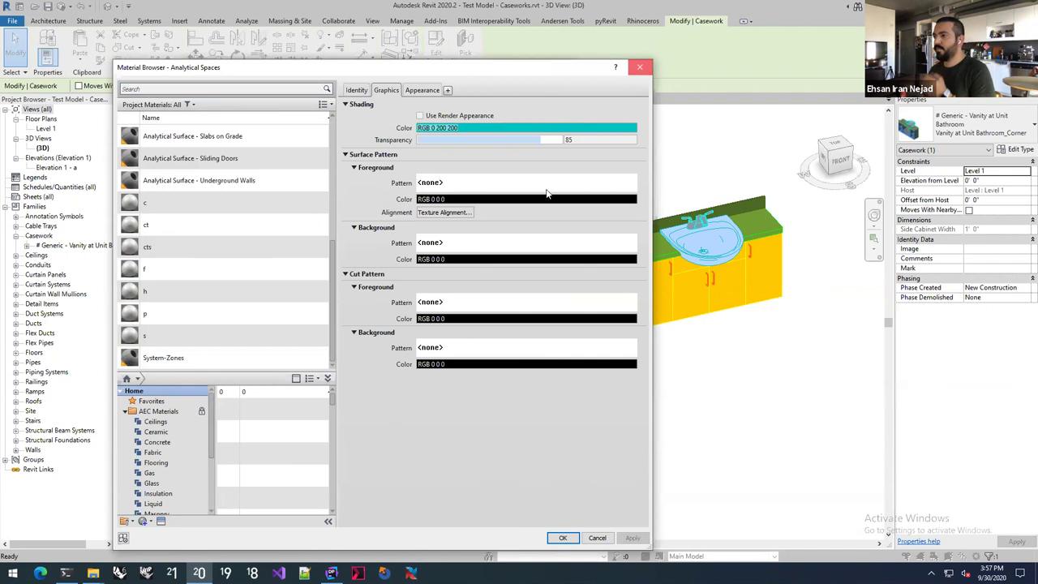
pyautogui.click(640, 66)
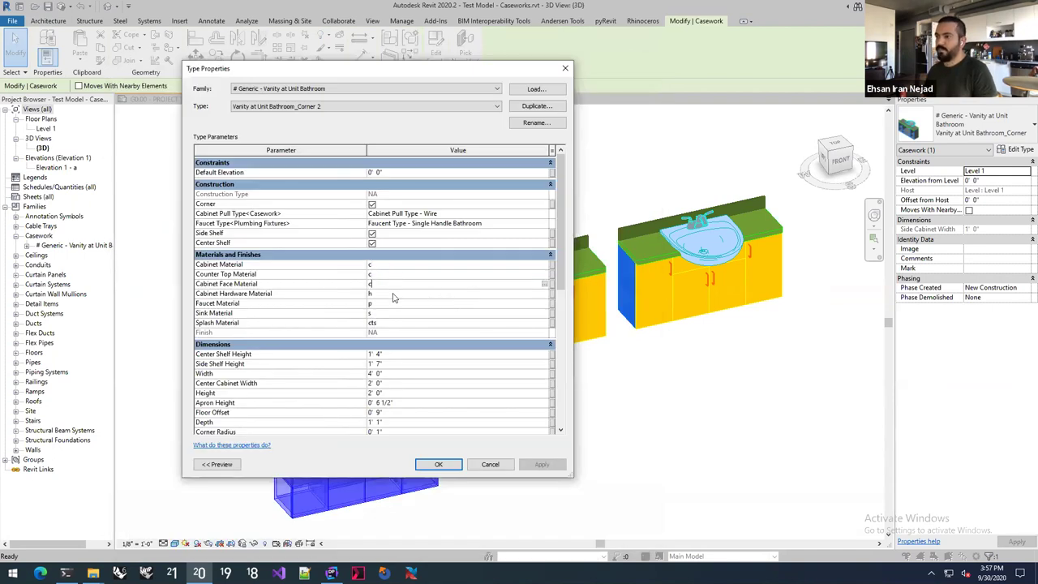
# Set the new type's cabinet, counter top, face, hardware, faucet, sink and splash materials to c and apply the type properties
pyautogui.click(388, 303)
pyautogui.write('c')
pyautogui.click(392, 313)
pyautogui.write('c')
pyautogui.click(399, 323)
pyautogui.write('c')
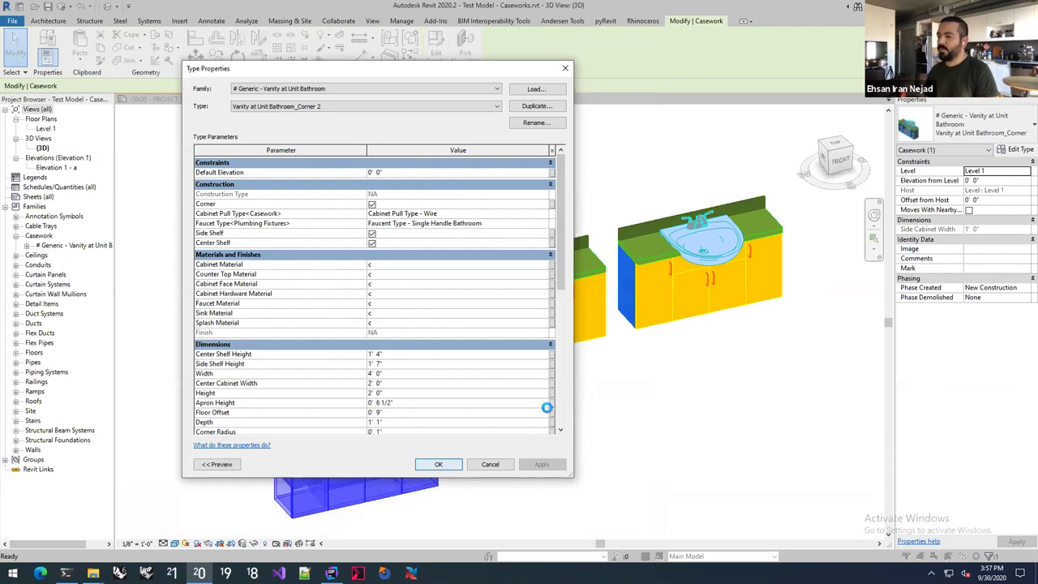
pyautogui.press('Return')
# Compare the copied vanity with the original corner vanity in the 3D view and clear the selection
pyautogui.keyDown('shift'); pyautogui.moveTo(510, 409); pyautogui.dragTo(388, 293, button='middle'); pyautogui.keyUp('shift')
pyautogui.click(387, 293)
pyautogui.click(324, 274)
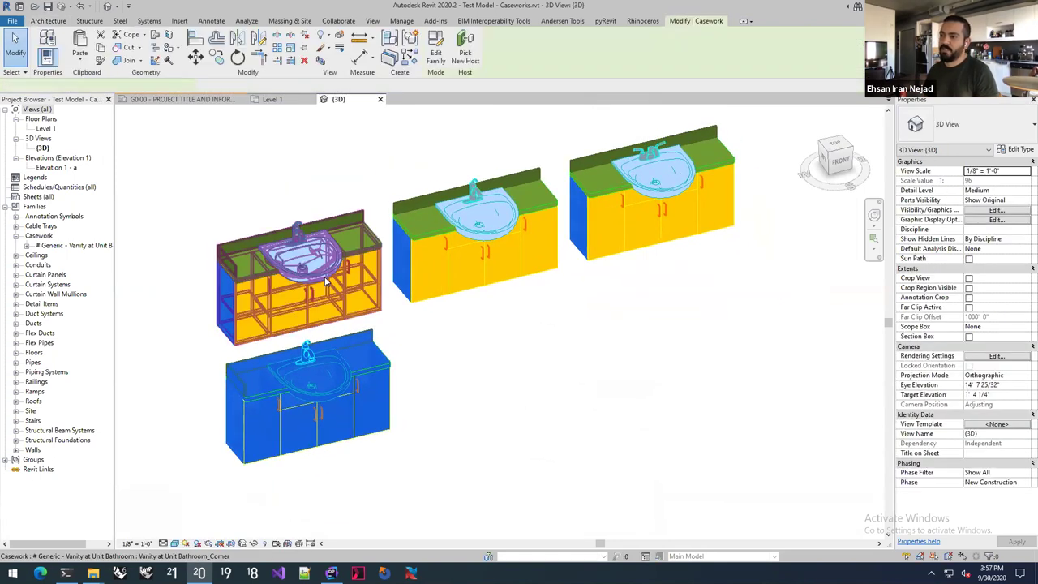
pyautogui.click(333, 369)
pyautogui.click(505, 326)
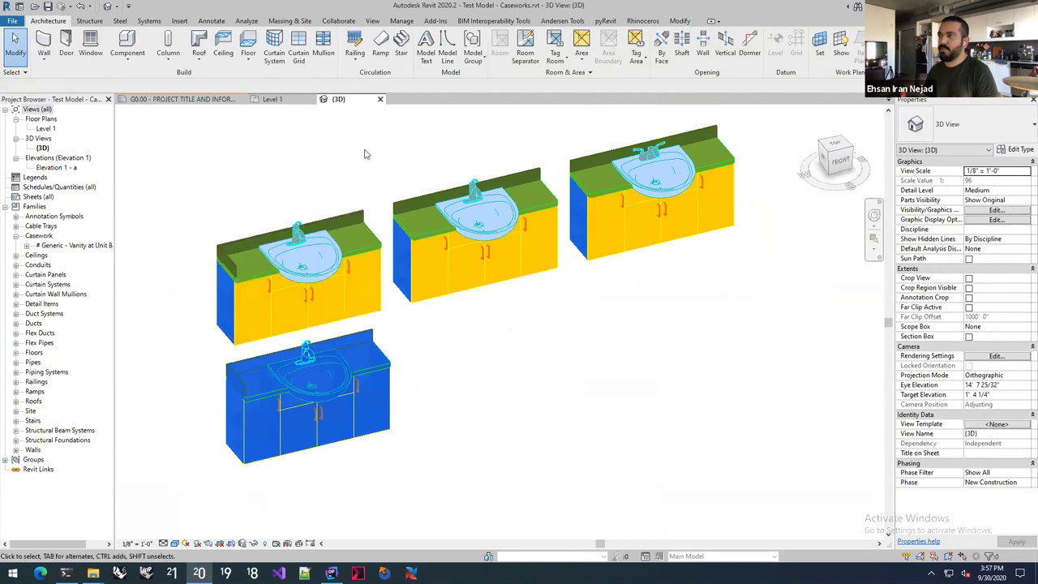
# Start pyRevit's Match Properties for elements with the original corner vanity as the source
pyautogui.click(605, 22)
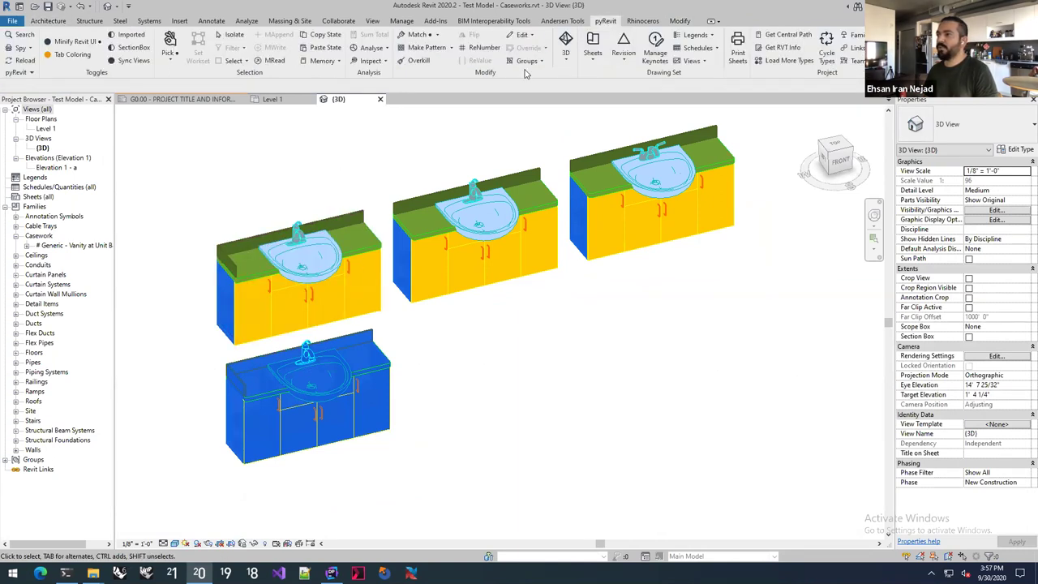
pyautogui.click(437, 35)
pyautogui.click(403, 95)
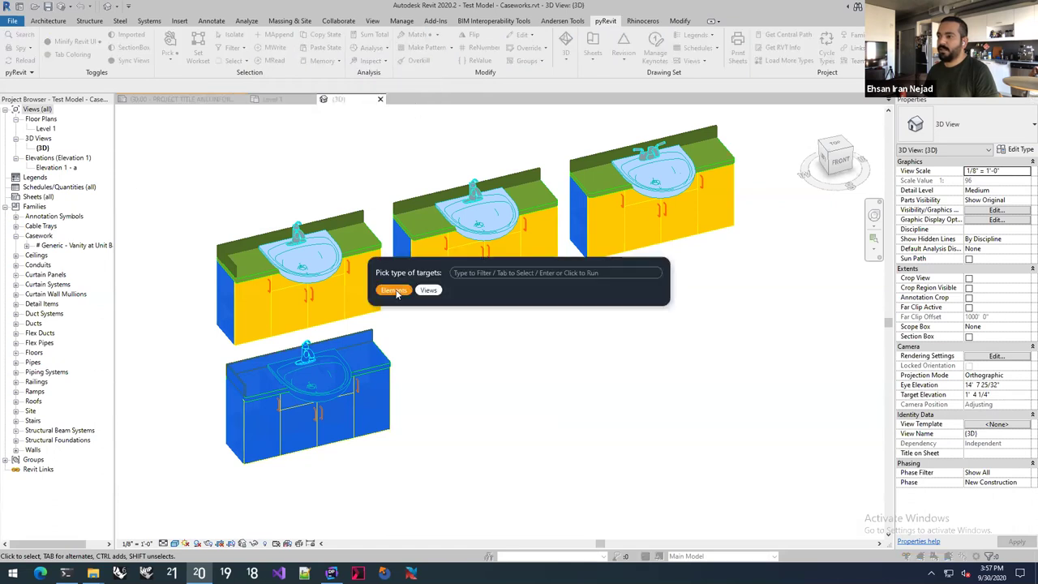
pyautogui.click(394, 290)
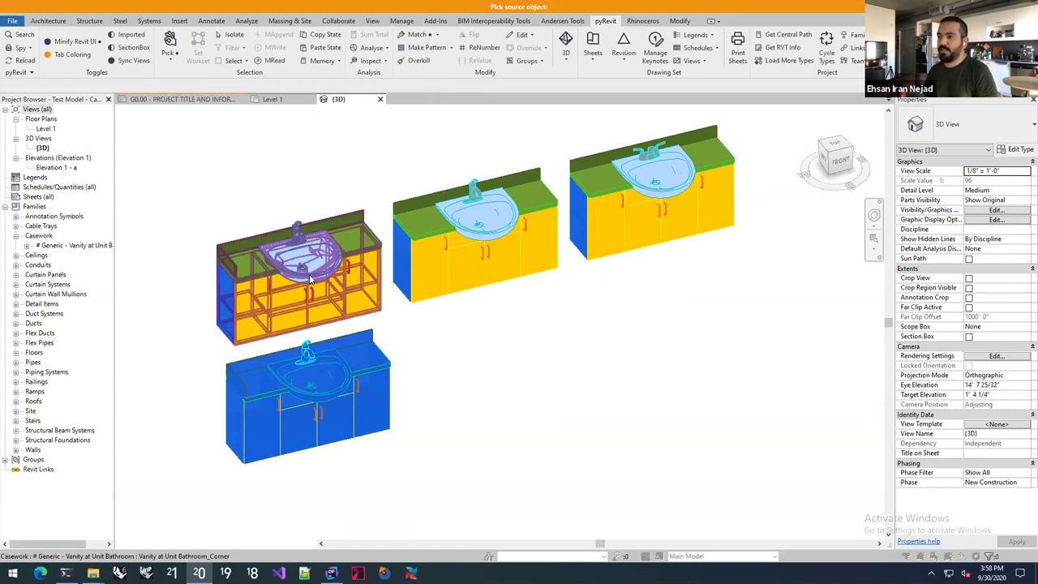
pyautogui.click(313, 280)
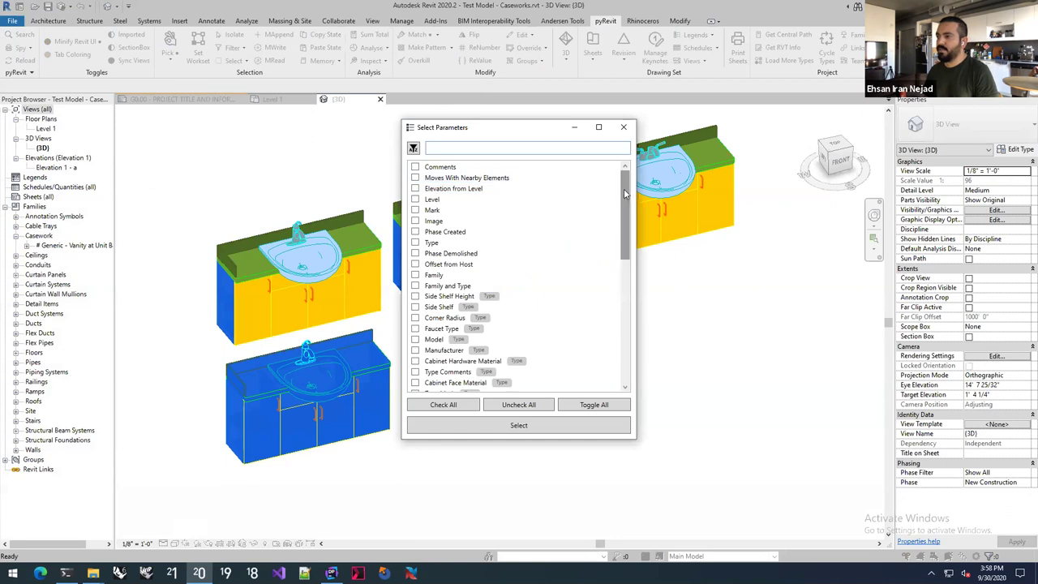
# Filter the parameters by "mate", choose all seven hardware, face, sink, splash, counter top, cabinet and faucet materials, and match them onto the copied vanity
pyautogui.moveTo(623, 188); pyautogui.dragTo(623, 202)
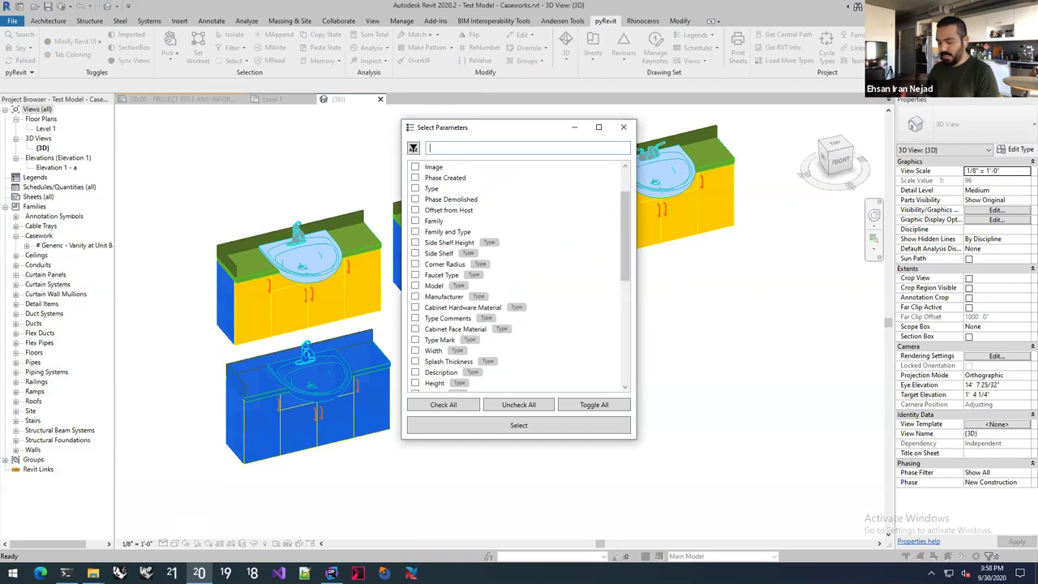
pyautogui.write('mate')
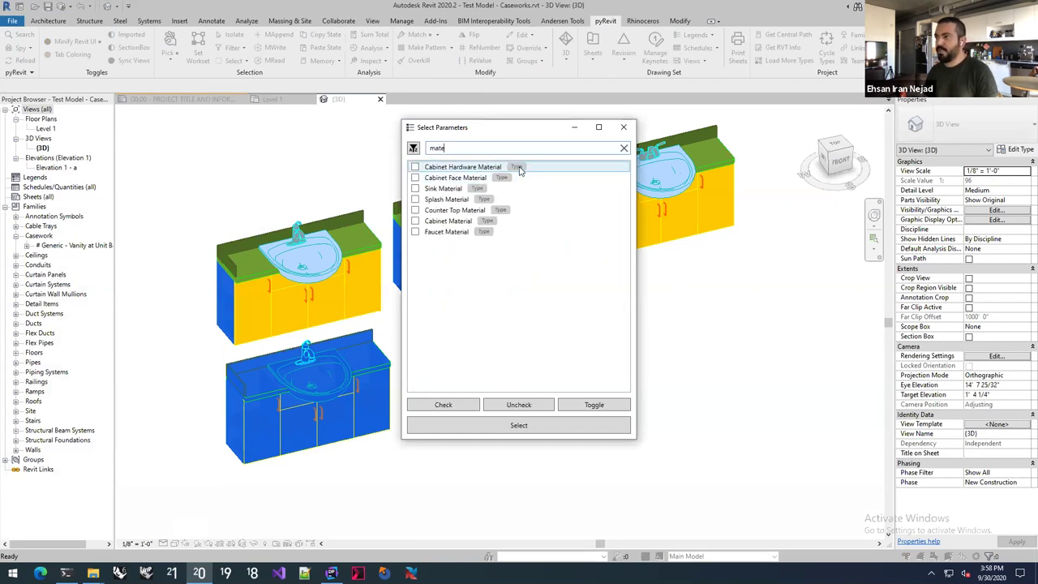
pyautogui.click(415, 177)
pyautogui.click(416, 167)
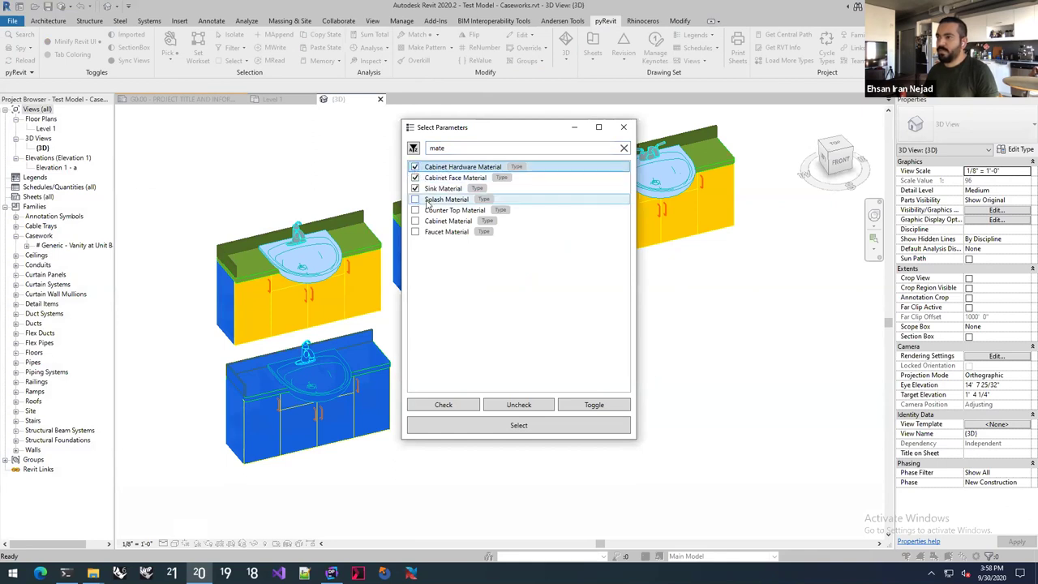
pyautogui.click(415, 199)
pyautogui.click(415, 209)
pyautogui.click(415, 221)
pyautogui.click(415, 231)
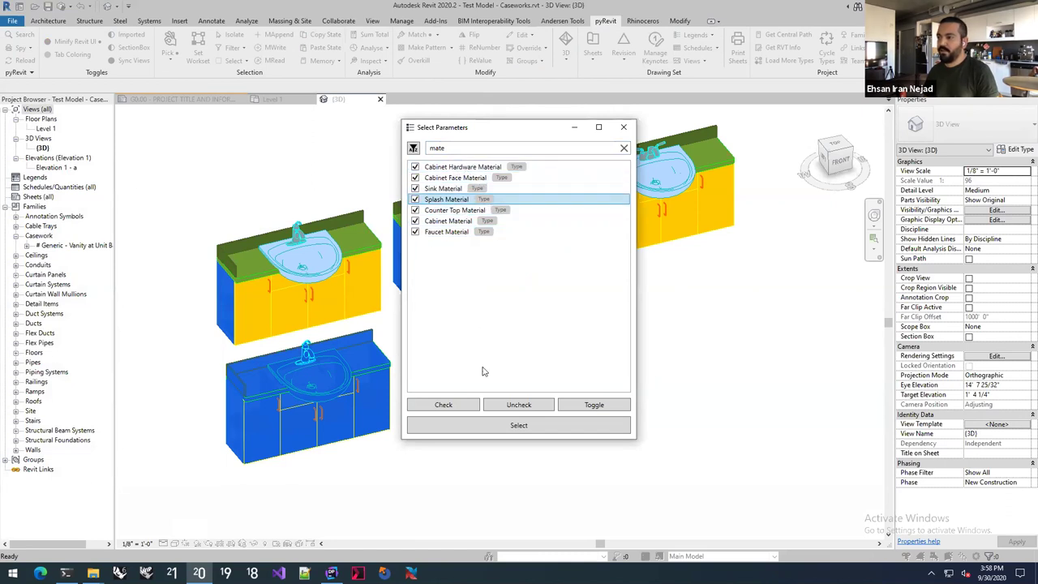
pyautogui.click(502, 426)
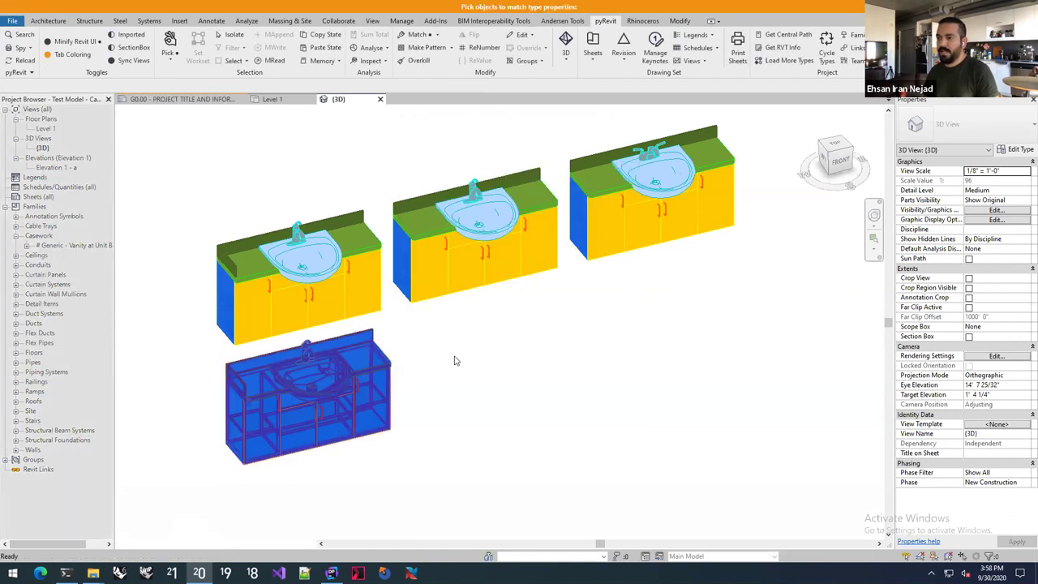
pyautogui.click(350, 371)
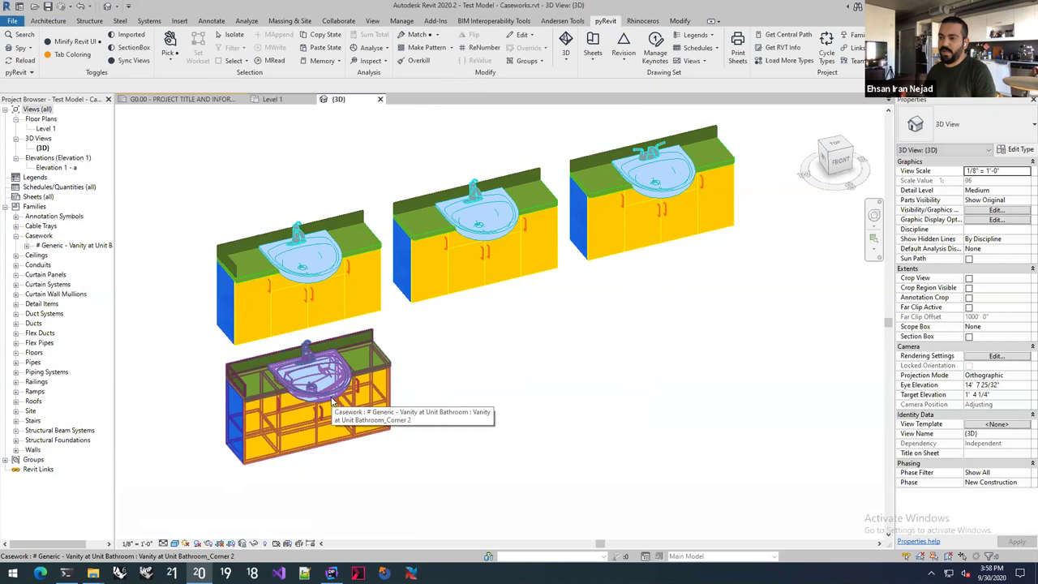
# Undo the material match and place another copy of the Corner 2 vanity to its right
pyautogui.click(370, 389)
pyautogui.press('c')
pyautogui.click(372, 379)
pyautogui.click(604, 369)
pyautogui.press('Escape')
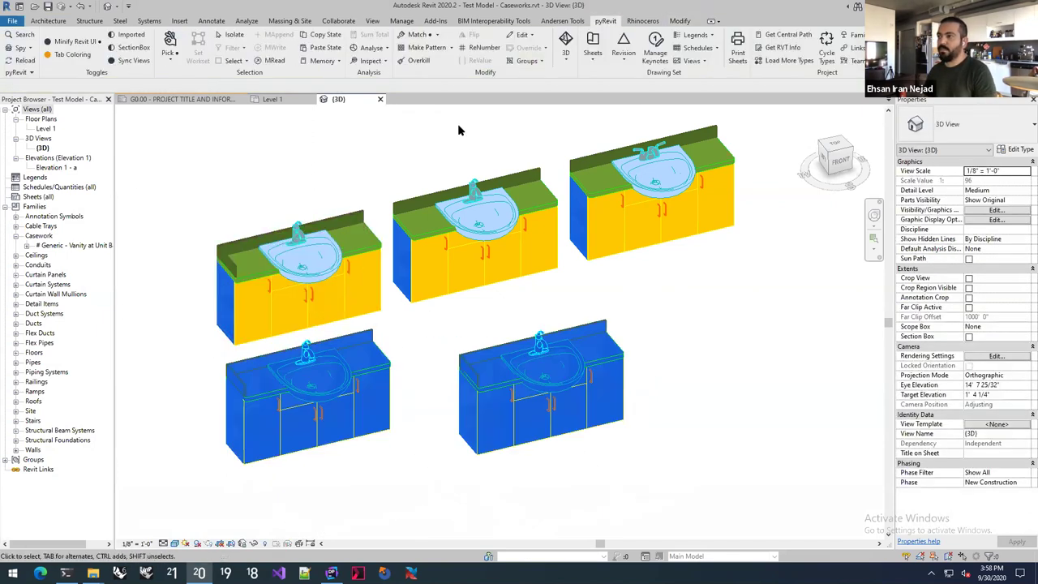
# Match all type material parameters, filtered by "mate", from the original corner vanity onto the second copied vanity
pyautogui.click(451, 49)
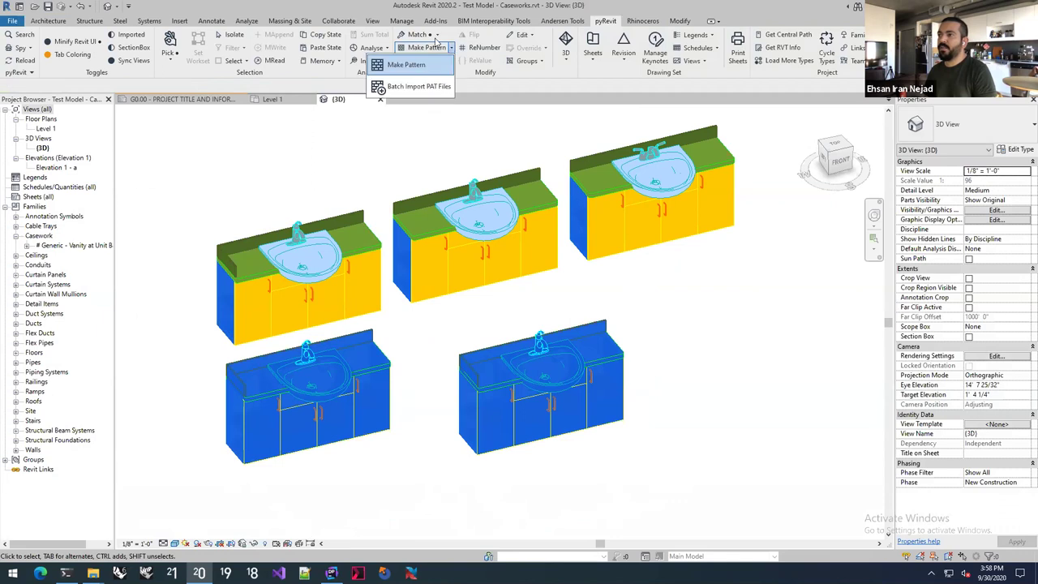
pyautogui.click(436, 35)
pyautogui.click(397, 92)
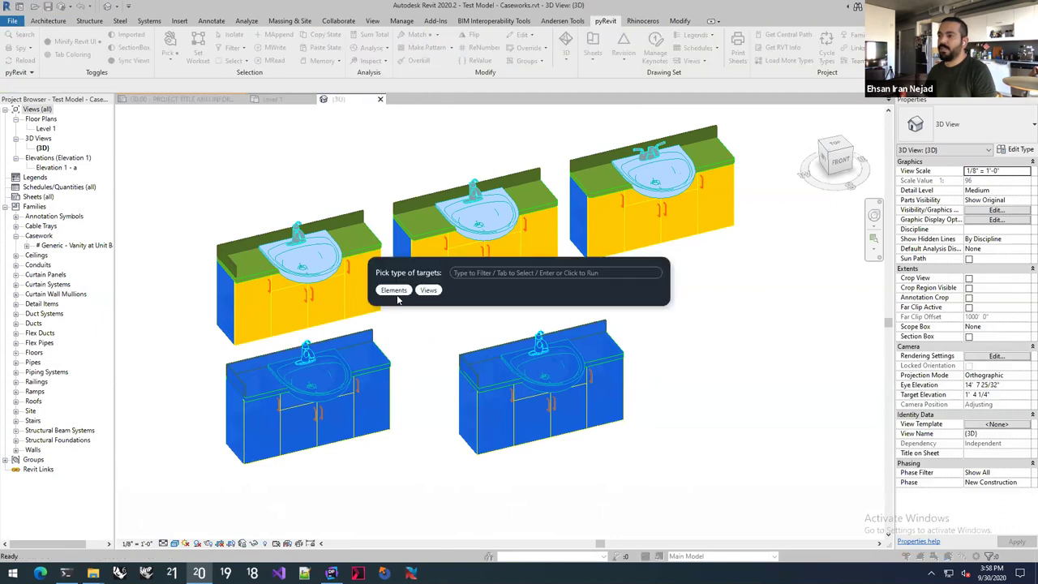
pyautogui.click(393, 289)
pyautogui.click(369, 243)
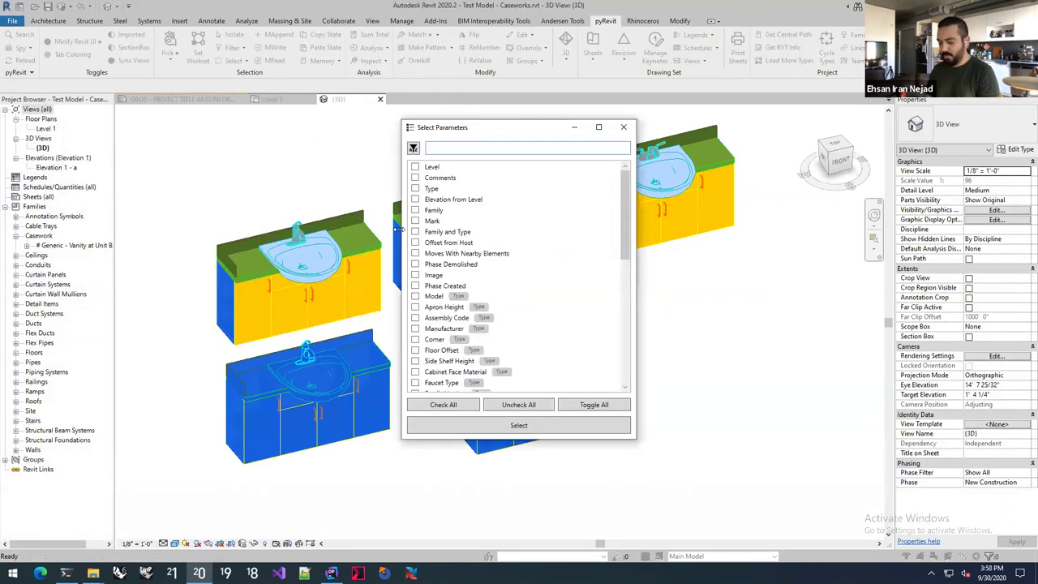
pyautogui.write('mate')
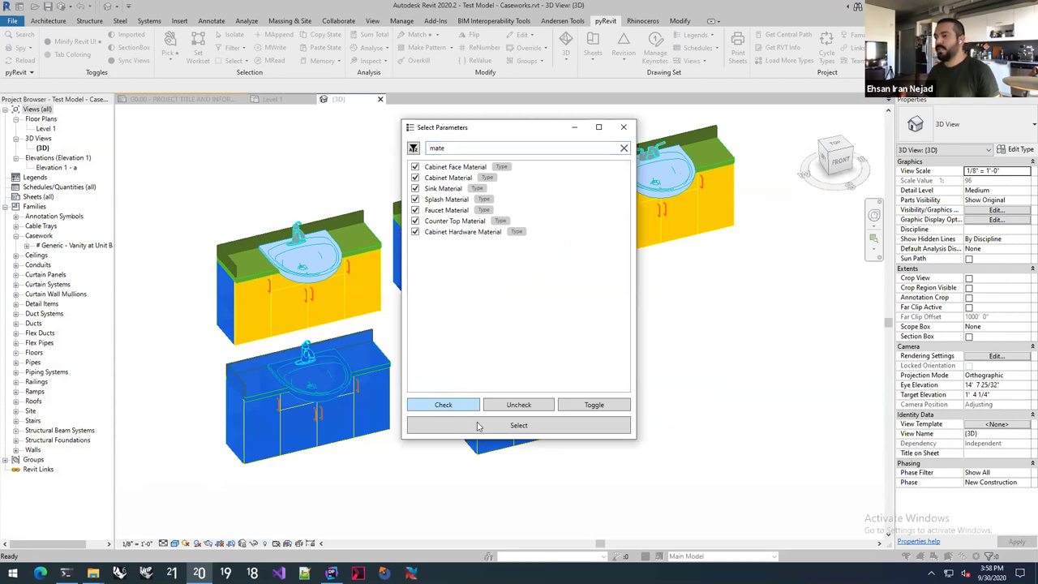
pyautogui.click(478, 425)
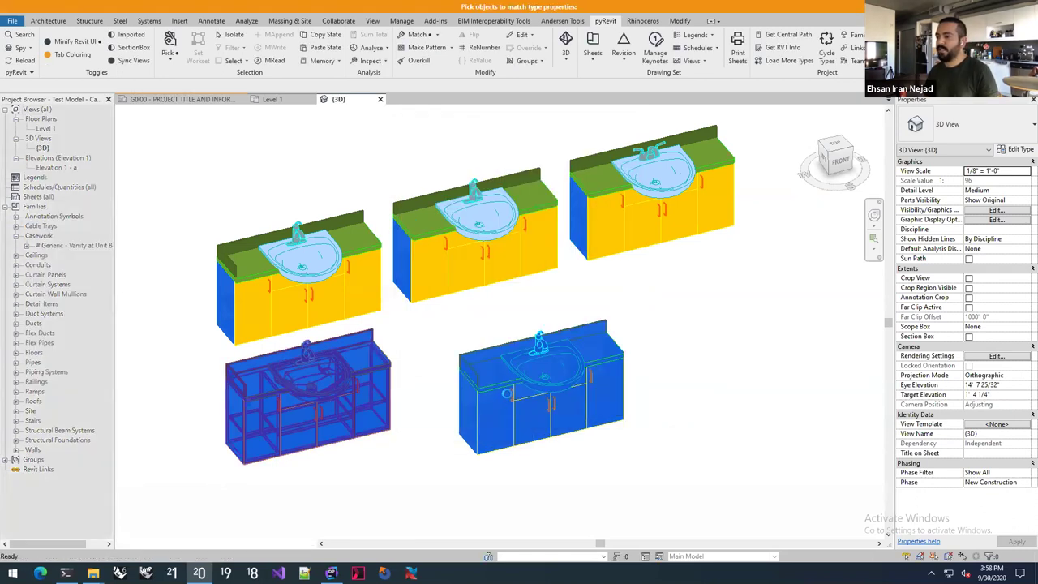
pyautogui.click(506, 393)
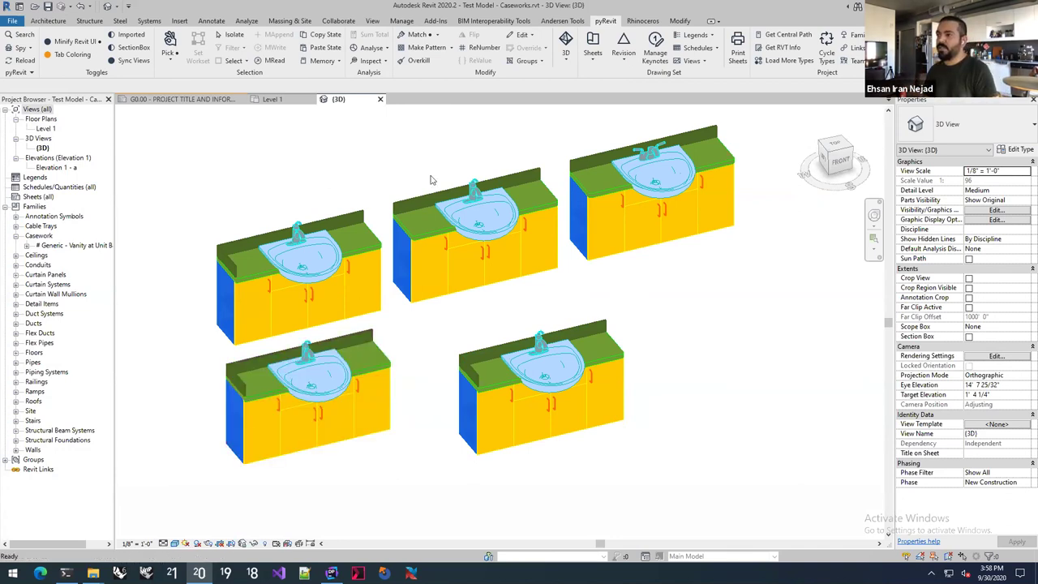
# Review the matchable parameters of the original corner vanity in Match Properties and close the list without choosing any
pyautogui.click(436, 34)
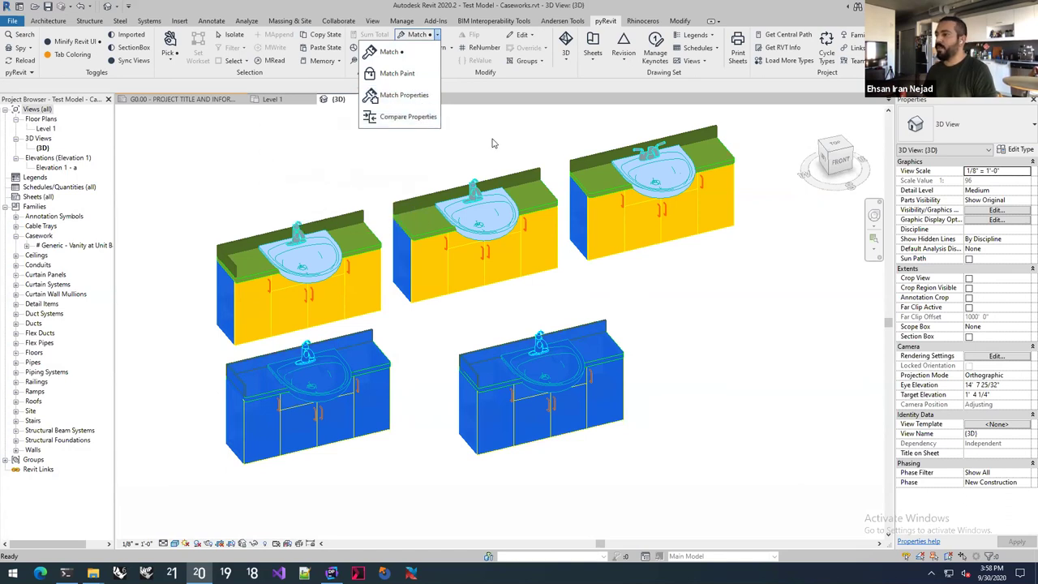
pyautogui.click(397, 95)
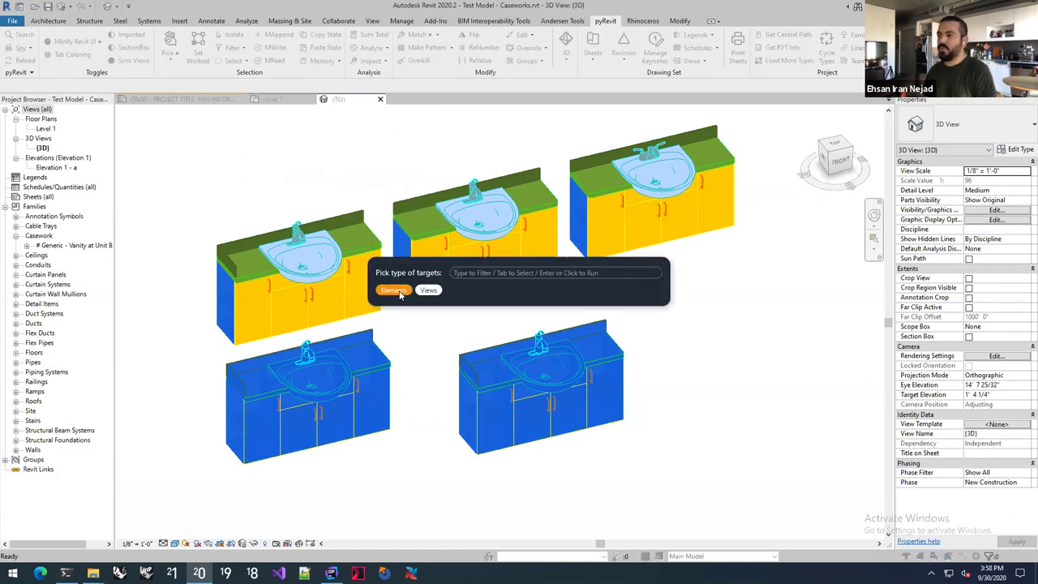
pyautogui.click(393, 290)
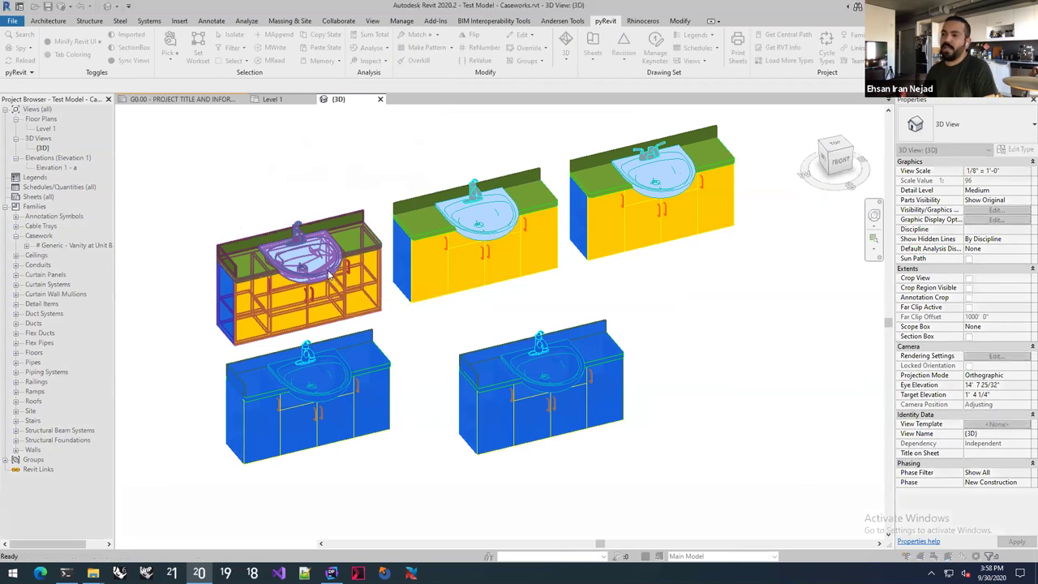
pyautogui.click(329, 275)
pyautogui.moveTo(624, 180)
pyautogui.mouseDown()
pyautogui.moveTo(622, 341)
pyautogui.moveTo(624, 195)
pyautogui.mouseUp()
pyautogui.press('Escape')
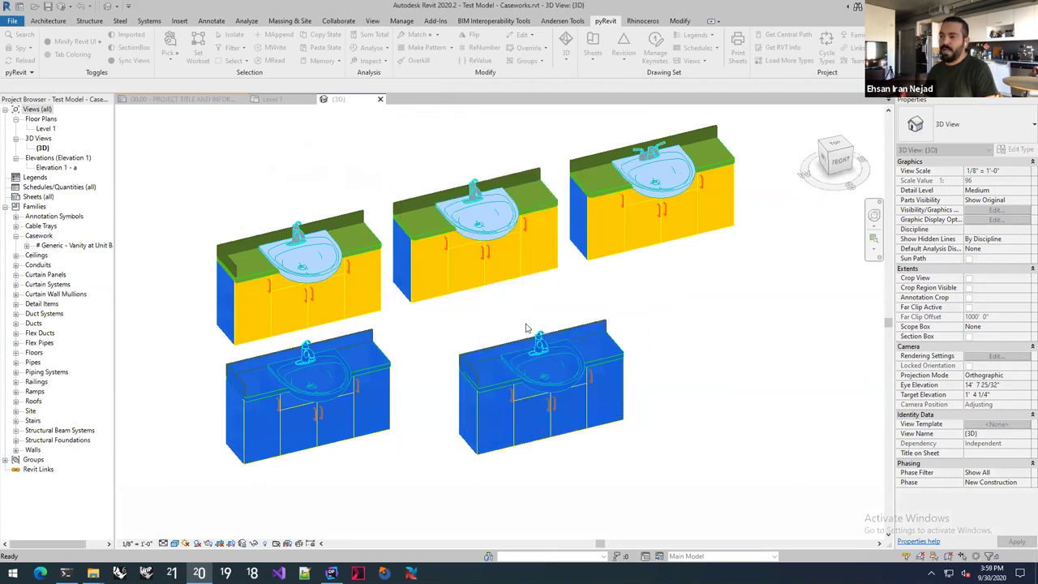
pyautogui.scroll(-1, 531, 319)
pyautogui.moveTo(531, 319); pyautogui.dragTo(494, 308, button='middle')
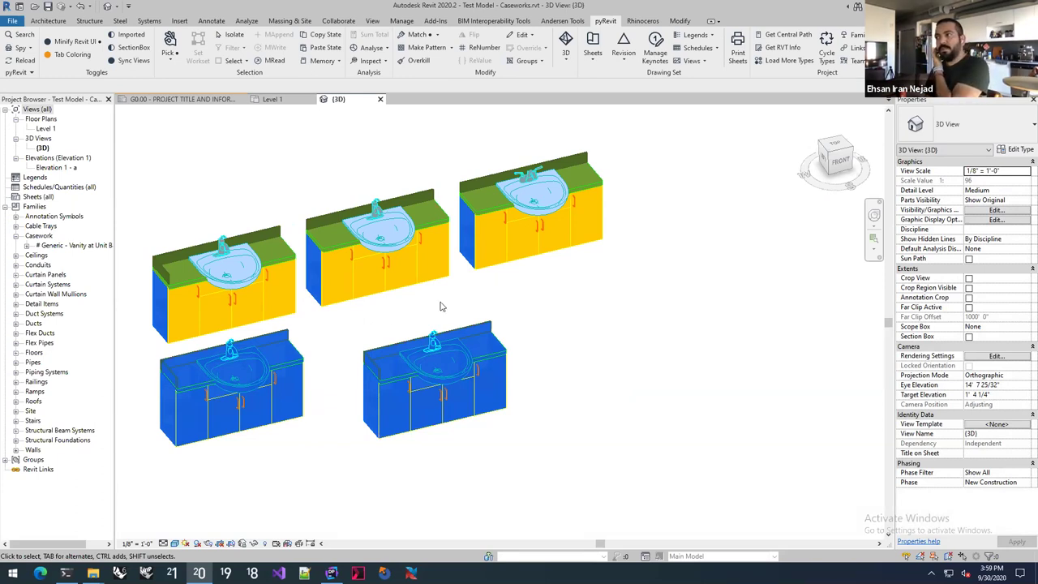
pyautogui.click(512, 226)
pyautogui.click(157, 154)
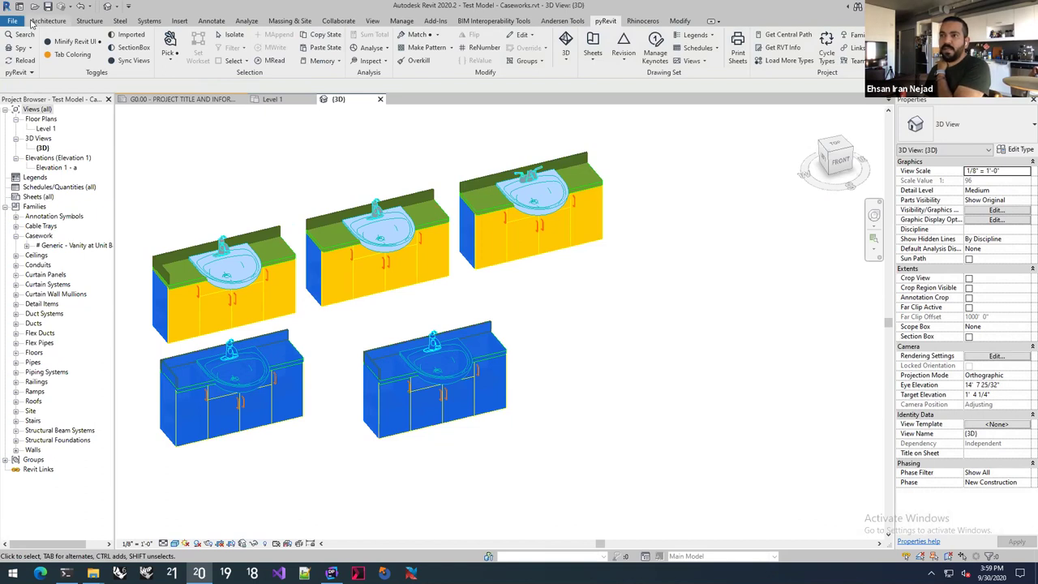
# Open the family file "# Generic - Base Cabinet - 5 Drawers.rfa" from the Cabinets folder
pyautogui.hotkey('ctrl', 'o')
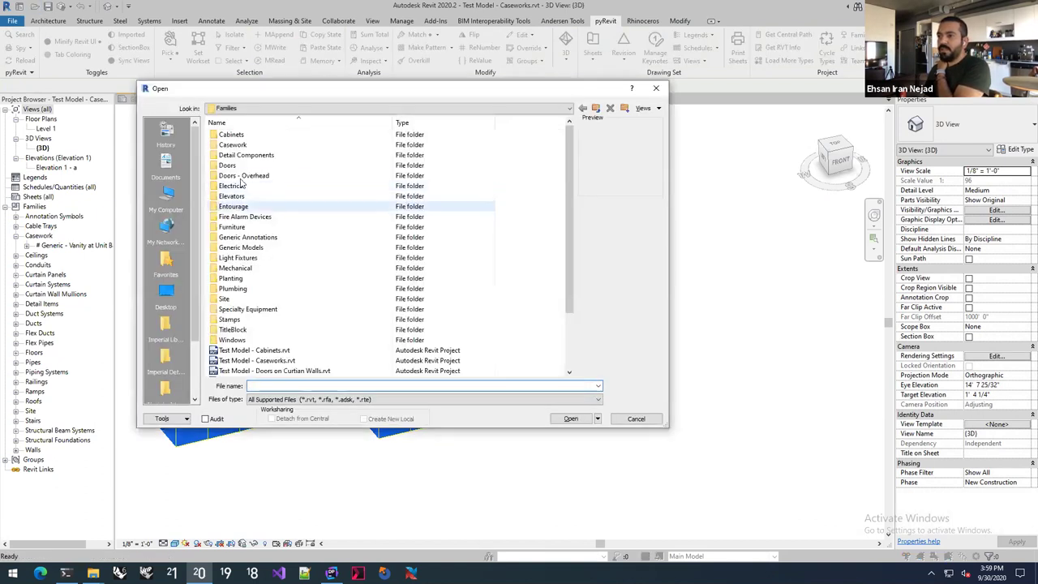
pyautogui.doubleClick(243, 135)
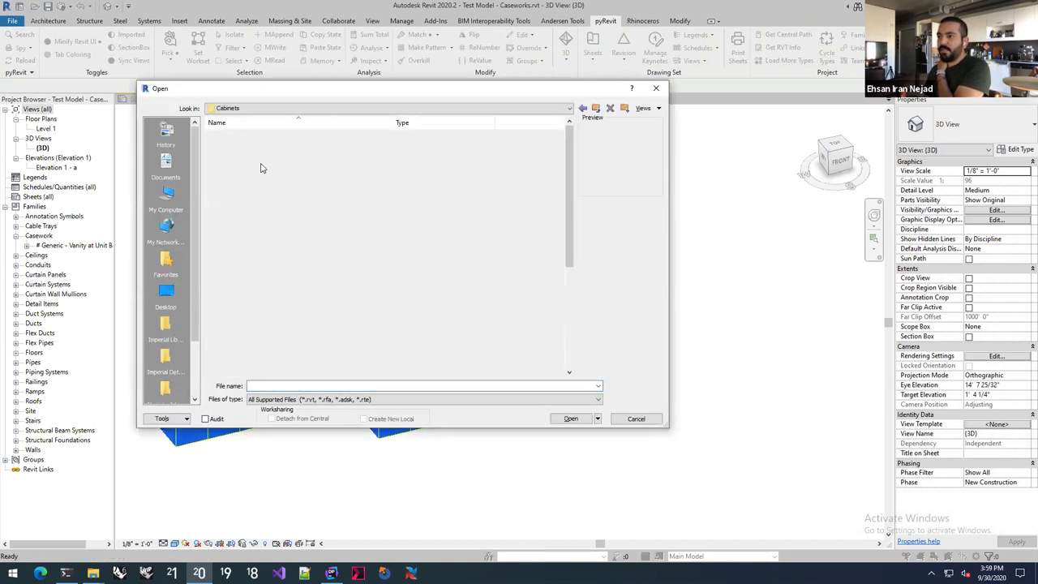
pyautogui.click(296, 217)
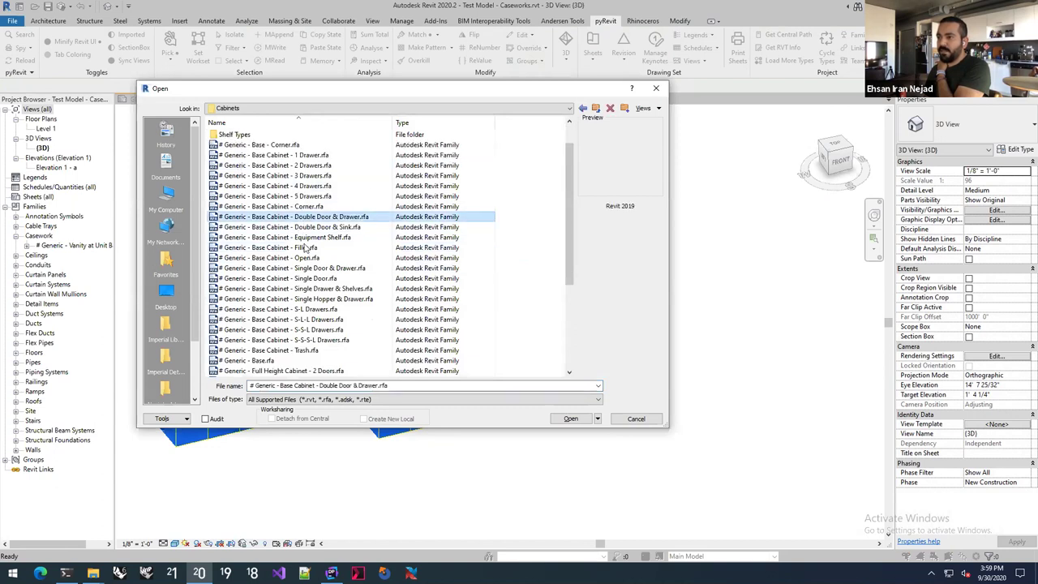
pyautogui.click(306, 195)
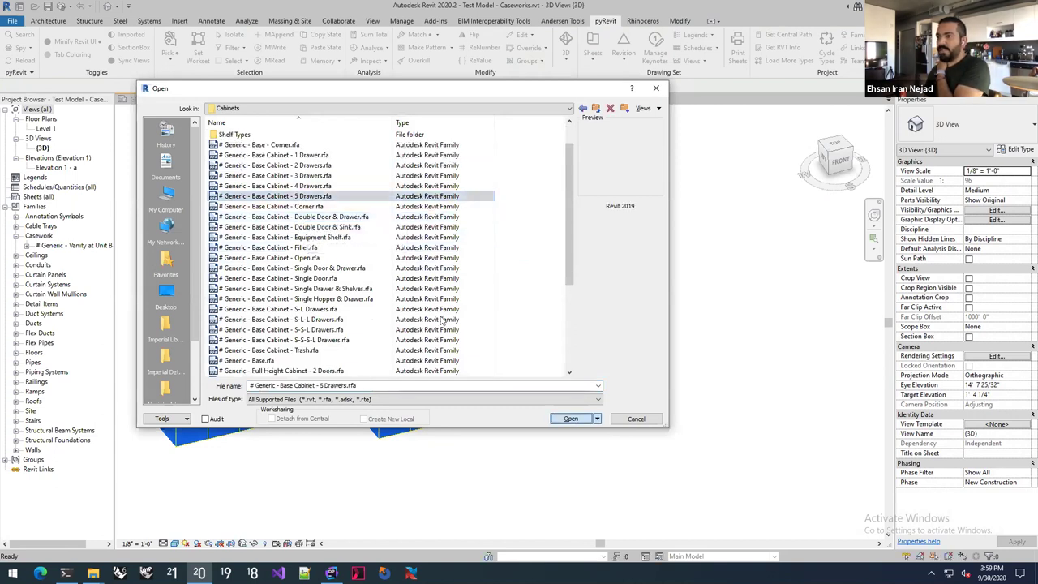
pyautogui.press('Return')
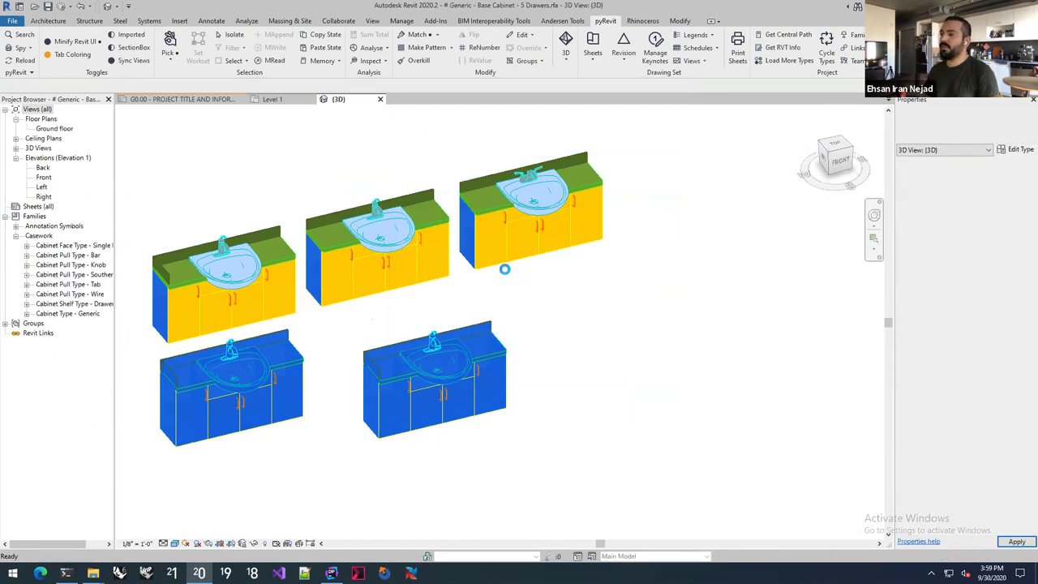
# Review the cabinet's defined family types and make 24"W x 36"H the current one
pyautogui.moveTo(451, 291)
pyautogui.keyDown('shift'); pyautogui.mouseDown(button='middle')
pyautogui.moveTo(595, 290)
pyautogui.moveTo(452, 259)
pyautogui.mouseUp(button='middle'); pyautogui.keyUp('shift')
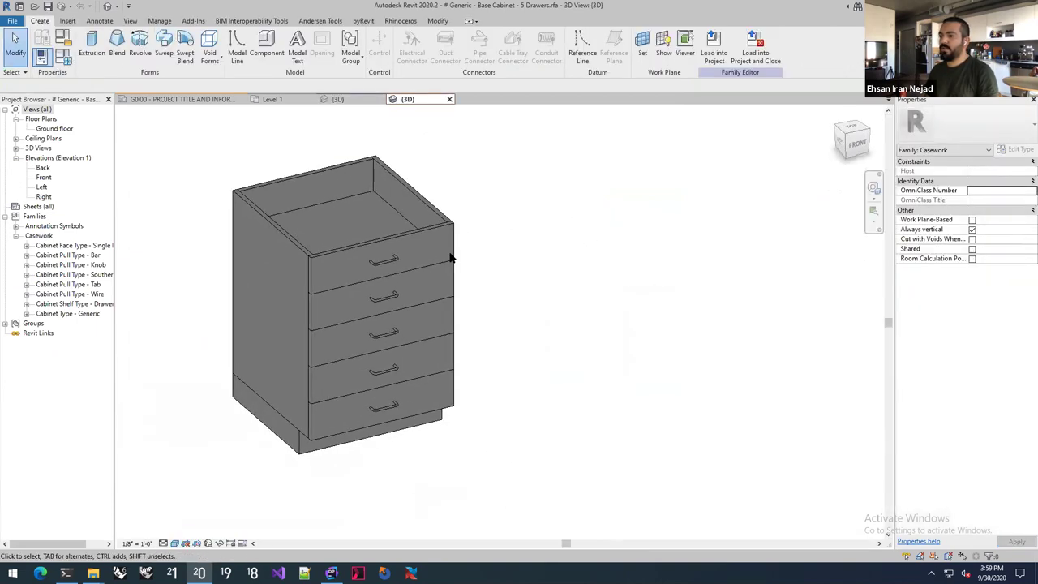
pyautogui.click(63, 57)
pyautogui.click(333, 142)
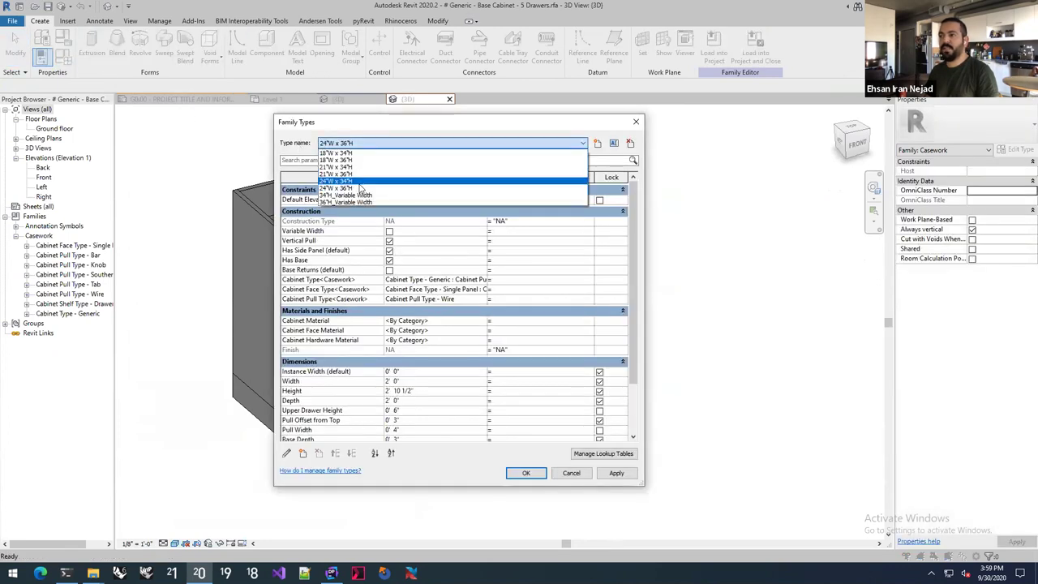
pyautogui.click(368, 185)
pyautogui.press('Return')
pyautogui.keyDown('shift'); pyautogui.moveTo(456, 190); pyautogui.dragTo(500, 211, button='middle'); pyautogui.keyUp('shift')
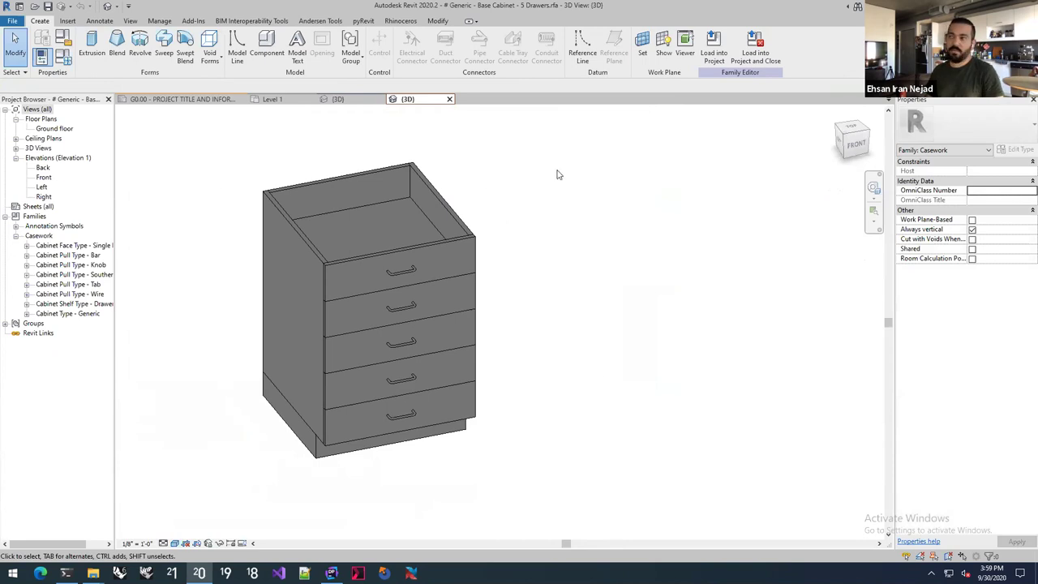
# Run pyRevit's Cycle Types repeatedly to step the drawer cabinet through its family types, ending on 24"W x 36"H
pyautogui.click(362, 21)
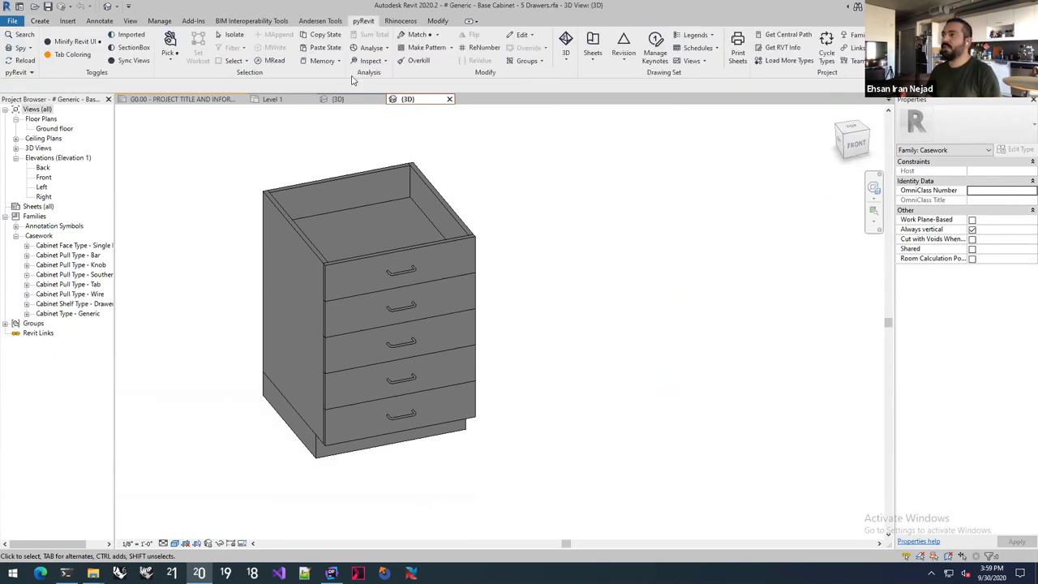
pyautogui.click(827, 66)
pyautogui.click(827, 65)
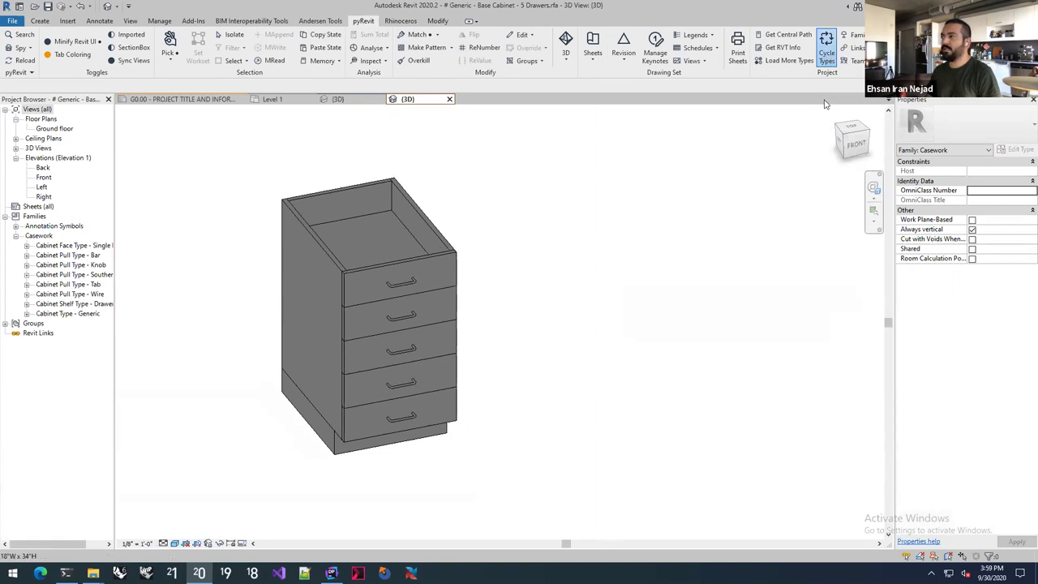
pyautogui.click(826, 63)
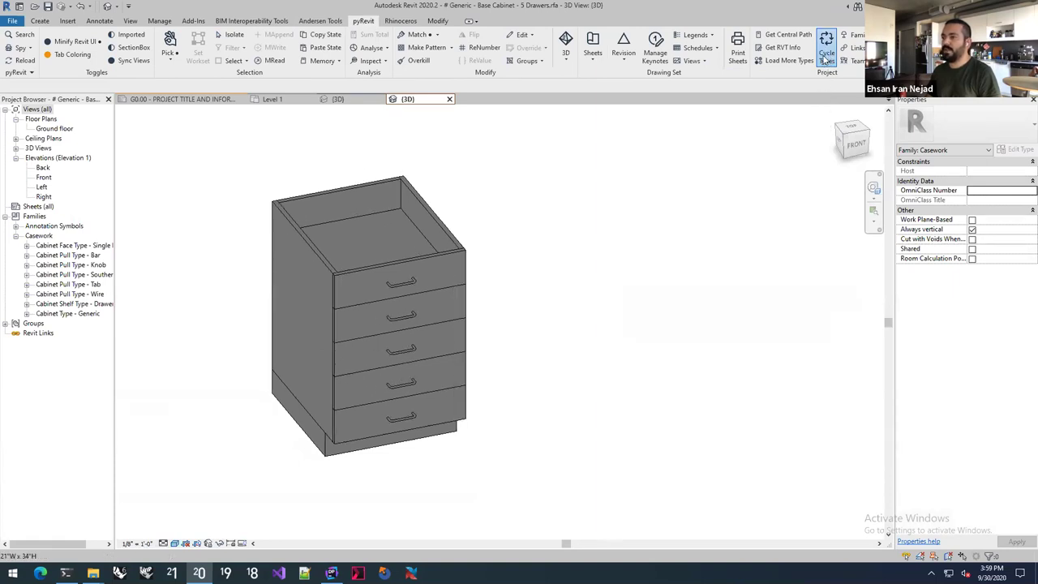
pyautogui.click(826, 58)
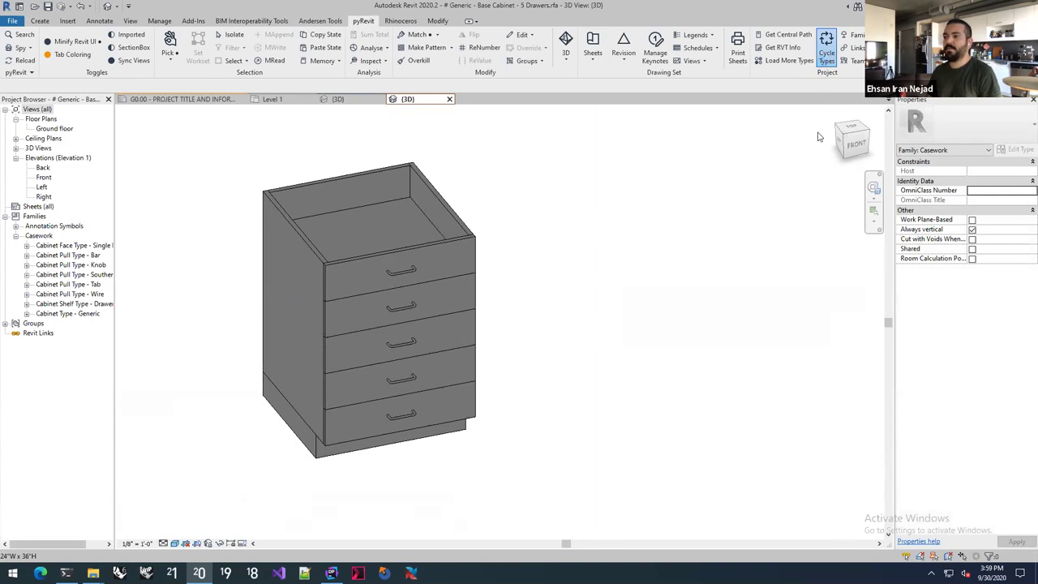
# Cycle the cabinet to its next type, then close the cabinet family and Test Model - Caseworks.rvt without saving
pyautogui.click(826, 50)
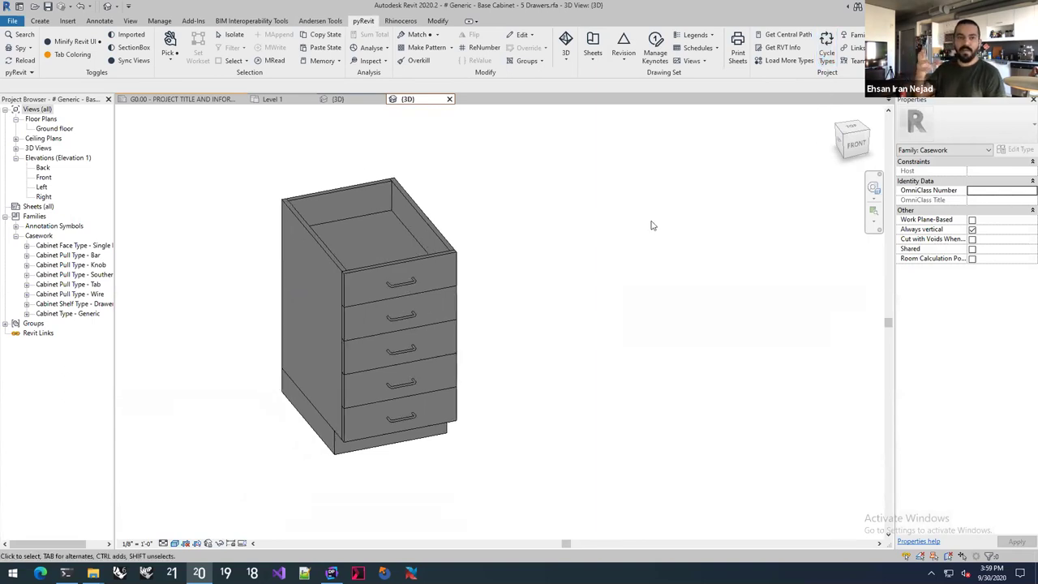
pyautogui.click(450, 99)
pyautogui.click(540, 295)
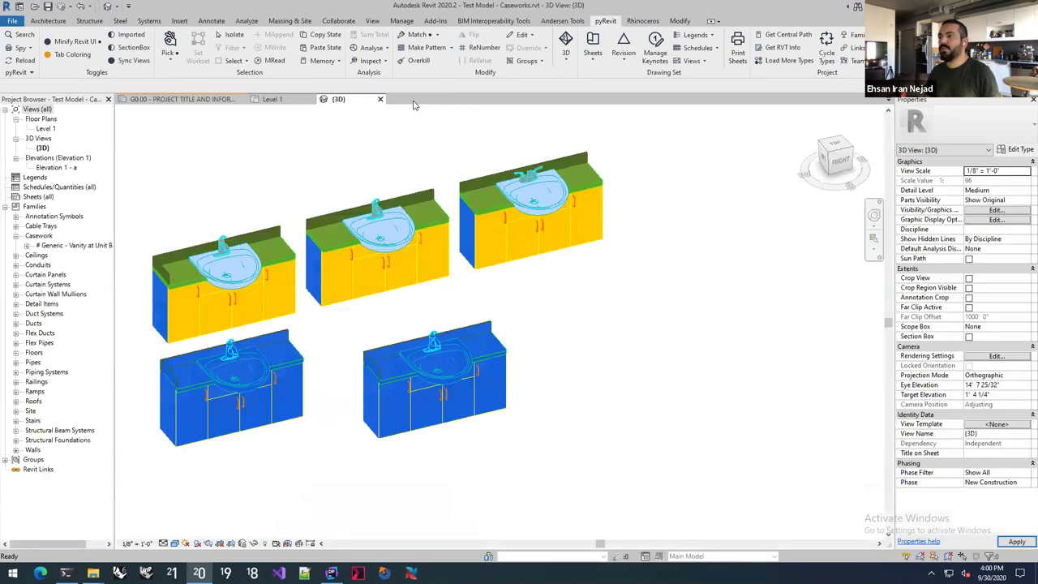
pyautogui.click(380, 99)
pyautogui.click(544, 292)
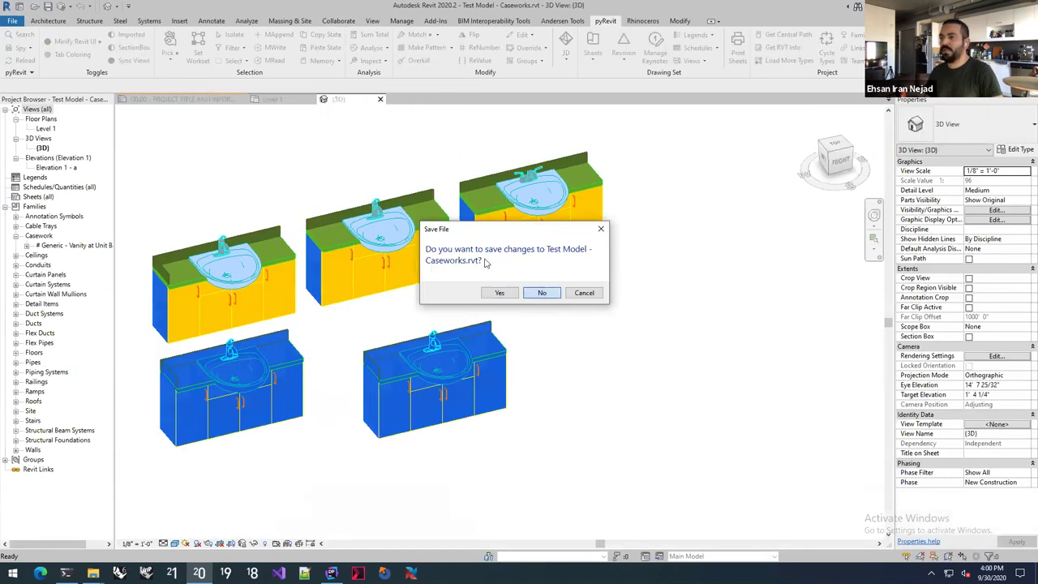
# Review pyApex in the pyRevit Extension Manager and enable the pyRevitDevTools extension
pyautogui.click(33, 72)
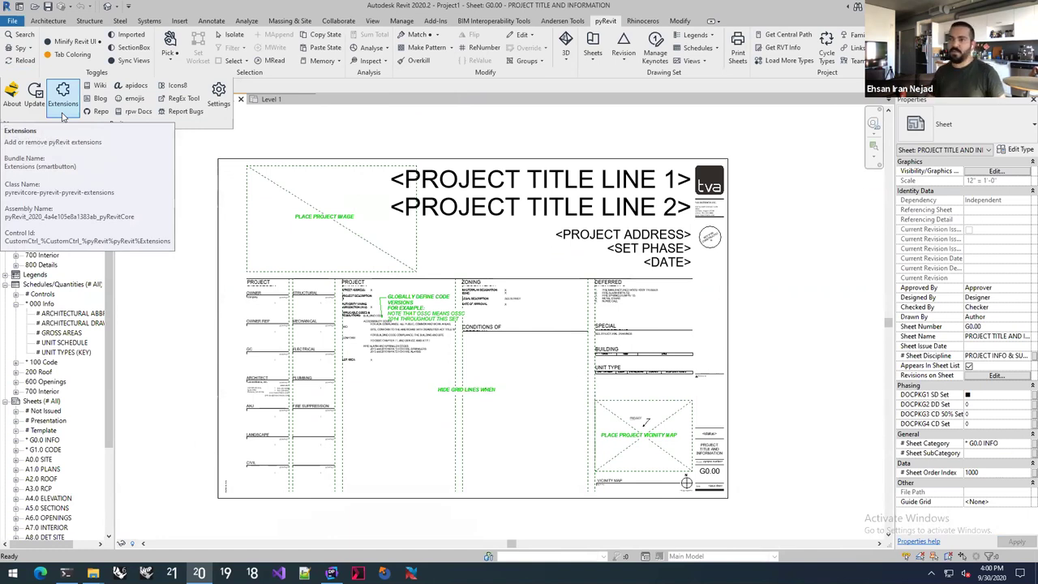
pyautogui.click(65, 114)
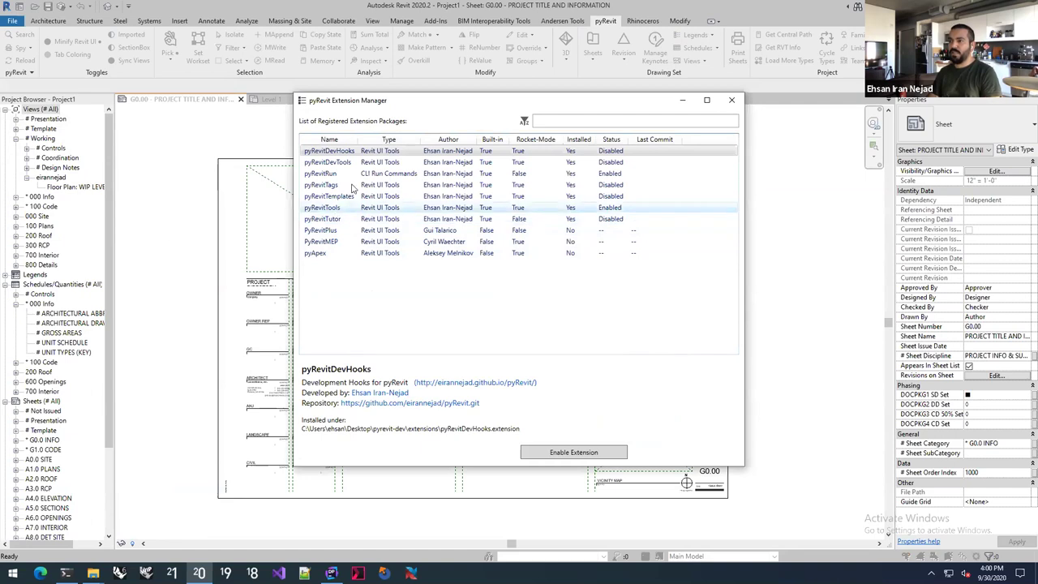
pyautogui.click(342, 254)
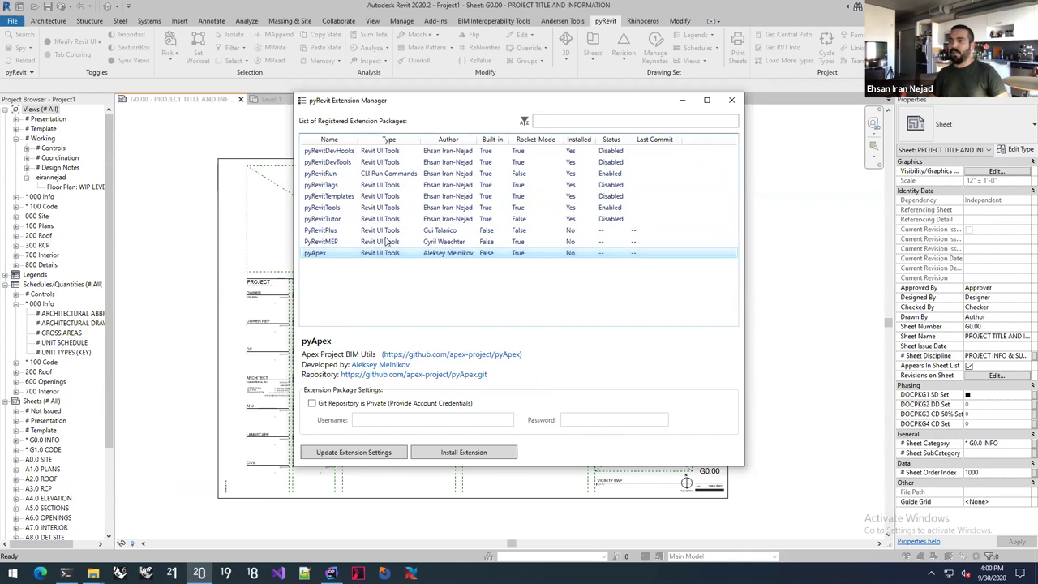
pyautogui.click(350, 163)
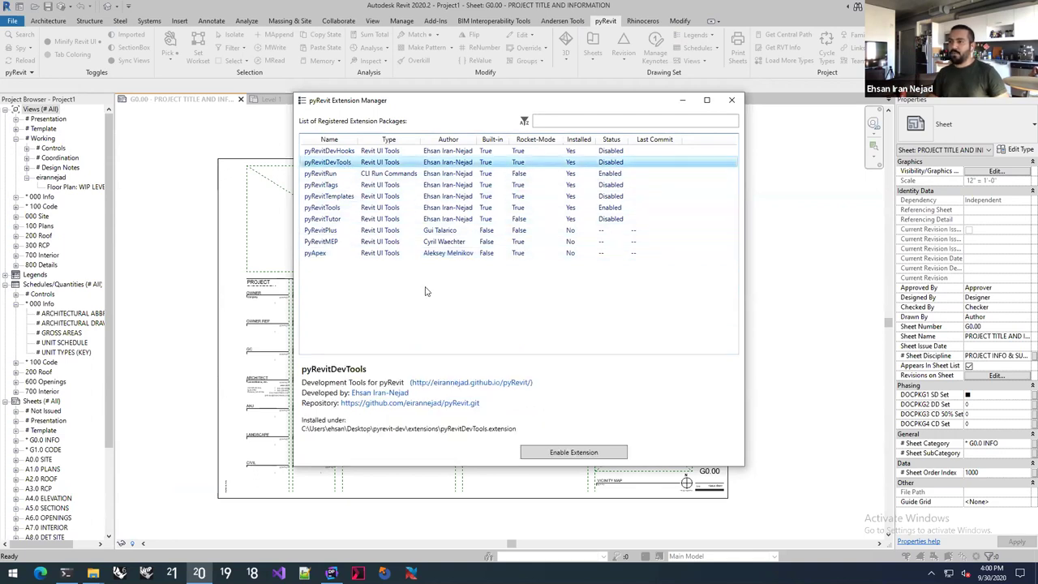
pyautogui.click(541, 457)
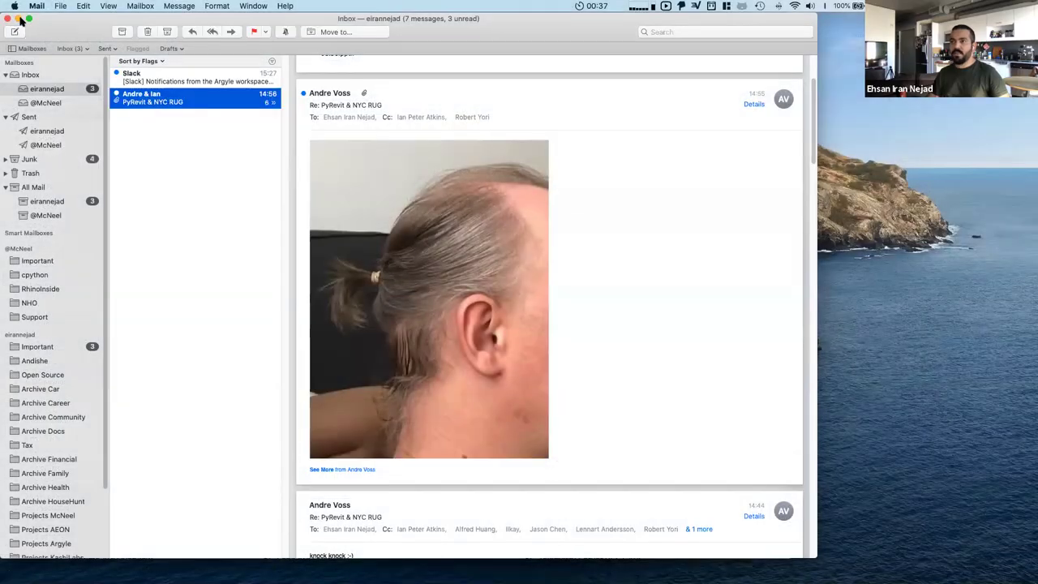
# Switch to Notion and browse pyRevit's Developer Docs from Get Started through the Python course to the Reference section
pyautogui.click(20, 18)
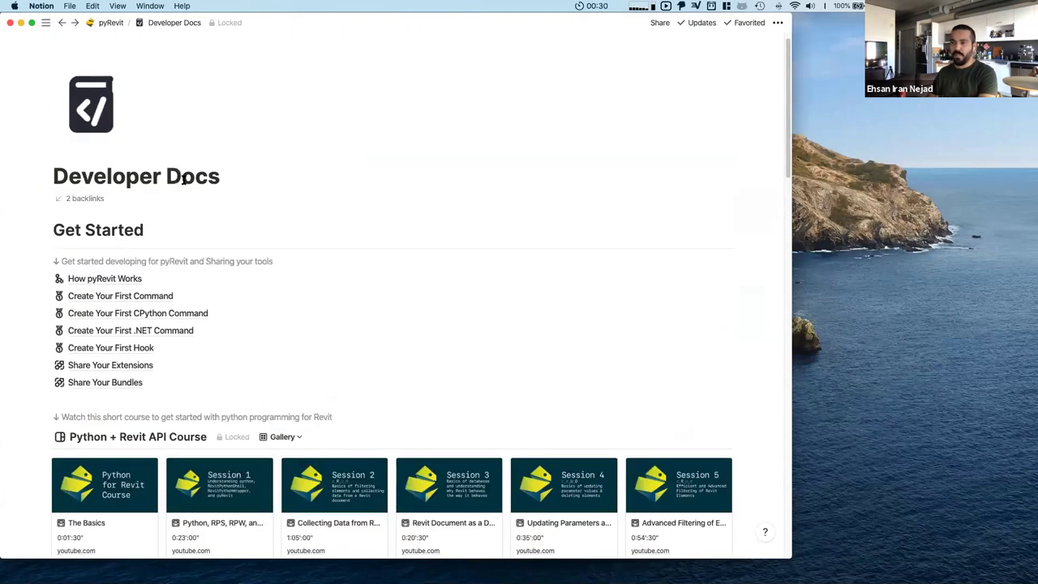
pyautogui.scroll(-5, 186, 181)
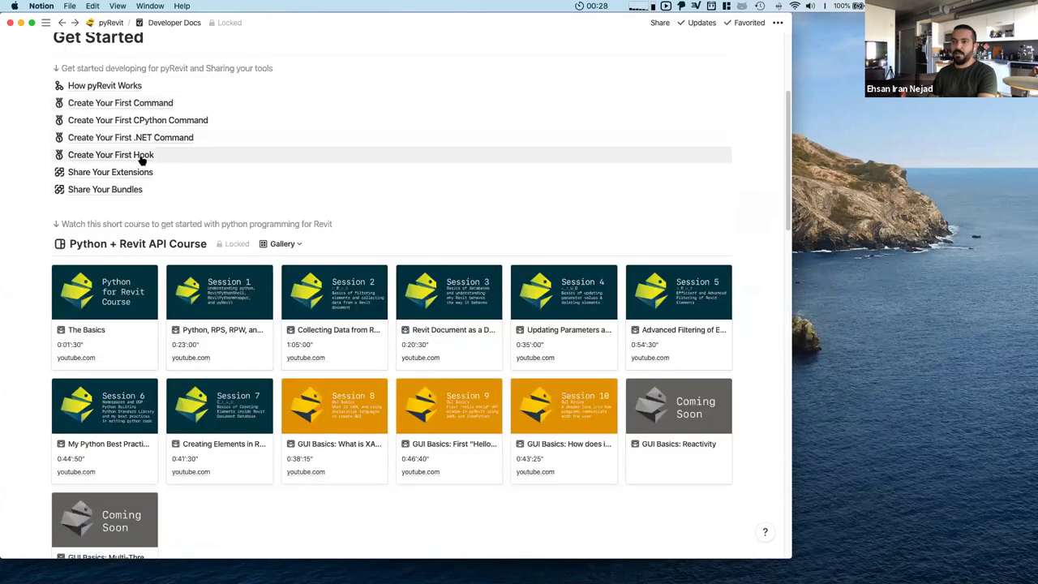
pyautogui.scroll(-10, 164, 178)
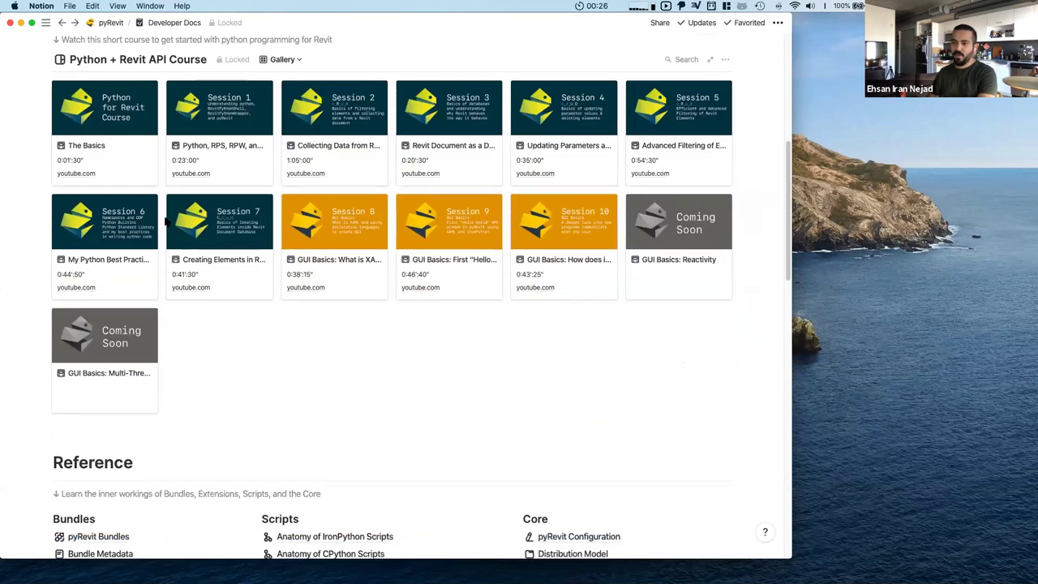
pyautogui.doubleClick(81, 269)
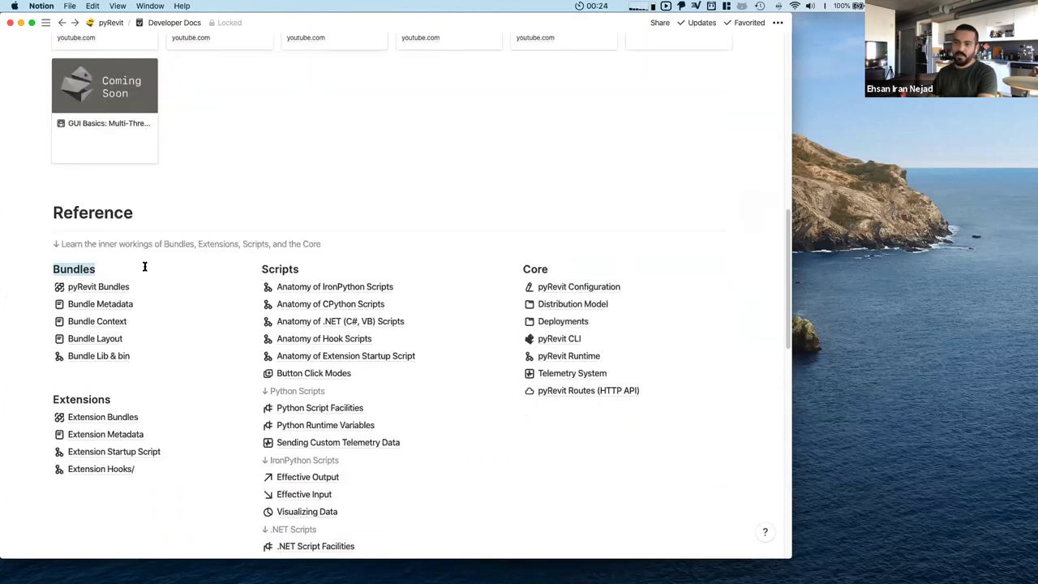
pyautogui.scroll(-2, 143, 267)
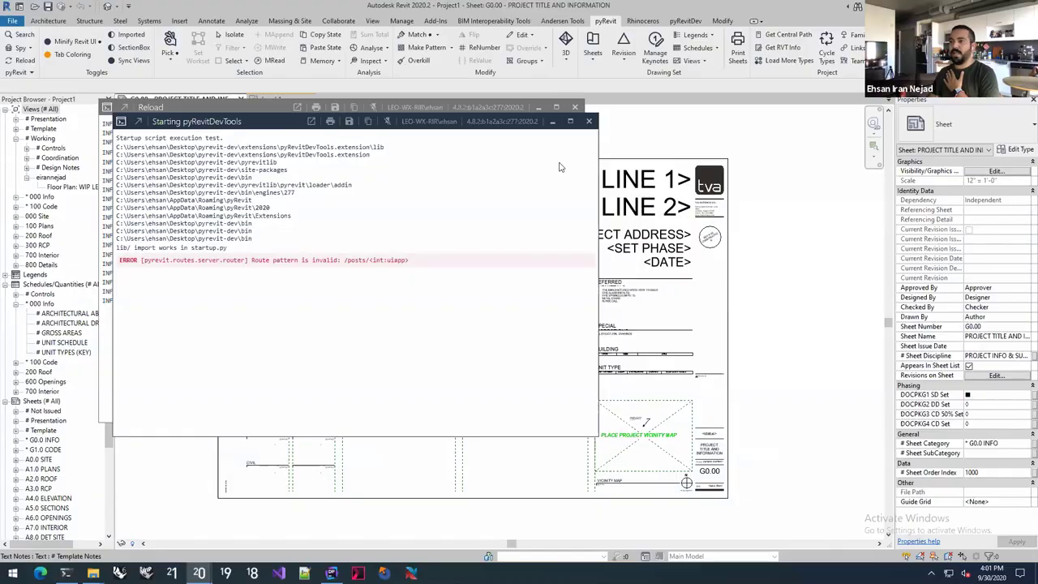
# Close the pyRevitDevTools startup output and review the Reload log before closing it too
pyautogui.click(588, 121)
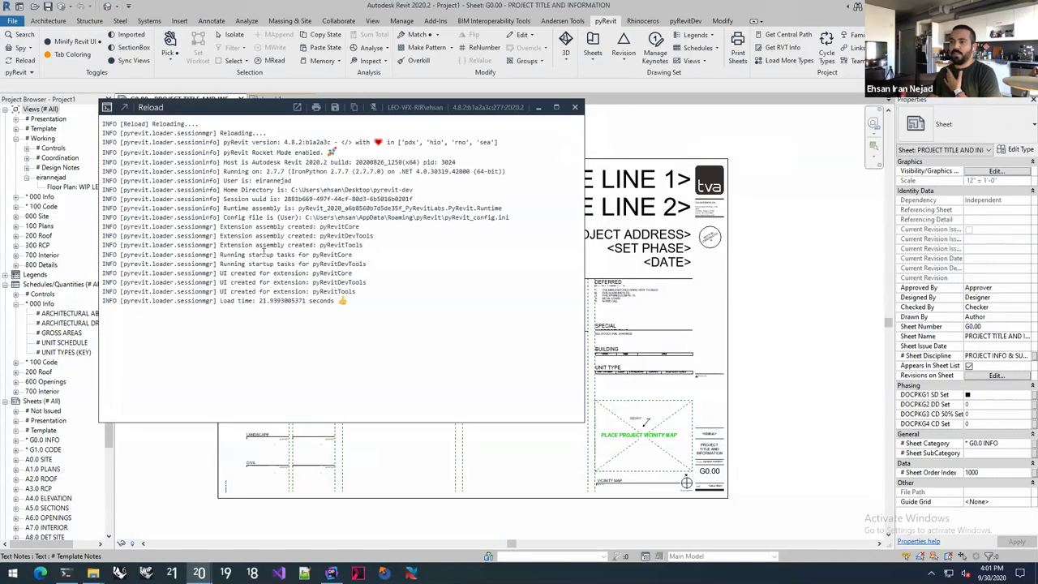
pyautogui.moveTo(265, 119); pyautogui.dragTo(306, 166)
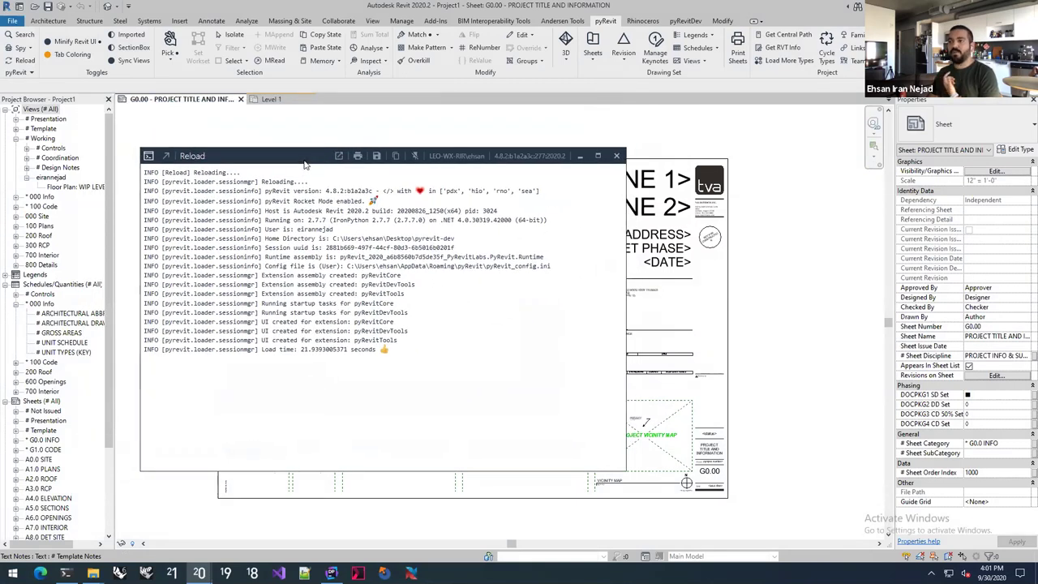
pyautogui.click(616, 155)
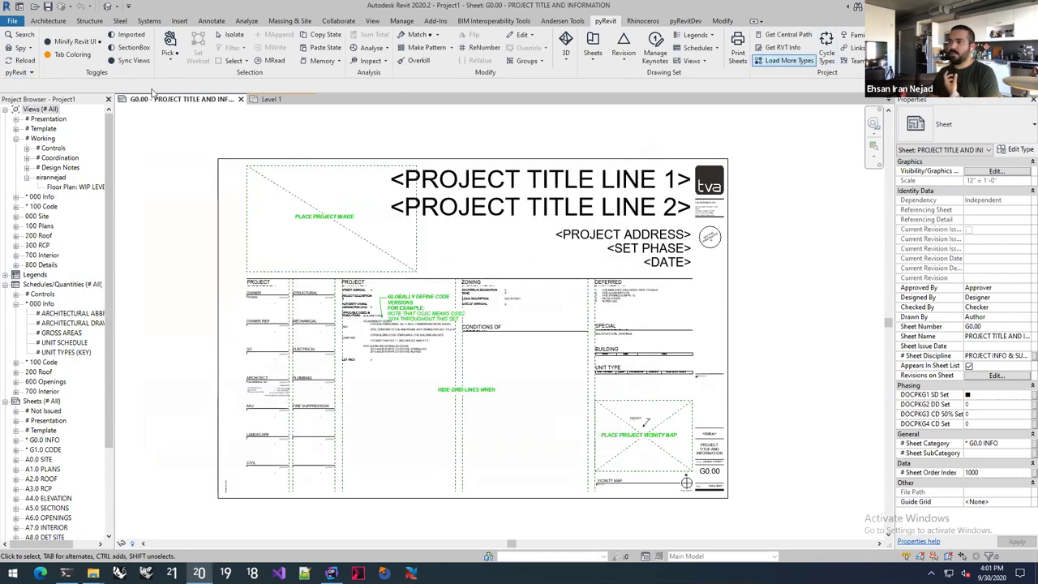
pyautogui.click(18, 57)
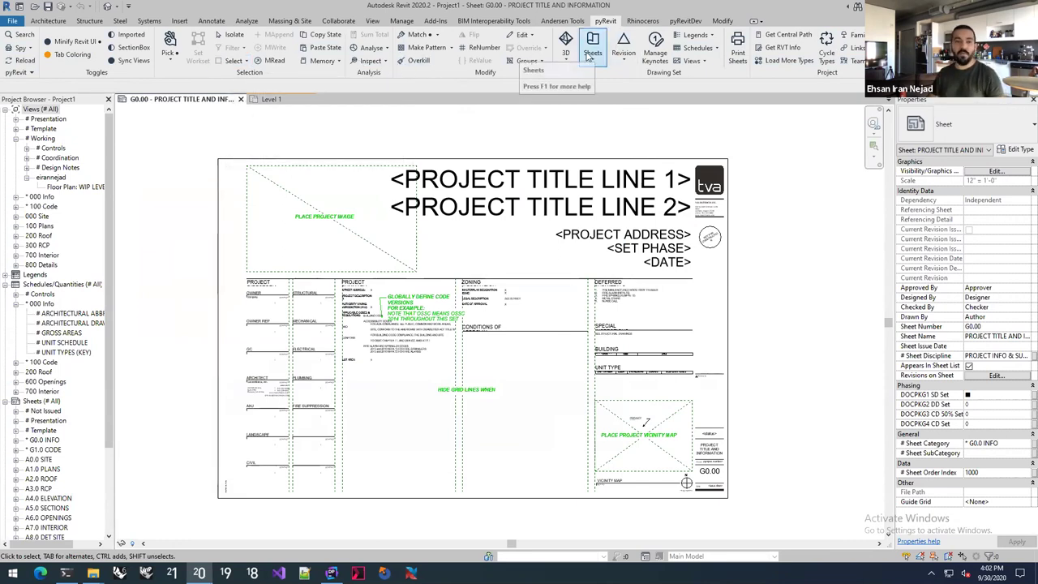
# Review the engine tests and bundle tests of the pyRevitDev tools, and return to the main pyRevit tools
pyautogui.click(685, 21)
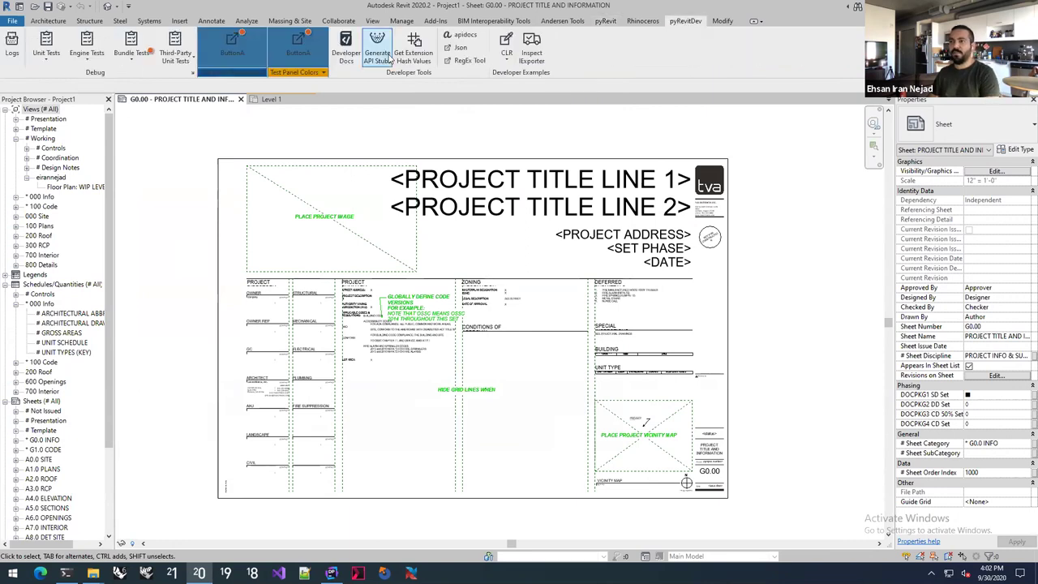
pyautogui.click(82, 52)
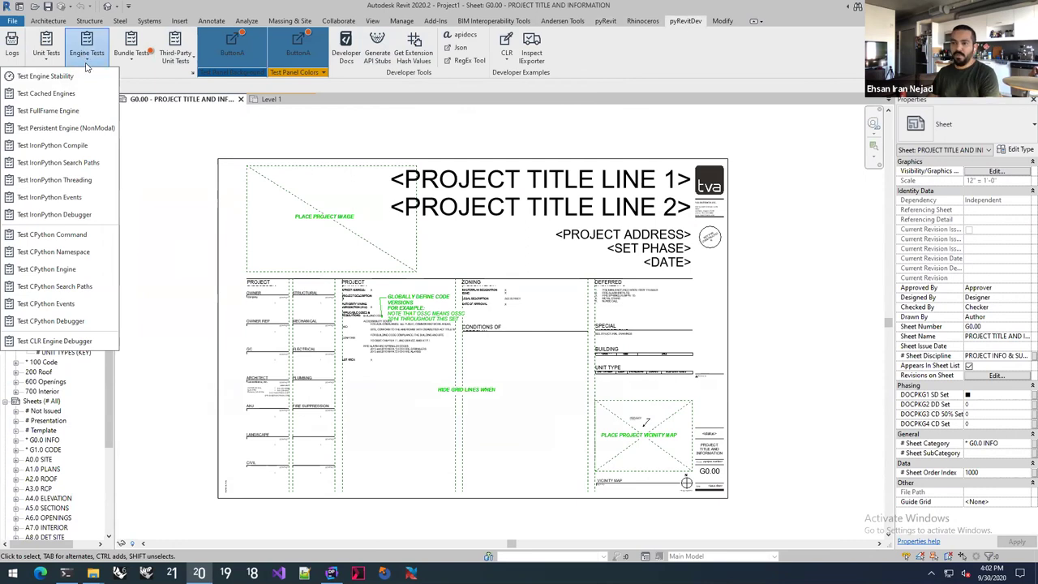
pyautogui.click(132, 52)
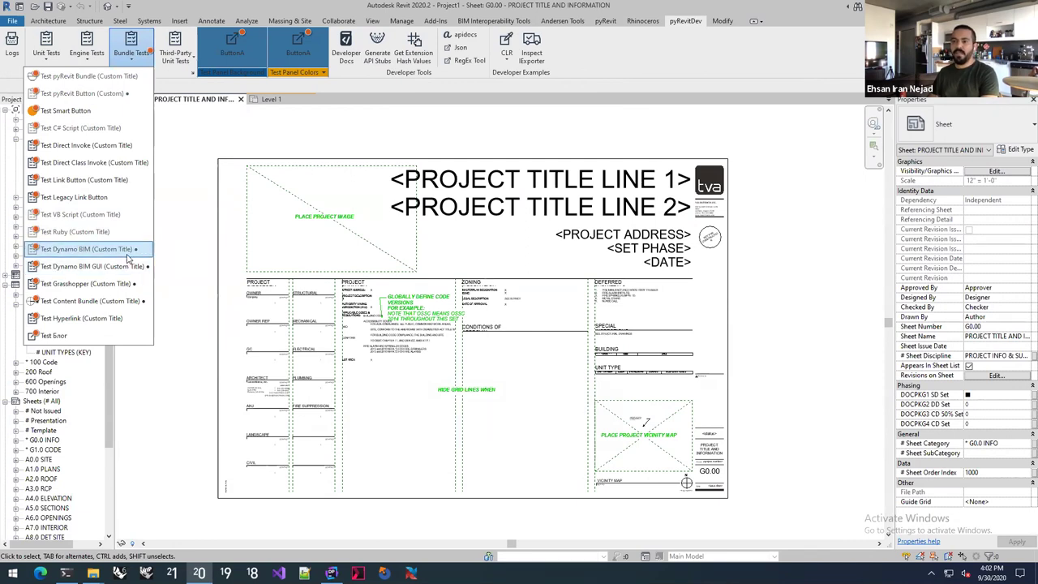
pyautogui.click(605, 21)
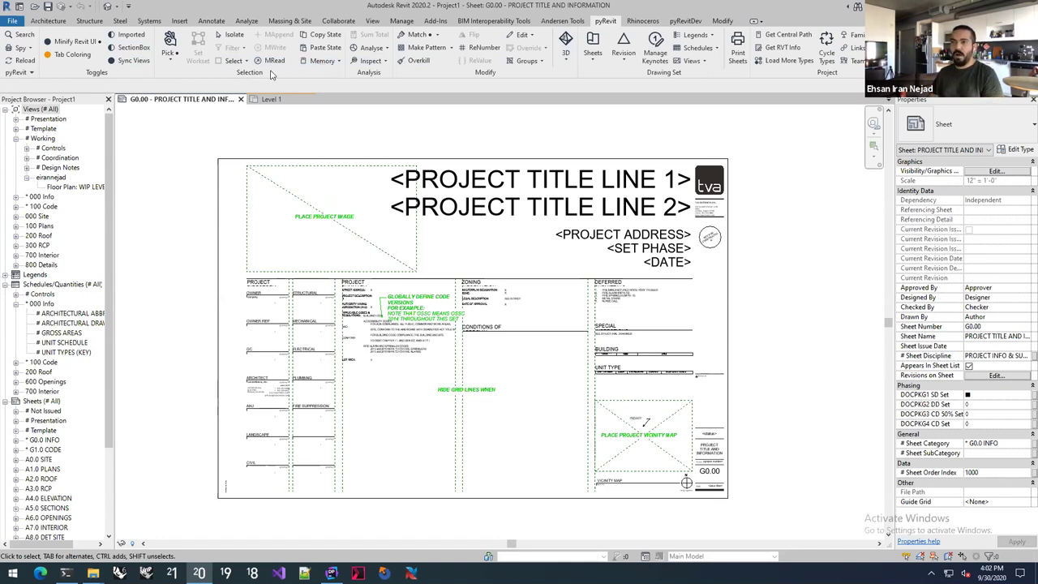
# Open the Print Sheets command's bundle folder and widen its window to show the folder path up to Print Sheets.pushbutton
pyautogui.press('alt')
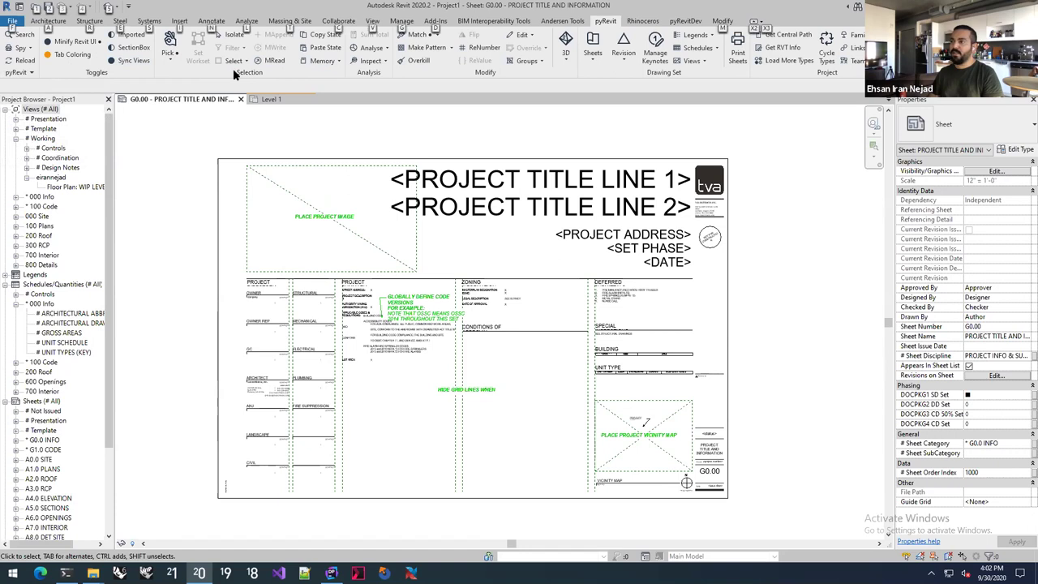
pyautogui.press('alt')
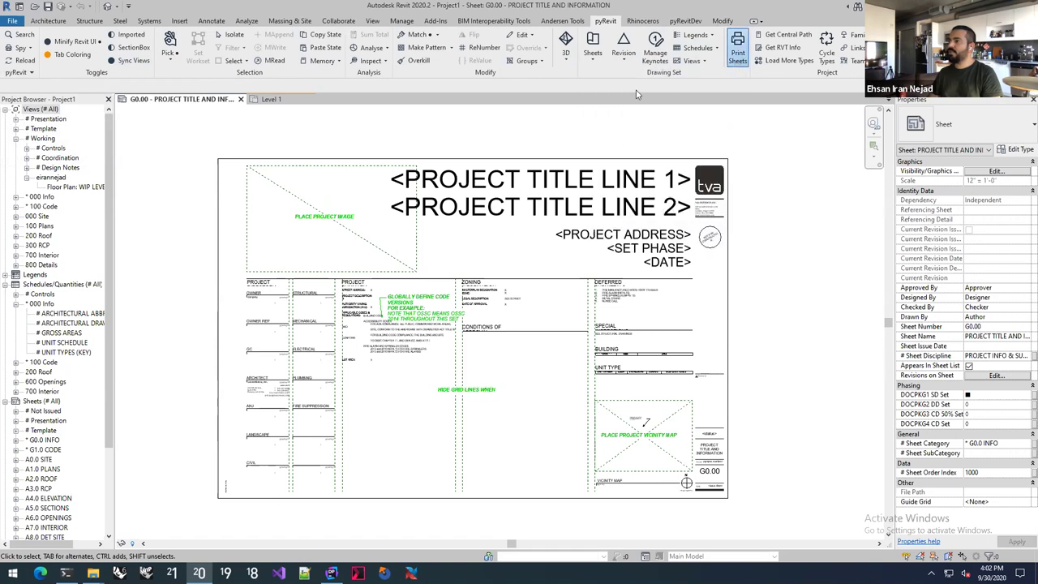
pyautogui.keyDown('alt'); pyautogui.click(737, 44); pyautogui.keyUp('alt')
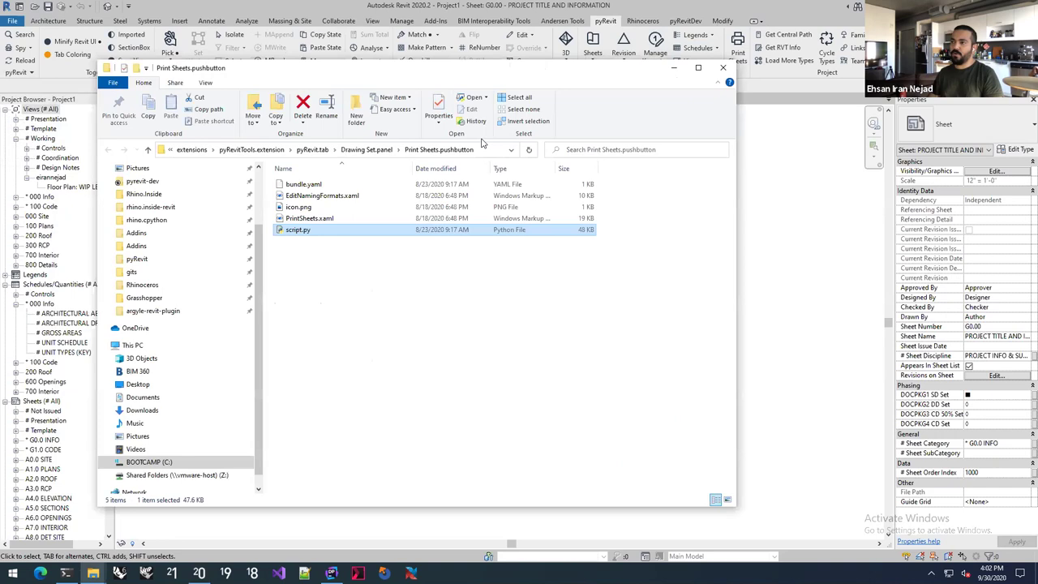
pyautogui.click(487, 153)
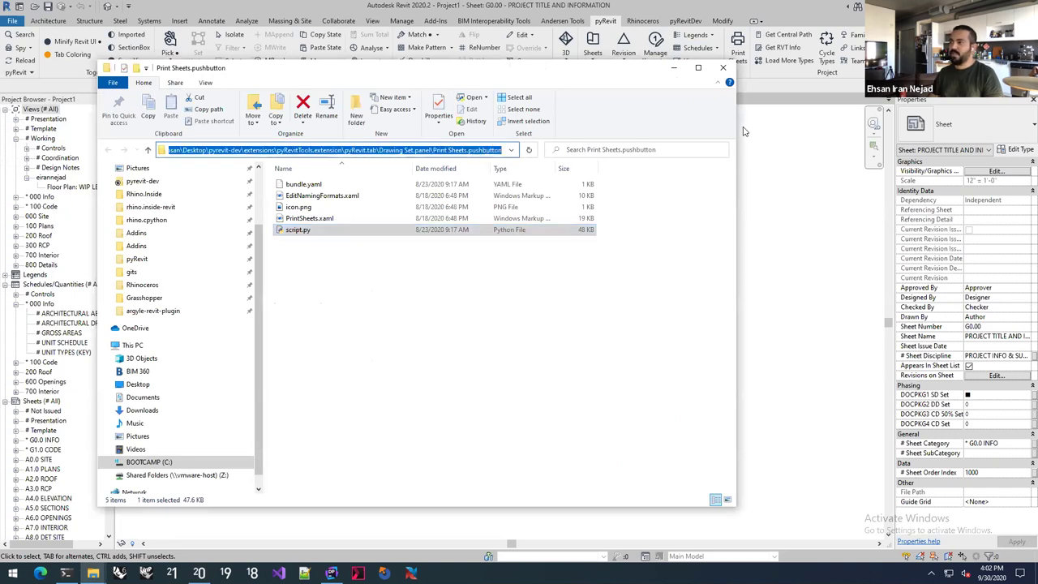
pyautogui.moveTo(735, 324); pyautogui.dragTo(853, 324)
pyautogui.click(313, 237)
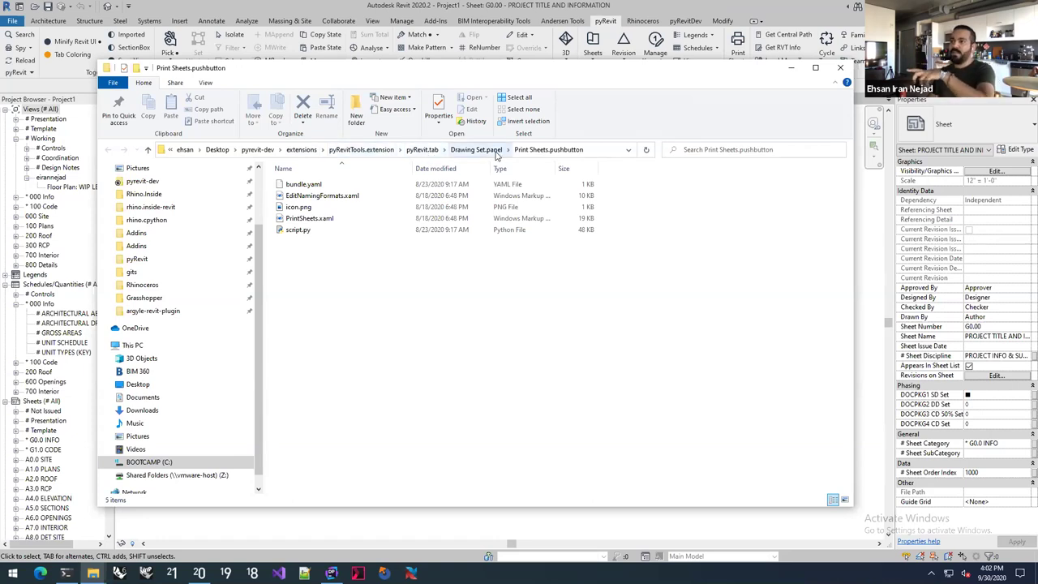
pyautogui.moveTo(586, 69); pyautogui.dragTo(554, 114)
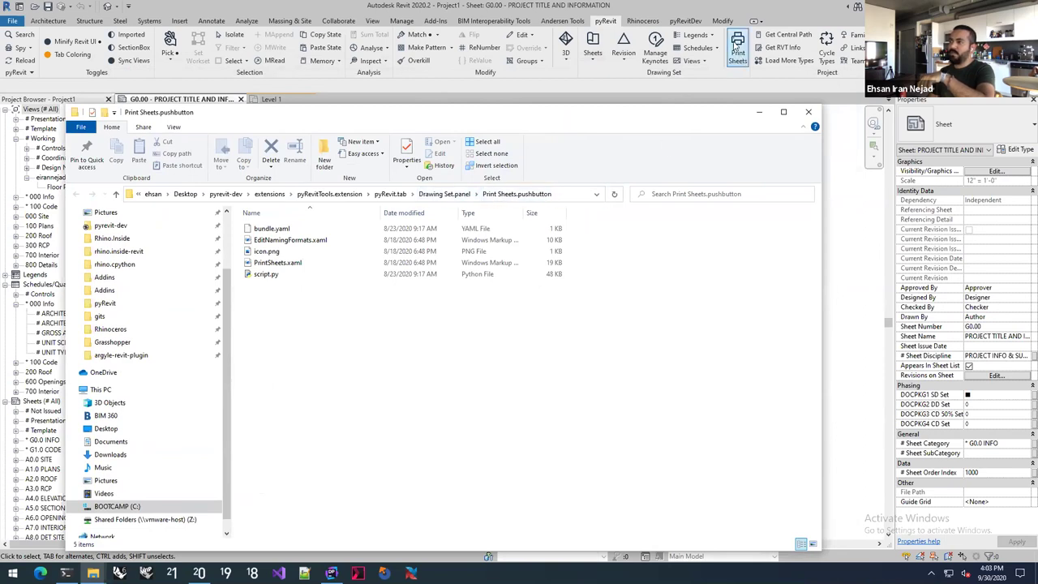
# Select the Print Sheets bundle's files from script.py up through EditNamingFormats.xaml
pyautogui.click(268, 275)
pyautogui.keyDown('shift'); pyautogui.click(280, 262); pyautogui.keyUp('shift')
pyautogui.keyDown('shift'); pyautogui.click(280, 251); pyautogui.keyUp('shift')
pyautogui.keyDown('shift'); pyautogui.click(298, 240); pyautogui.keyUp('shift')
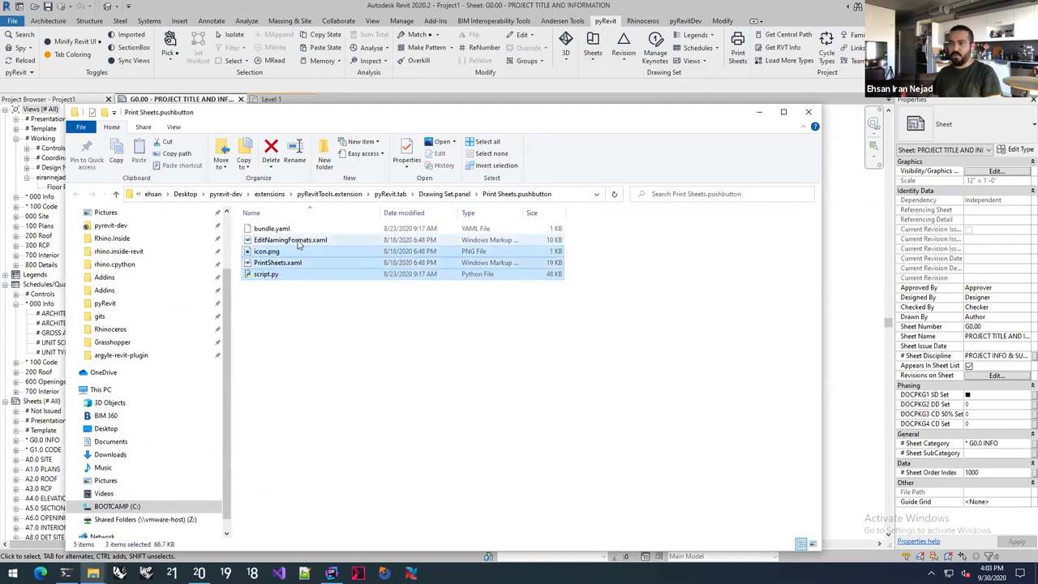
# Open bundle.yaml in Notepad++, examine its title entry, and close both open files and the editor
pyautogui.click(272, 229)
pyautogui.rightClick(272, 229)
pyautogui.click(230, 285)
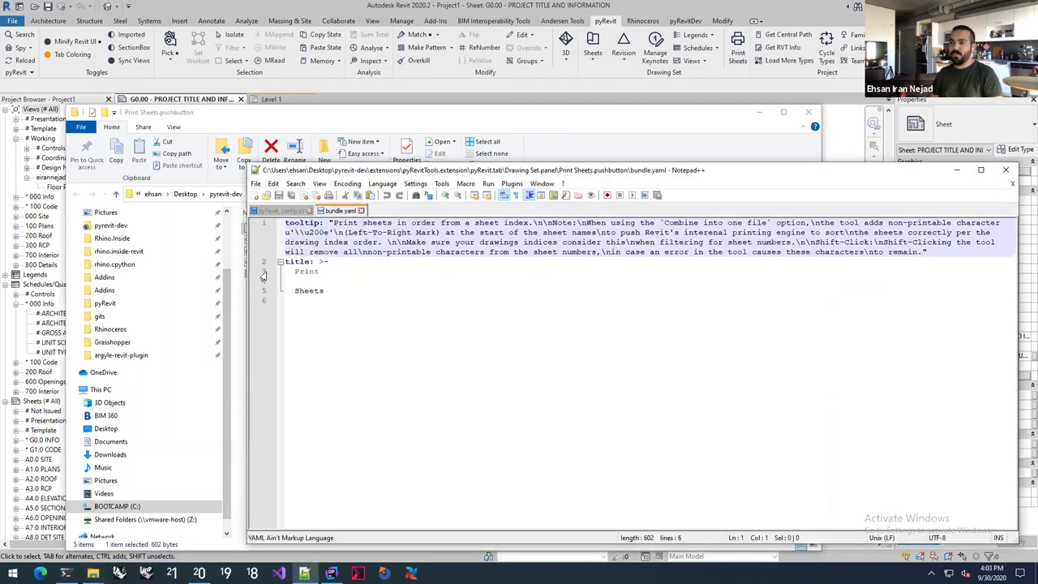
pyautogui.moveTo(261, 264); pyautogui.dragTo(262, 303)
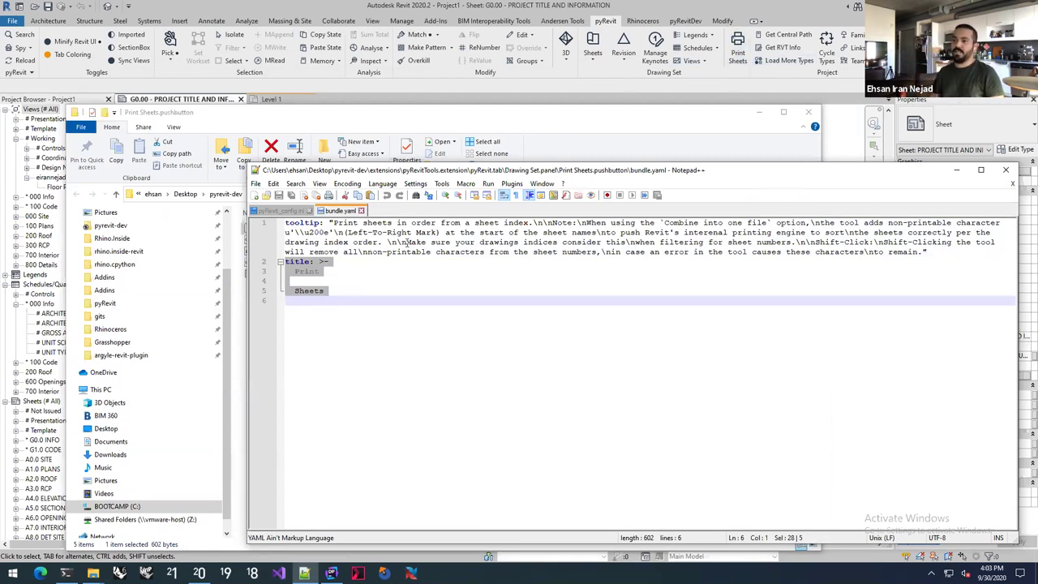
pyautogui.click(331, 280)
pyautogui.click(362, 210)
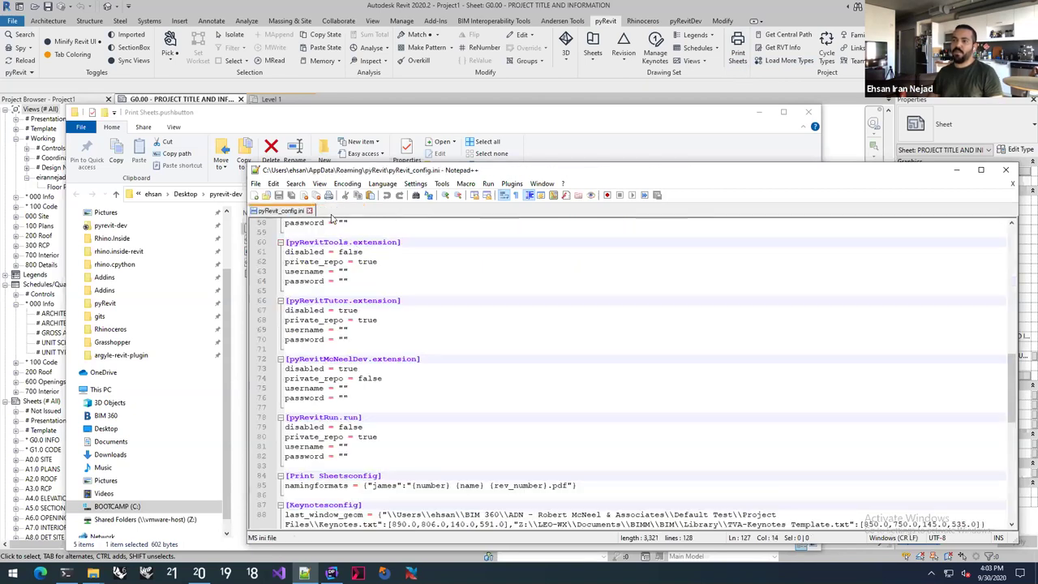
pyautogui.click(308, 211)
pyautogui.click(1006, 170)
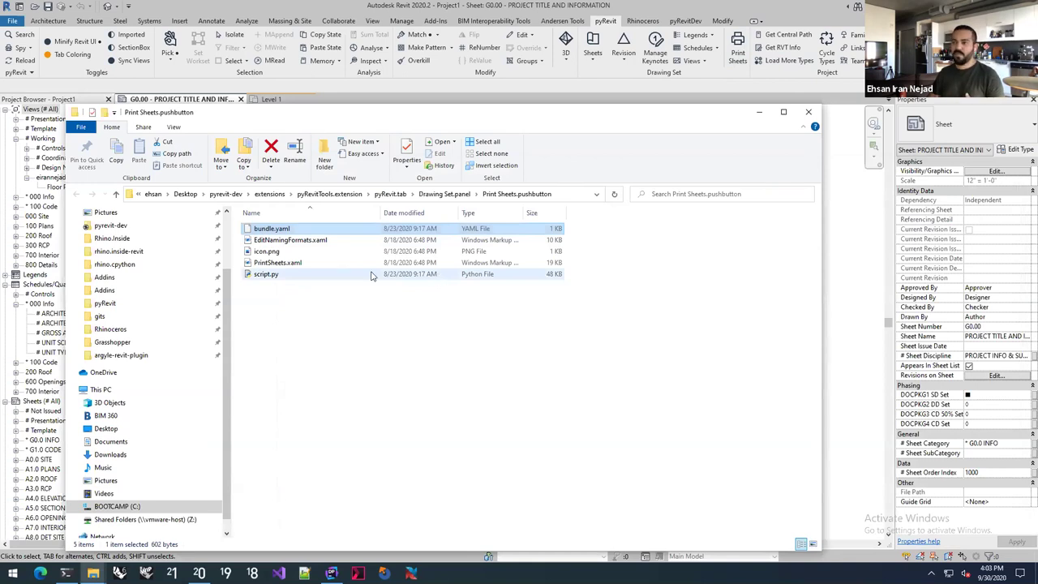
# Select script.py in the Print Sheets bundle folder and return to the project sheet in Revit
pyautogui.click(283, 306)
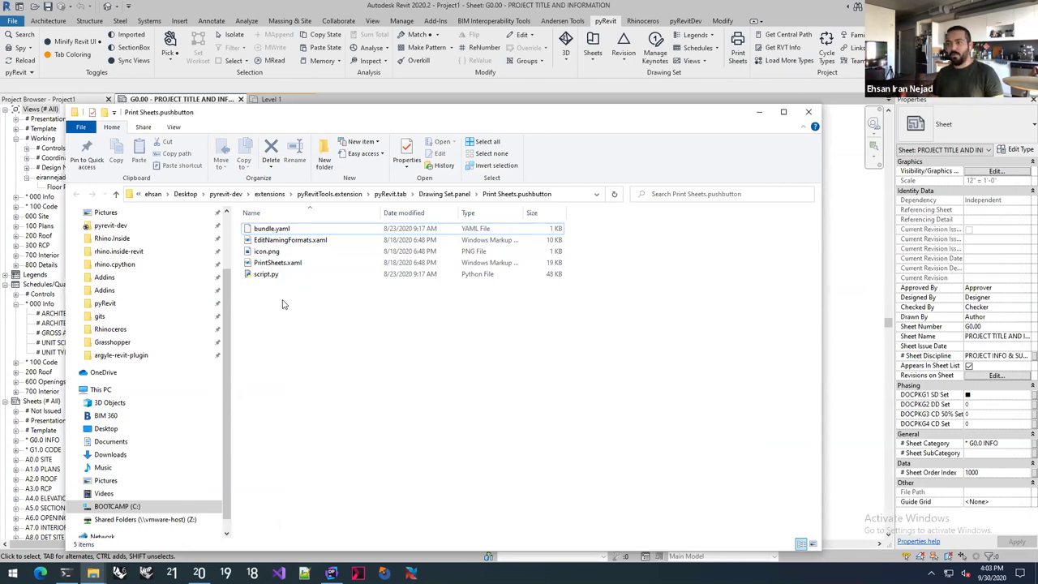
pyautogui.click(267, 274)
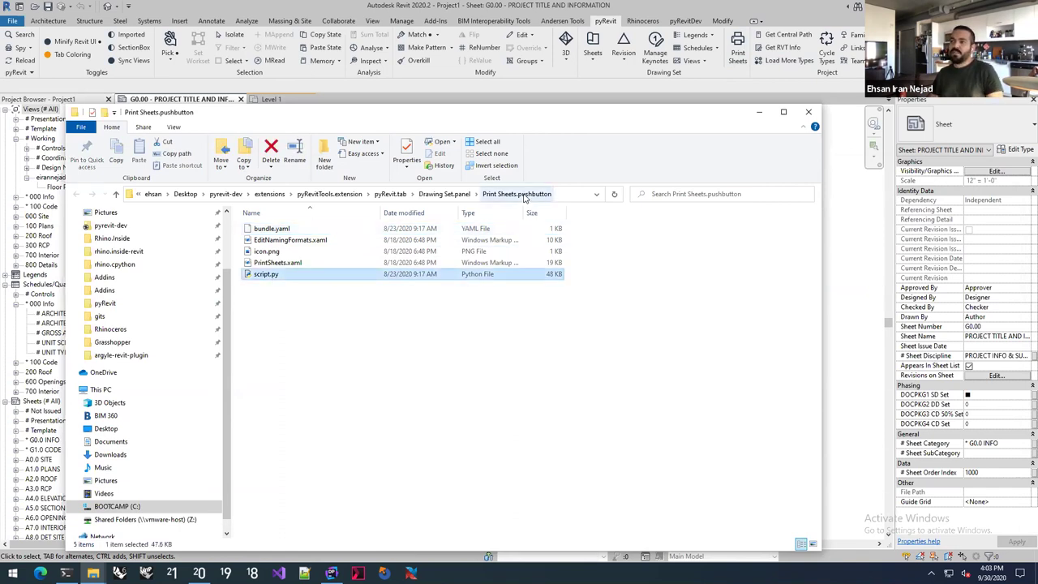
pyautogui.click(408, 75)
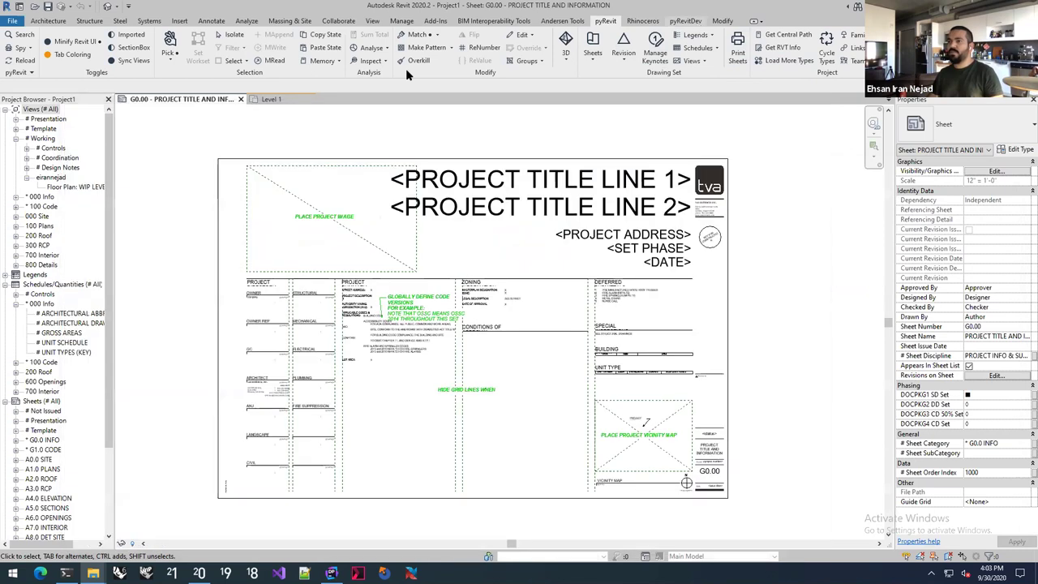
# Open the bundle folder of the Test Content Bundle command from pyRevitDev's bundle tests
pyautogui.scroll(-2, 408, 74)
pyautogui.click(128, 60)
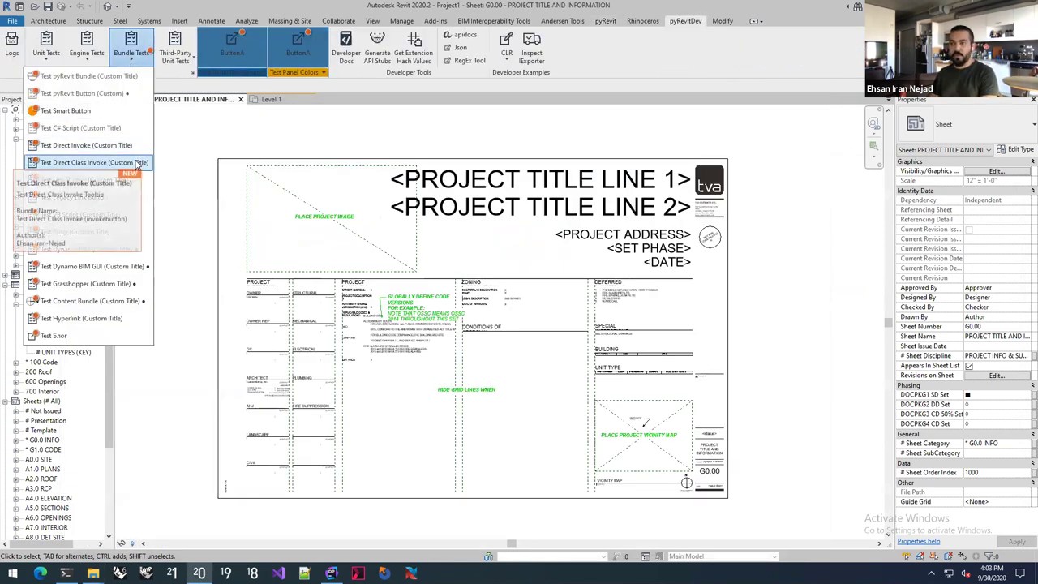
pyautogui.click(56, 321)
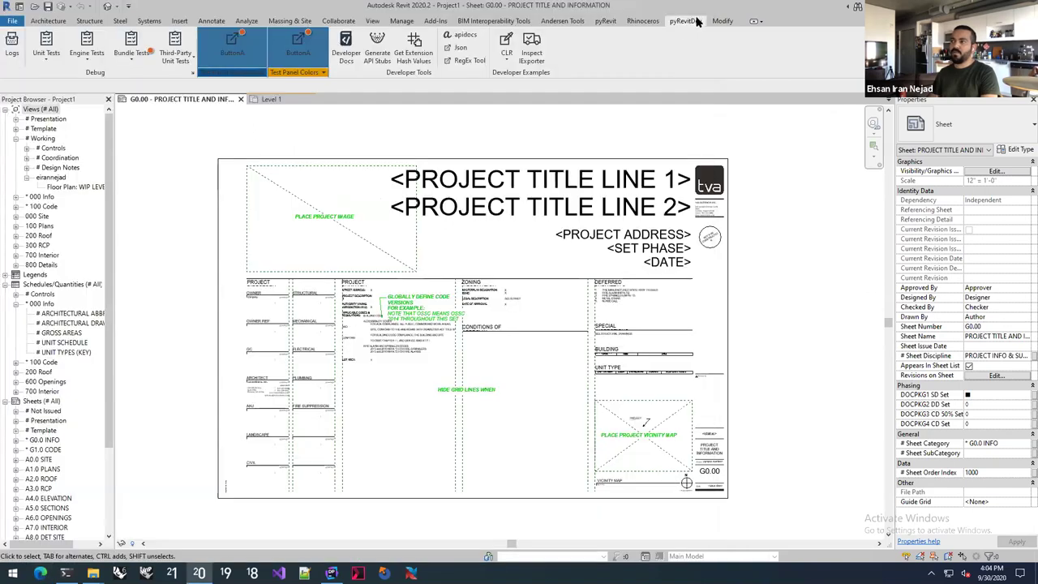
pyautogui.click(697, 14)
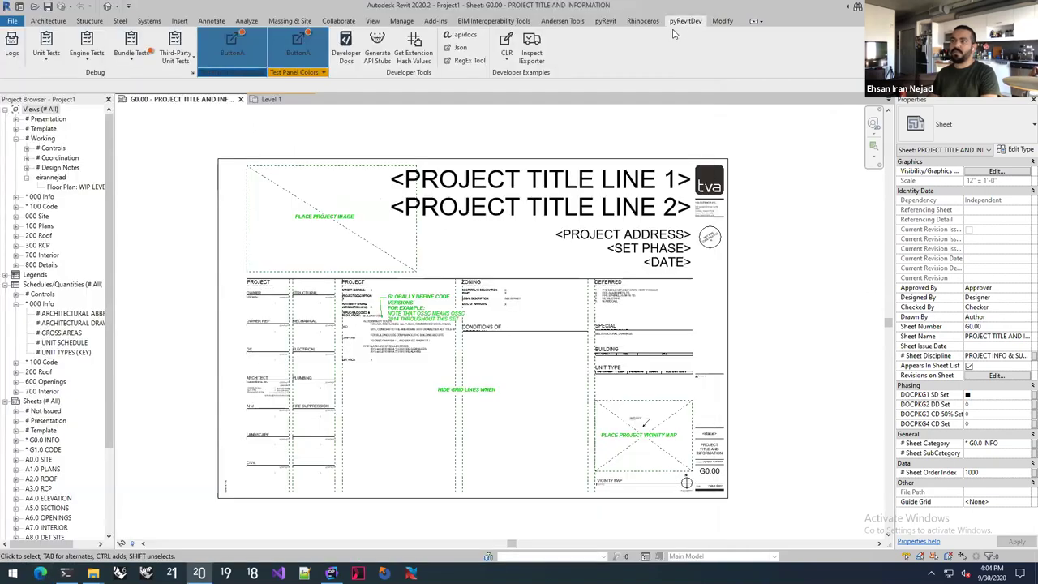
pyautogui.click(123, 62)
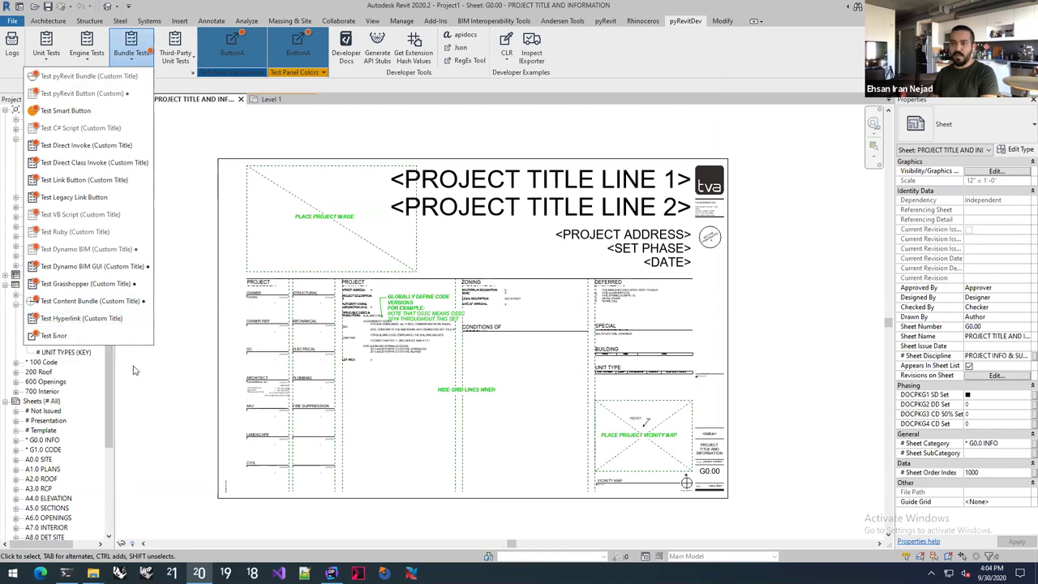
pyautogui.click(119, 302)
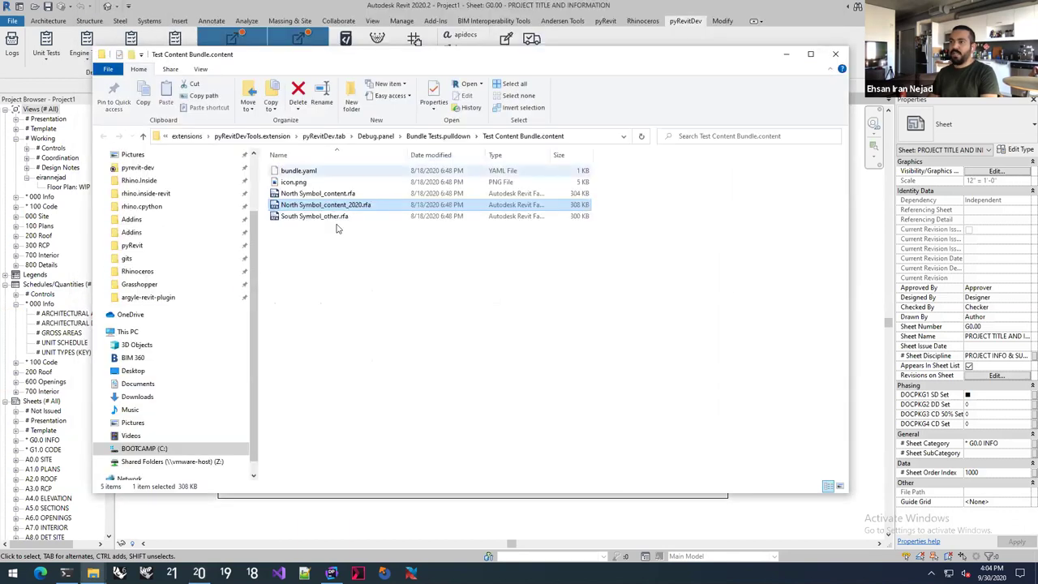
# Select the content bundle's three .rfa family files, single out North Symbol_content.rfa, move the folder window aside and return to the sheet
pyautogui.moveTo(329, 239); pyautogui.dragTo(312, 191)
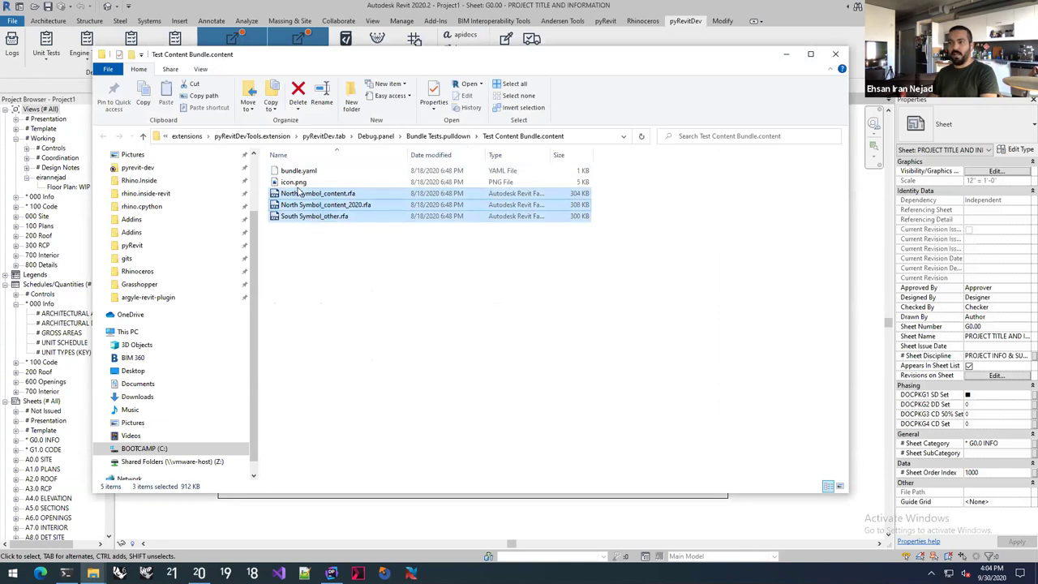
pyautogui.click(302, 193)
pyautogui.keyDown('ctrl'); pyautogui.click(325, 194); pyautogui.keyUp('ctrl')
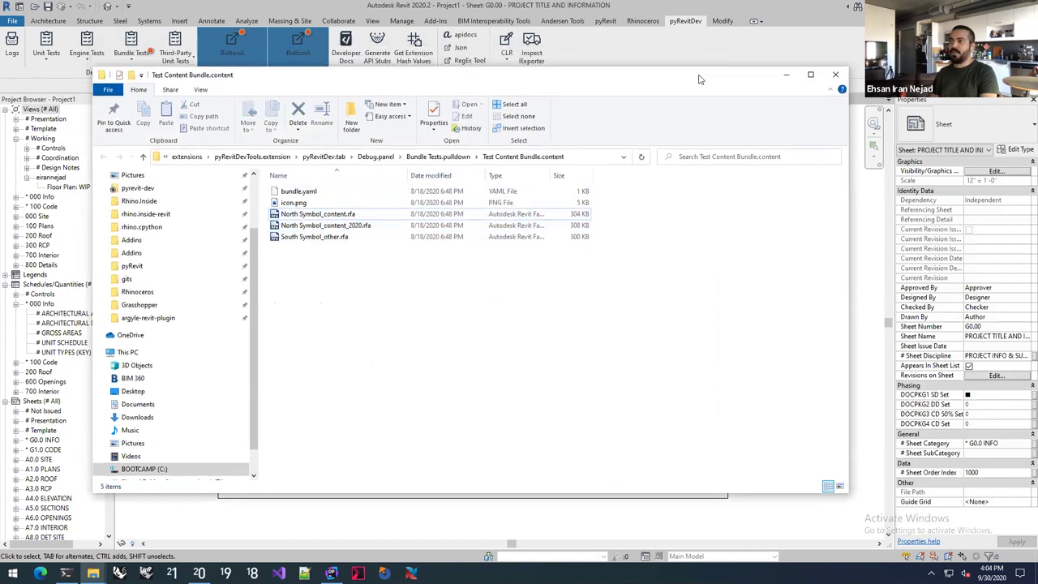
pyautogui.moveTo(669, 48); pyautogui.dragTo(767, 92)
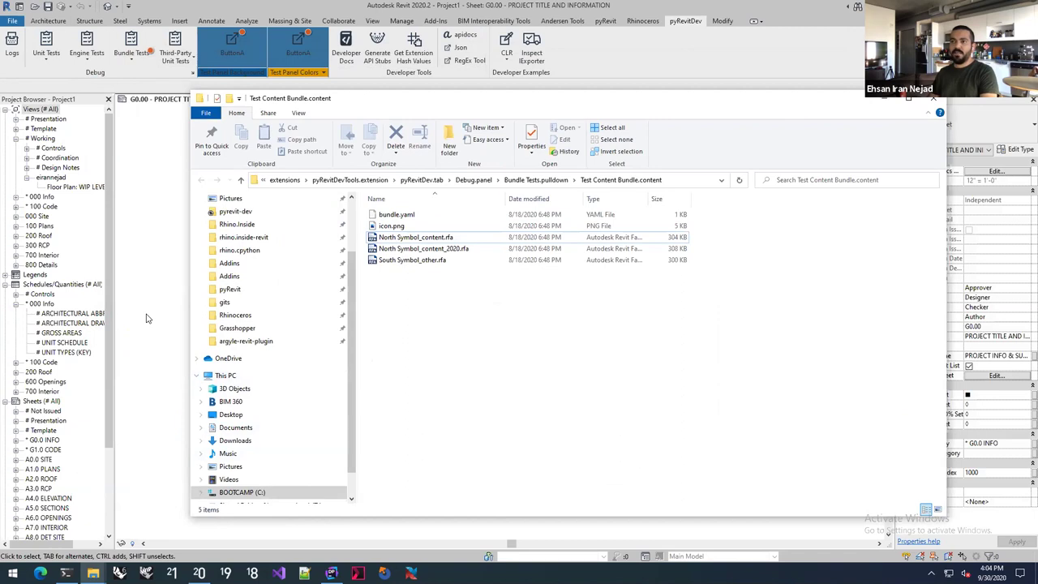
pyautogui.click(146, 317)
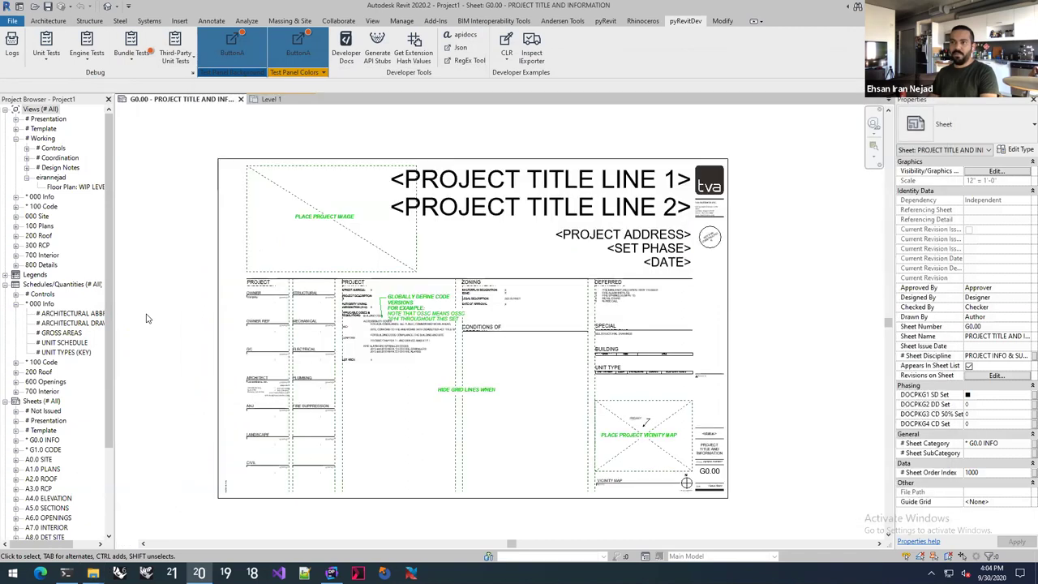
# Run the Test Content Bundle command and place its North Symbol_content_2020 annotation just above the sheet's title block
pyautogui.click(135, 58)
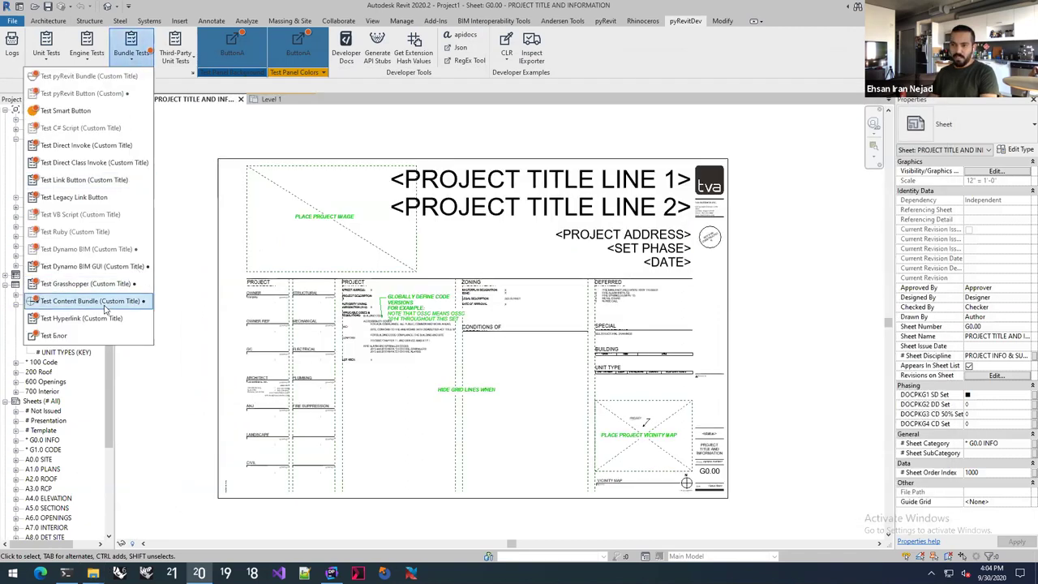
pyautogui.click(262, 259)
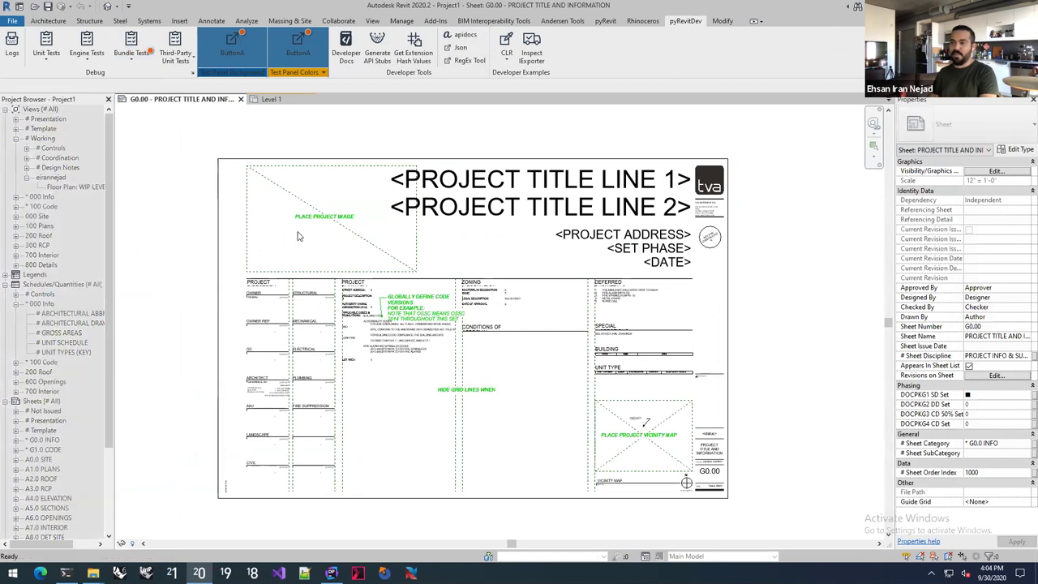
pyautogui.click(408, 137)
pyautogui.scroll(5, 406, 154)
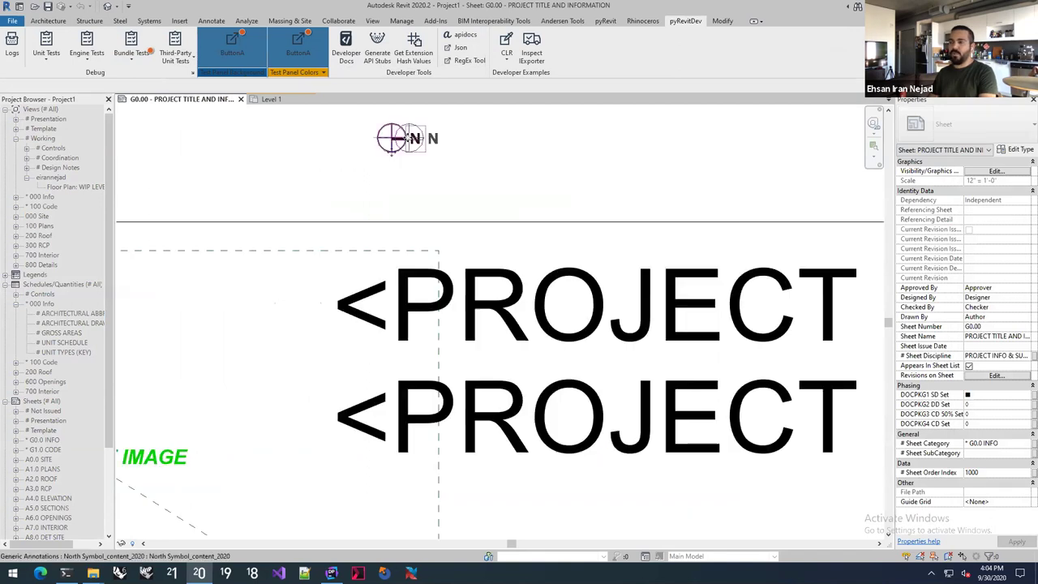
pyautogui.scroll(-3, 317, 220)
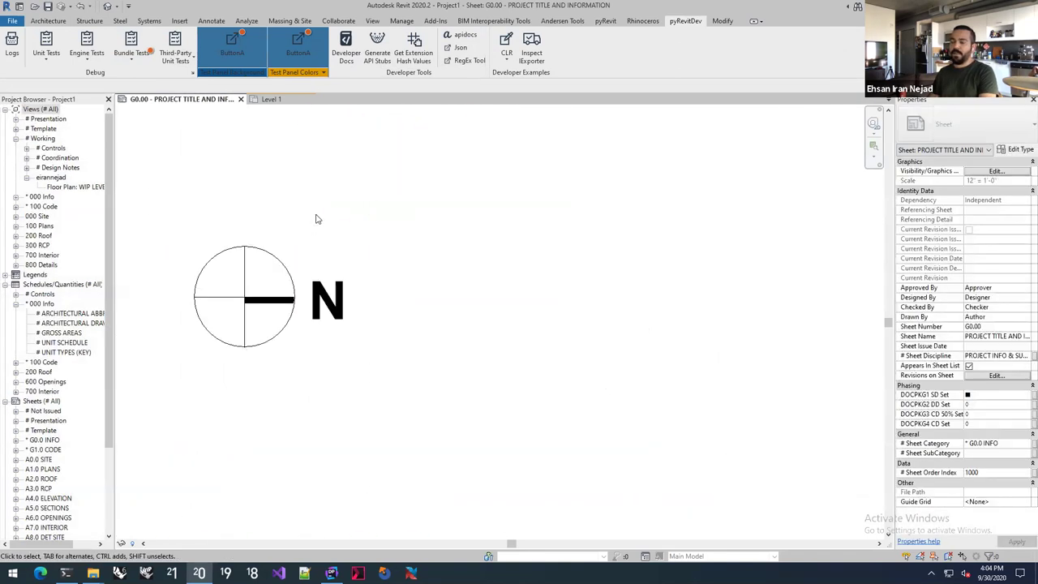
pyautogui.click(131, 59)
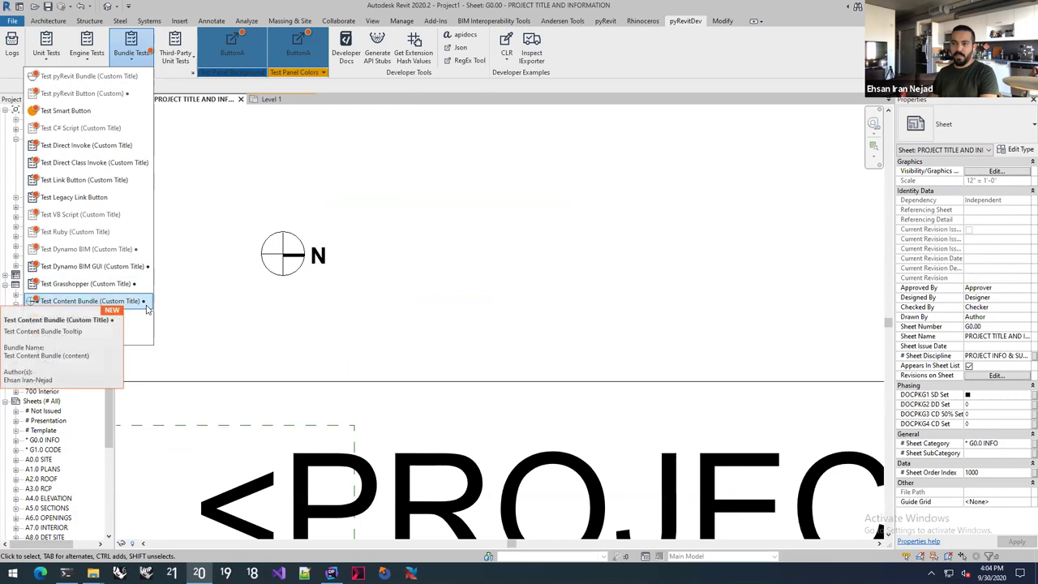
pyautogui.click(79, 302)
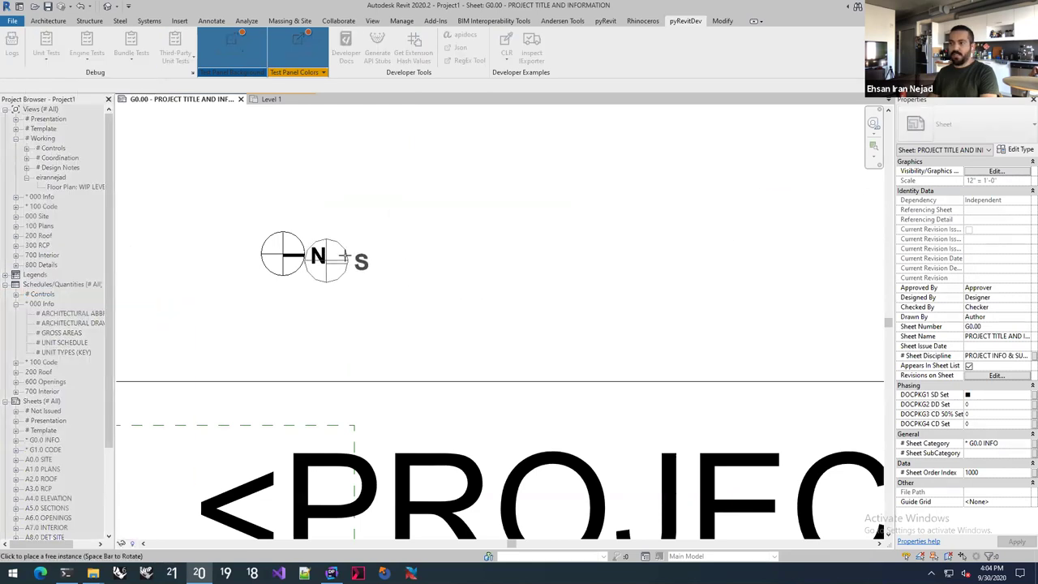
pyautogui.press('Escape')
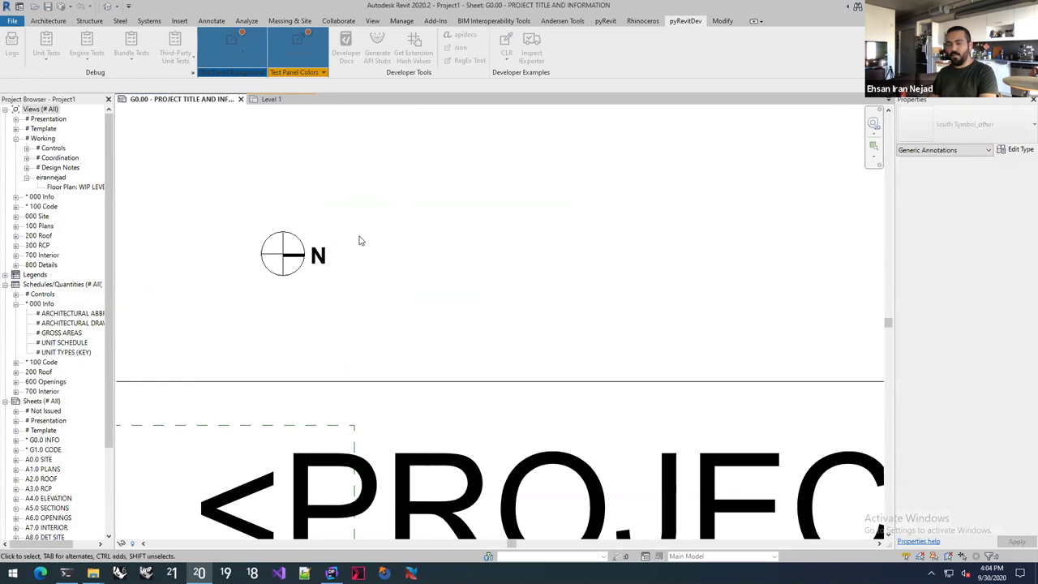
# Place the content bundle's alternate South Symbol_other annotation on the sheet, beside the north symbol
pyautogui.click(130, 47)
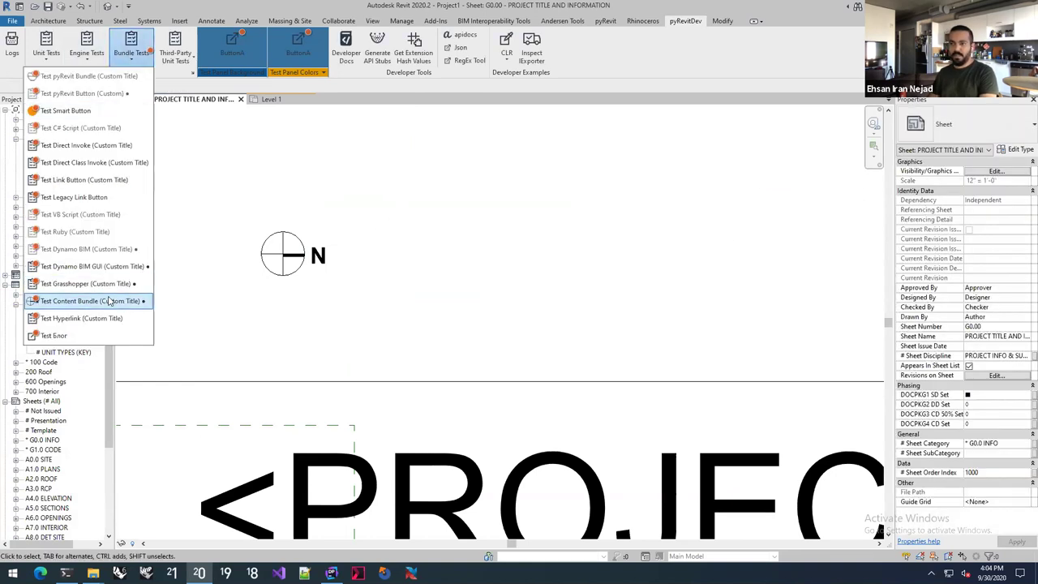
pyautogui.click(106, 301)
pyautogui.click(363, 234)
pyautogui.press('Escape')
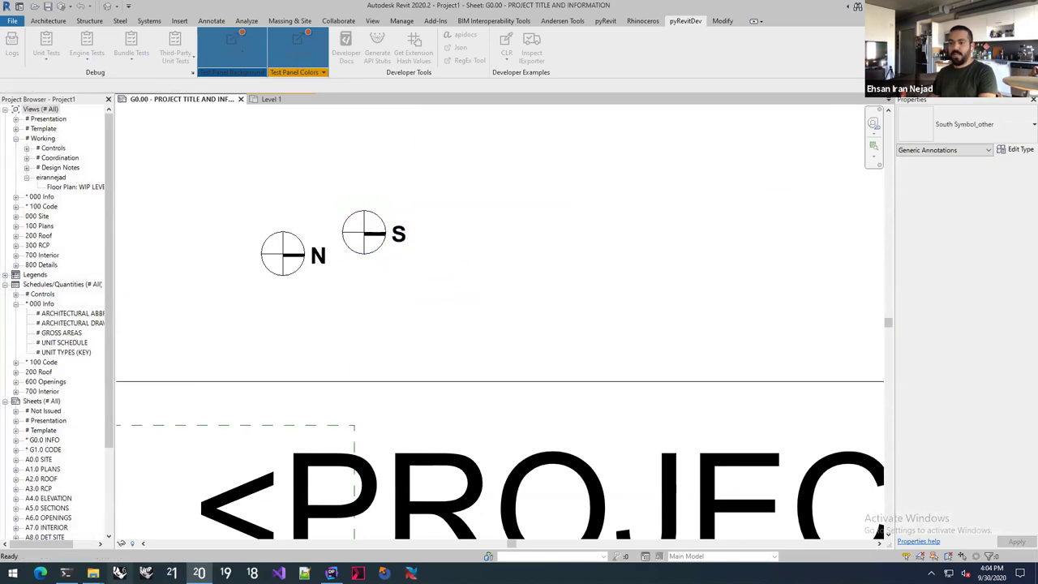
# Review South Symbol_other.rfa, North Symbol_content.rfa and North Symbol_content_2020.rfa in the Test Content Bundle folder, and return to the sheet
pyautogui.moveTo(94, 572)
pyautogui.click(464, 523)
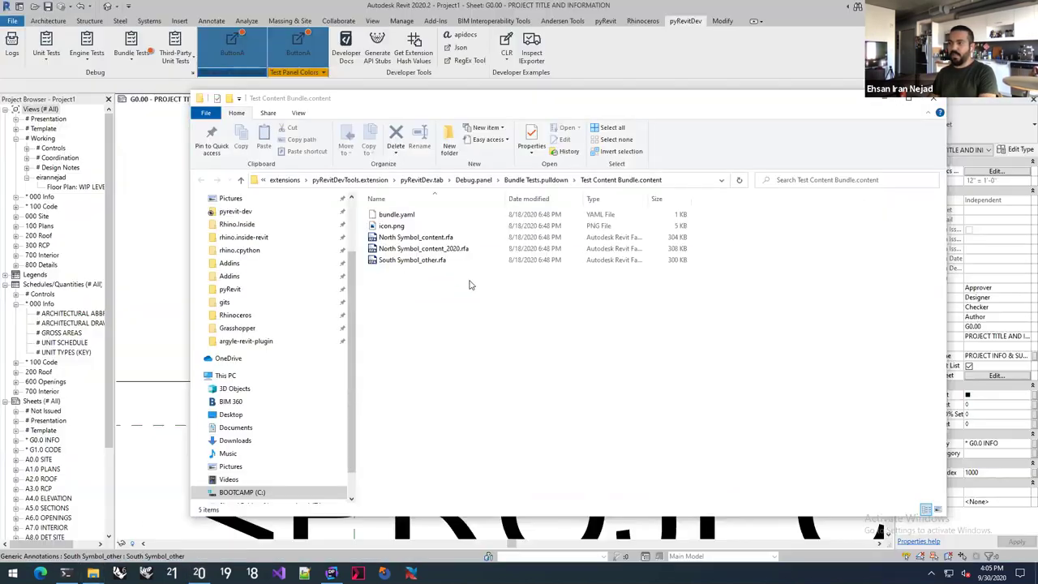
pyautogui.click(395, 263)
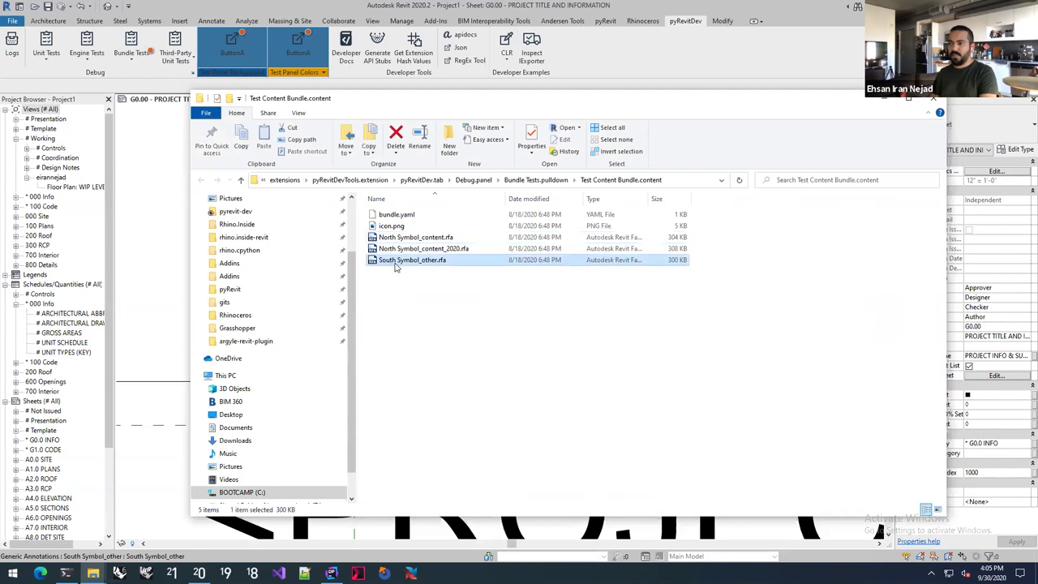
pyautogui.keyDown('ctrl'); pyautogui.click(399, 237); pyautogui.keyUp('ctrl')
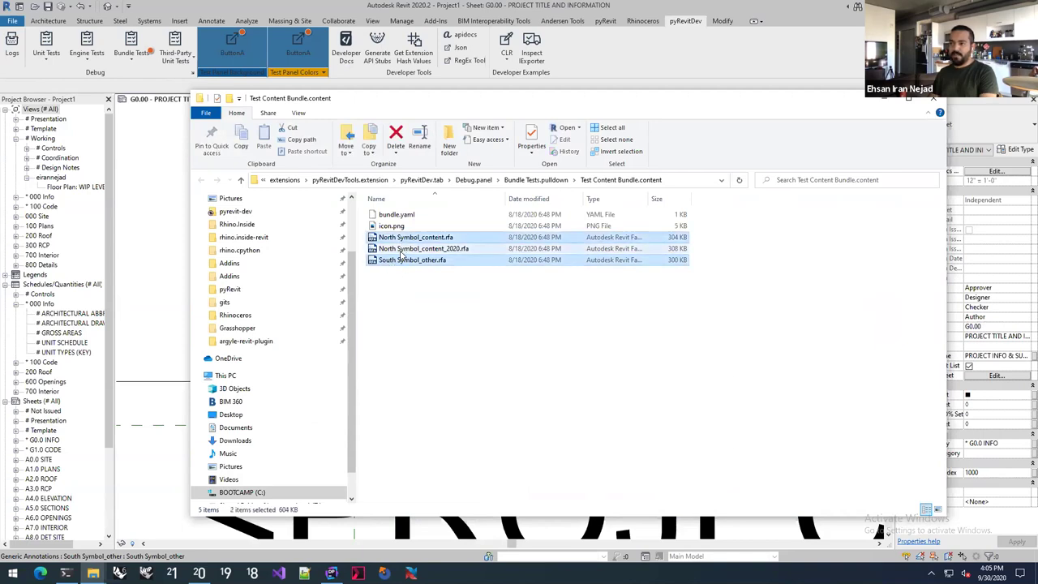
pyautogui.click(400, 250)
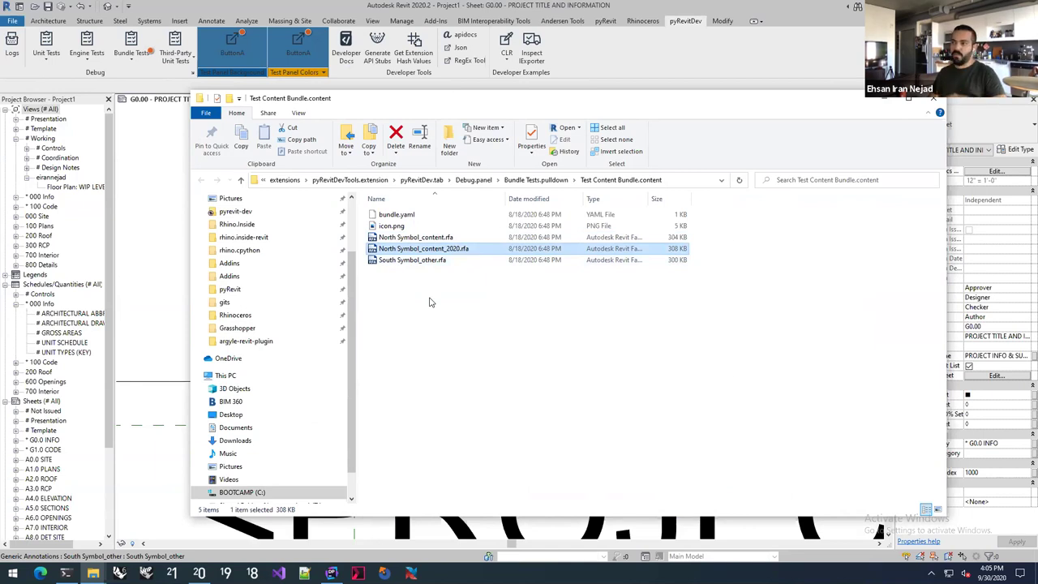
pyautogui.click(886, 98)
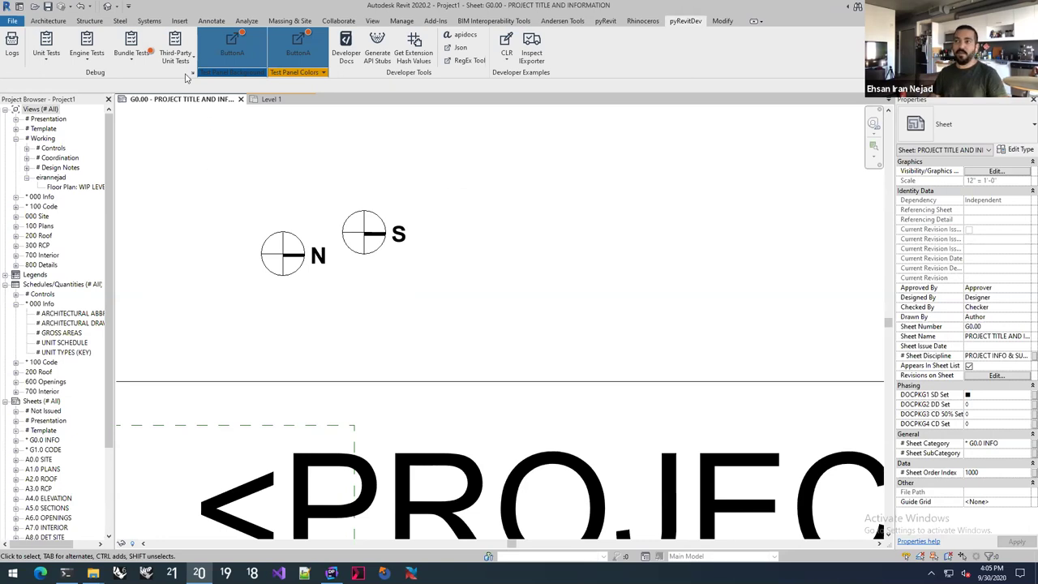
pyautogui.click(146, 58)
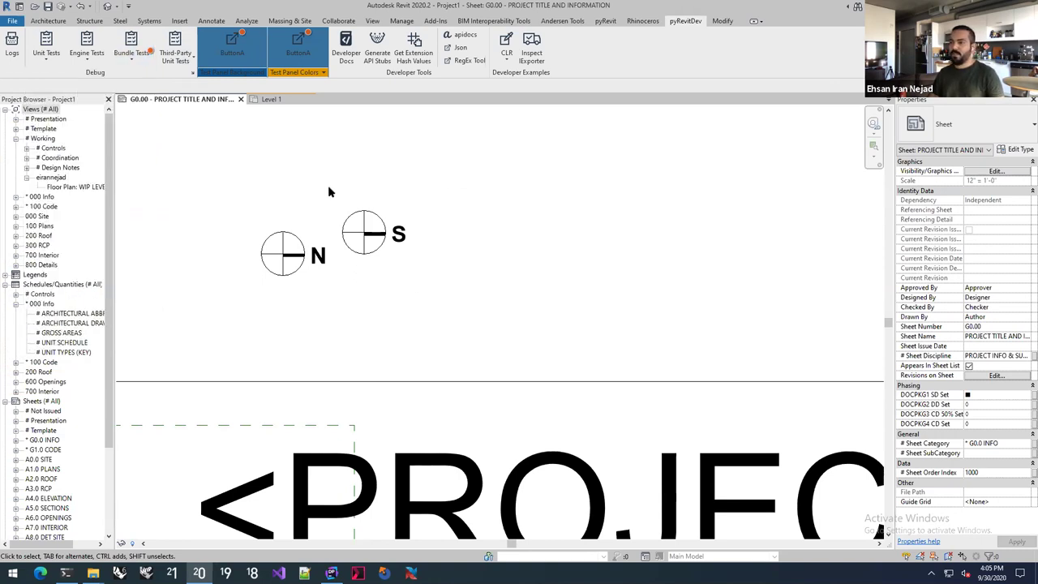
pyautogui.moveTo(327, 191); pyautogui.dragTo(354, 225, button='middle')
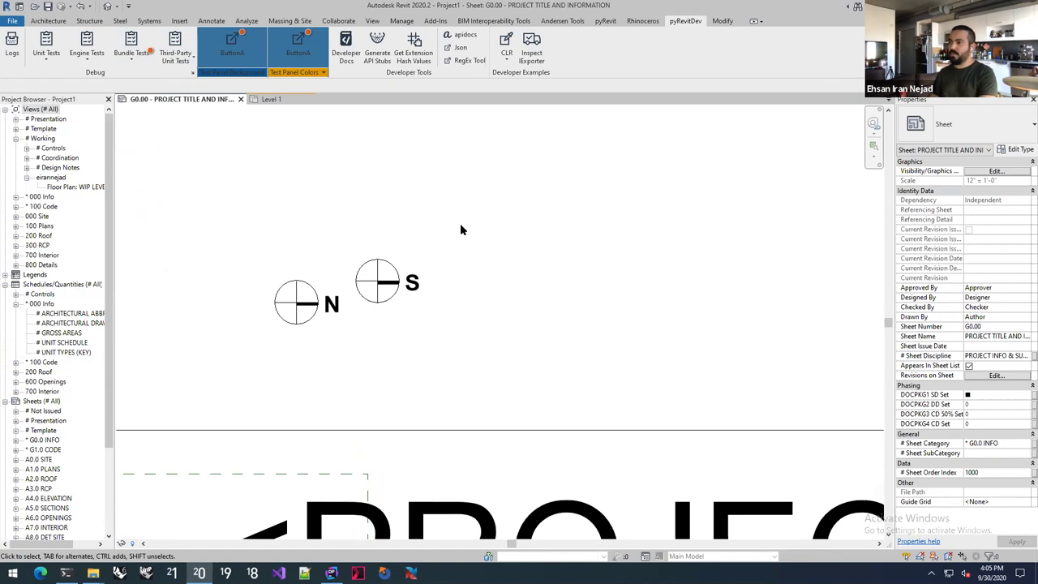
# Switch to Project2's Level 1 floor plan and draw one short diagonal wall in the empty view
pyautogui.click(275, 103)
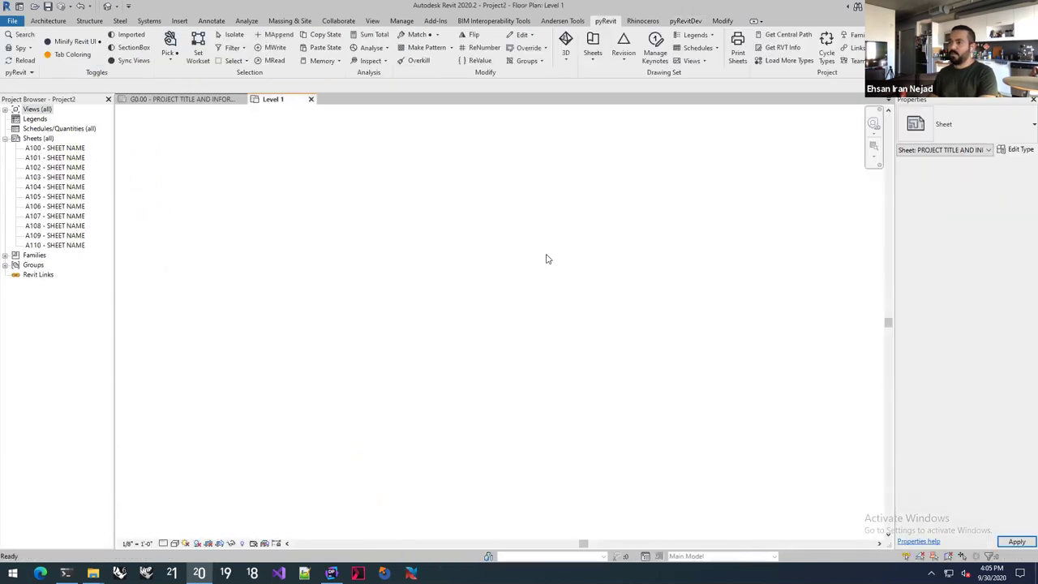
pyautogui.press('w')
pyautogui.press('a')
pyautogui.click(426, 261)
pyautogui.click(497, 227)
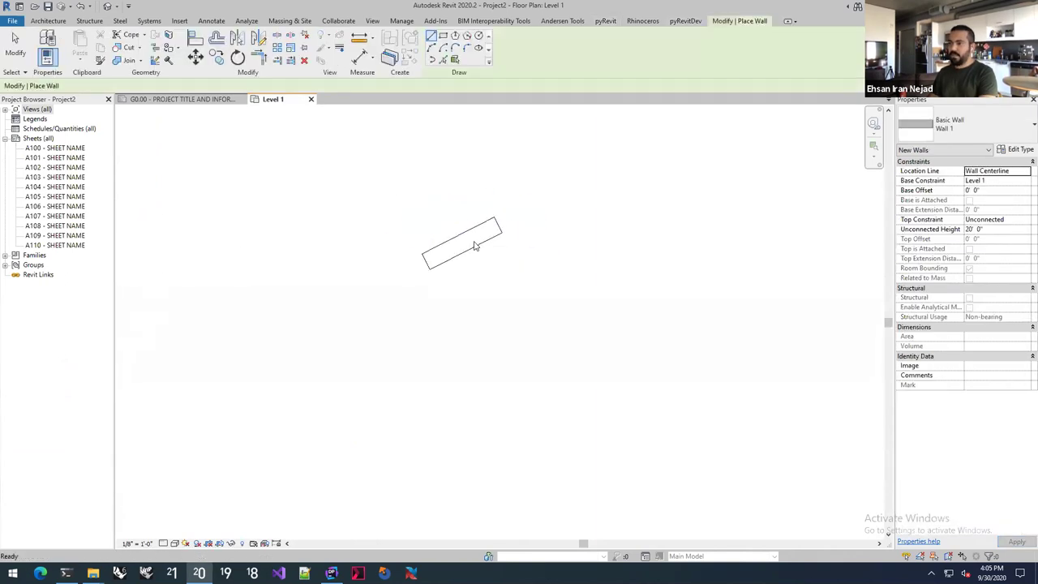
pyautogui.press('Escape')
pyautogui.press('Escape')
# Place a text note reading "sdfdsf" over the wall in the Level 1 plan
pyautogui.press('t')
pyautogui.press('x')
pyautogui.click(445, 201)
pyautogui.write('sdfdsf')
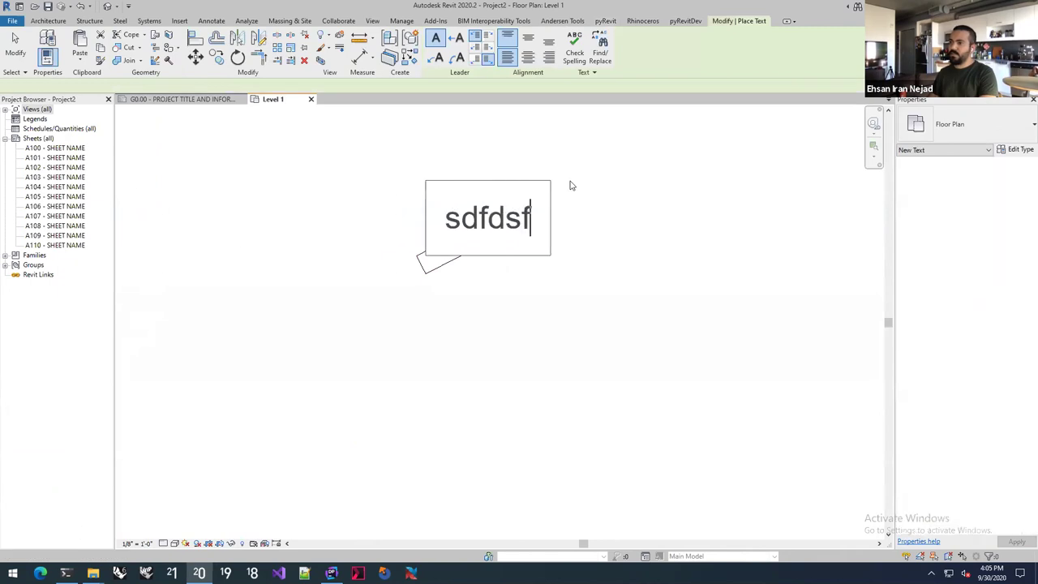
pyautogui.press('Escape')
pyautogui.press('Escape')
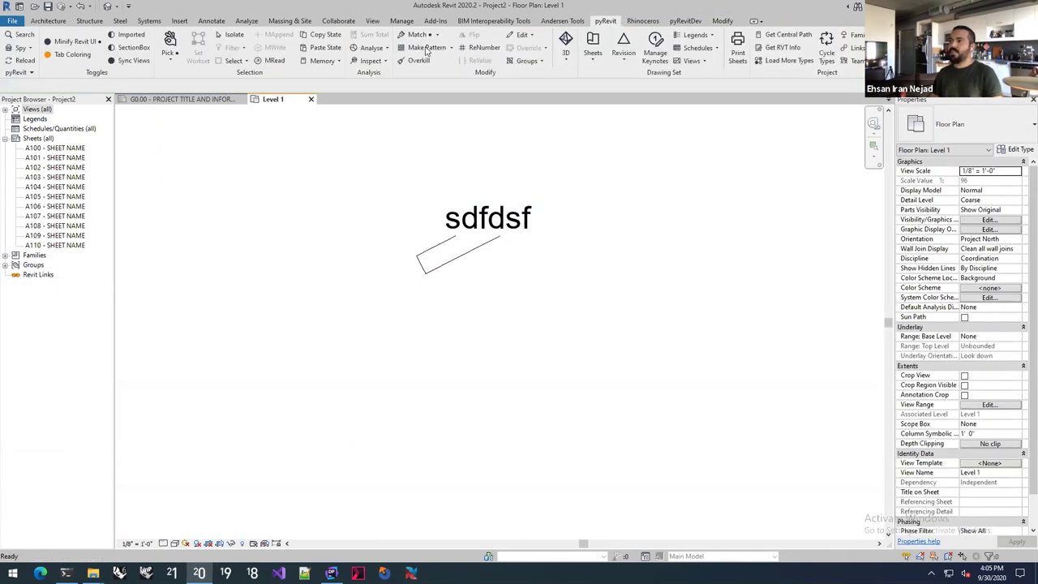
# Examine which of pyRevitDev's bundle test commands are available with nothing selected
pyautogui.click(685, 20)
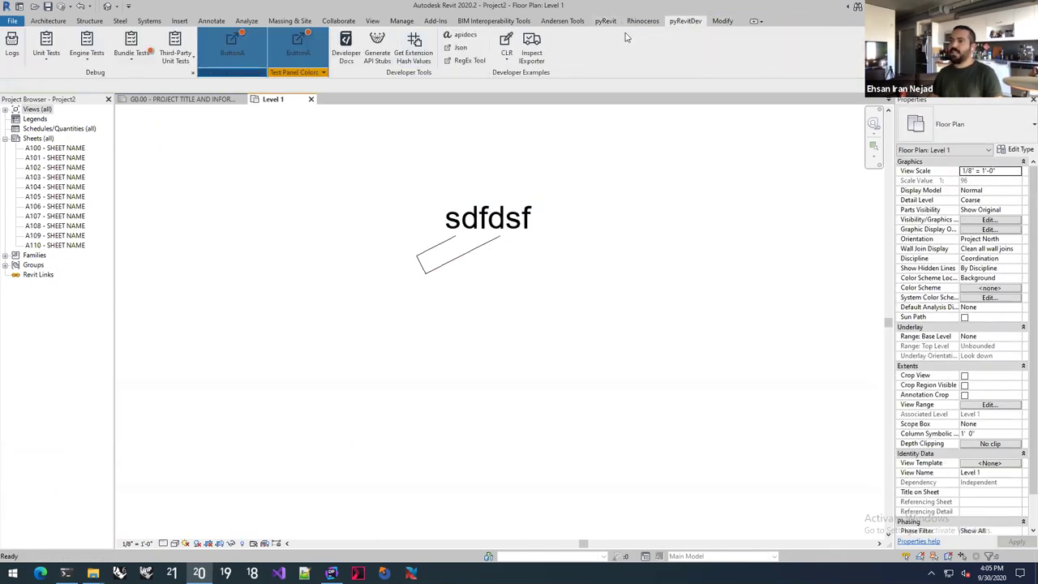
pyautogui.click(132, 62)
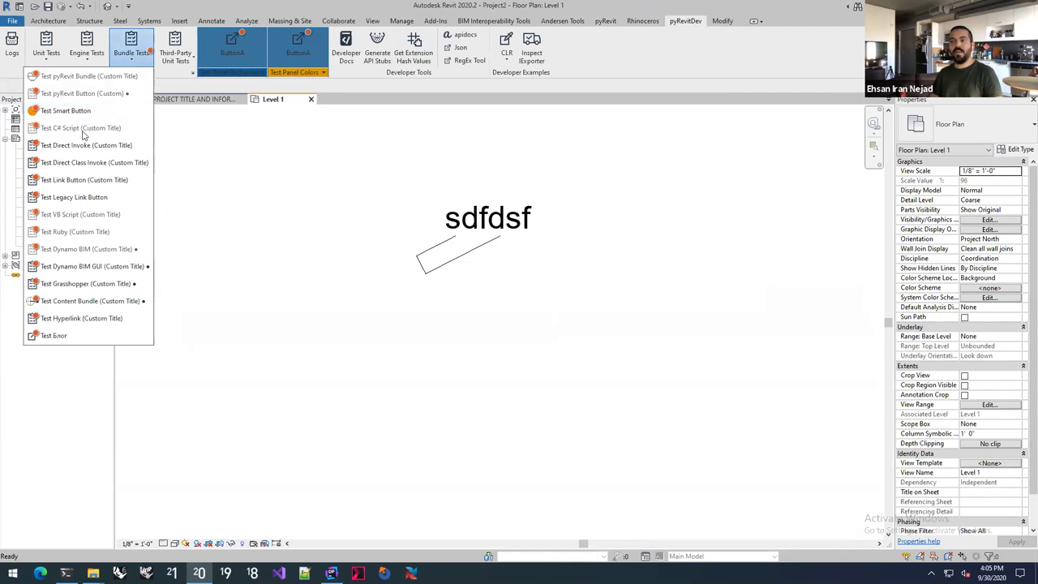
pyautogui.click(350, 172)
# Select the wall and the text note together and open the Test C# Script command's bundle folder
pyautogui.moveTo(594, 165); pyautogui.dragTo(484, 257)
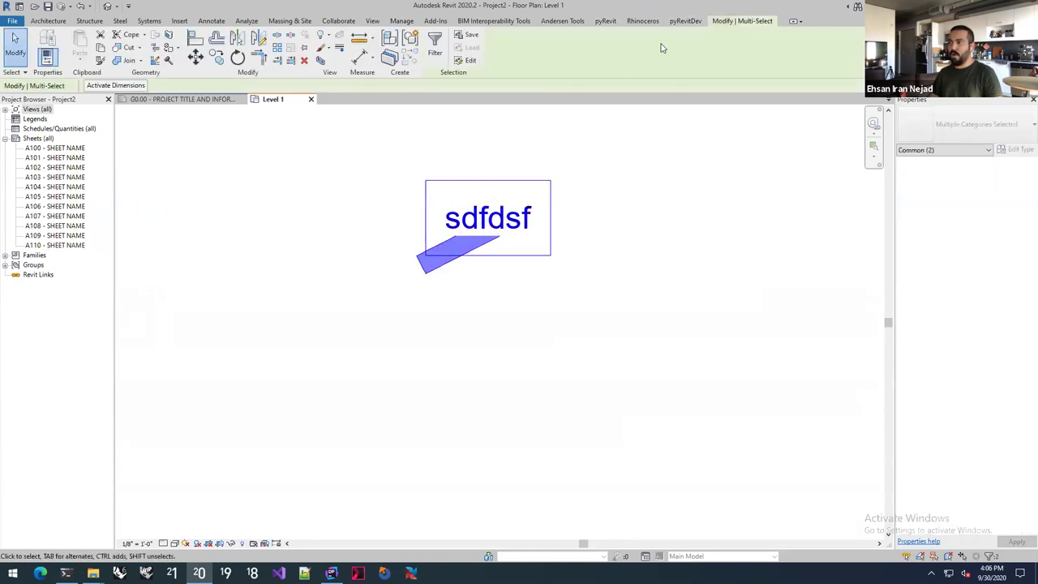
pyautogui.click(686, 21)
pyautogui.click(131, 49)
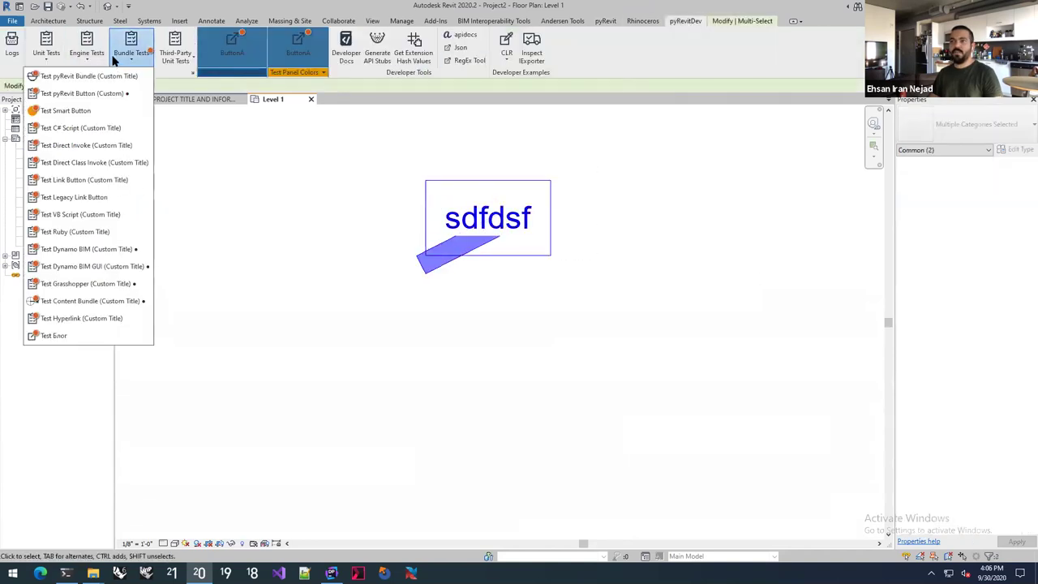
pyautogui.click(88, 130)
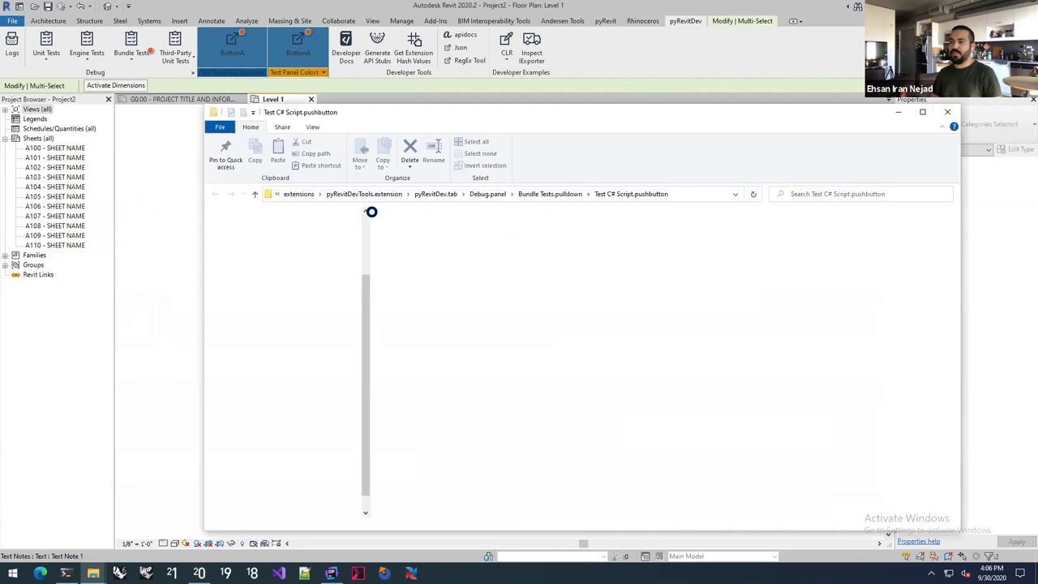
# Open the Test C# Script bundle's bundle.yaml file in Notepad++
pyautogui.click(415, 229)
pyautogui.click(410, 242)
pyautogui.click(410, 229)
pyautogui.rightClick(412, 230)
pyautogui.click(378, 287)
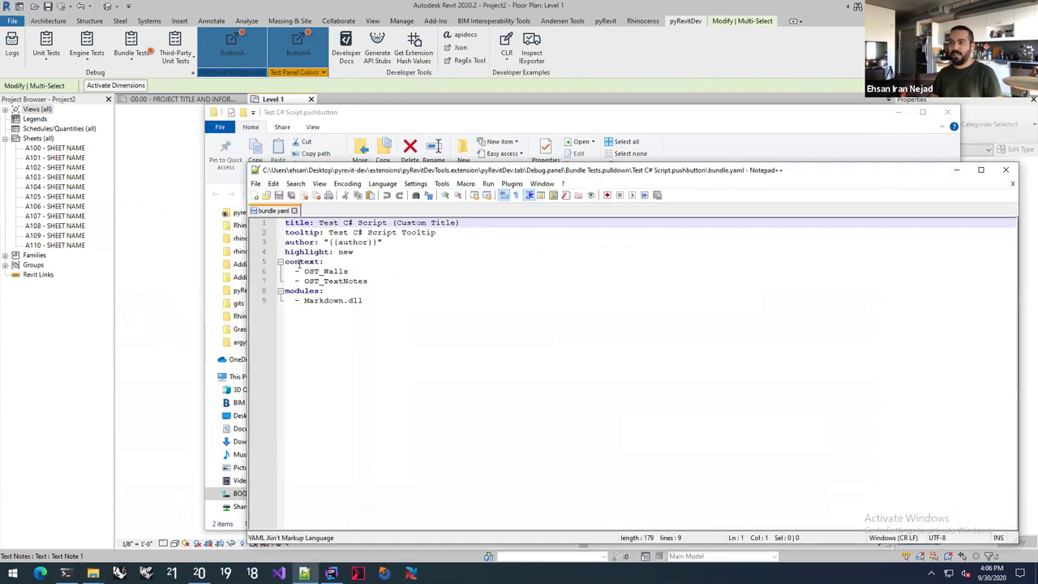
# Examine the context section of bundle.yaml, including its OST_Walls and OST_TextNotes entries
pyautogui.doubleClick(298, 263)
pyautogui.doubleClick(325, 272)
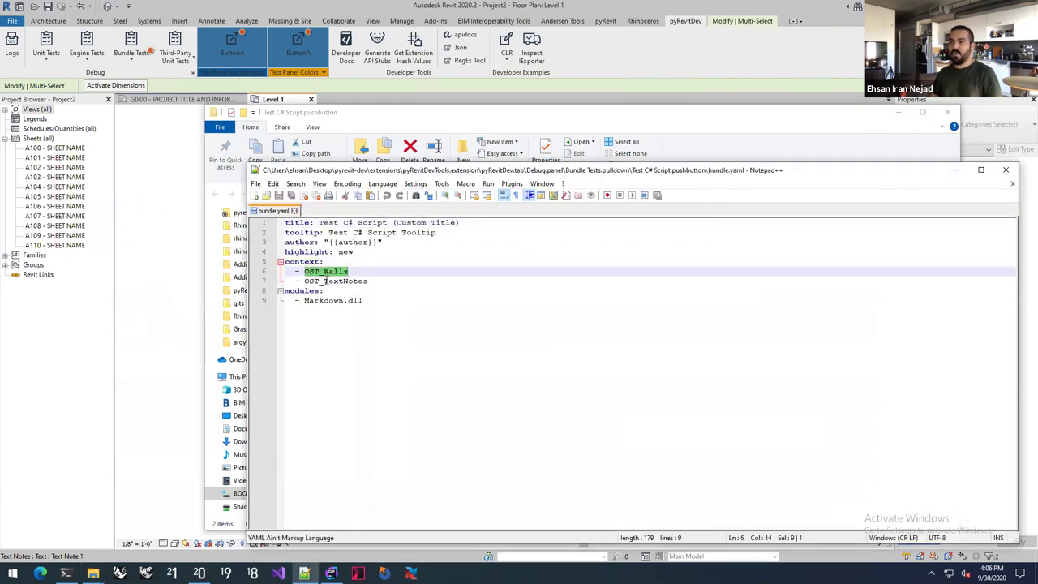
pyautogui.doubleClick(325, 281)
pyautogui.moveTo(264, 266)
pyautogui.mouseDown()
pyautogui.moveTo(264, 282)
pyautogui.moveTo(252, 278)
pyautogui.mouseUp()
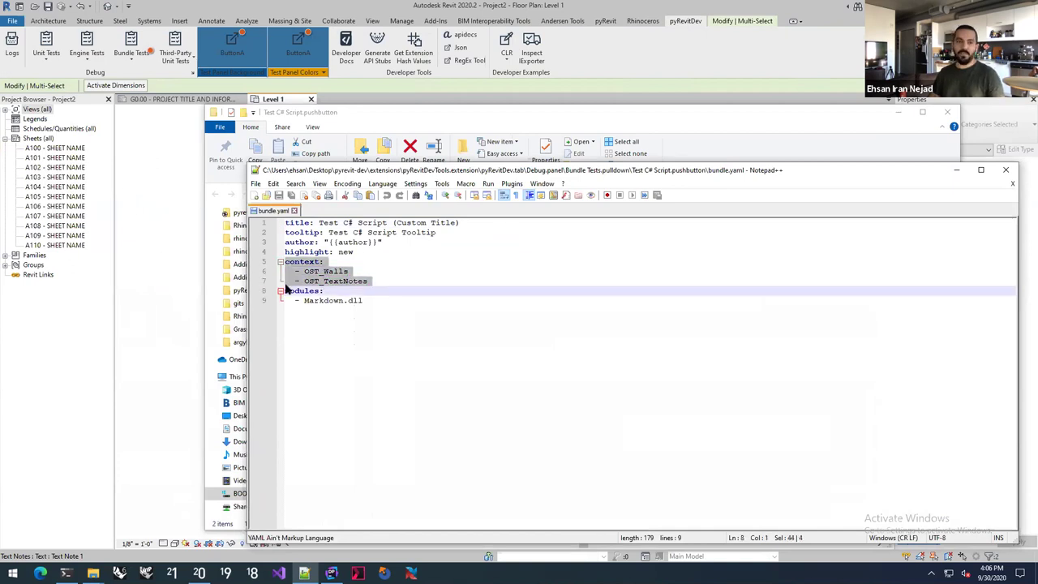
# Close bundle.yaml, the text editor and the bundle folder, and clear the selection in the Level 1 plan
pyautogui.click(1012, 182)
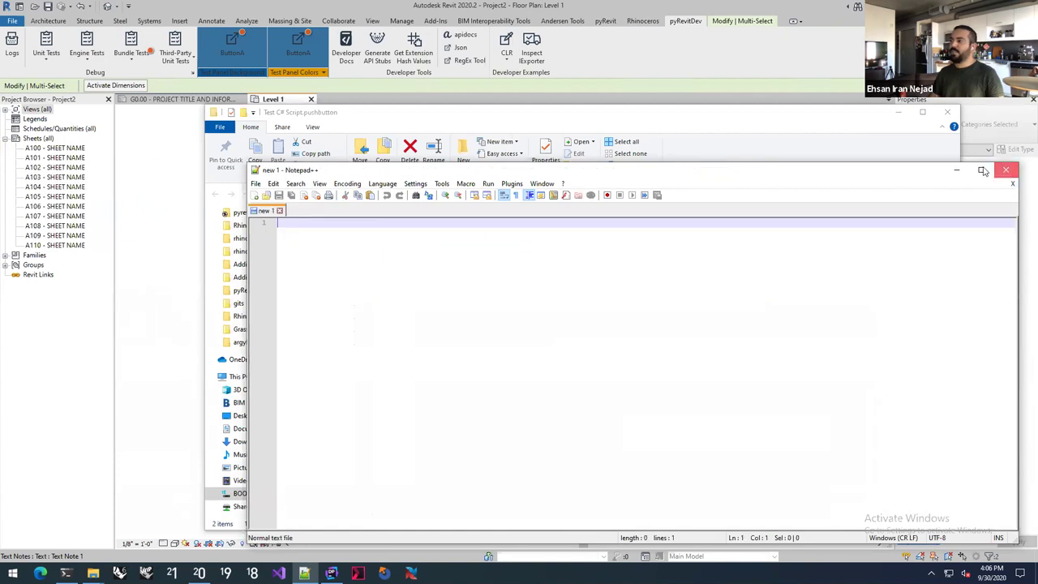
pyautogui.click(1005, 169)
pyautogui.click(947, 112)
pyautogui.click(378, 211)
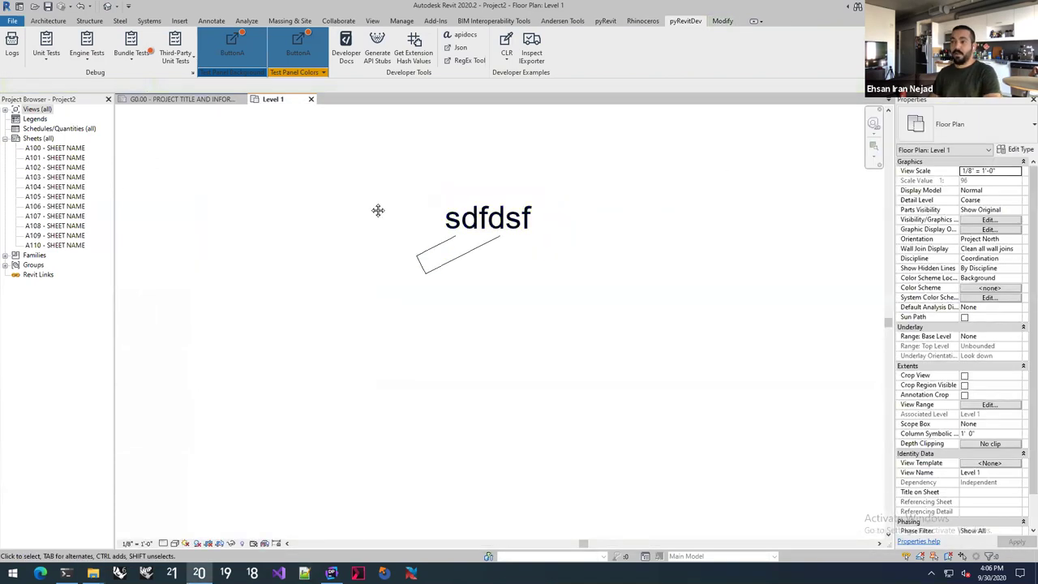
# Compare which pyRevit tools are available with the wall and text note selected and with nothing selected
pyautogui.click(606, 21)
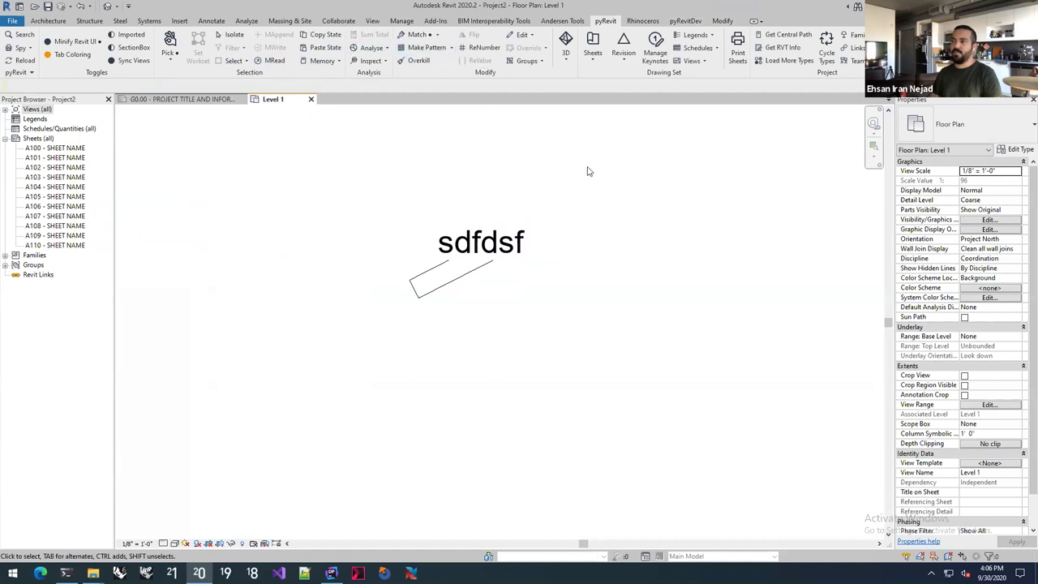
pyautogui.moveTo(588, 169); pyautogui.dragTo(462, 279)
pyautogui.click(604, 23)
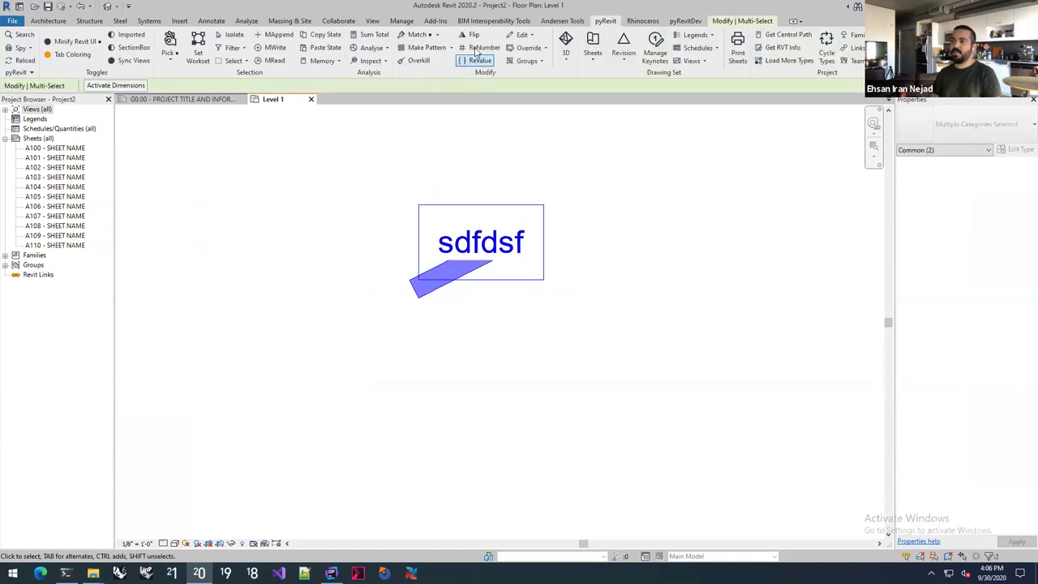
pyautogui.click(253, 164)
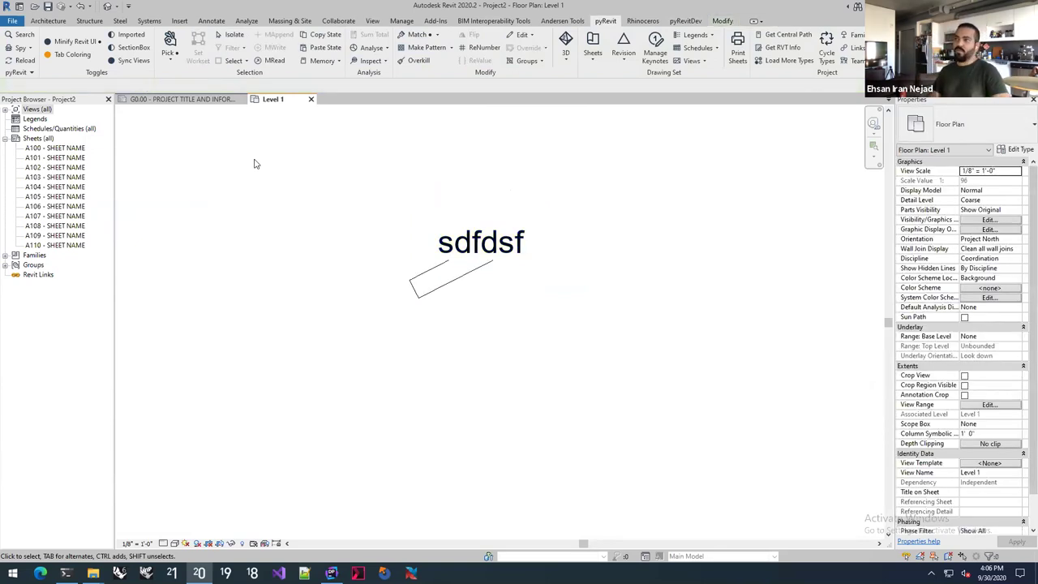
# Look over the Rhinoceros tools and pyRevitDev's list of bundle test commands, including Test Dynamo BIM GUI
pyautogui.click(653, 23)
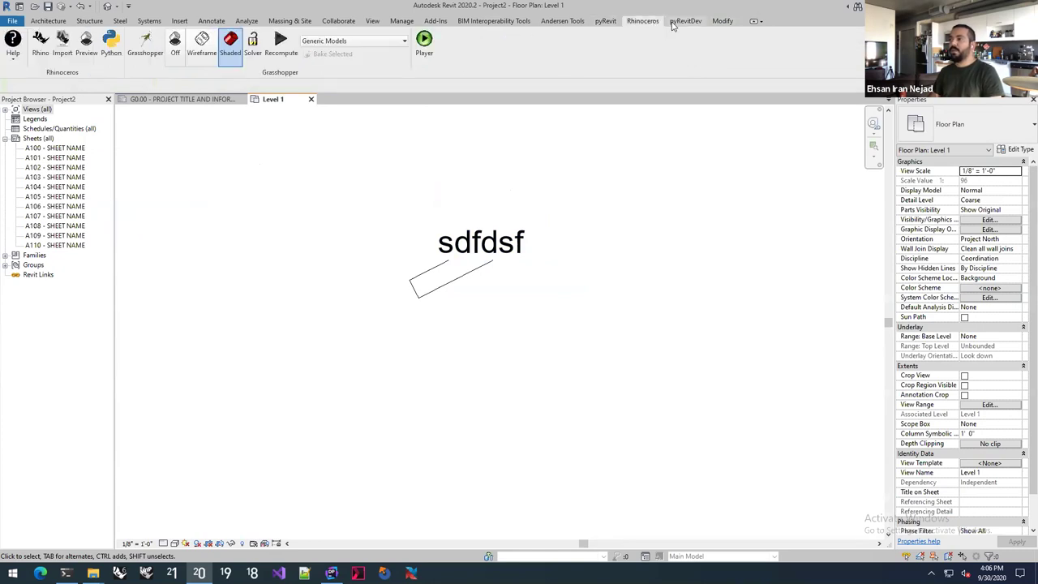
pyautogui.click(680, 23)
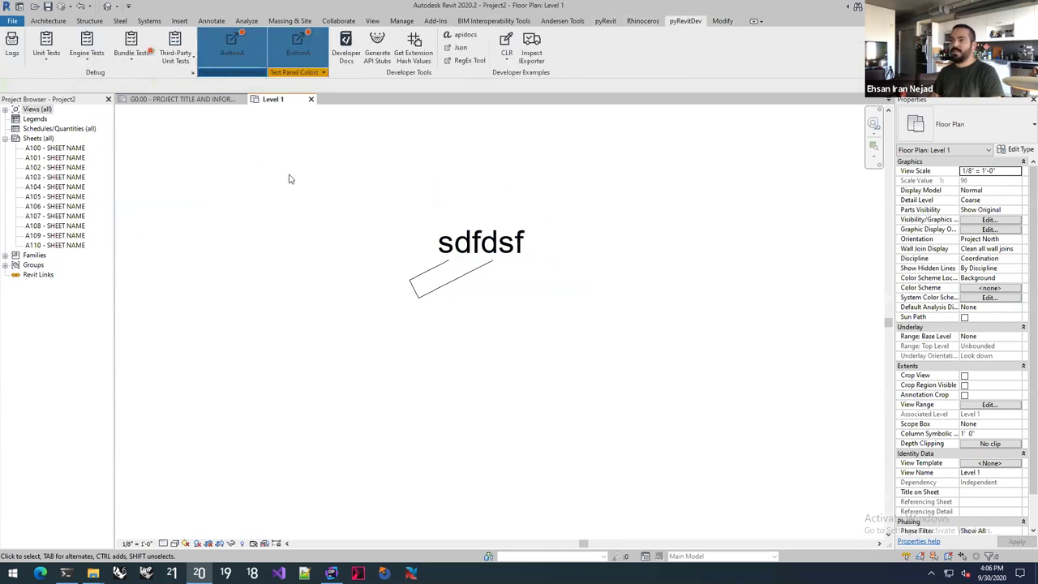
pyautogui.click(128, 55)
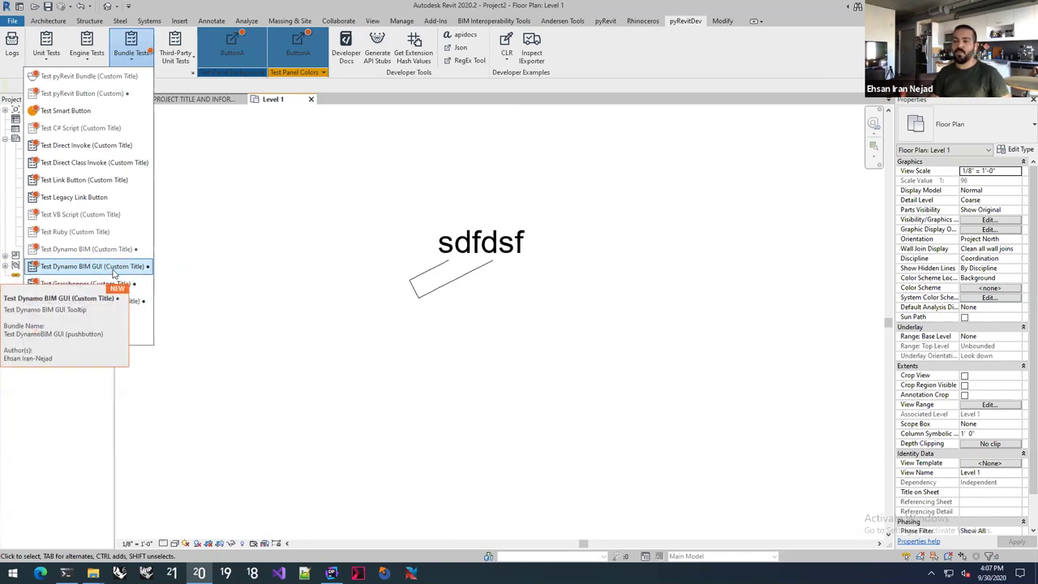
pyautogui.click(302, 182)
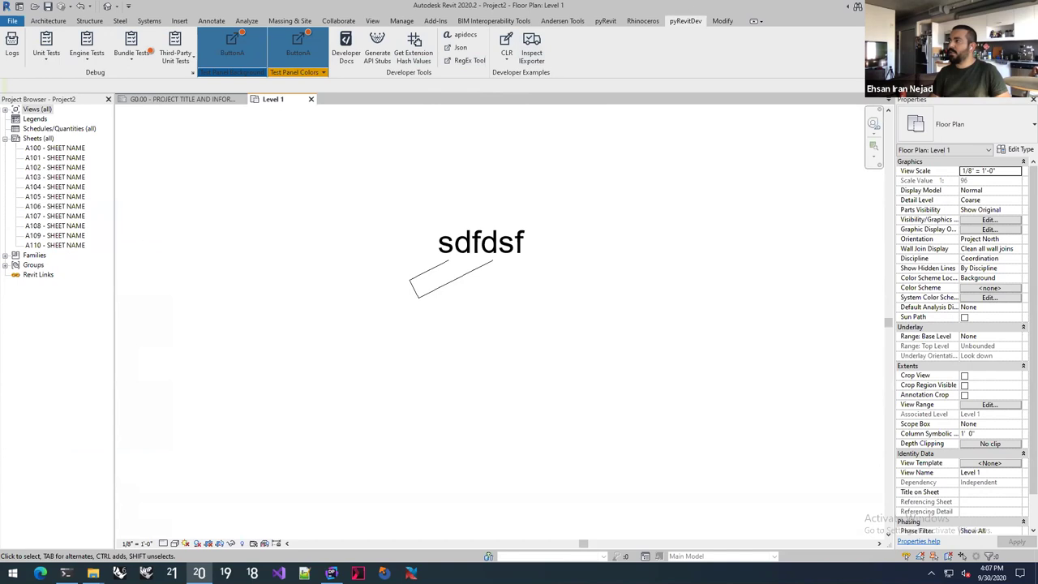
# Switch to File Explorer, copy icon.png from the Print Sheets.pushbutton folder to the desktop, and close the folder window
pyautogui.hotkey('alt', 'Tab')
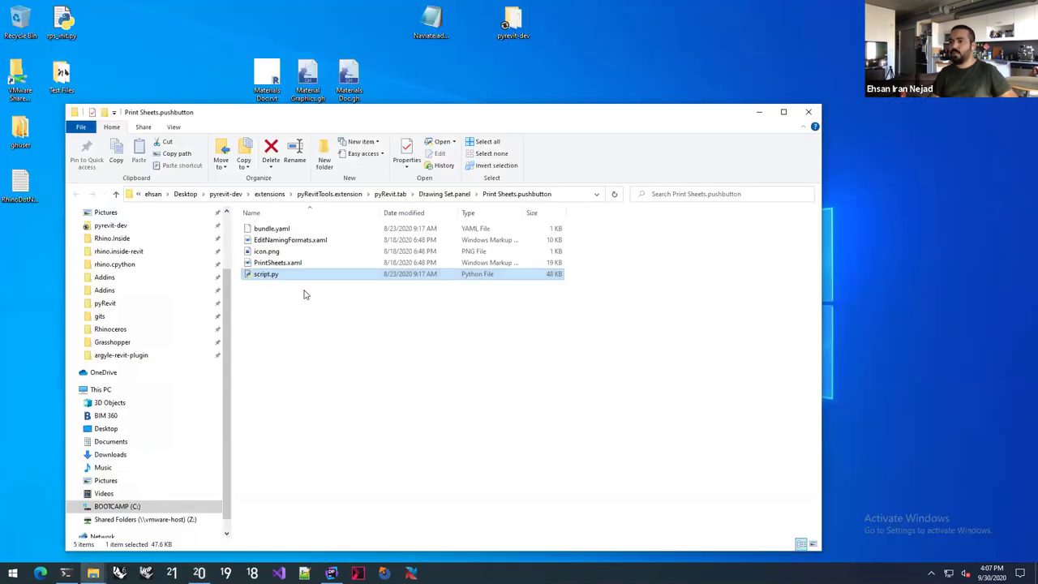
pyautogui.click(305, 295)
pyautogui.moveTo(266, 252); pyautogui.dragTo(854, 204, button='right')
pyautogui.click(867, 232)
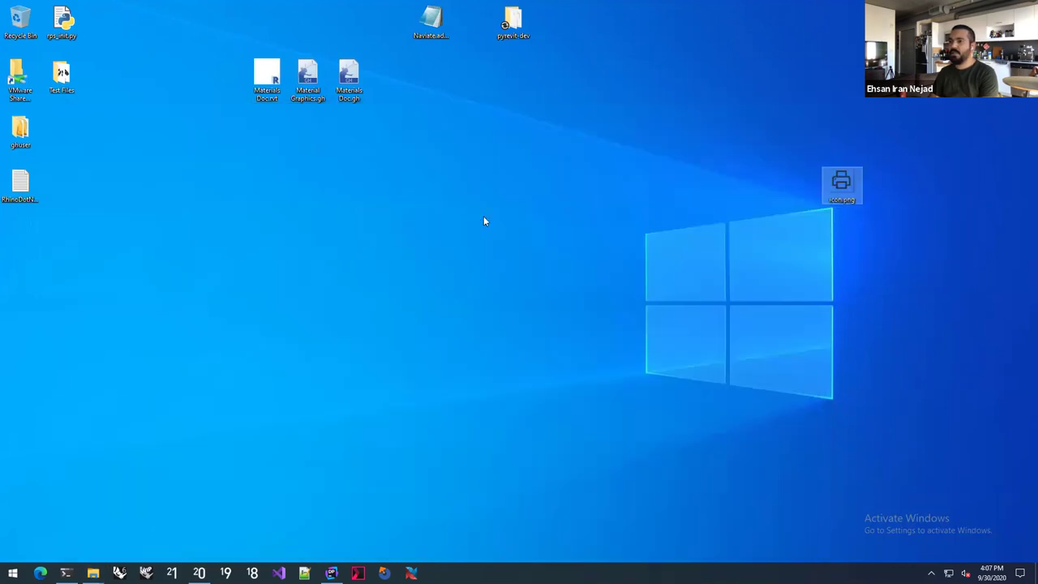
pyautogui.click(811, 114)
# Create a new folder named "My Company" on the desktop
pyautogui.rightClick(316, 206)
pyautogui.moveTo(319, 349)
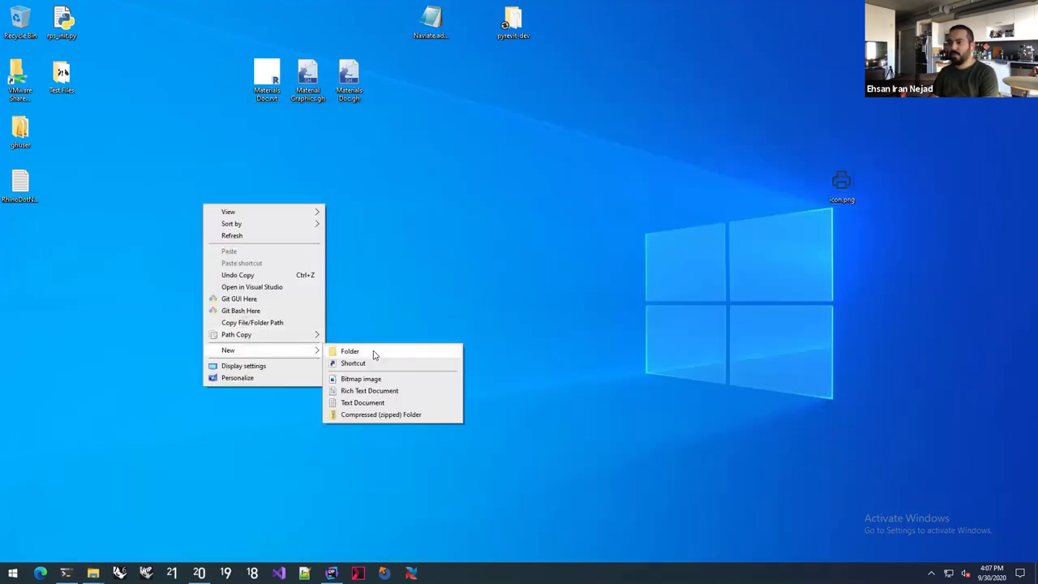
pyautogui.click(375, 352)
pyautogui.write('Extension')
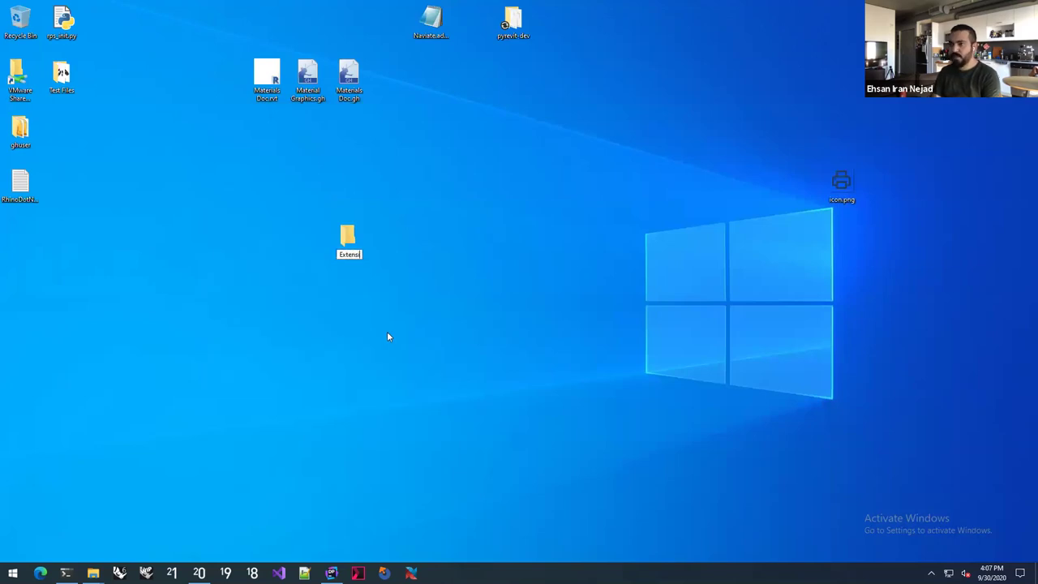
pyautogui.press('BackSpace')
pyautogui.press('BackSpace')
pyautogui.press('BackSpace')
pyautogui.press('BackSpace')
pyautogui.press('BackSpace')
pyautogui.press('BackSpace')
pyautogui.press('BackSpace')
pyautogui.press('BackSpace')
pyautogui.press('BackSpace')
pyautogui.write('My')
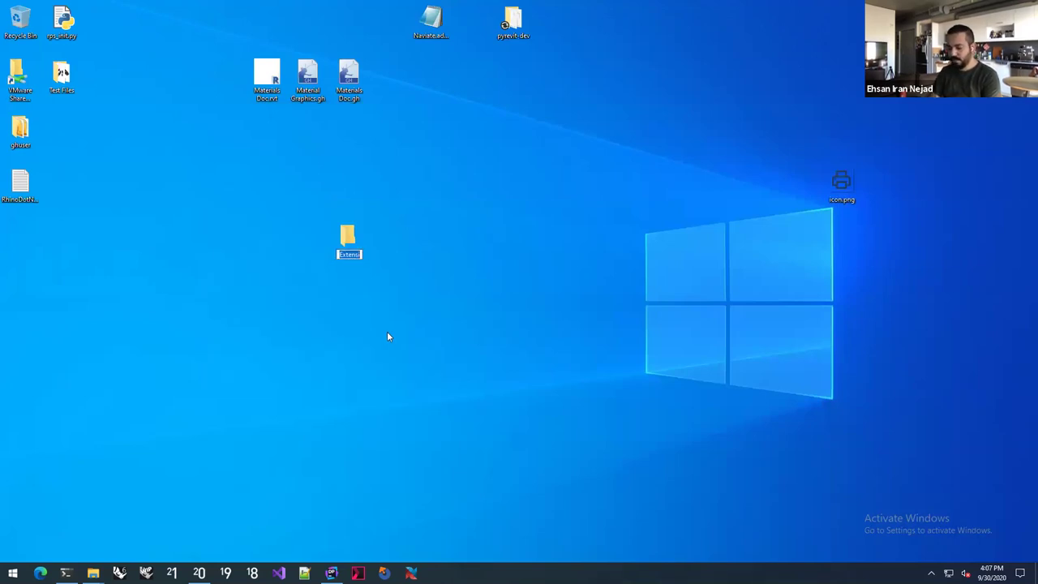
pyautogui.write(' Company')
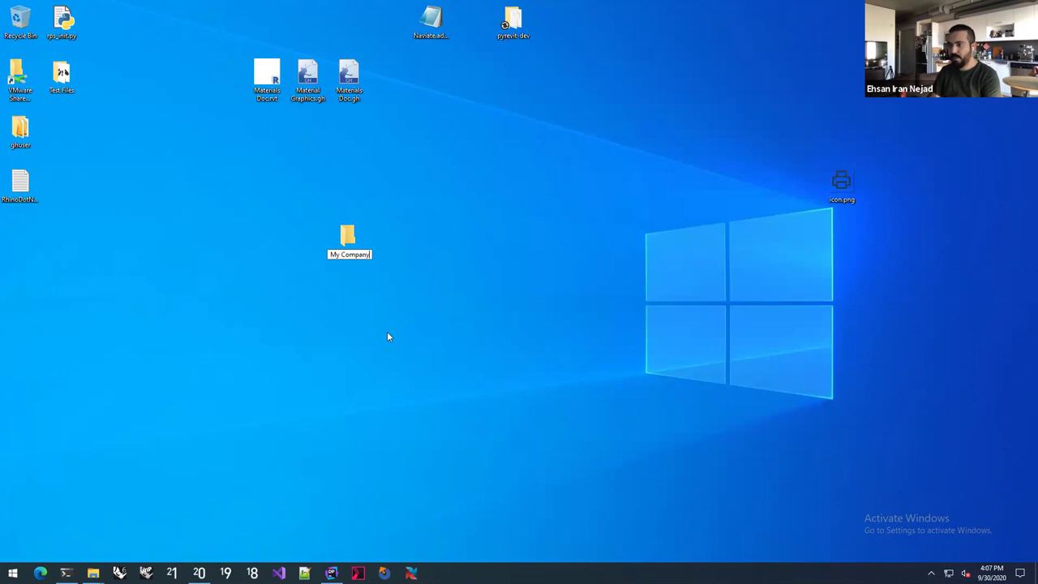
pyautogui.click(415, 301)
# Open the My Company folder and create a subfolder named "MyExt.extension" in it
pyautogui.doubleClick(353, 243)
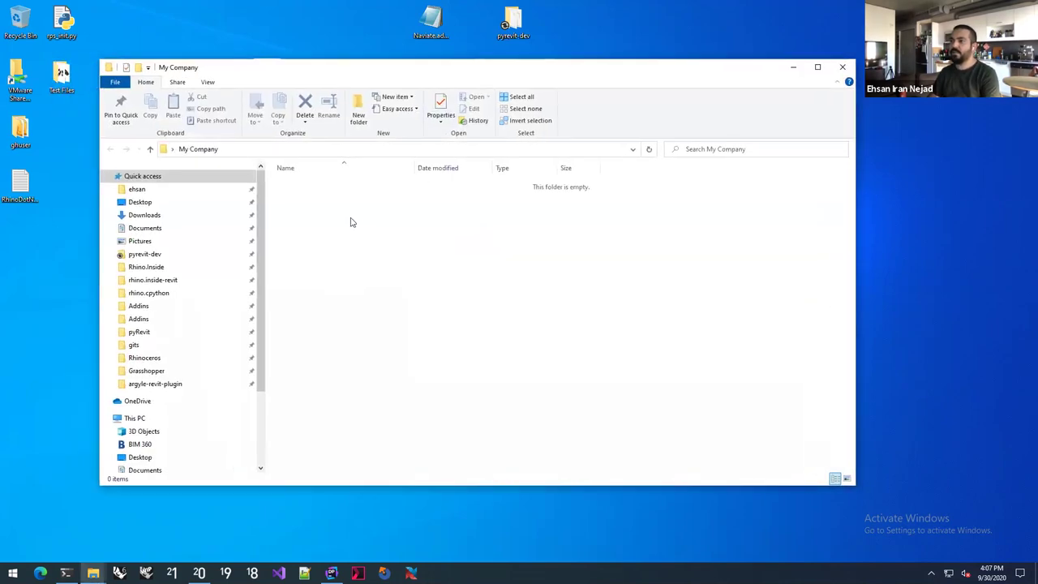
pyautogui.rightClick(351, 216)
pyautogui.moveTo(336, 407)
pyautogui.click(398, 408)
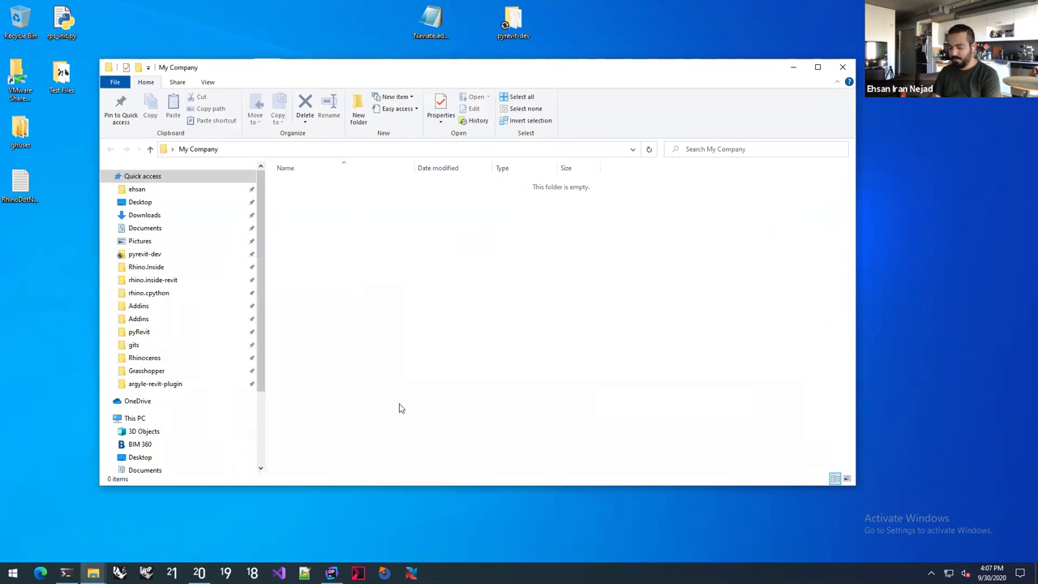
pyautogui.write('MyExt.extension')
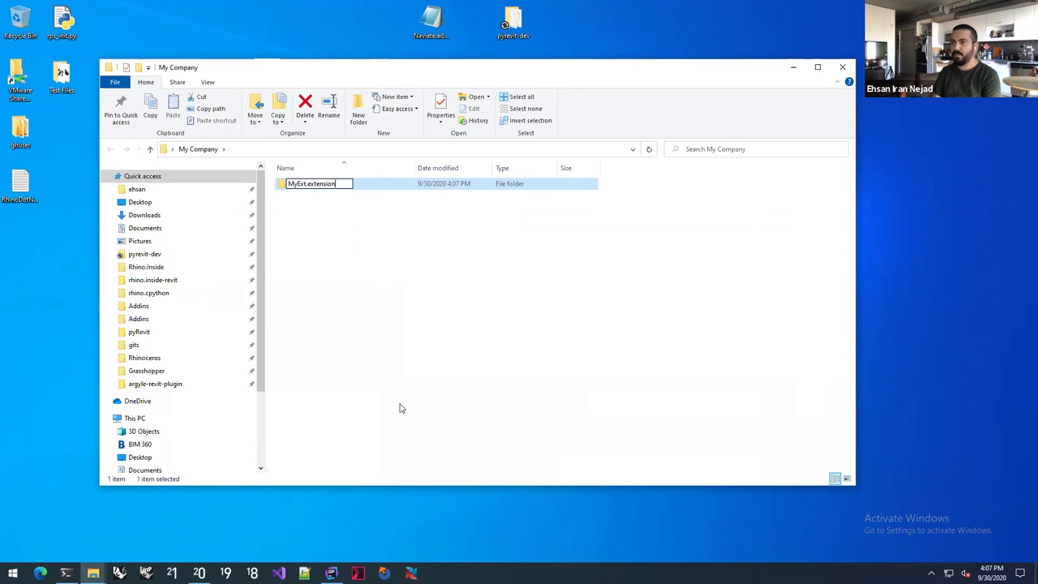
pyautogui.press('Return')
# Create a folder named "MyCompany.tab" inside MyExt.extension and copy its name for reuse
pyautogui.press('Return')
pyautogui.rightClick(301, 250)
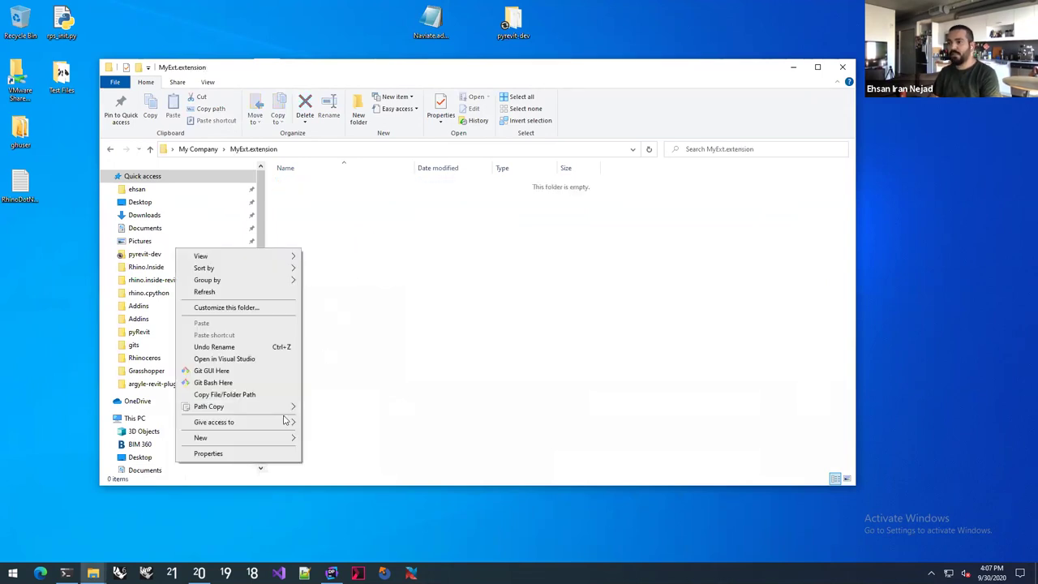
pyautogui.click(352, 415)
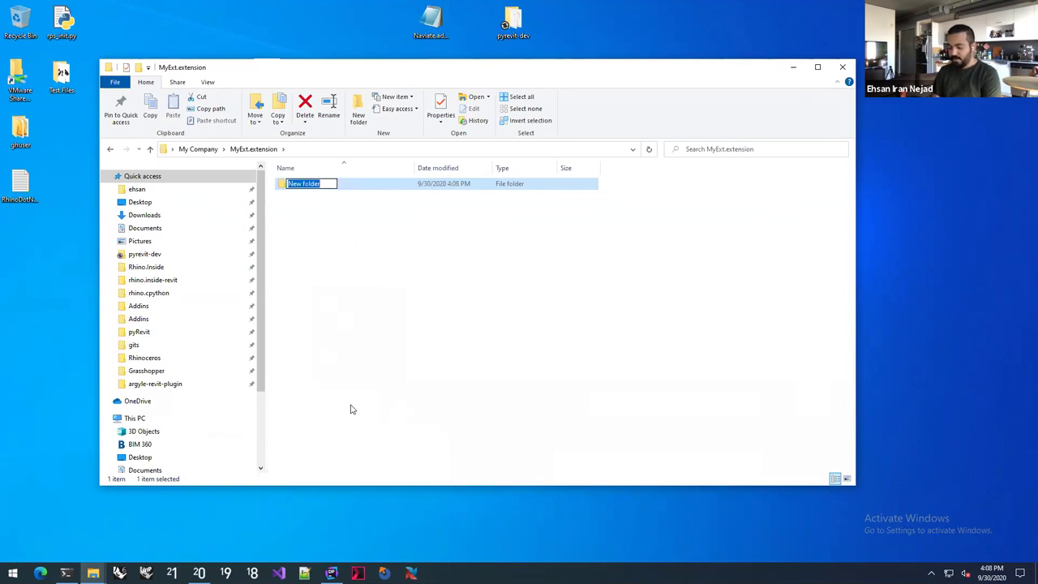
pyautogui.write('MyTab.tab')
pyautogui.press('BackSpace')
pyautogui.press('BackSpace')
pyautogui.press('BackSpace')
pyautogui.press('BackSpace')
pyautogui.press('BackSpace')
pyautogui.press('BackSpace')
pyautogui.press('BackSpace')
pyautogui.write('Tab')
pyautogui.press('BackSpace')
pyautogui.press('BackSpace')
pyautogui.press('BackSpace')
pyautogui.write('Company.p')
pyautogui.write('ab')
pyautogui.hotkey('ctrl', 'a')
pyautogui.hotkey('ctrl', 'c')
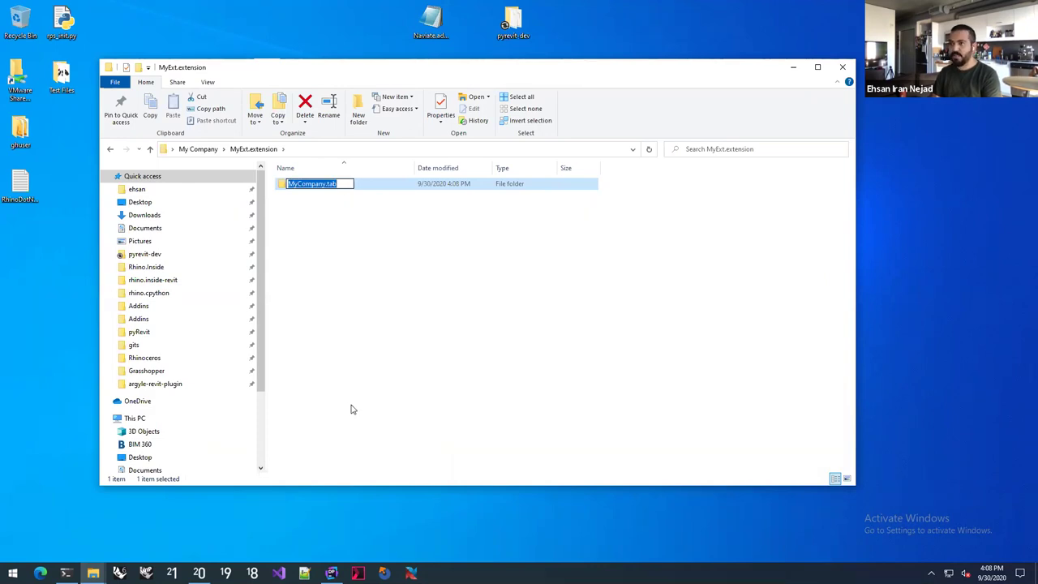
pyautogui.click(341, 229)
# Create a folder named "MyCompany.panel" inside MyCompany.tab, reusing the copied name
pyautogui.doubleClick(320, 189)
pyautogui.rightClick(314, 213)
pyautogui.moveTo(278, 398)
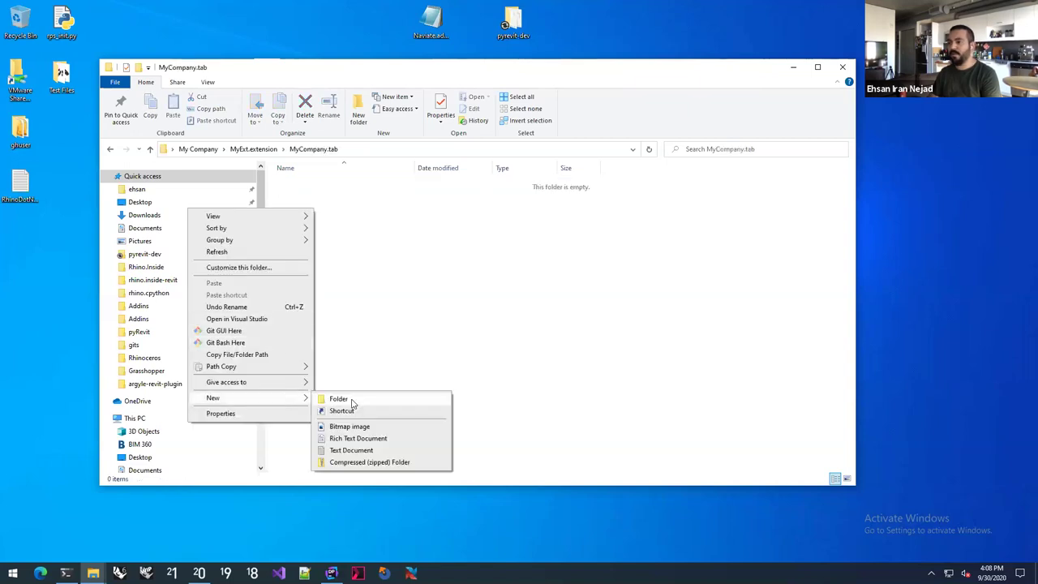
pyautogui.click(334, 398)
pyautogui.hotkey('ctrl', 'v')
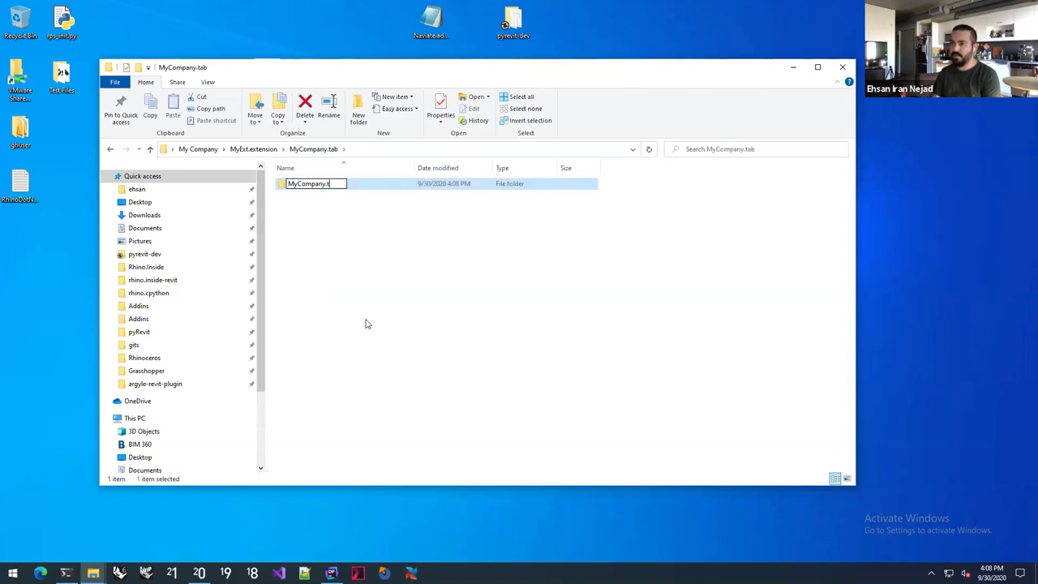
pyautogui.write('panel')
pyautogui.click(317, 204)
# Create a folder named "MyTool.pushbutton" inside MyCompany.panel
pyautogui.doubleClick(313, 185)
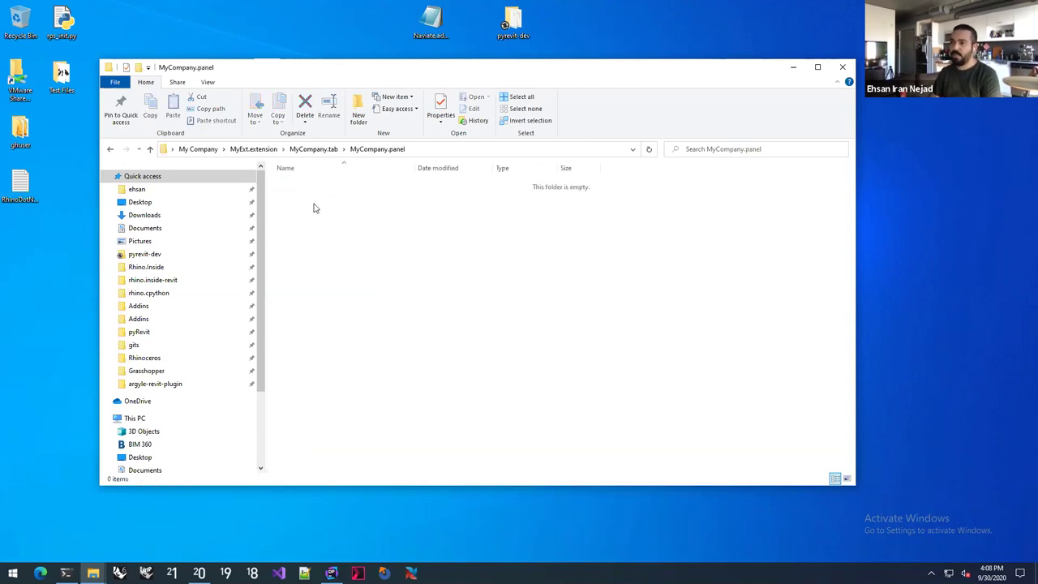
pyautogui.rightClick(315, 206)
pyautogui.moveTo(267, 394)
pyautogui.click(363, 395)
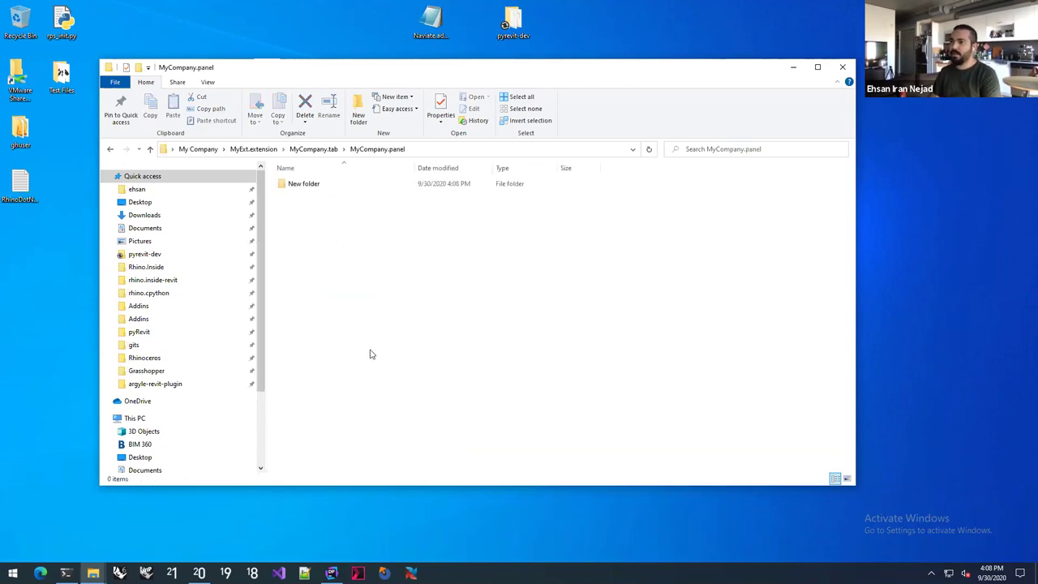
pyautogui.hotkey('ctrl', 'v')
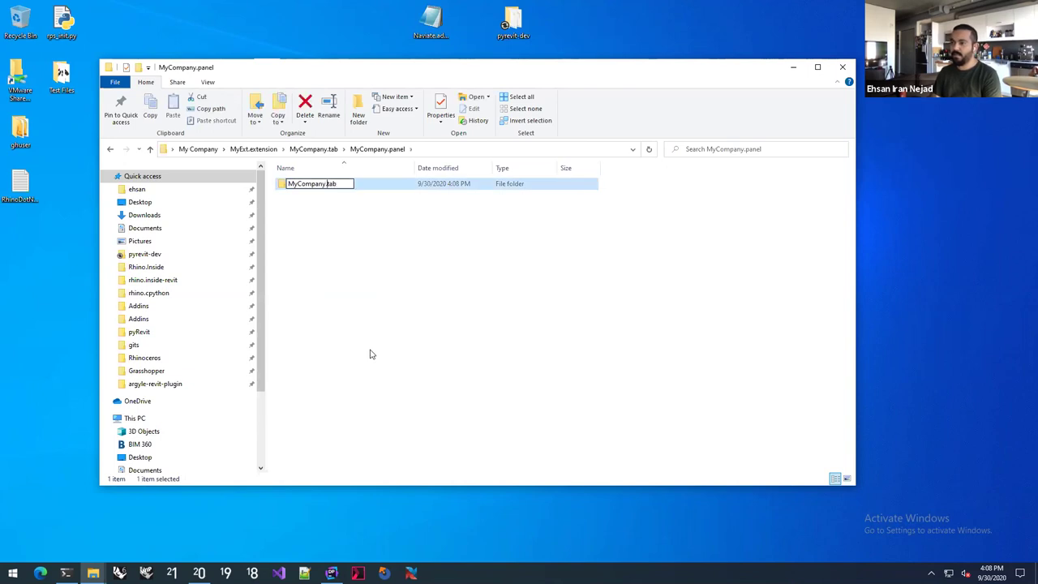
pyautogui.hotkey('shift', 'Left')
pyautogui.hotkey('shift', 'Left')
pyautogui.hotkey('shift', 'Left')
pyautogui.hotkey('shift', 'Left')
pyautogui.hotkey('shift', 'Left')
pyautogui.write('Tools')
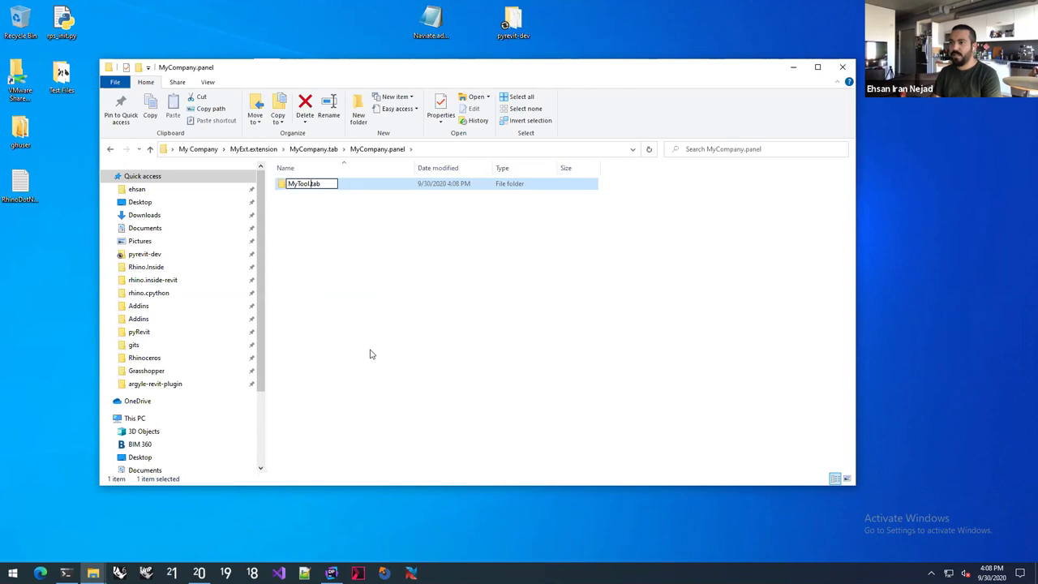
pyautogui.write('.pushbutton')
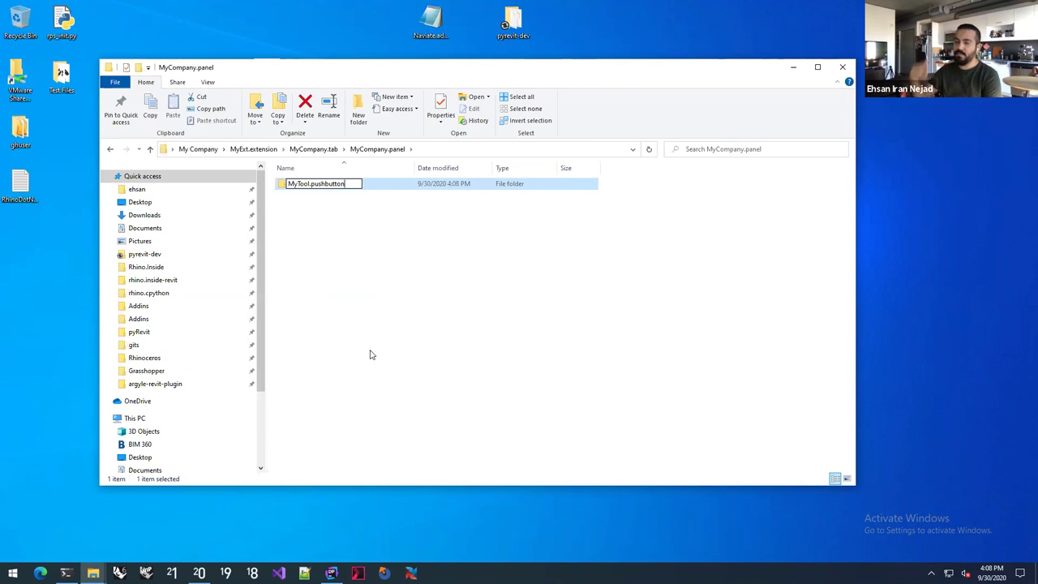
pyautogui.press('Return')
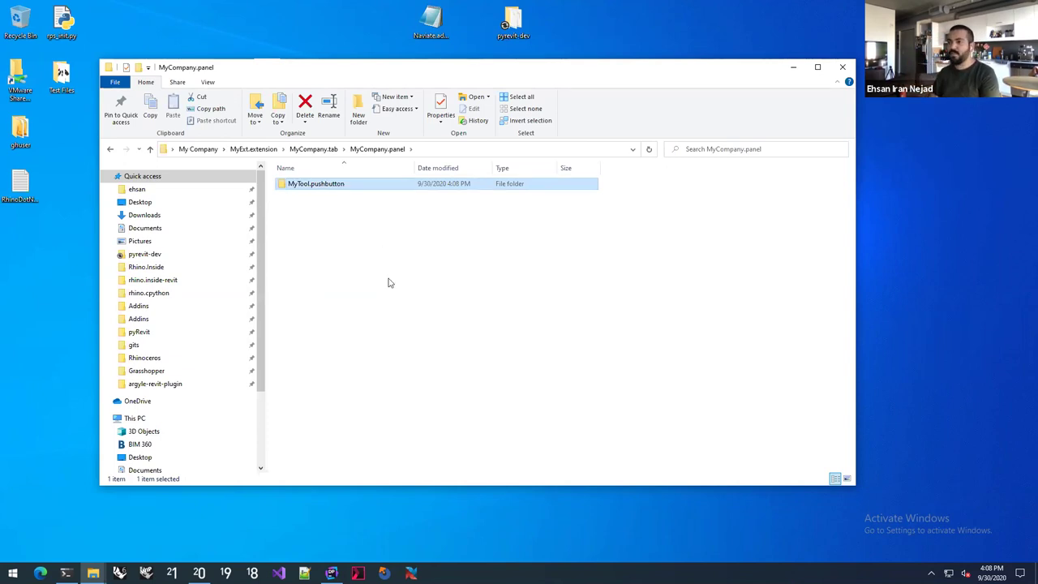
# Create an empty Python file named "script.py" inside the MyTool.pushbutton folder, accepting the extension change
pyautogui.doubleClick(316, 185)
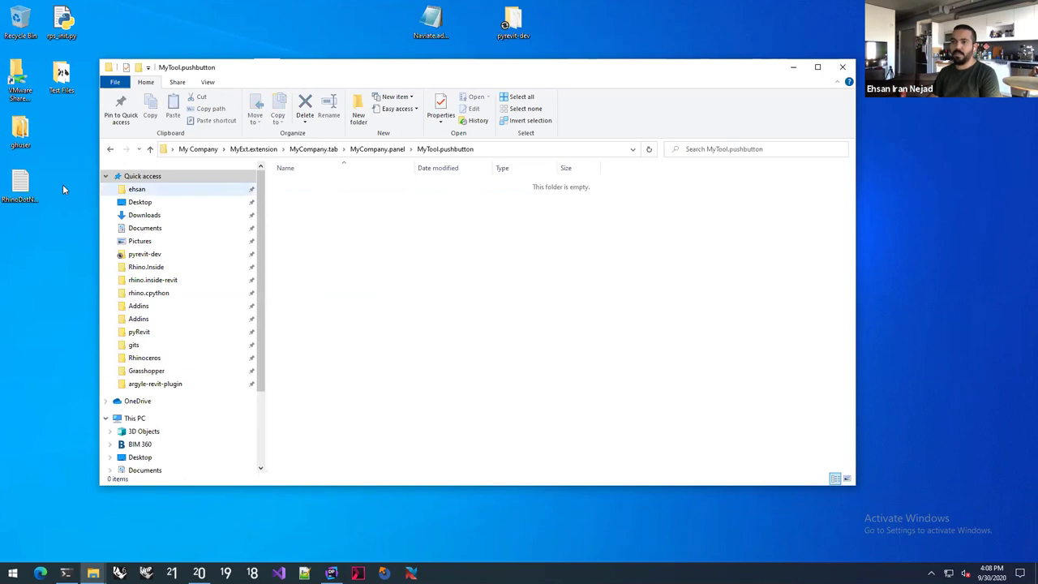
pyautogui.rightClick(342, 232)
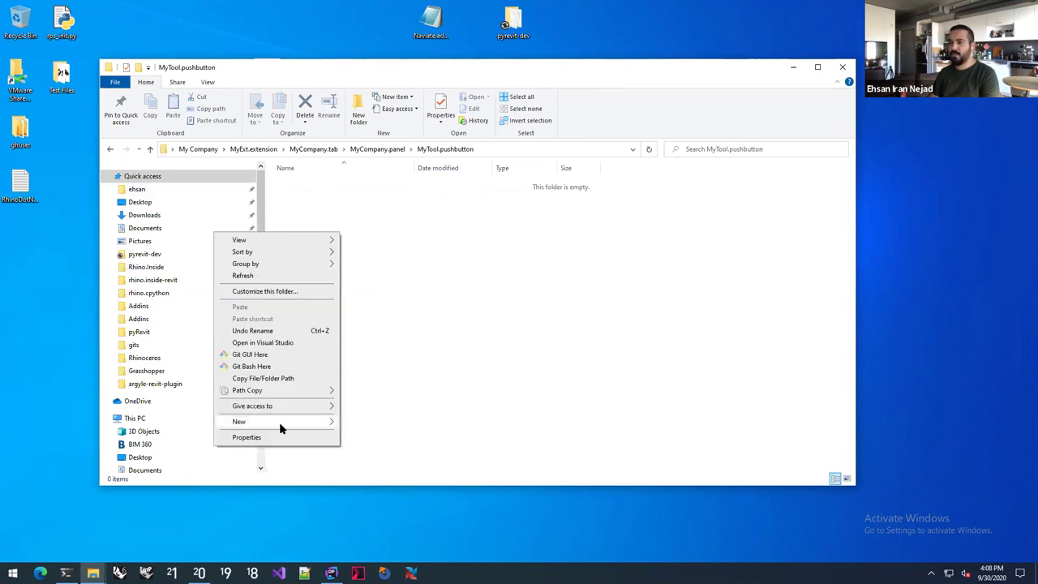
pyautogui.moveTo(279, 421)
pyautogui.click(375, 452)
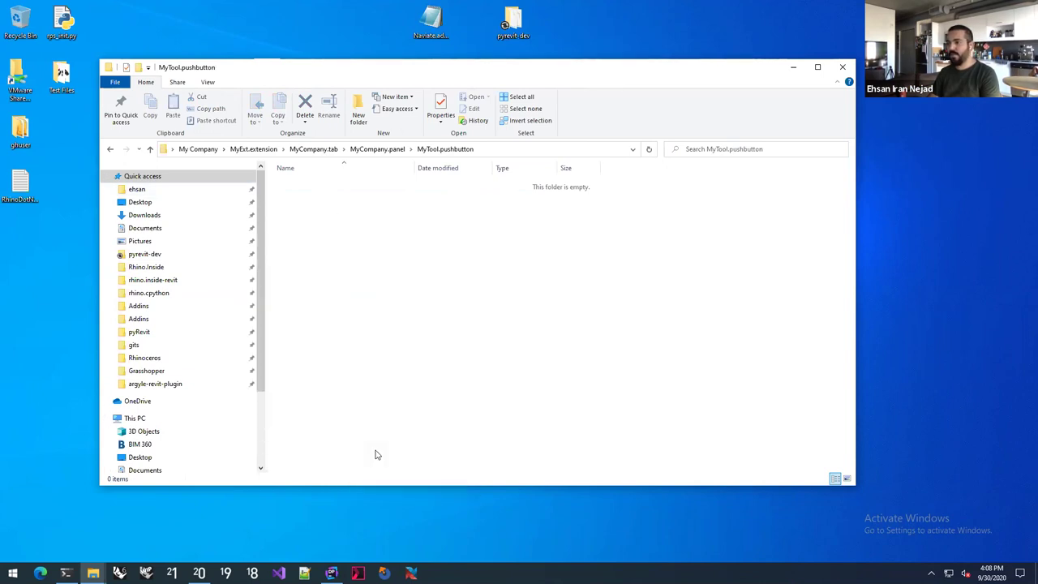
pyautogui.write('script.py')
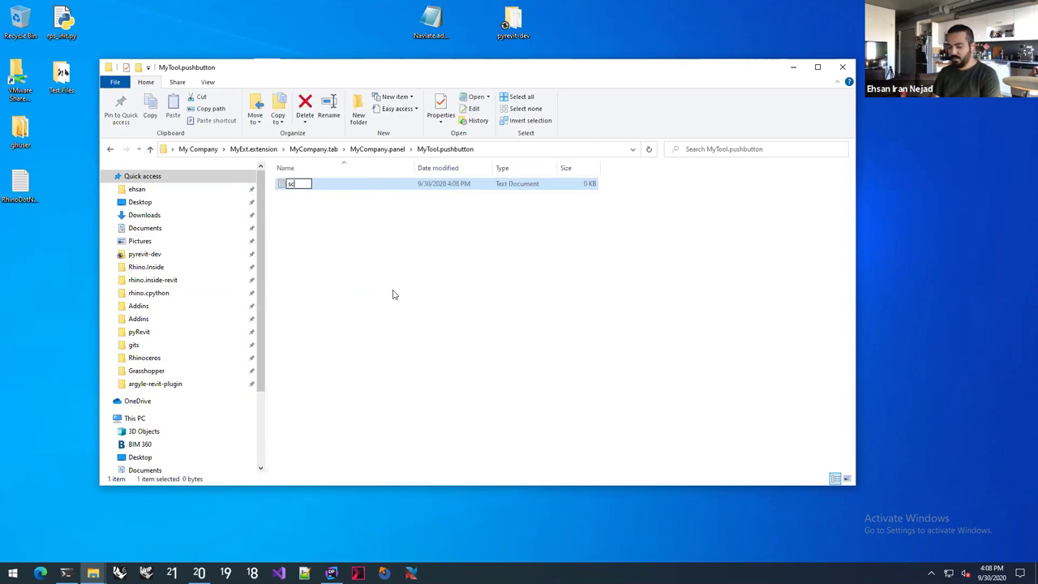
pyautogui.press('Return')
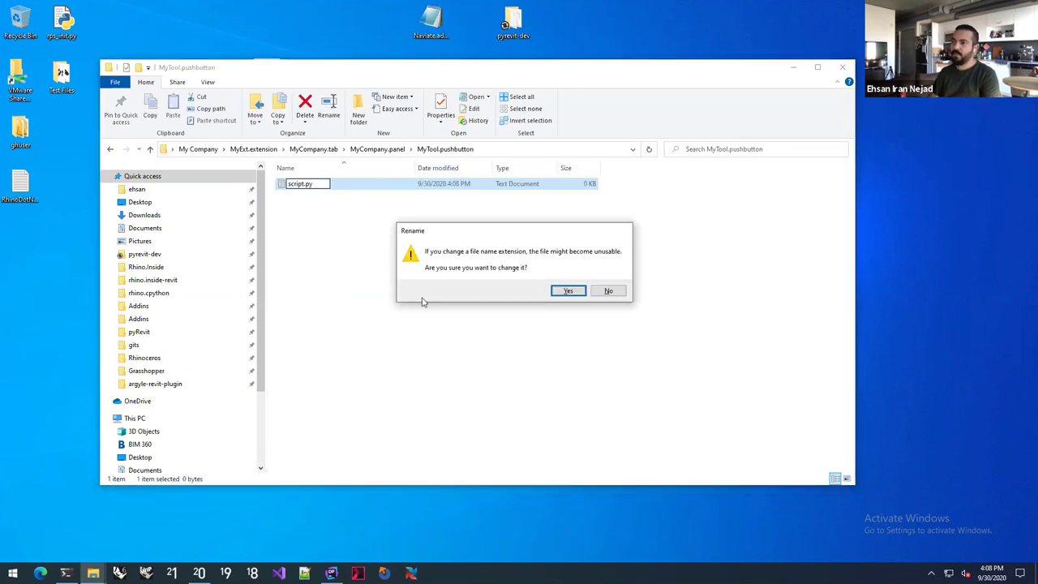
pyautogui.click(568, 290)
# Add the desktop's icon.png file to the MyTool.pushbutton folder
pyautogui.moveTo(533, 73); pyautogui.dragTo(527, 95)
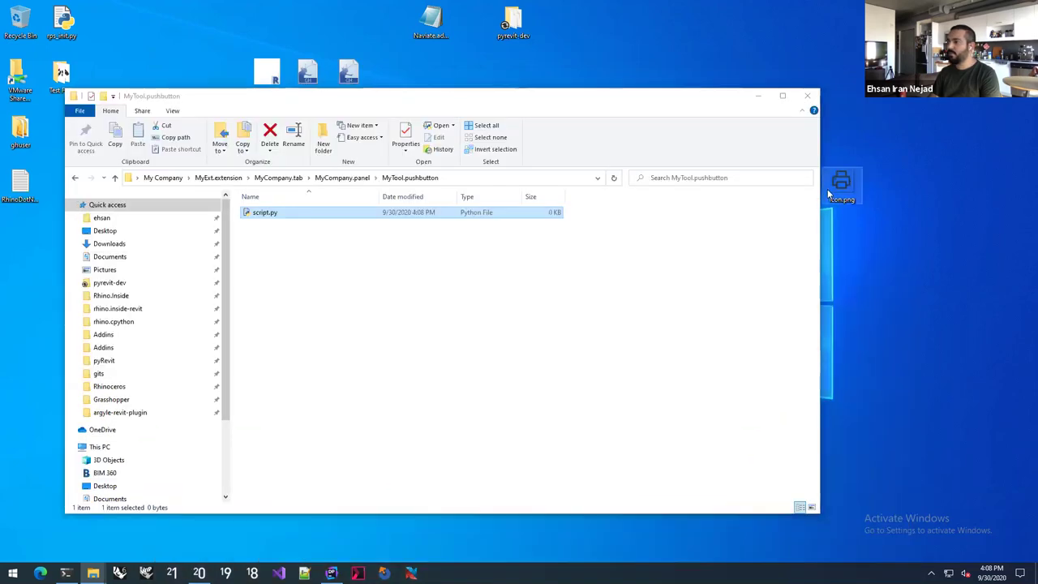
pyautogui.moveTo(827, 189); pyautogui.dragTo(491, 320, button='right')
pyautogui.click(444, 301)
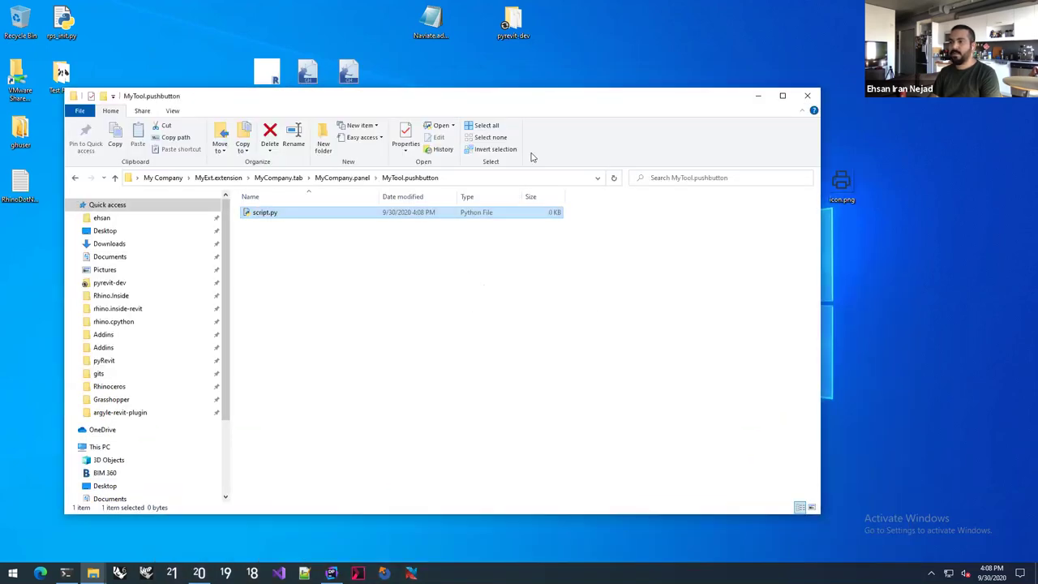
pyautogui.moveTo(535, 95); pyautogui.dragTo(631, 96)
pyautogui.click(452, 327)
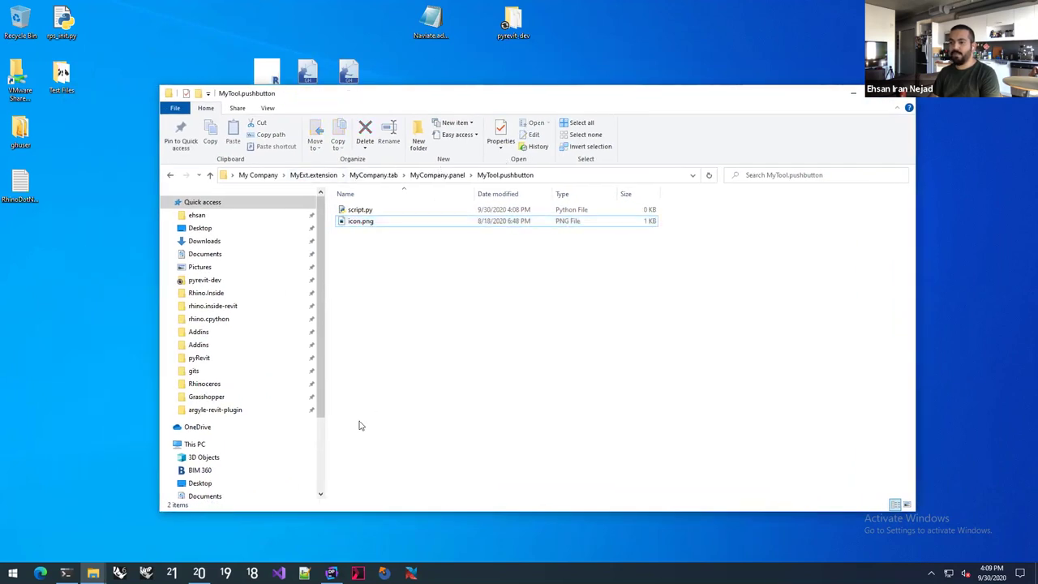
# Switch to Revit, add the desktop's My Company folder to pyRevit's custom extension directories, and save the settings with a reload
pyautogui.hotkey('alt', 'Tab')
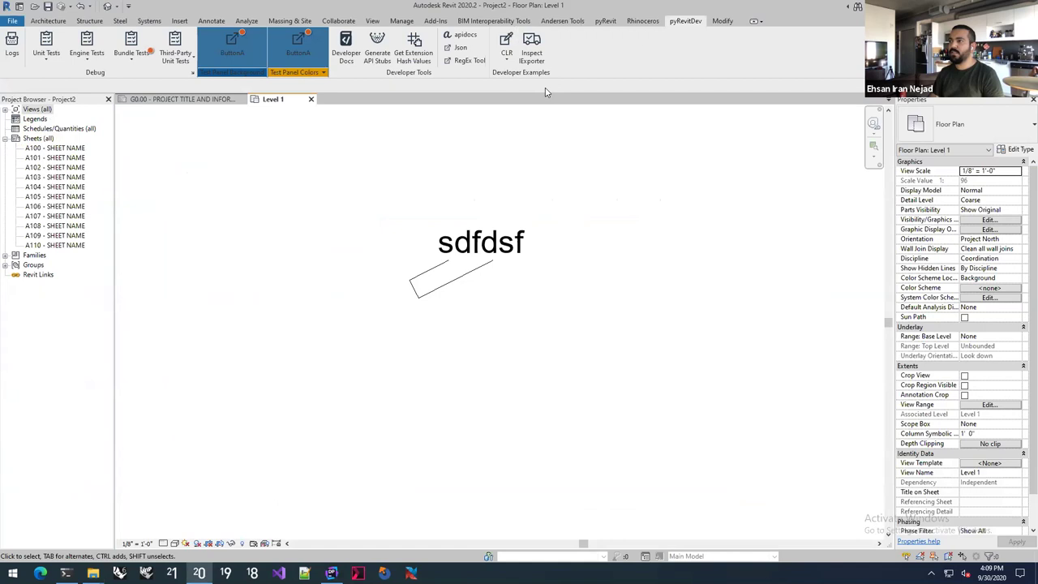
pyautogui.click(606, 20)
pyautogui.click(25, 72)
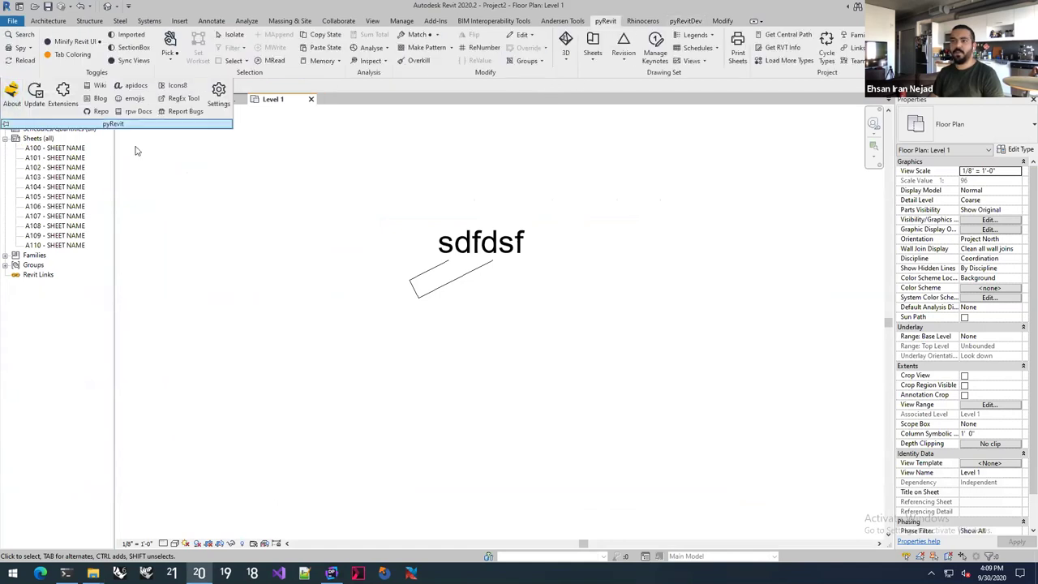
pyautogui.click(218, 93)
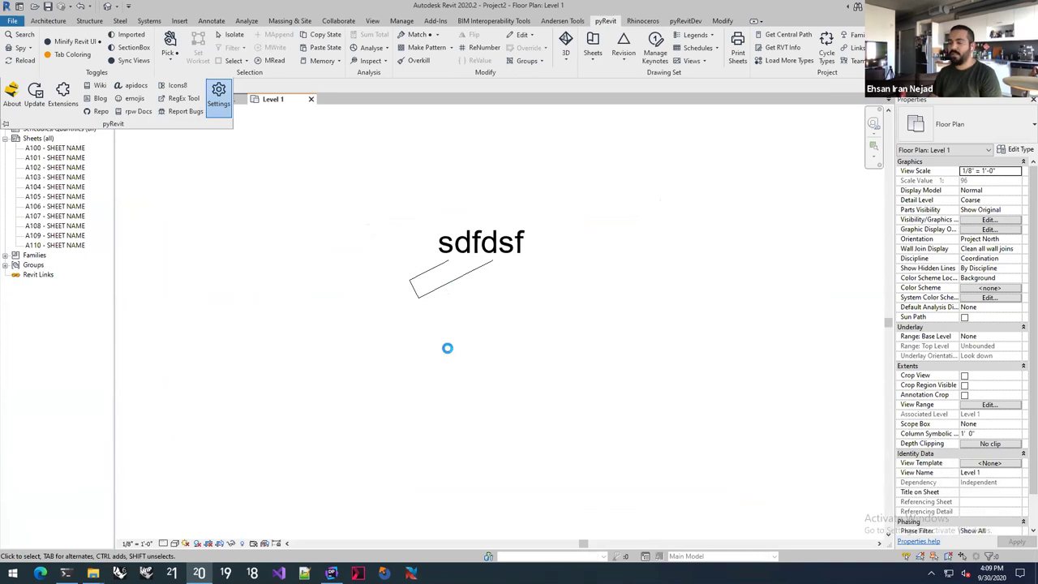
pyautogui.click(638, 373)
pyautogui.scroll(5, 219, 156)
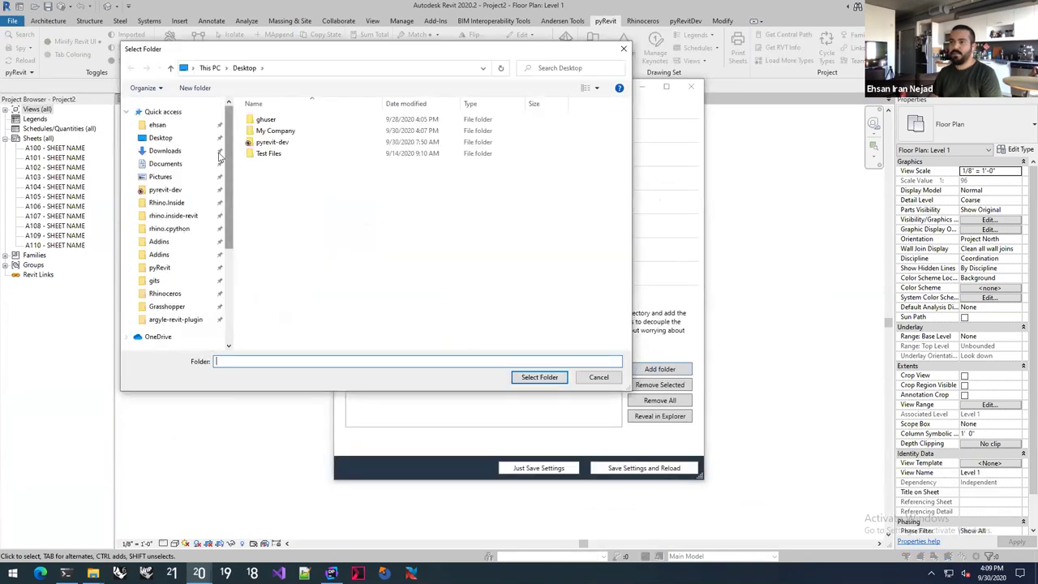
pyautogui.click(188, 140)
pyautogui.doubleClick(275, 130)
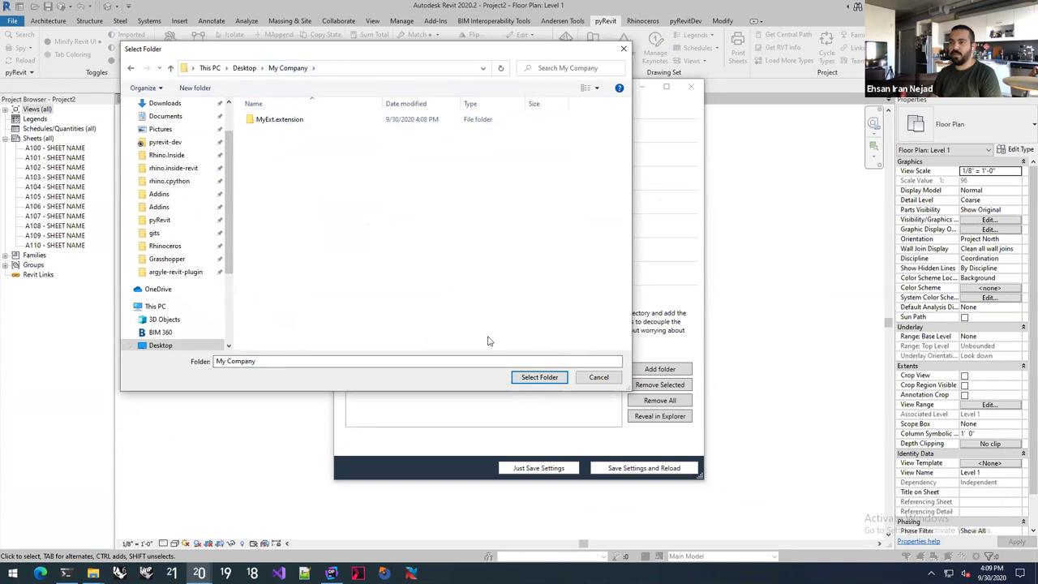
pyautogui.click(539, 377)
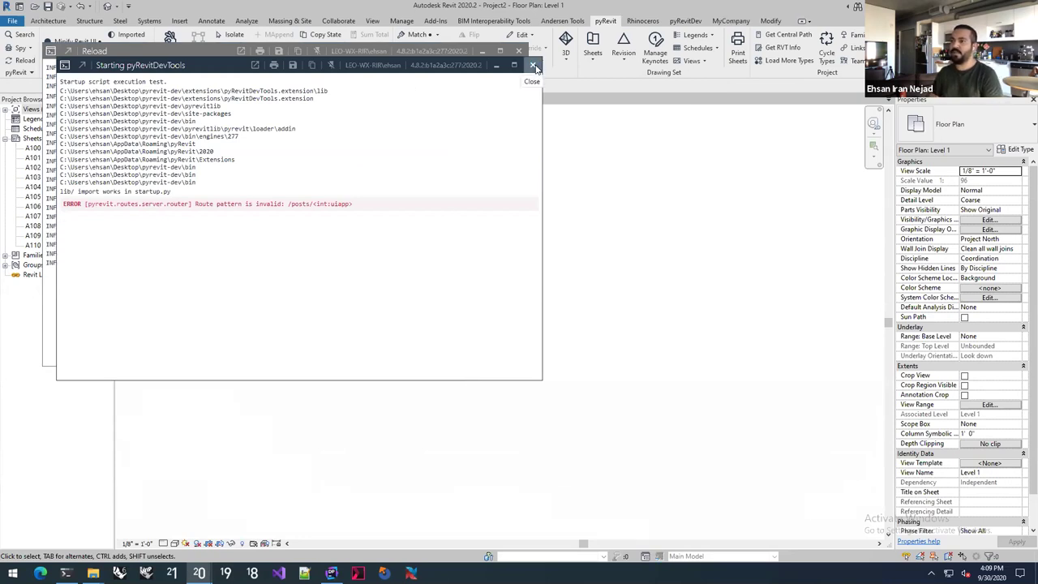
# Close the pyRevit startup and reload output windows and show the MyCompany tools in the ribbon
pyautogui.click(532, 66)
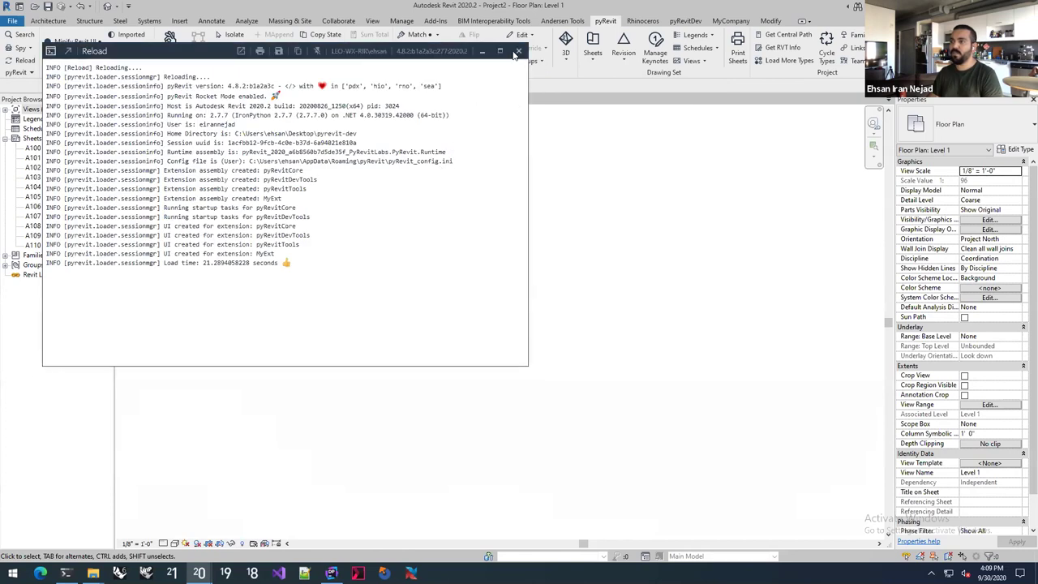
pyautogui.click(517, 53)
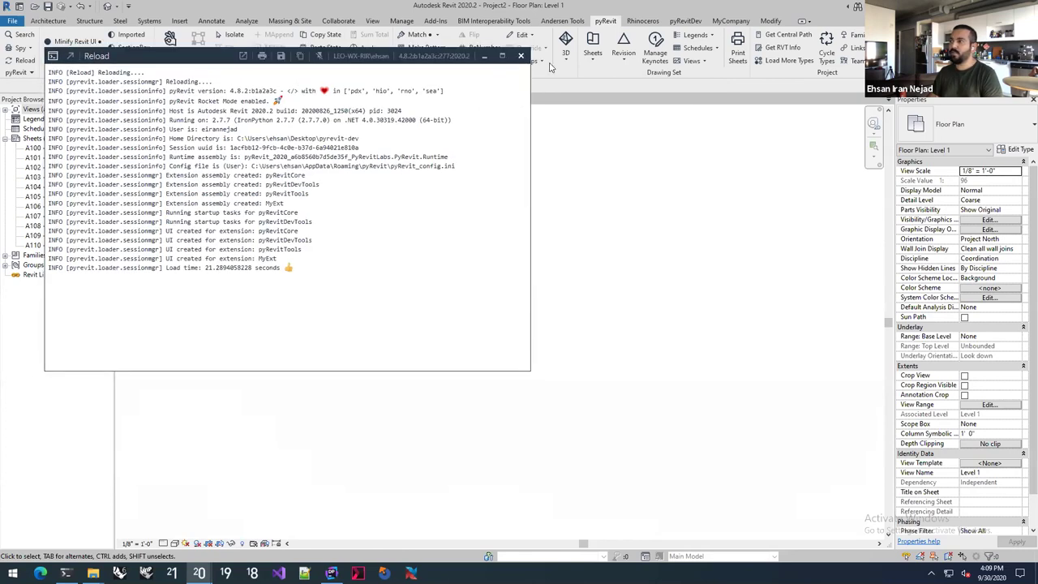
pyautogui.click(521, 55)
pyautogui.click(730, 20)
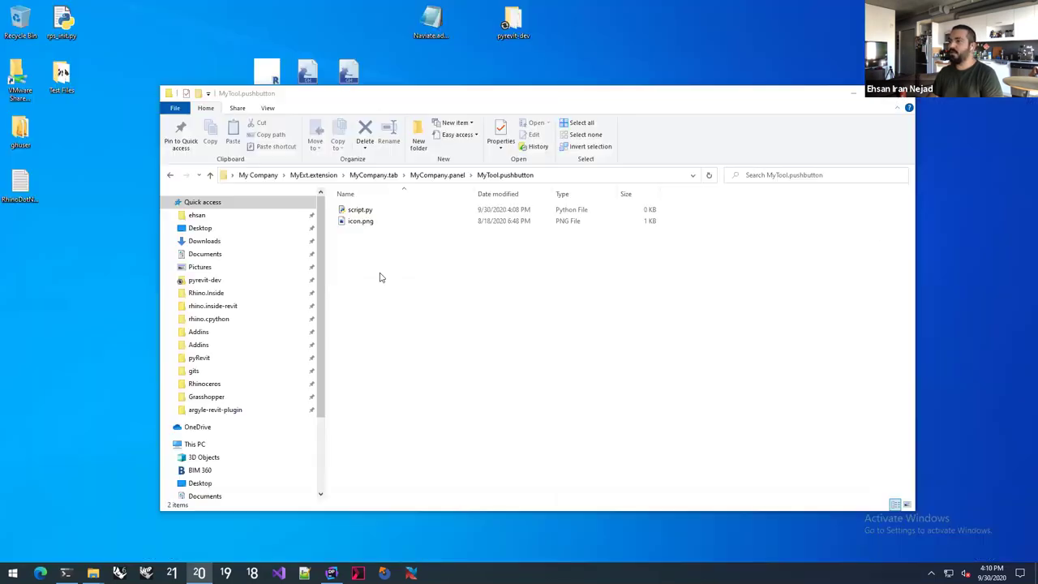
# Open script.py from the MyTool.pushbutton folder in Notepad++, write print("Hello Revit!") and save it
pyautogui.click(369, 210)
pyautogui.rightClick(368, 210)
pyautogui.click(302, 274)
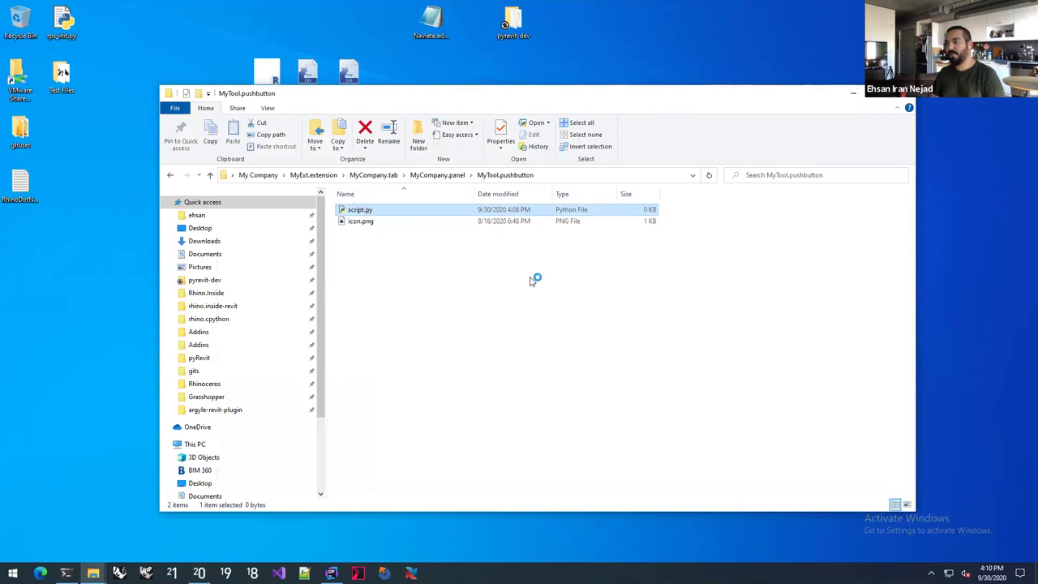
pyautogui.write('prnt("')
pyautogui.hotkey('ctrl', 'a')
pyautogui.write('print("Hello W')
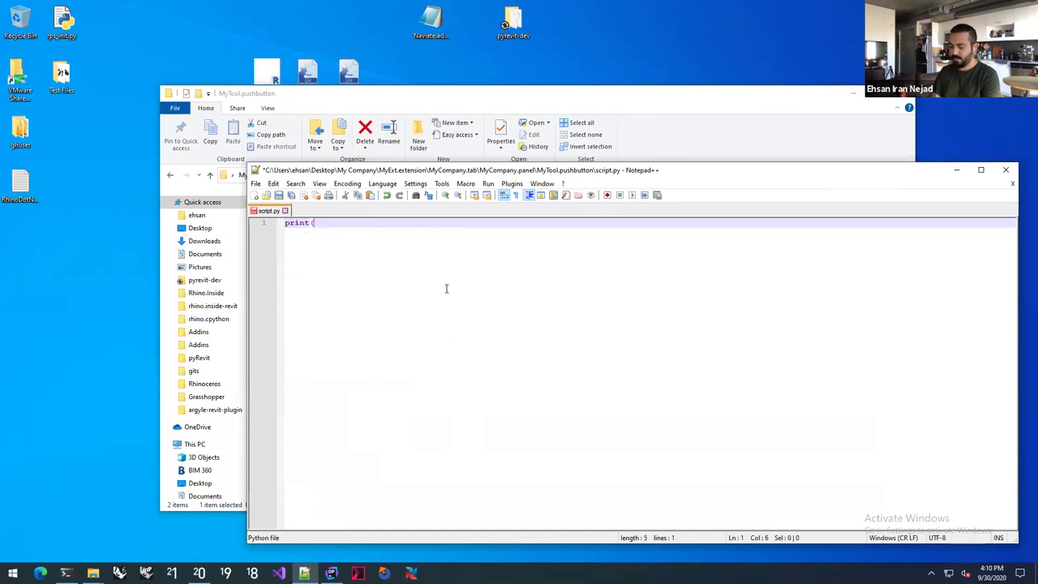
pyautogui.press('BackSpace')
pyautogui.write('Revit!"')
pyautogui.hotkey('ctrl', 's')
# Switch to Revit, run MyTool to test the script, and close its output window
pyautogui.click(199, 572)
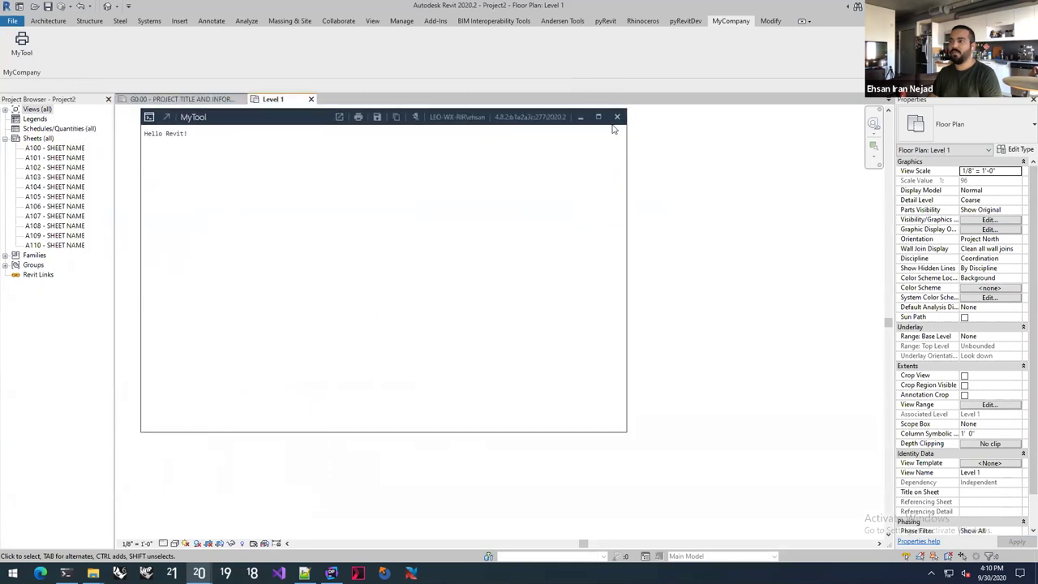
pyautogui.click(617, 116)
# Return to script.py in Notepad++, change the printed message to "Hello Revit!!!!" and save it
pyautogui.hotkey('alt', 'Tab')
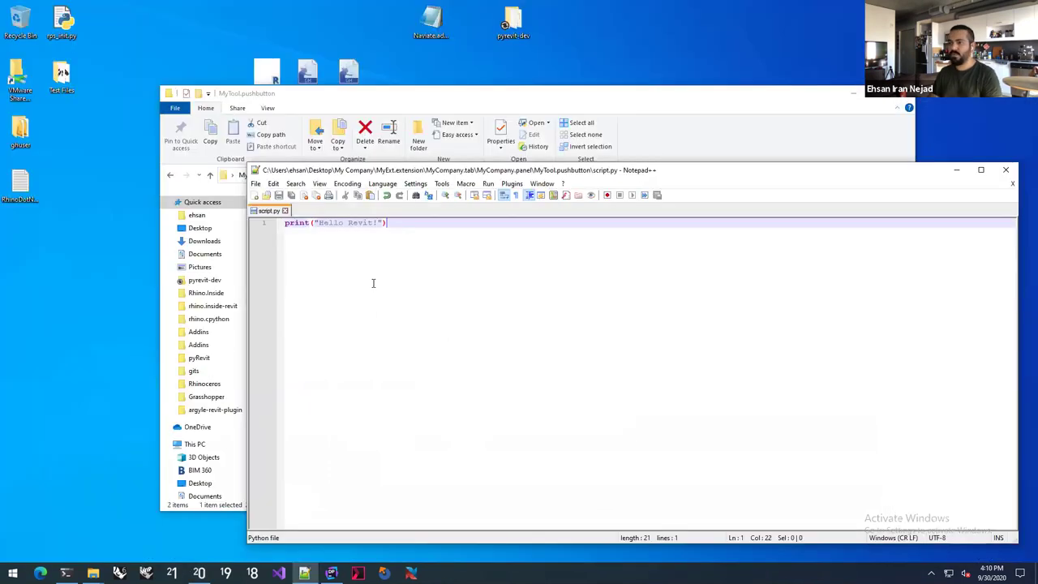
pyautogui.press('Left')
pyautogui.press('Left')
pyautogui.write('!!!')
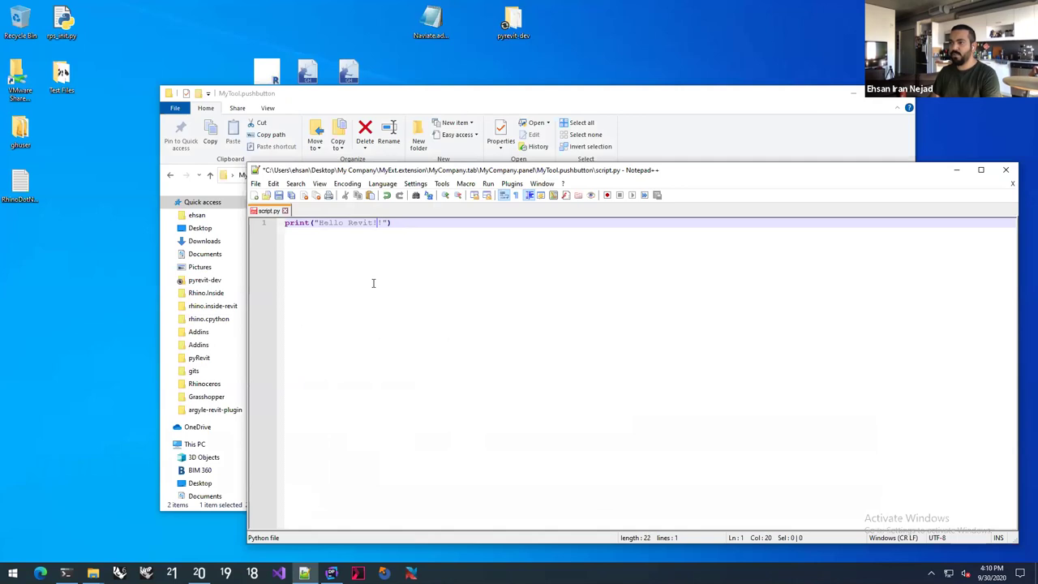
# Run MyTool again in Revit to check the edited message and close the output
pyautogui.hotkey('alt', 'Tab')
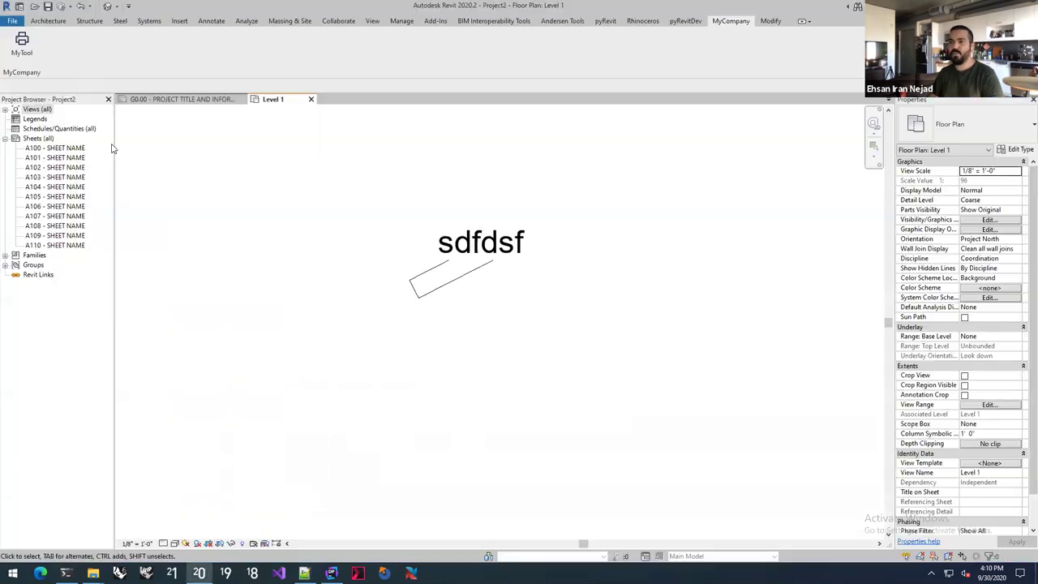
pyautogui.click(22, 42)
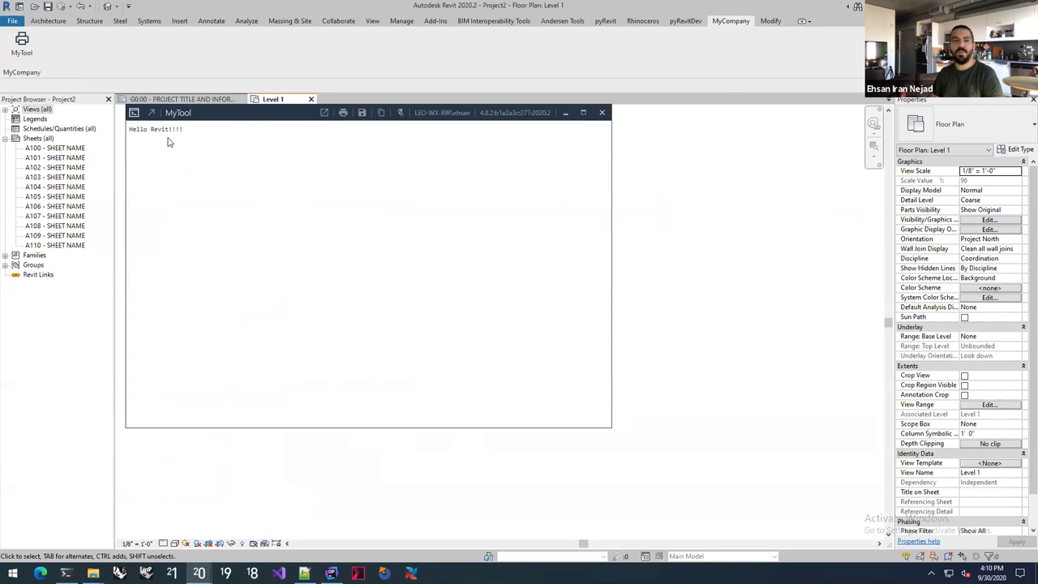
pyautogui.click(602, 112)
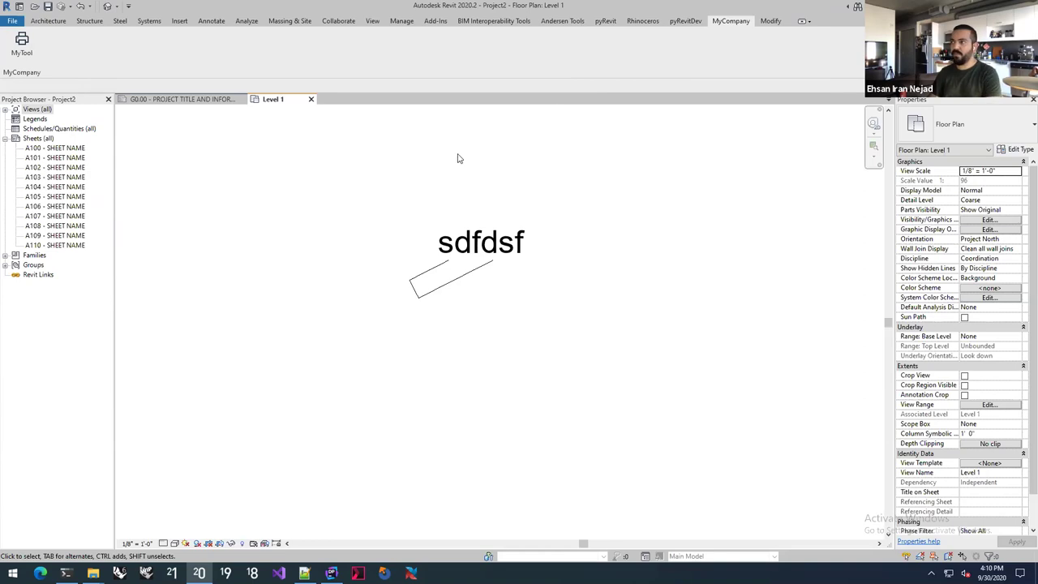
# Close script.py in Notepad++ and go up from the MyTool.pushbutton folder to MyCompany.panel
pyautogui.hotkey('alt', 'Tab')
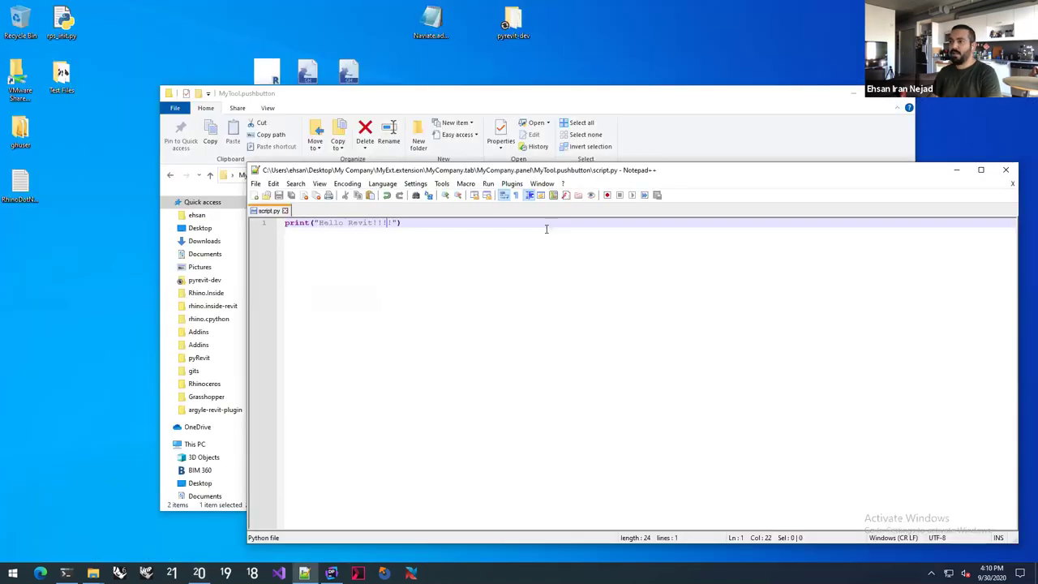
pyautogui.click(1009, 172)
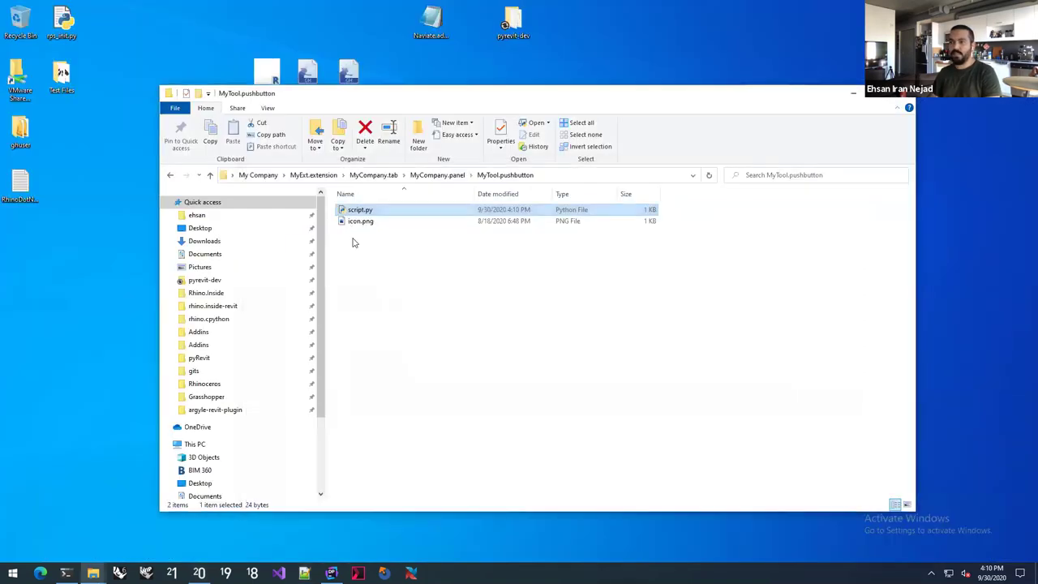
pyautogui.click(357, 241)
pyautogui.moveTo(382, 234); pyautogui.dragTo(359, 232)
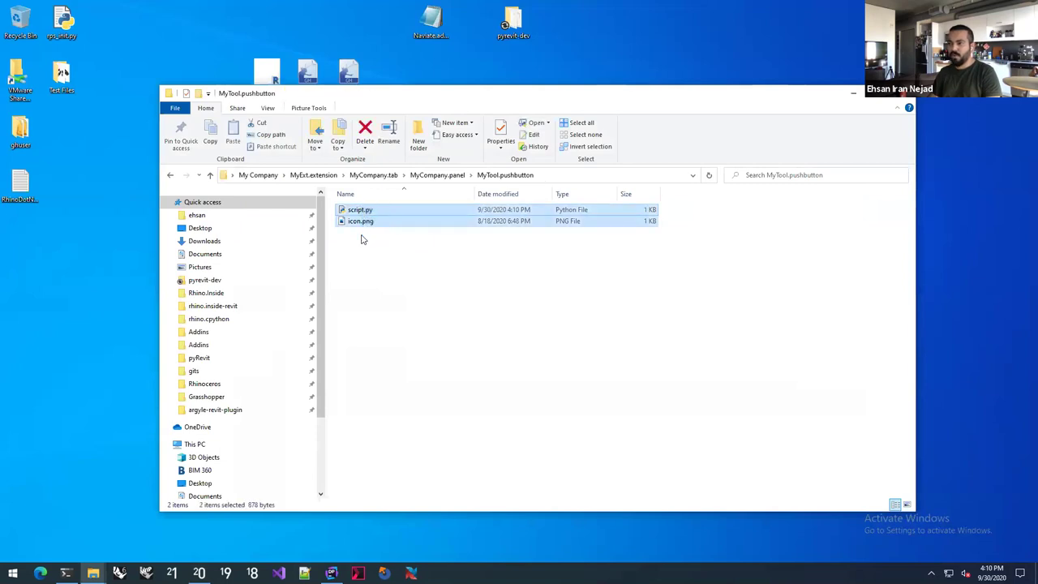
pyautogui.press('Up')
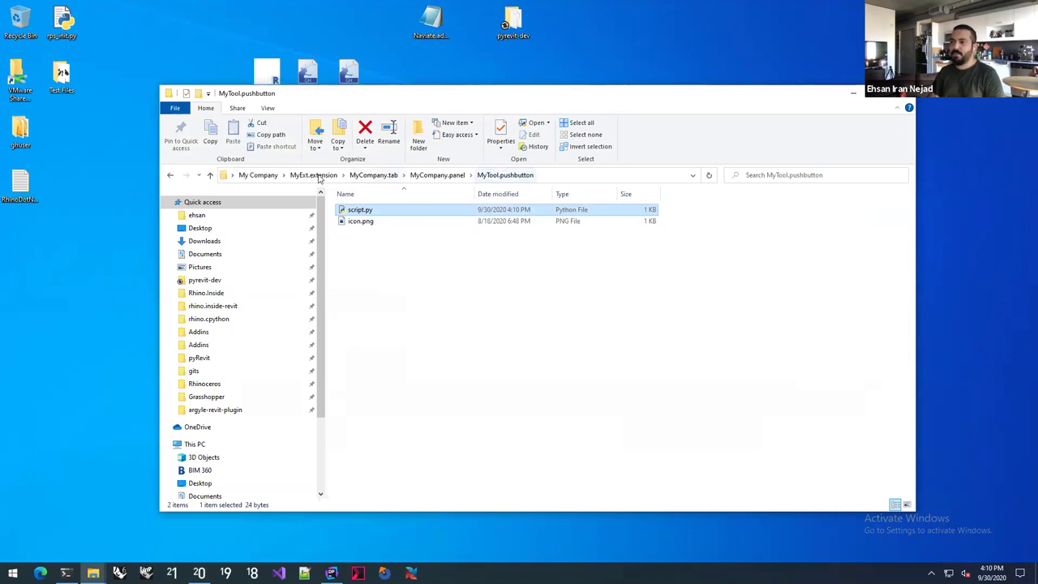
pyautogui.click(360, 255)
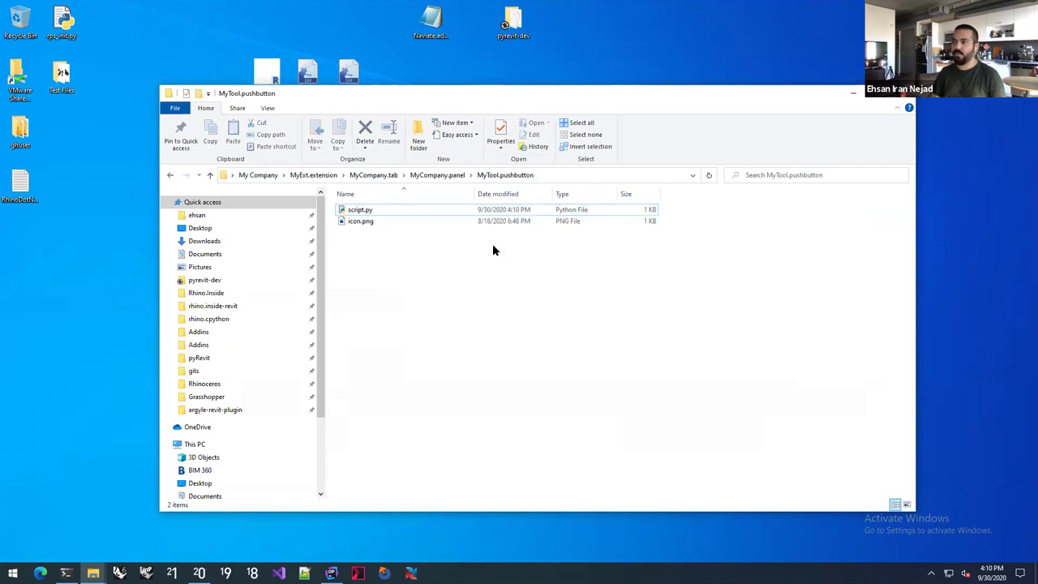
pyautogui.click(442, 175)
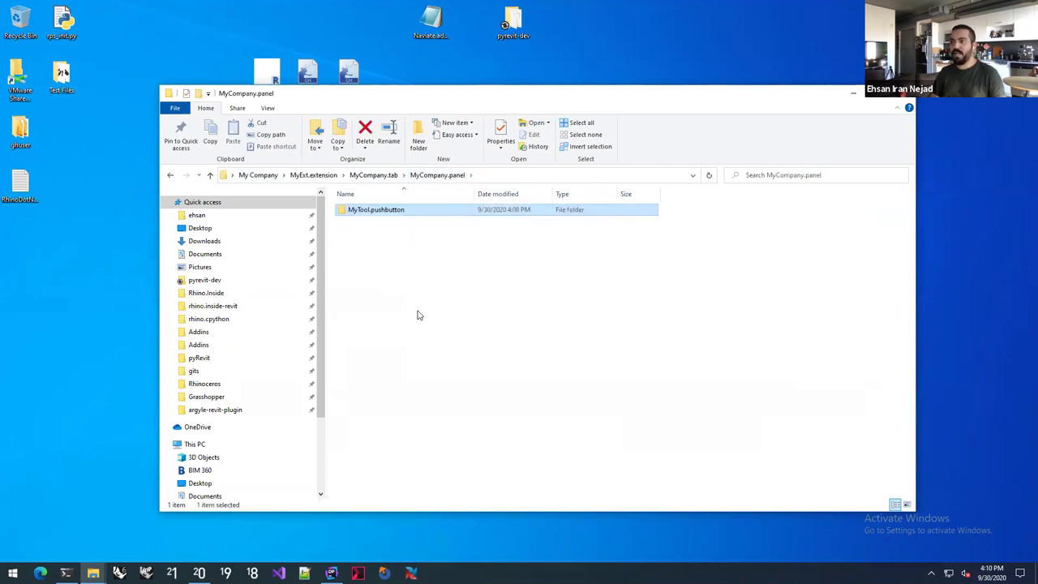
pyautogui.click(343, 378)
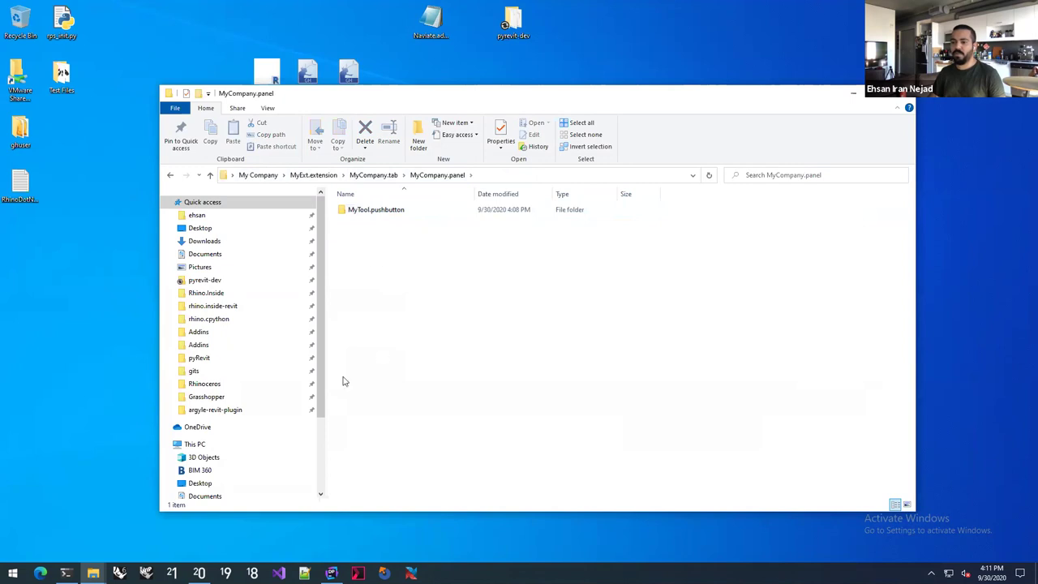
# Switch to Revit and open the bundle folder of pyRevit's Pick Detail Elements tool
pyautogui.click(199, 573)
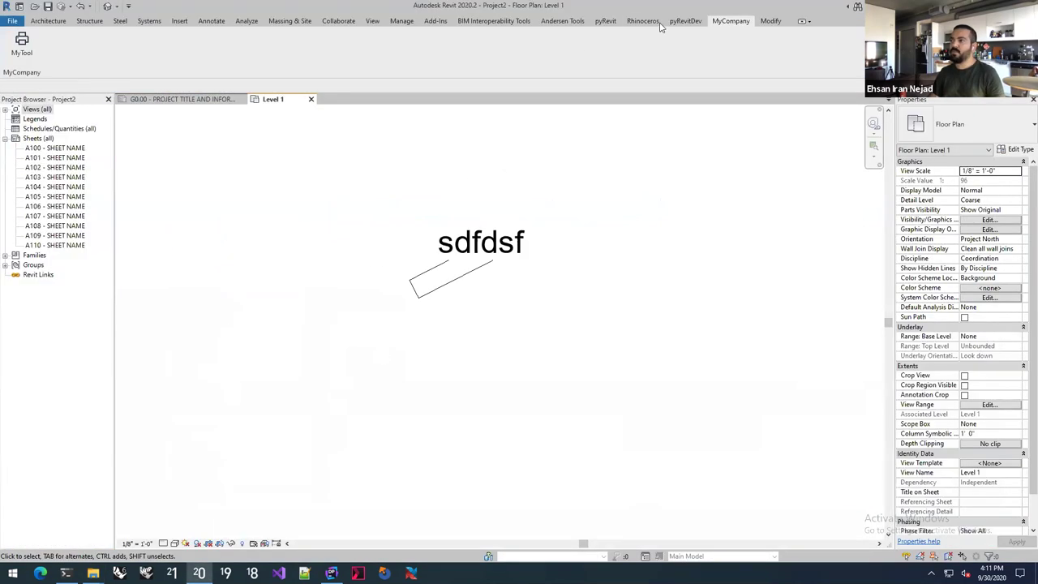
pyautogui.click(605, 21)
pyautogui.click(179, 64)
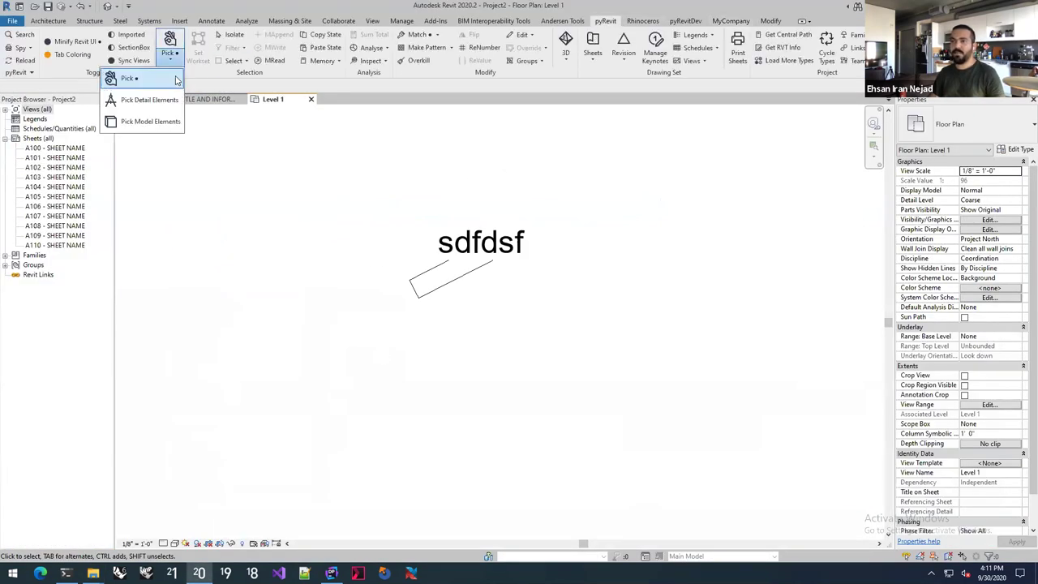
pyautogui.click(163, 99)
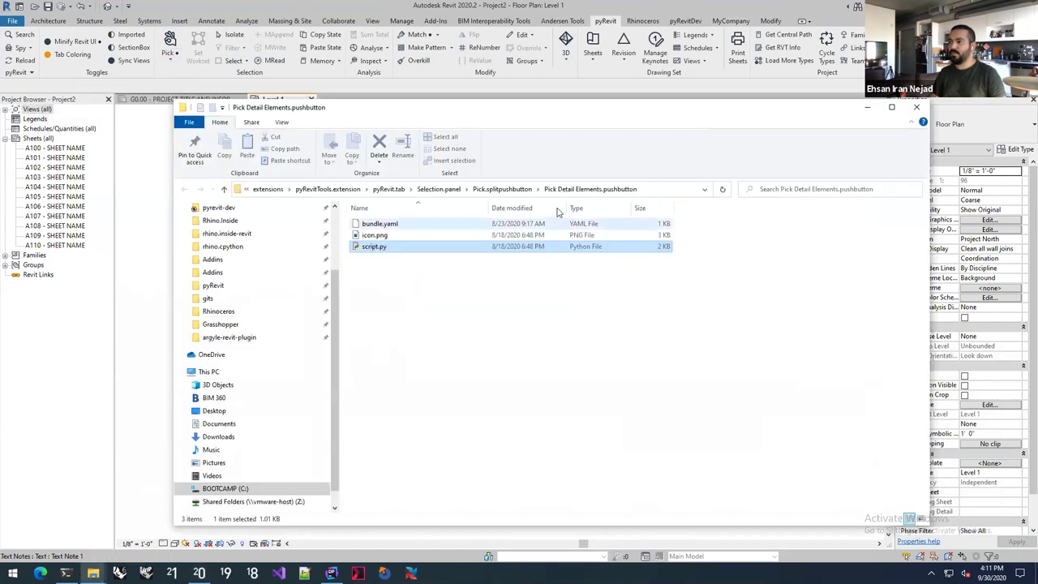
# Go up to the Pick.splitpushbutton folder to view its bundles, and close the file window
pyautogui.click(512, 194)
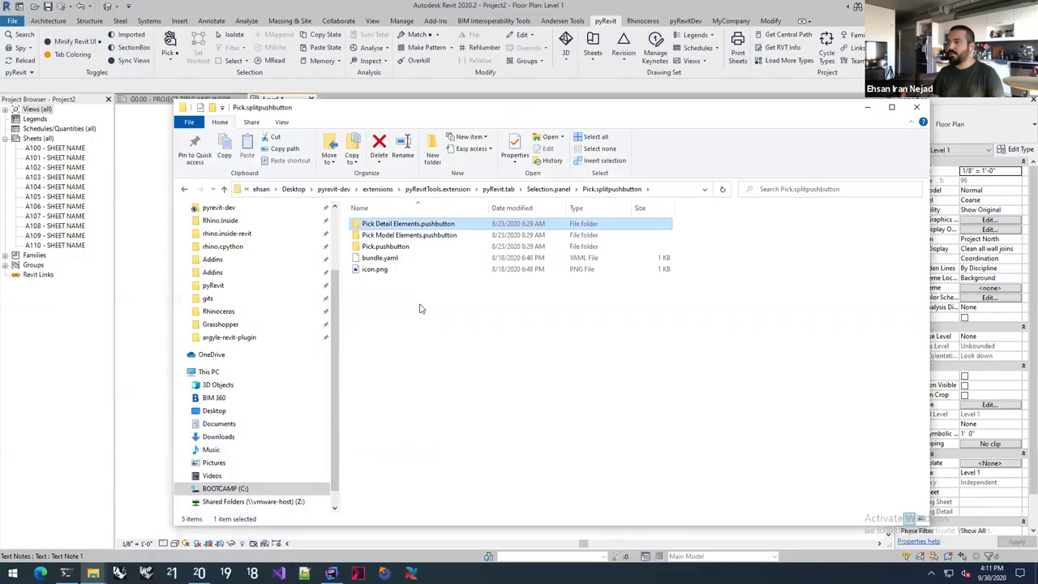
pyautogui.click(420, 308)
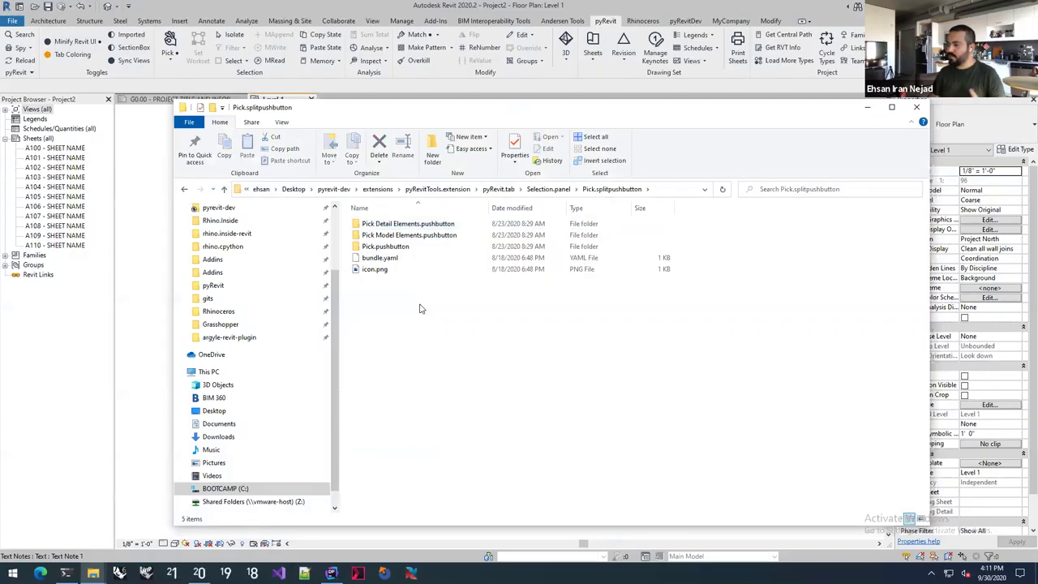
pyautogui.click(916, 109)
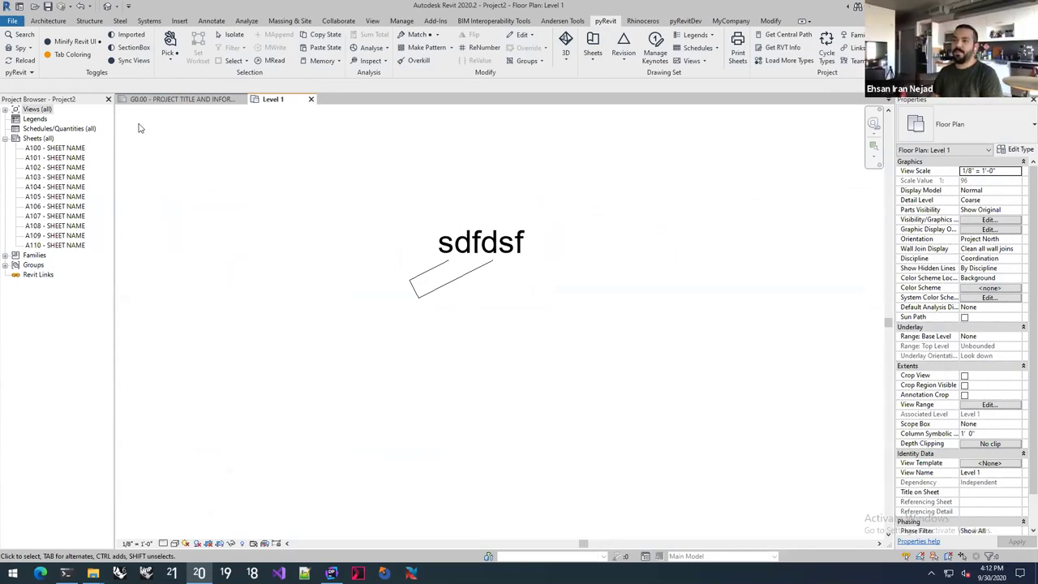
# Open the pyRevit settings in Revit and expand the Telemetry section to view its script telemetry options
pyautogui.click(30, 73)
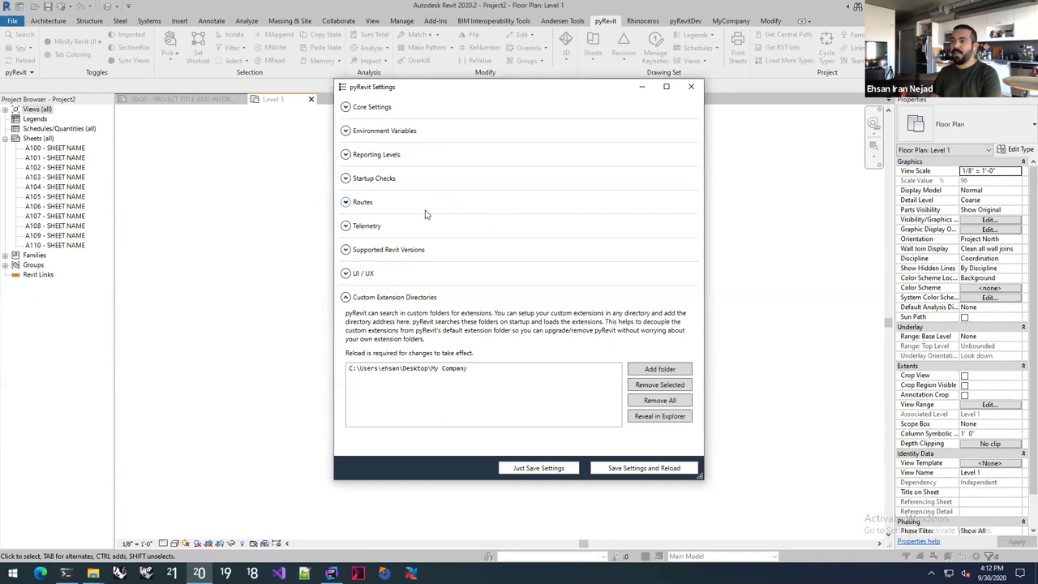
pyautogui.click(345, 226)
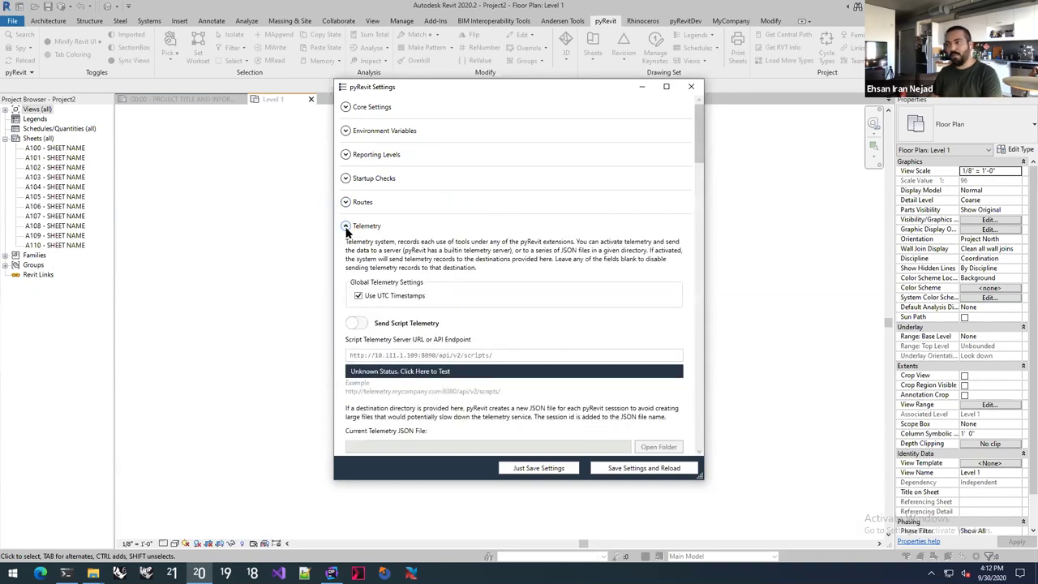
pyautogui.scroll(-2, 374, 241)
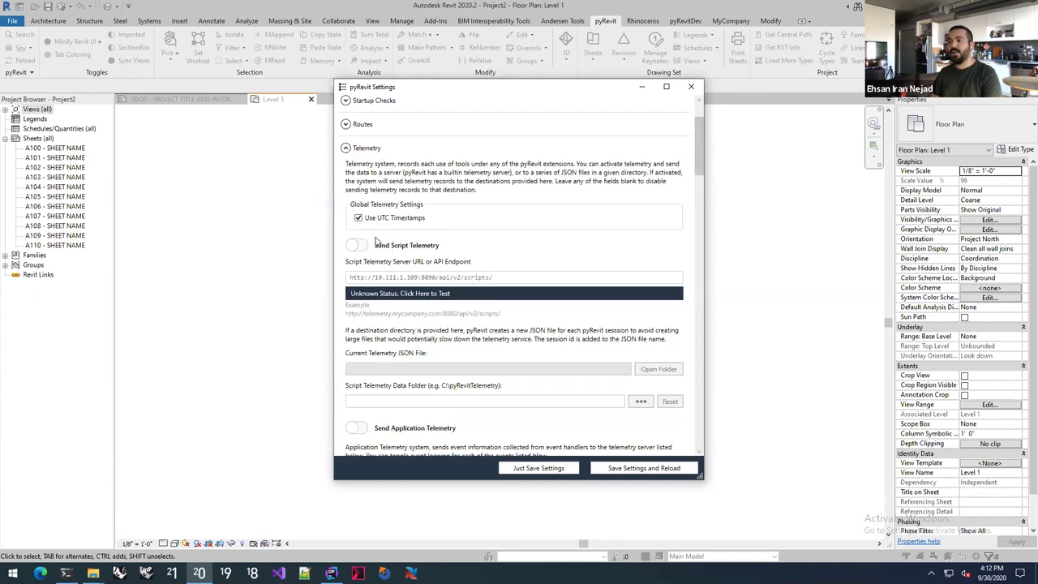
pyautogui.scroll(-1, 375, 241)
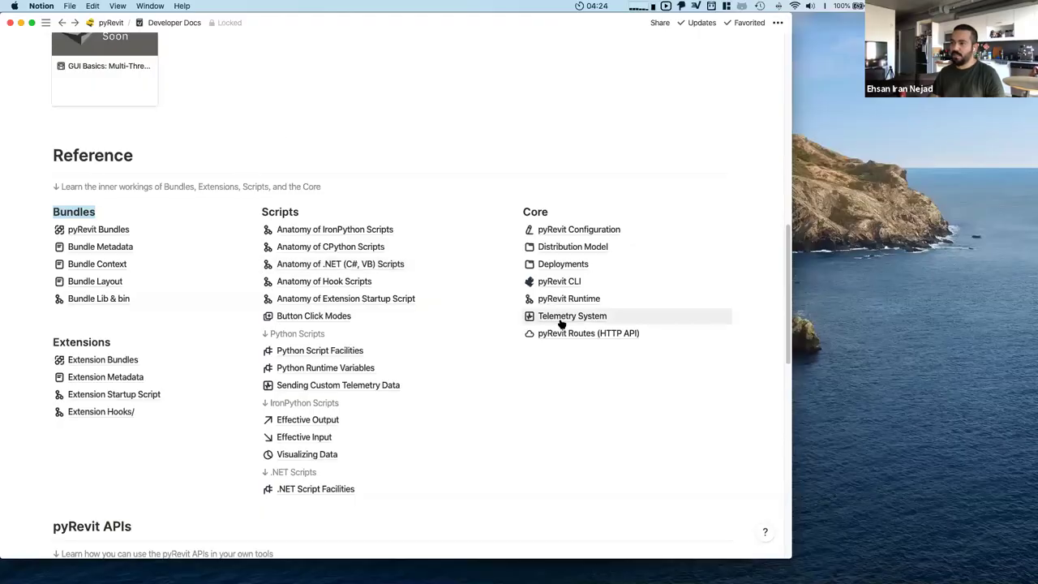
# Switch to the pyRevit Developer Docs in Notion and read the Telemetry System page through the instructions for starting a server instance
pyautogui.click(554, 323)
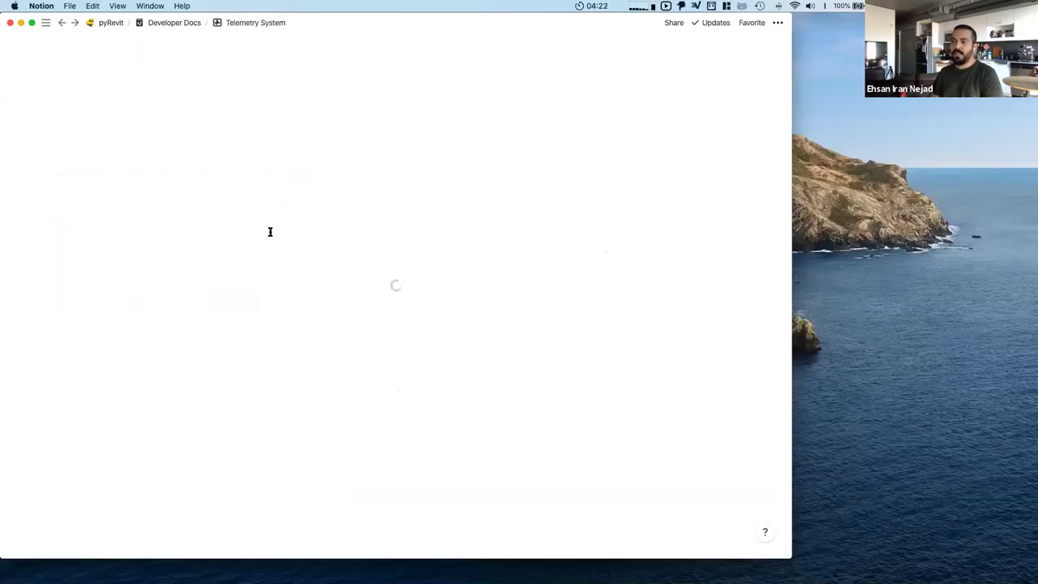
pyautogui.scroll(-8, 271, 234)
pyautogui.scroll(-10, 270, 235)
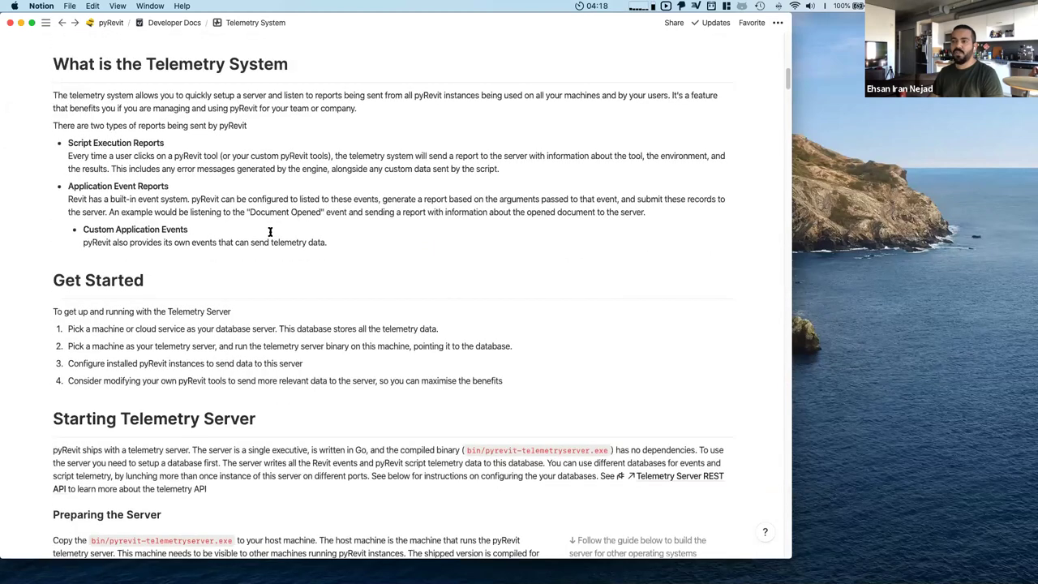
pyautogui.scroll(-12, 270, 232)
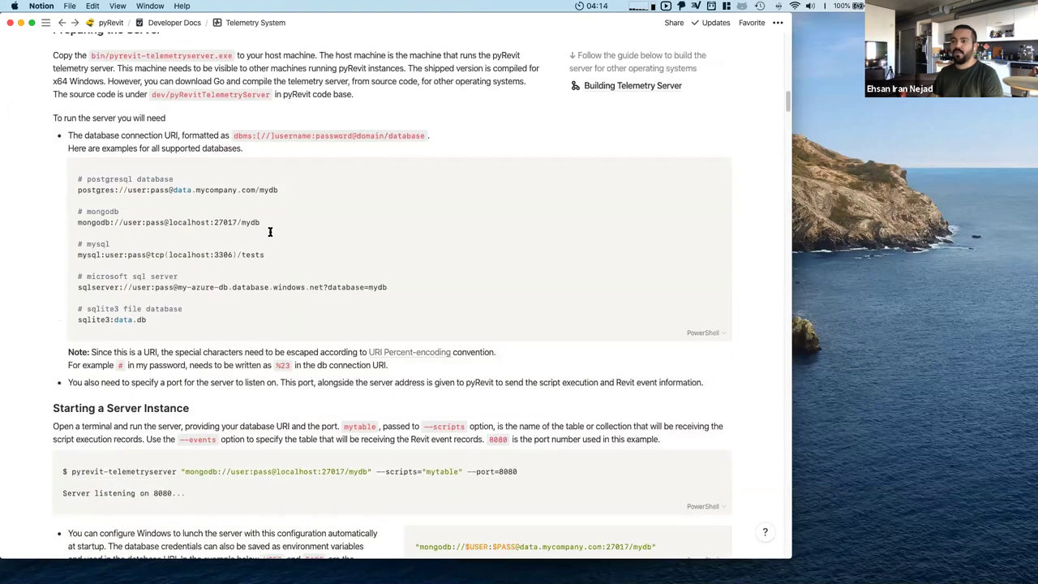
pyautogui.scroll(-3, 270, 232)
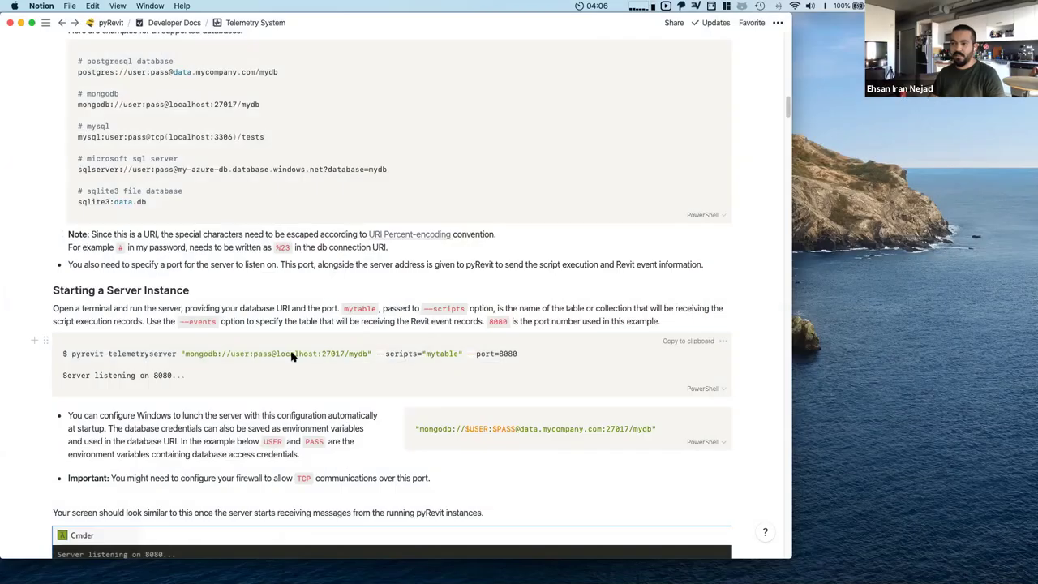
pyautogui.scroll(-1, 290, 354)
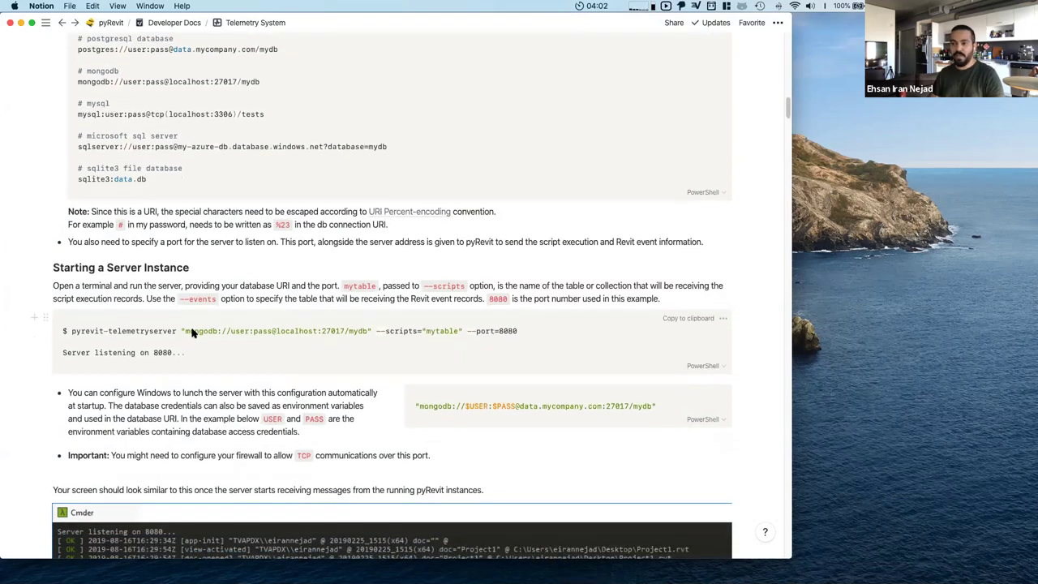
pyautogui.scroll(-5, 197, 331)
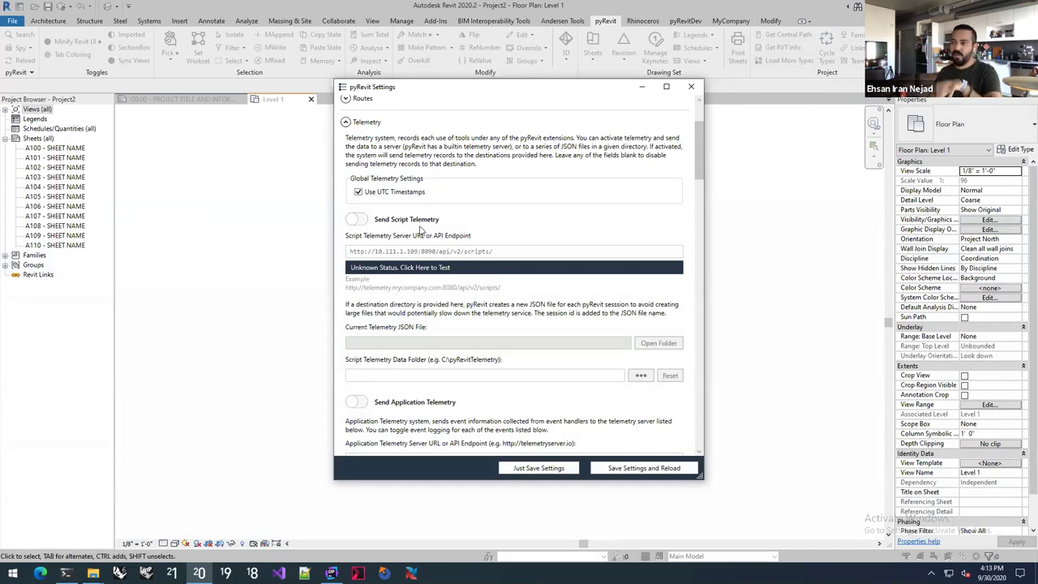
# Return to pyRevit Settings in Revit, review the script and application telemetry options and event list, and collapse the Telemetry section
pyautogui.scroll(-4, 419, 229)
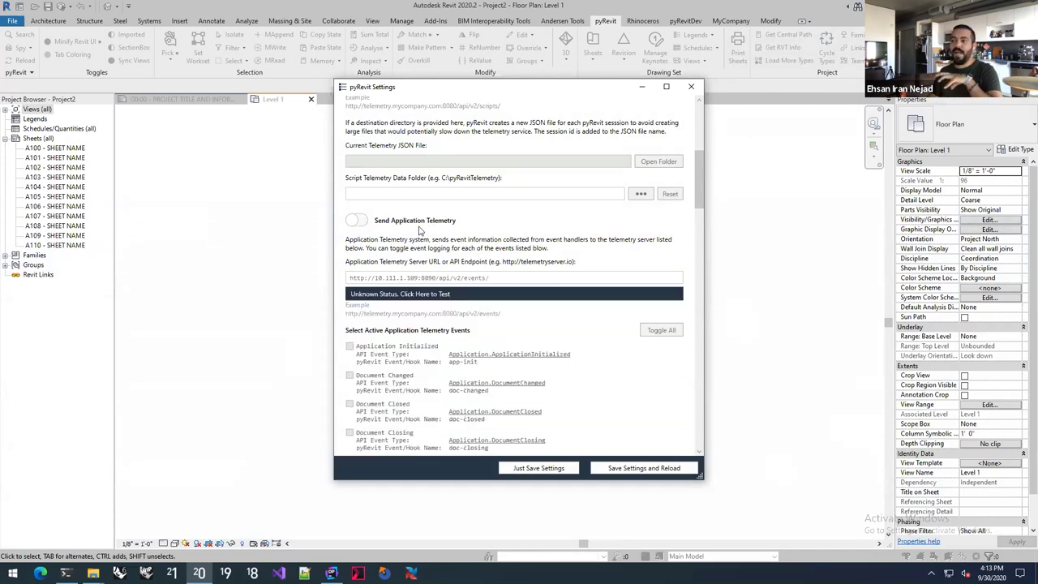
pyautogui.scroll(-2, 421, 239)
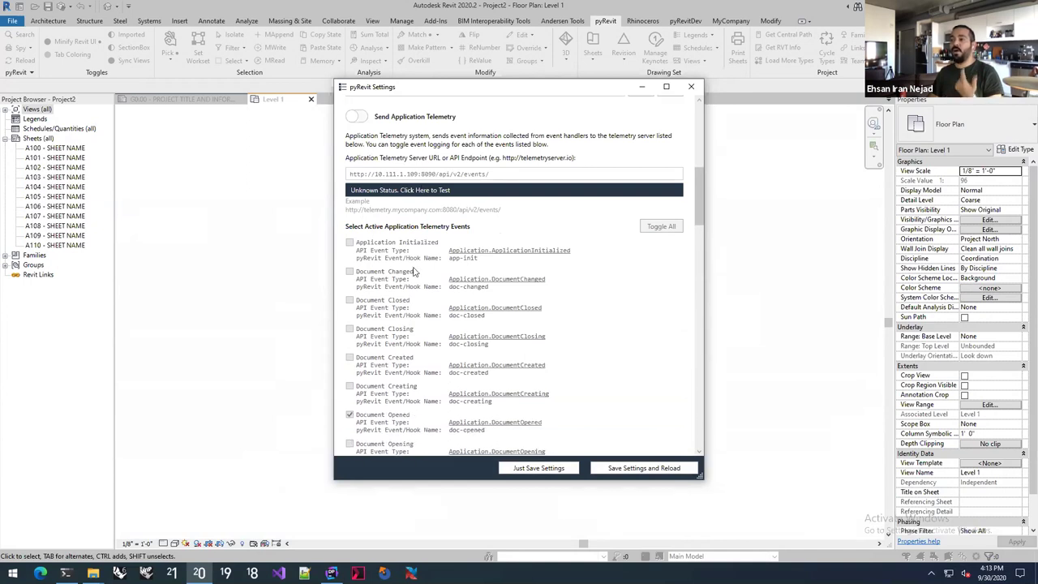
pyautogui.scroll(-3, 414, 271)
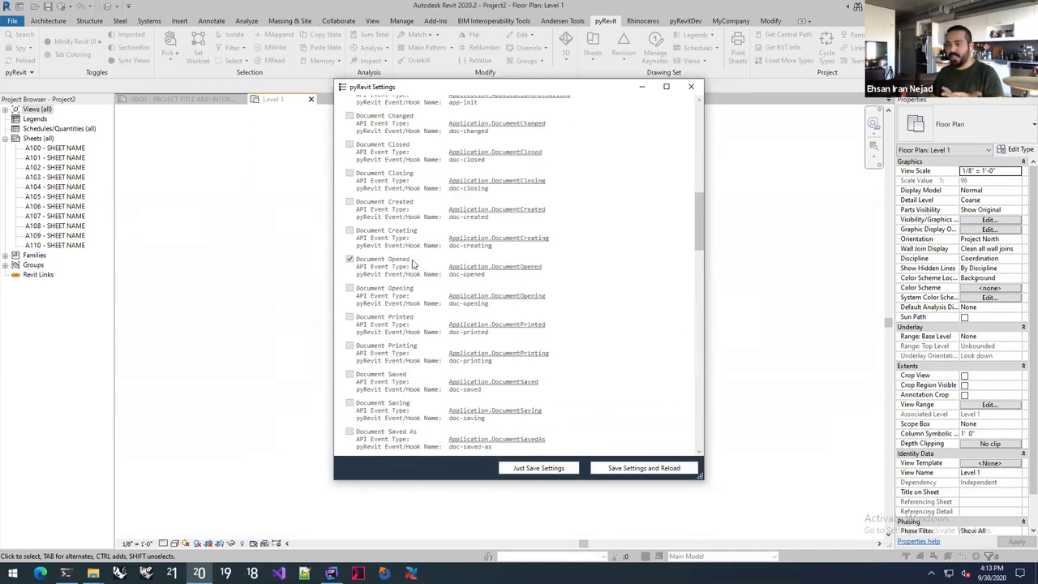
pyautogui.scroll(-5, 411, 264)
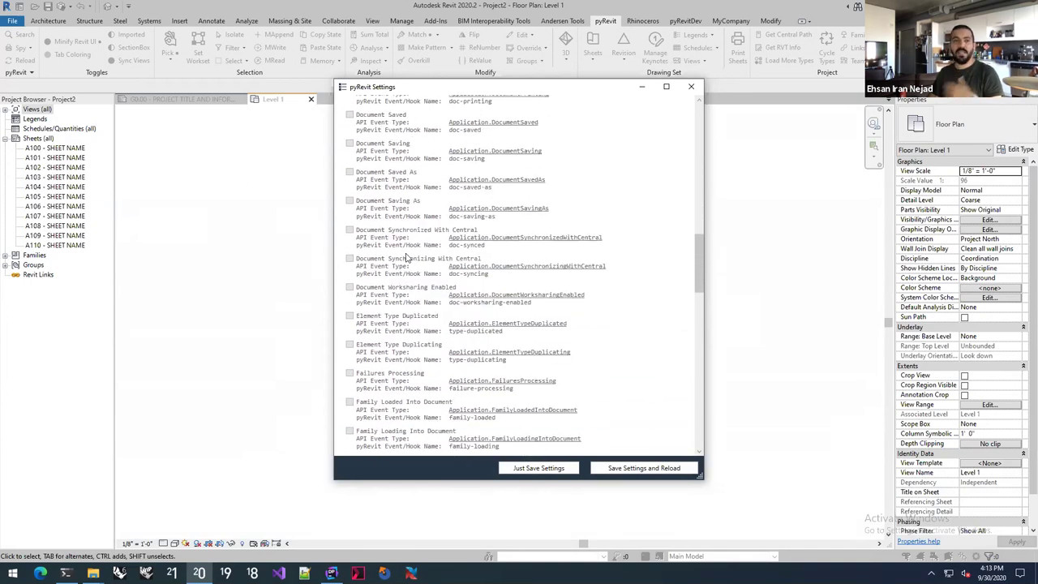
pyautogui.scroll(-2, 408, 260)
pyautogui.scroll(-2, 408, 259)
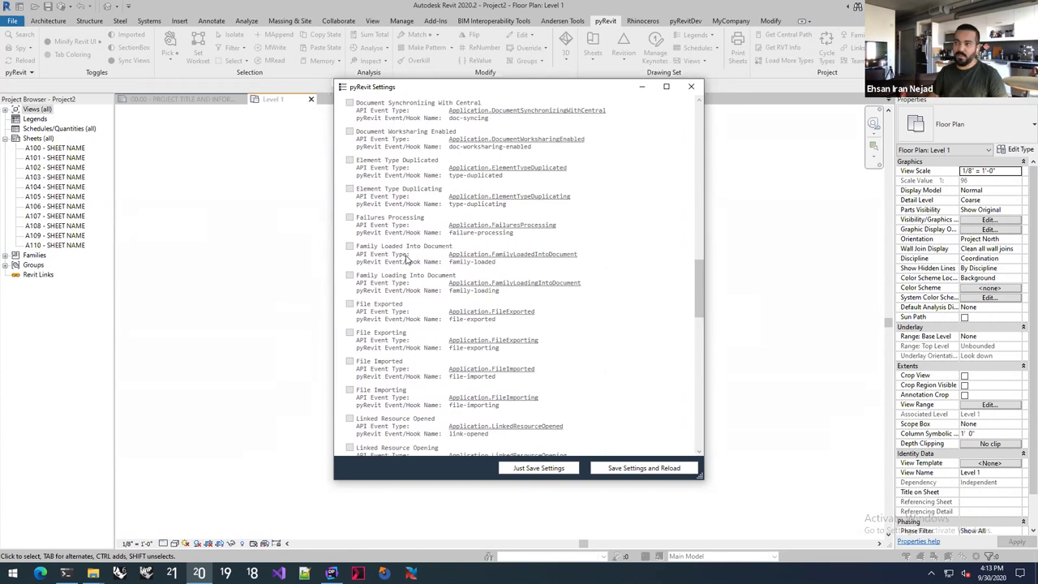
pyautogui.scroll(18, 408, 259)
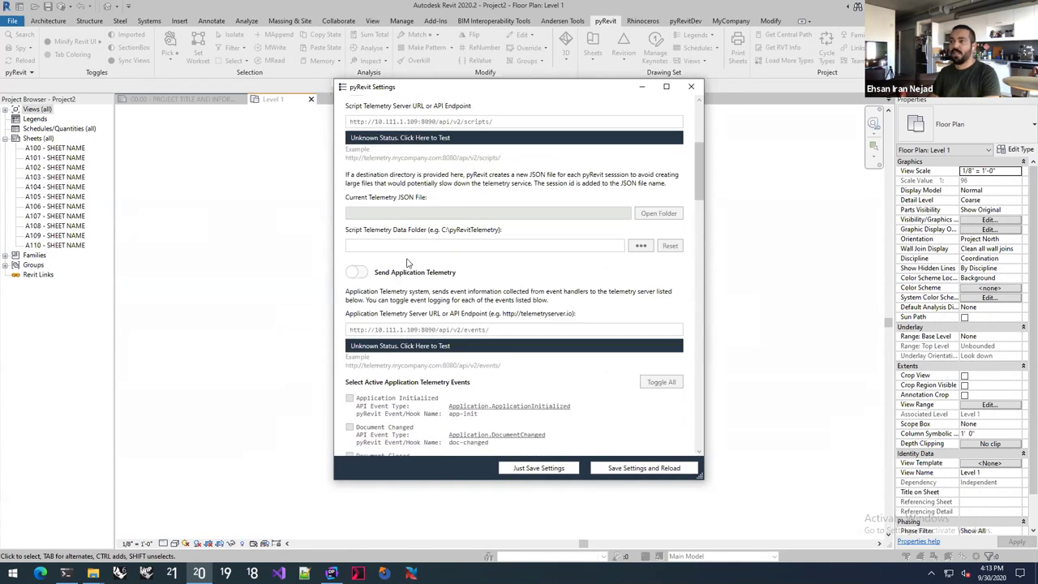
pyautogui.scroll(1, 408, 258)
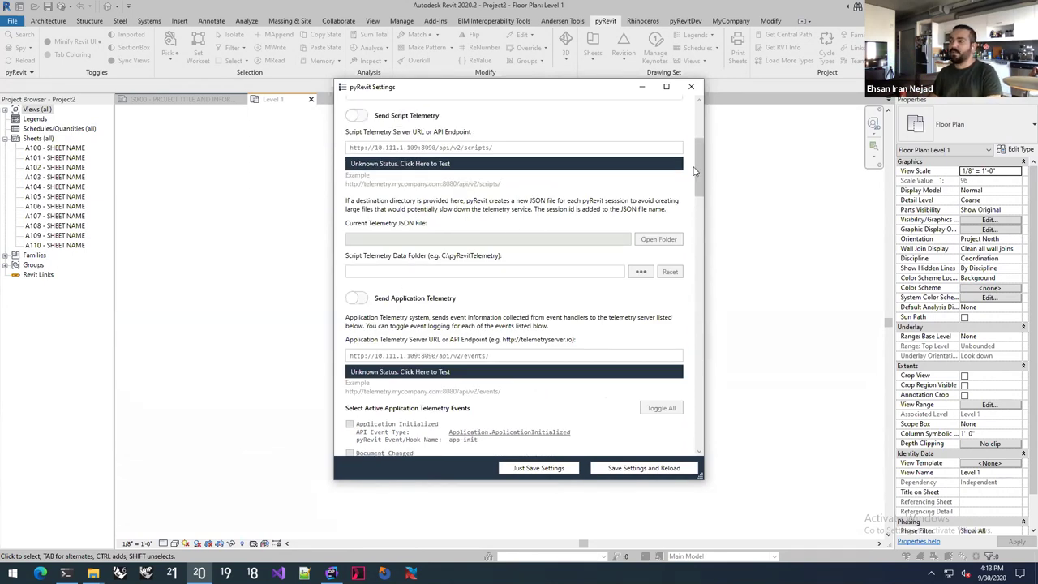
pyautogui.scroll(2, 702, 133)
pyautogui.scroll(3, 702, 133)
pyautogui.click(345, 227)
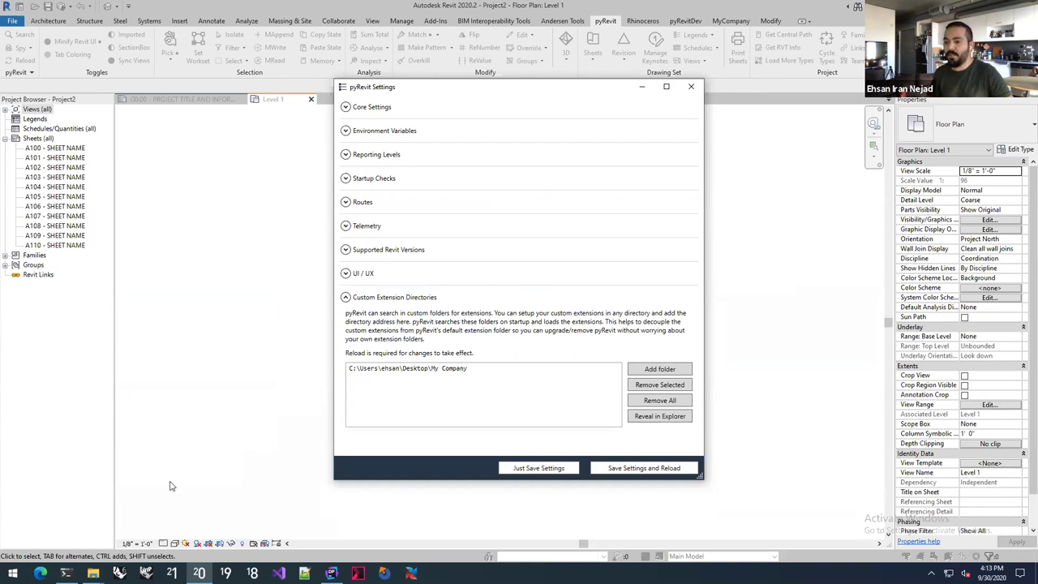
# Switch to Windows PowerShell, clear the screen and run pyrevit to list the CLI's commands and options
pyautogui.click(66, 573)
pyautogui.write('c')
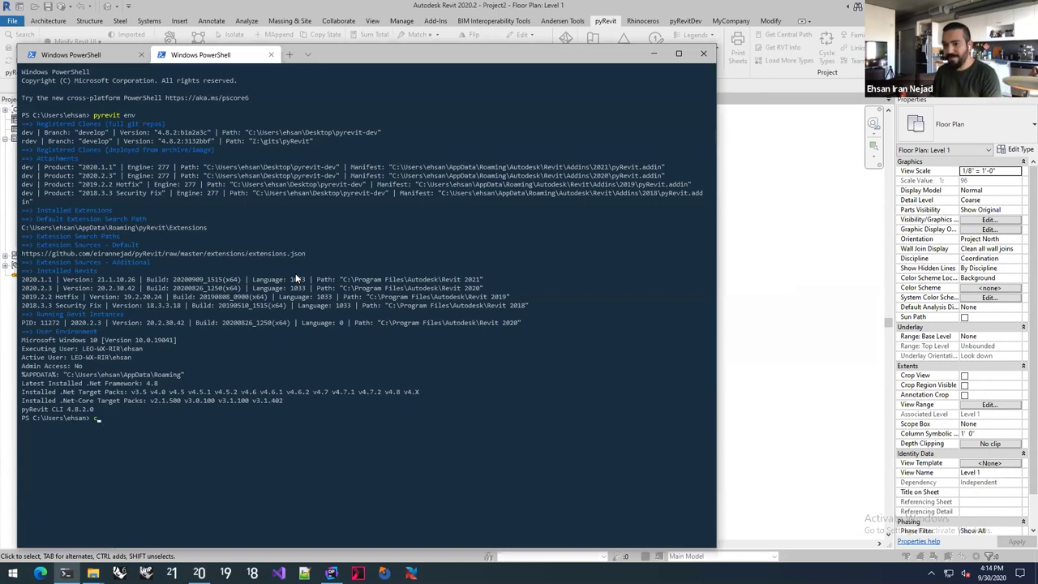
pyautogui.write('ls')
pyautogui.press('Return')
pyautogui.write('pyrevit')
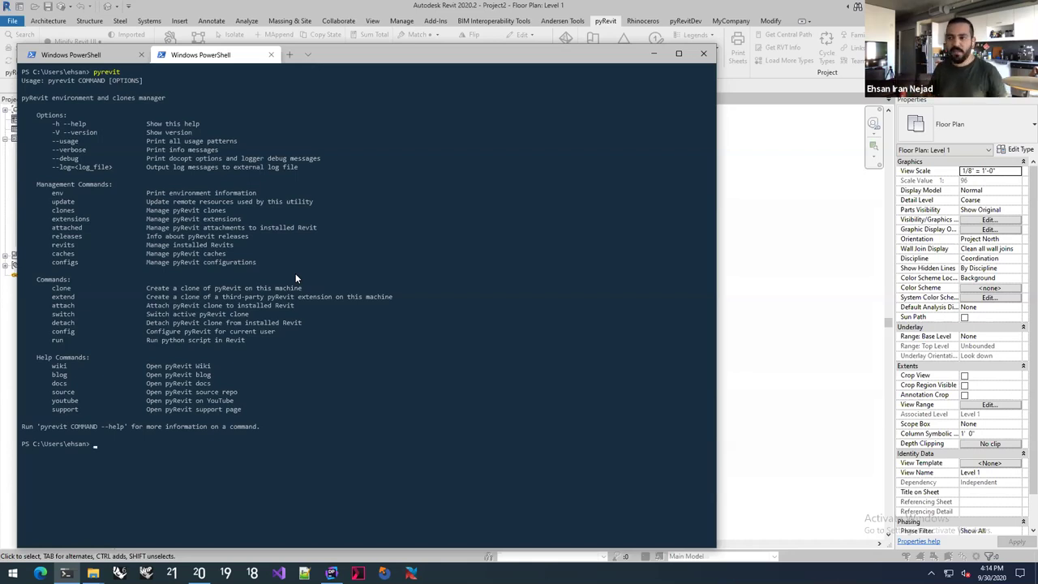
# Clear the terminal and run pyrevit env to print the pyRevit environment information
pyautogui.write('cls')
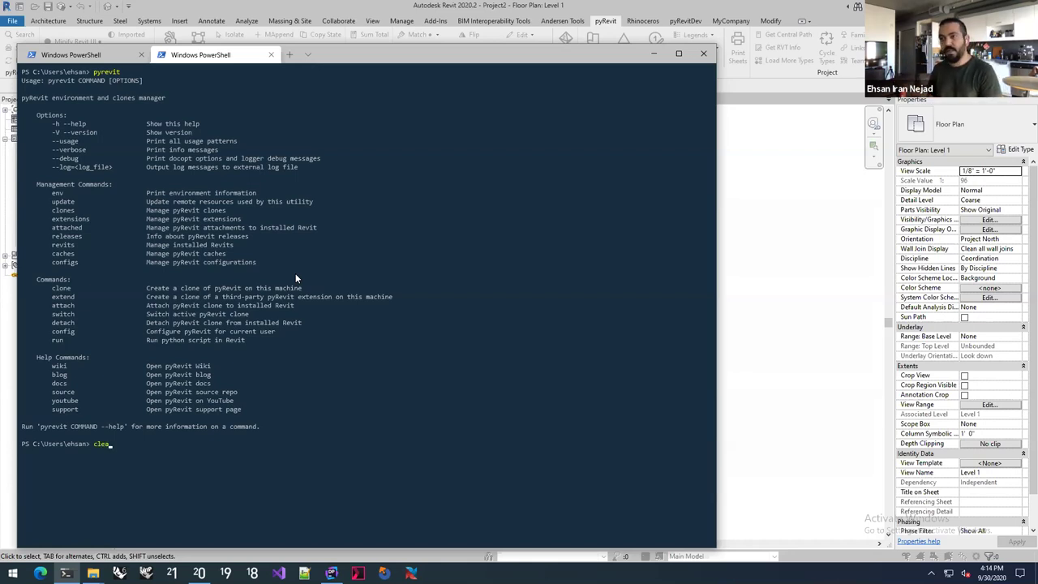
pyautogui.press('Return')
pyautogui.write('pyervit ')
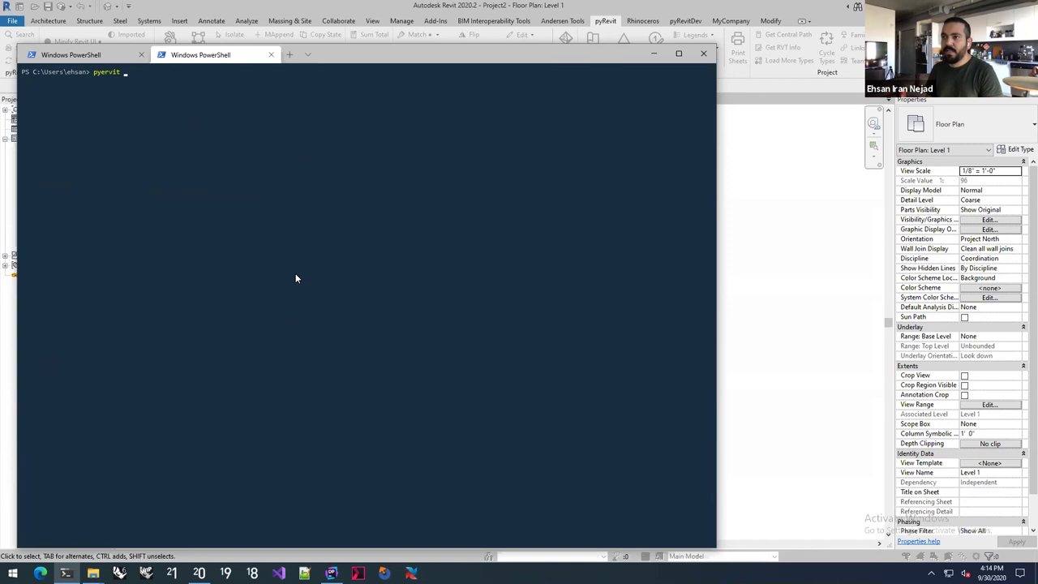
pyautogui.write('env')
pyautogui.press('Return')
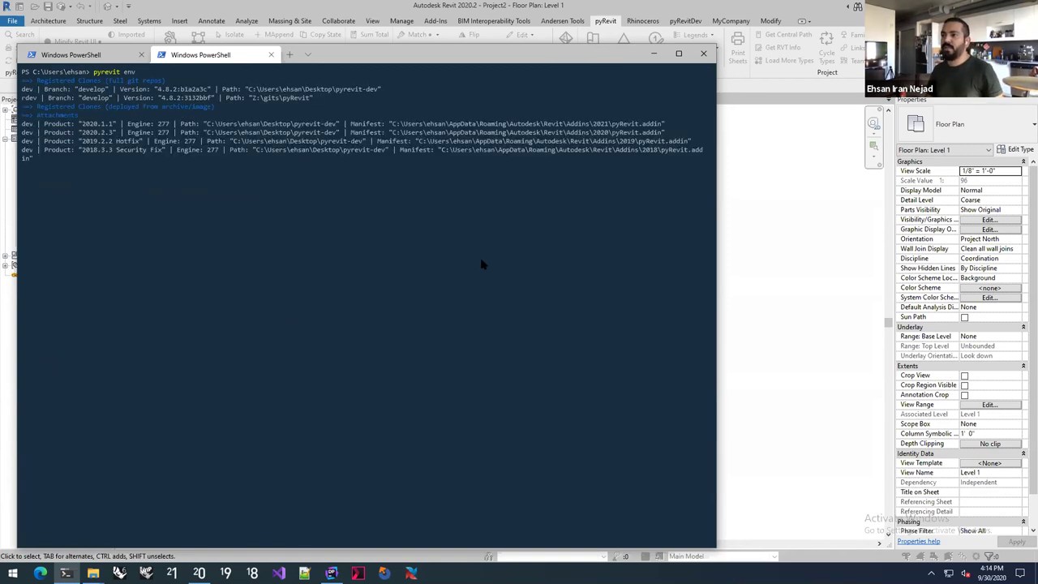
# Enlarge the terminal and examine the installed Revits, user environment, registered clones and attachments in the environment report
pyautogui.press('super+Up')
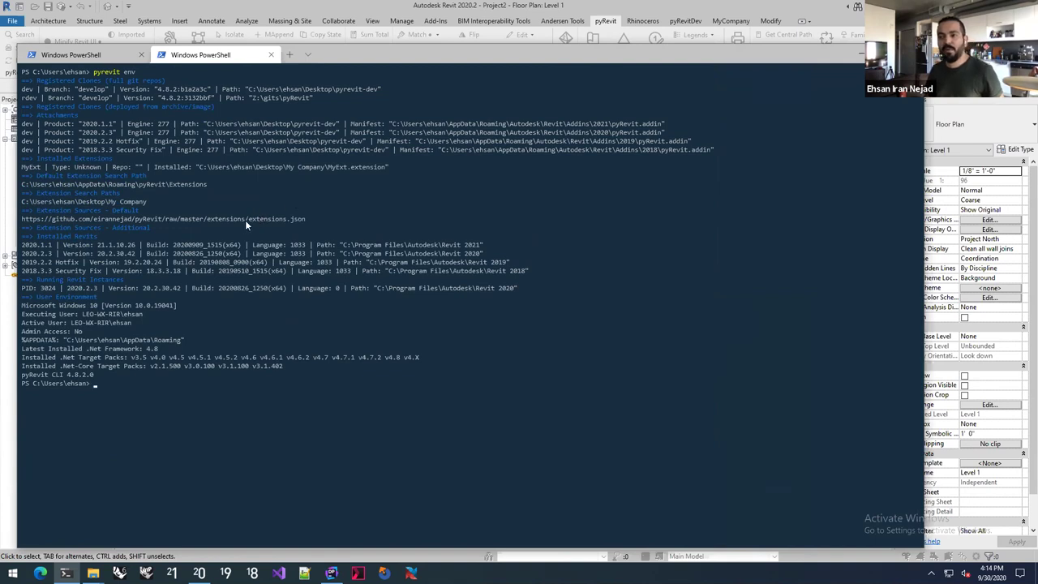
pyautogui.moveTo(23, 246); pyautogui.dragTo(541, 271)
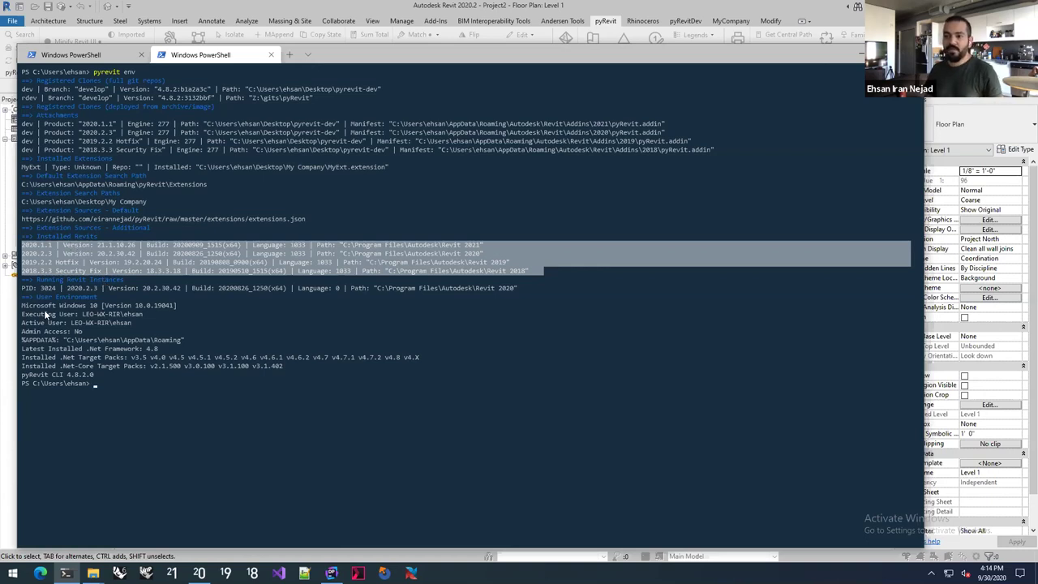
pyautogui.moveTo(23, 306); pyautogui.dragTo(96, 376)
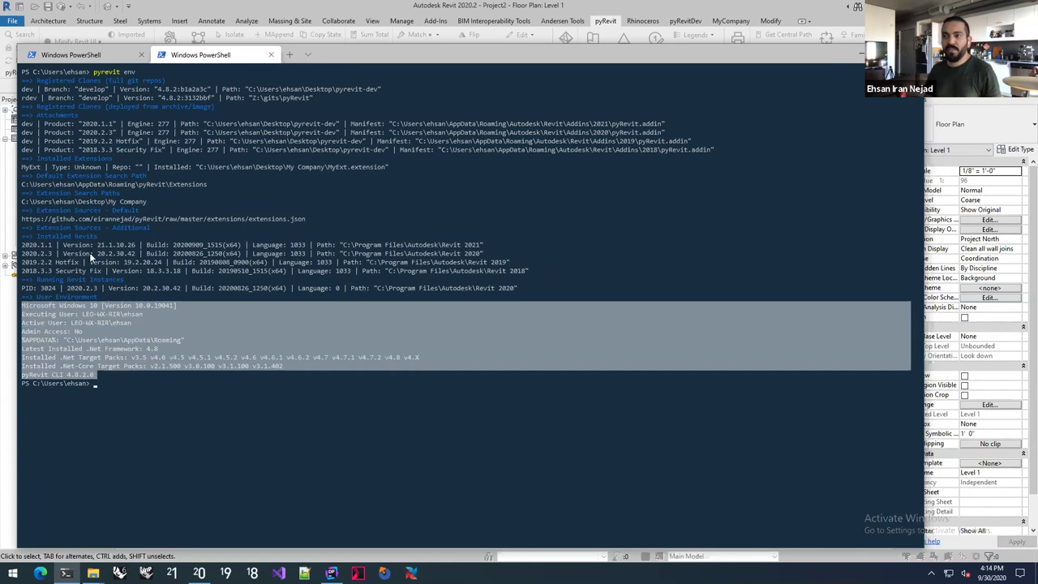
pyautogui.moveTo(22, 89); pyautogui.dragTo(299, 97)
pyautogui.moveTo(23, 123); pyautogui.dragTo(736, 158)
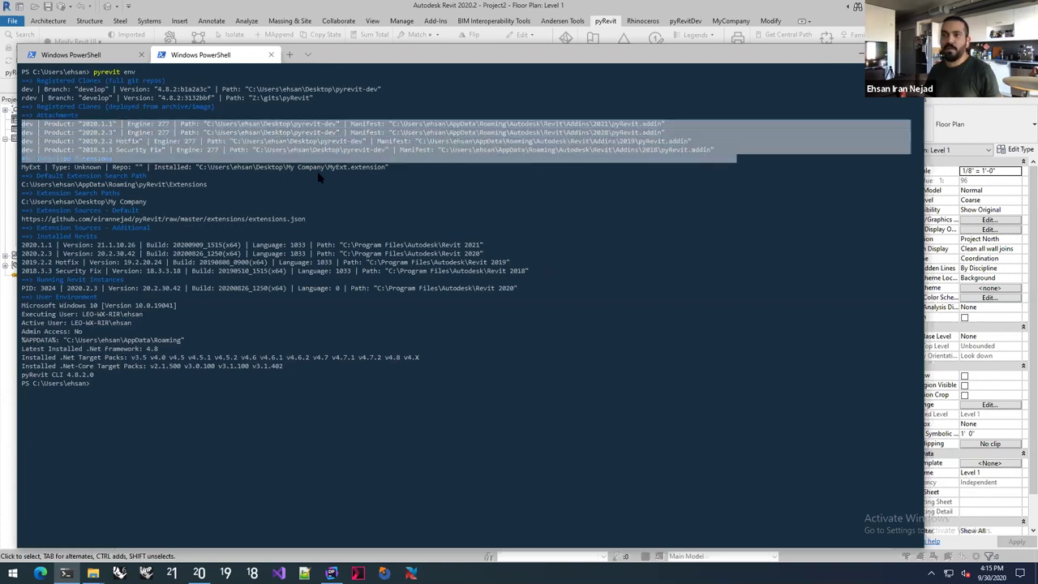
pyautogui.click(274, 174)
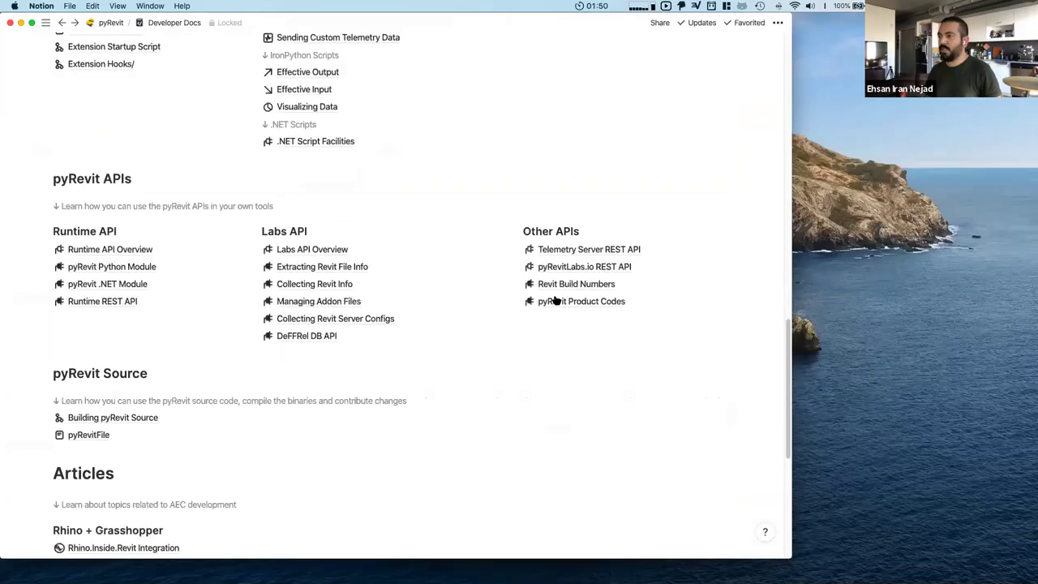
# Switch to the Developer Docs in Notion, view the pyRevit CLI page and return to the Reference section's Core topics
pyautogui.scroll(4, 341, 150)
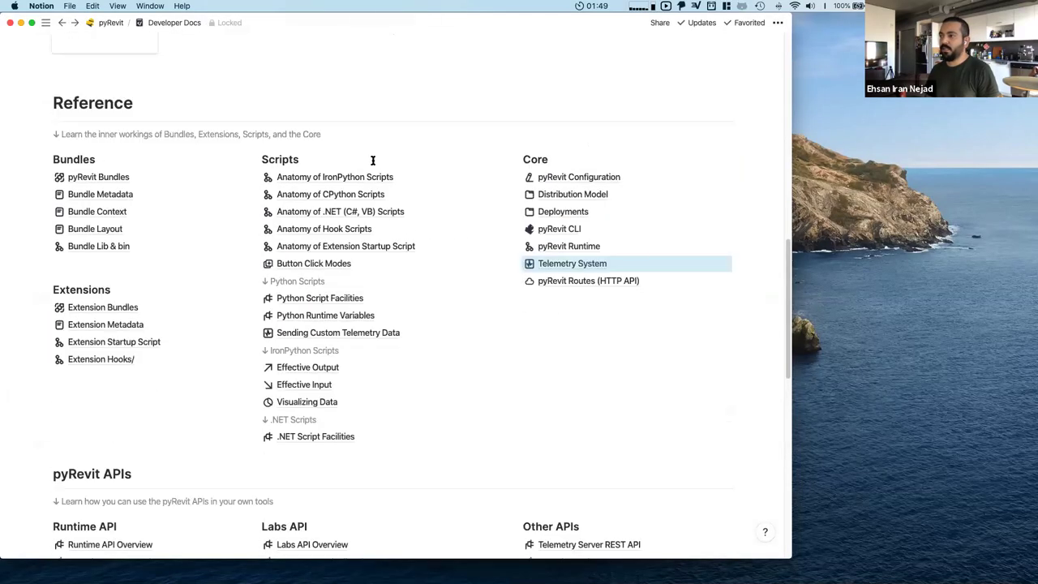
pyautogui.click(549, 229)
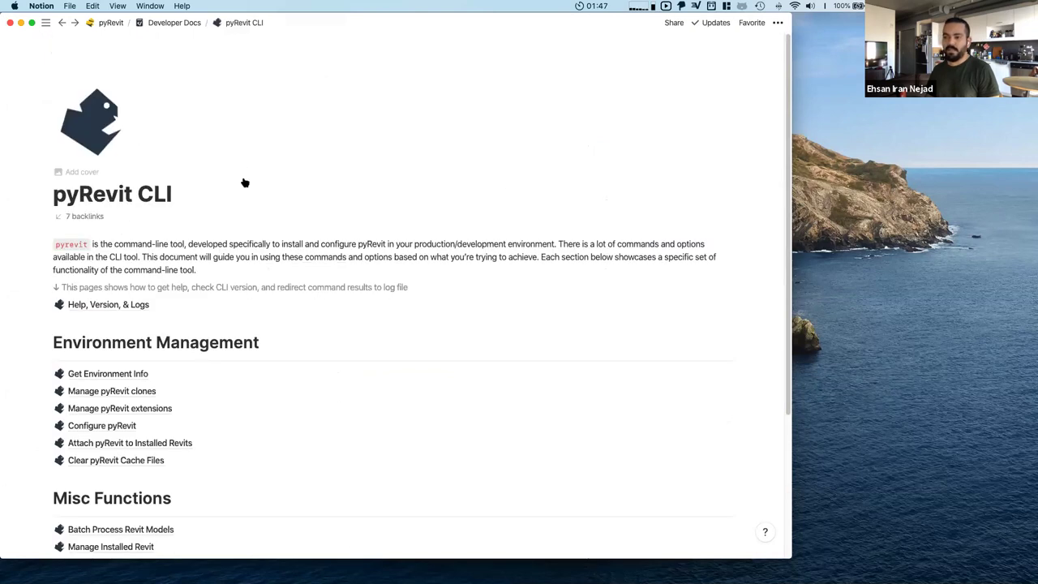
pyautogui.scroll(-3, 243, 181)
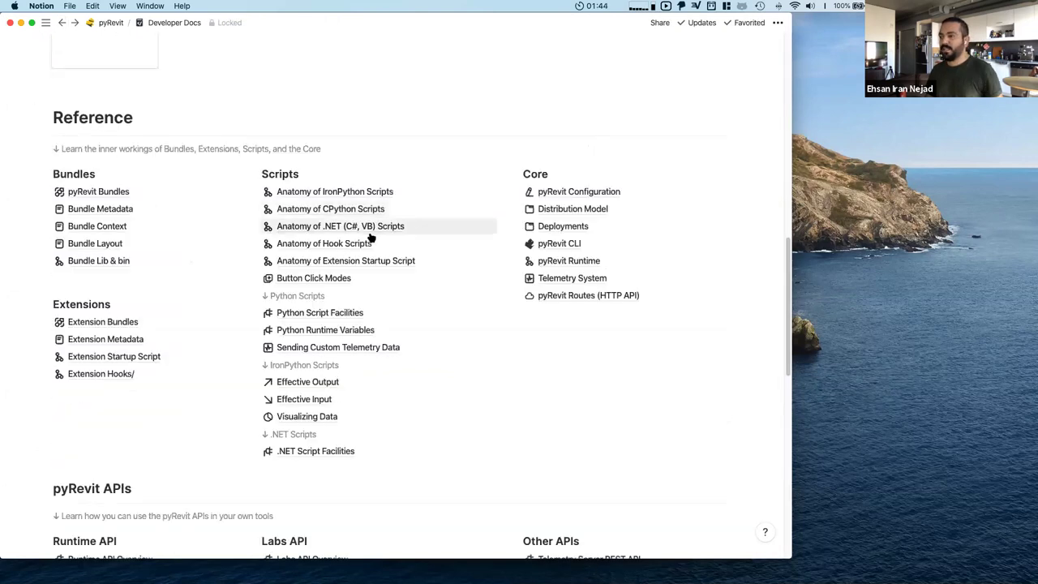
pyautogui.scroll(-2, 371, 236)
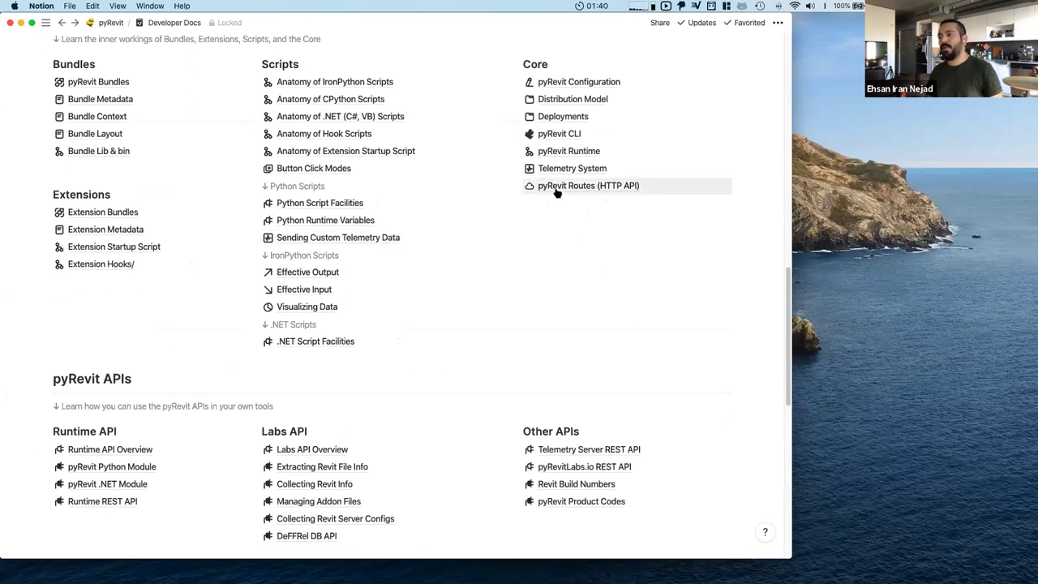
# Open the pyRevit Routes (HTTP API) documentation page, then switch to Revit and expand the Routes section of pyRevit Settings
pyautogui.click(612, 192)
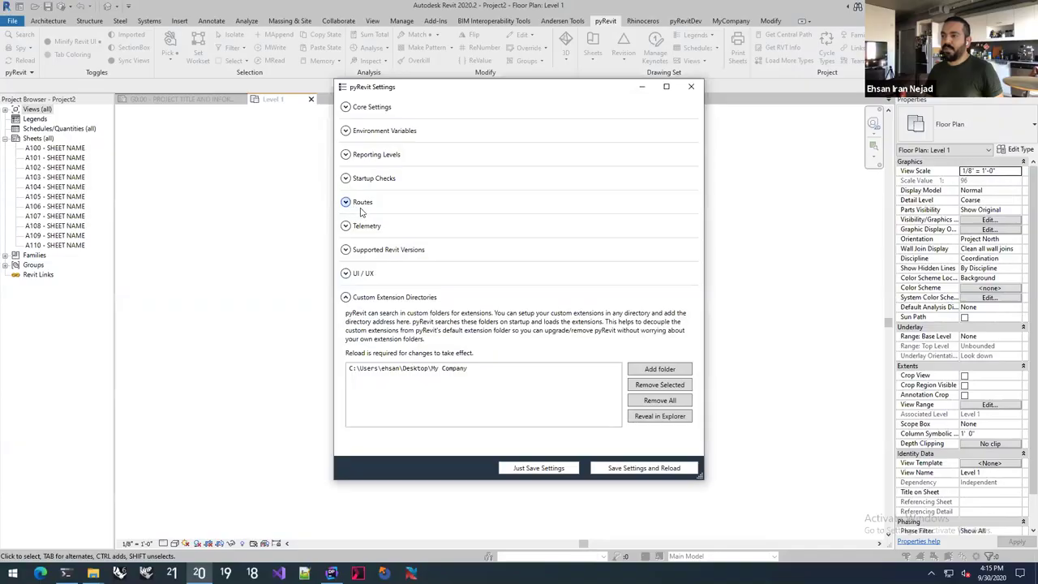
pyautogui.click(361, 203)
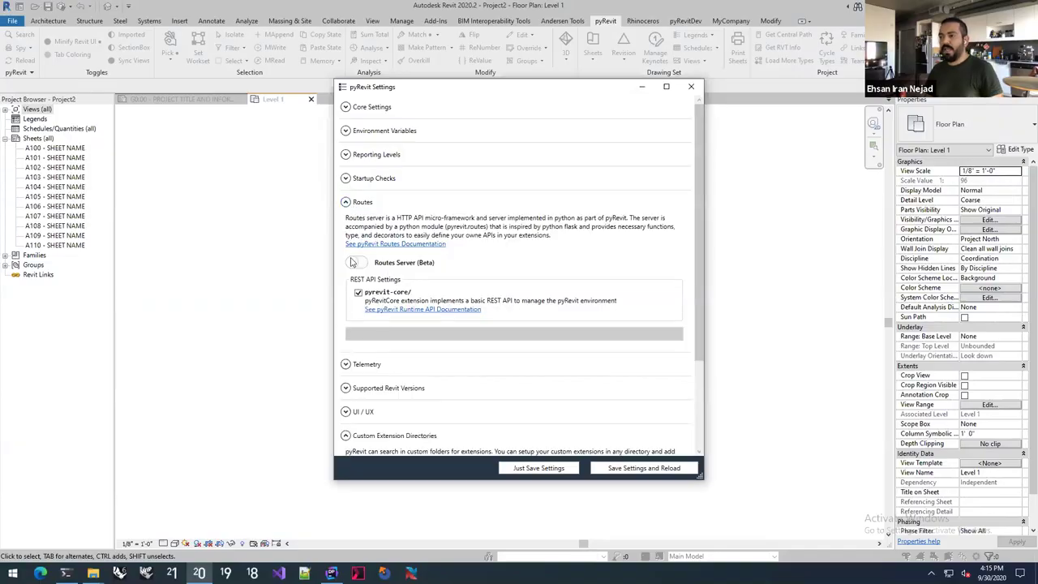
pyautogui.scroll(-1, 352, 264)
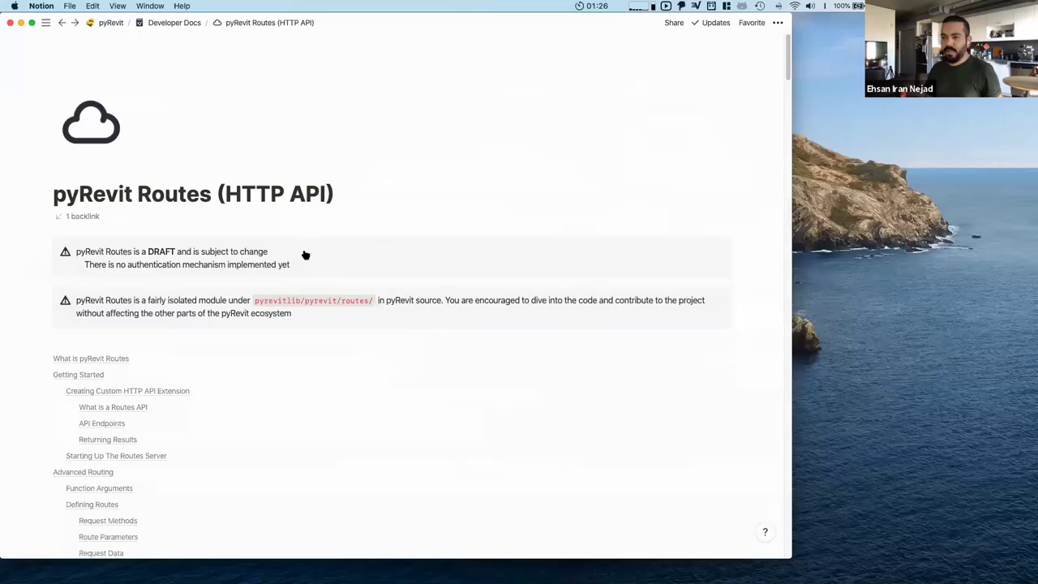
# Switch to Notion and read the pyRevit Routes page from Getting Started through What is a Routes API to API Endpoints
pyautogui.scroll(-10, 305, 251)
pyautogui.scroll(-10, 304, 251)
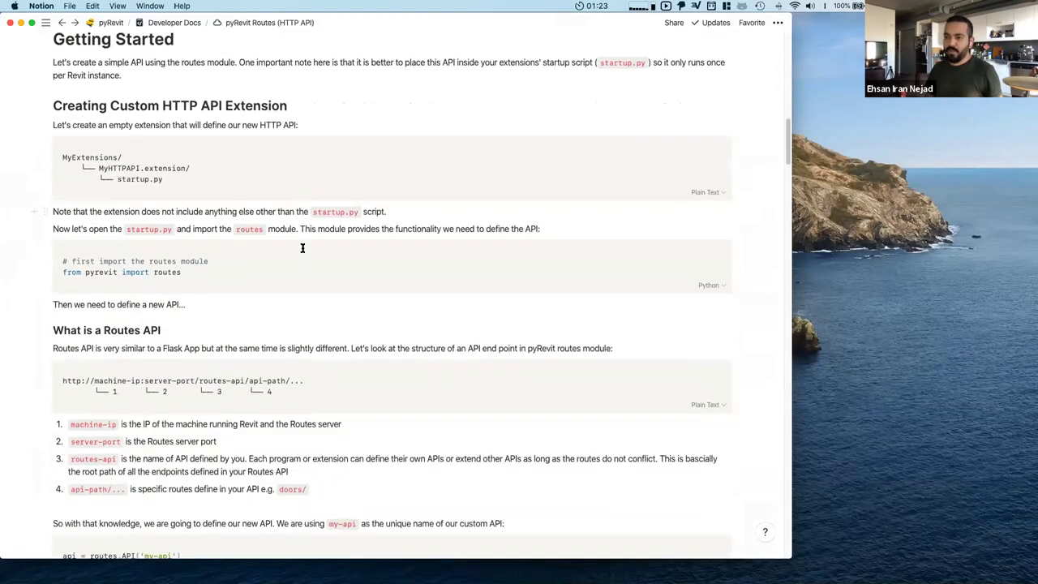
pyautogui.scroll(-2, 302, 248)
pyautogui.scroll(-6, 303, 248)
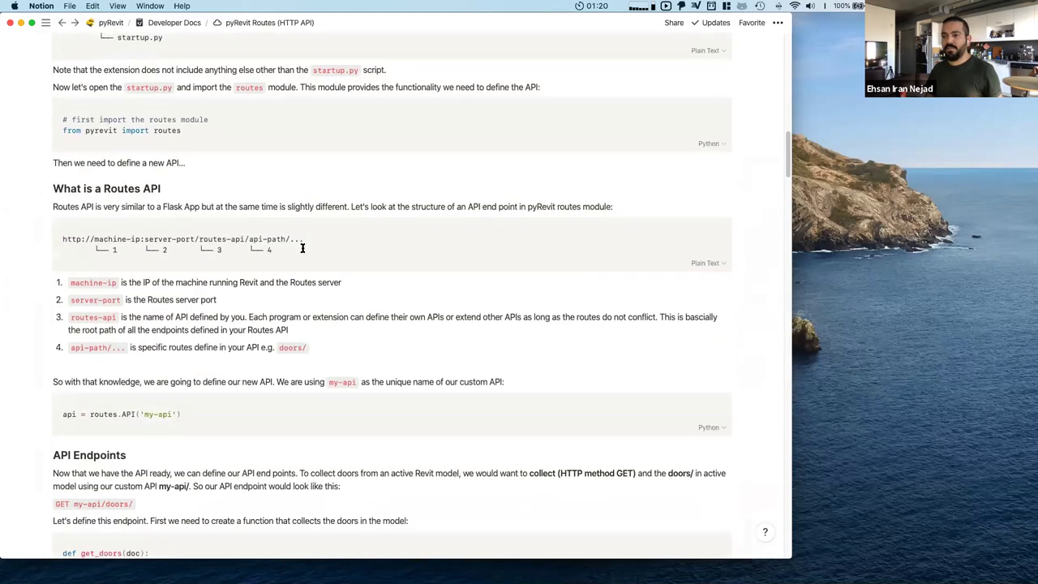
pyautogui.scroll(-4, 304, 251)
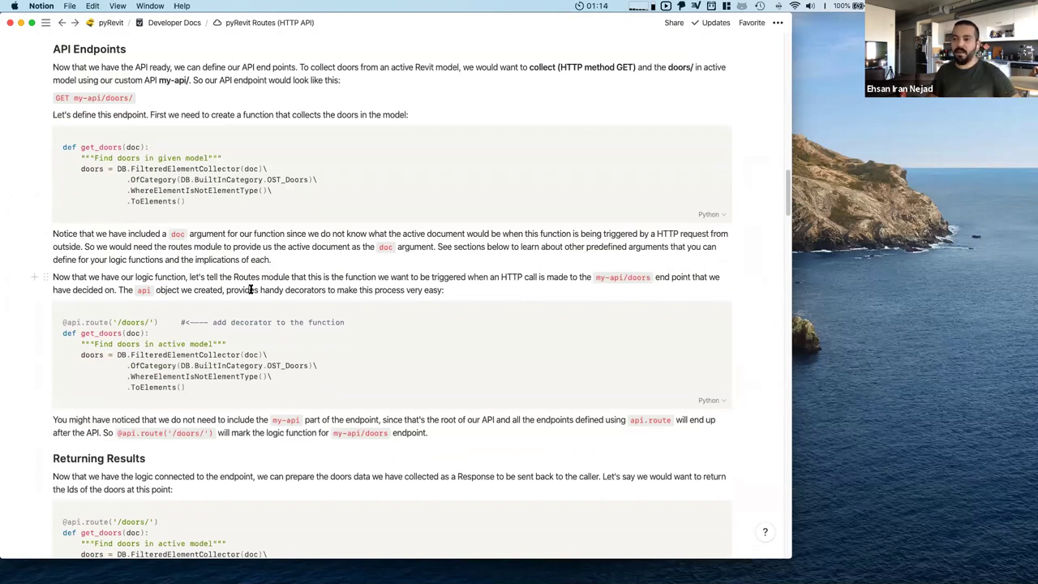
pyautogui.scroll(-1, 250, 289)
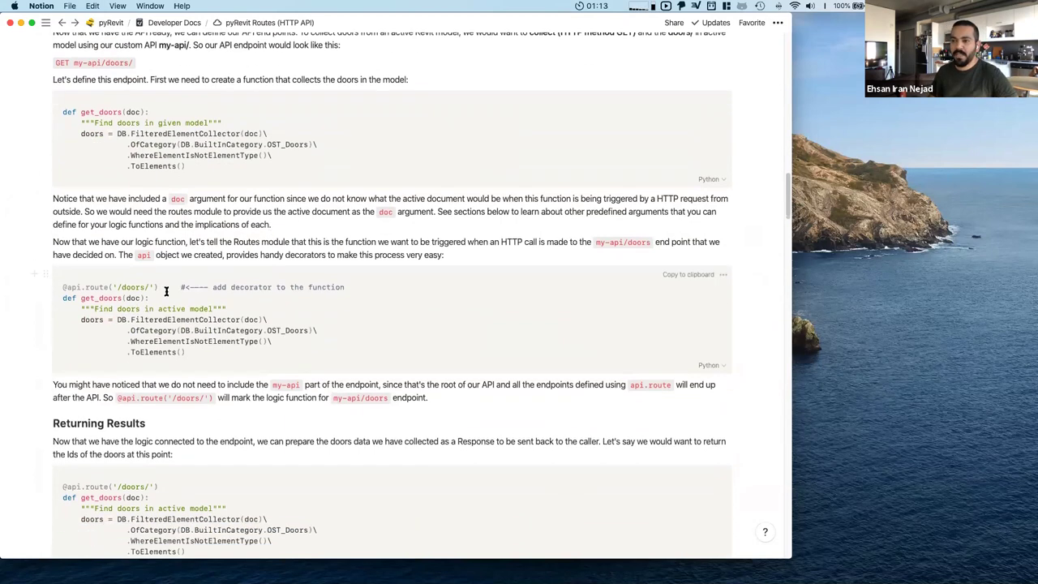
pyautogui.moveTo(62, 286); pyautogui.dragTo(185, 351)
pyautogui.click(73, 286)
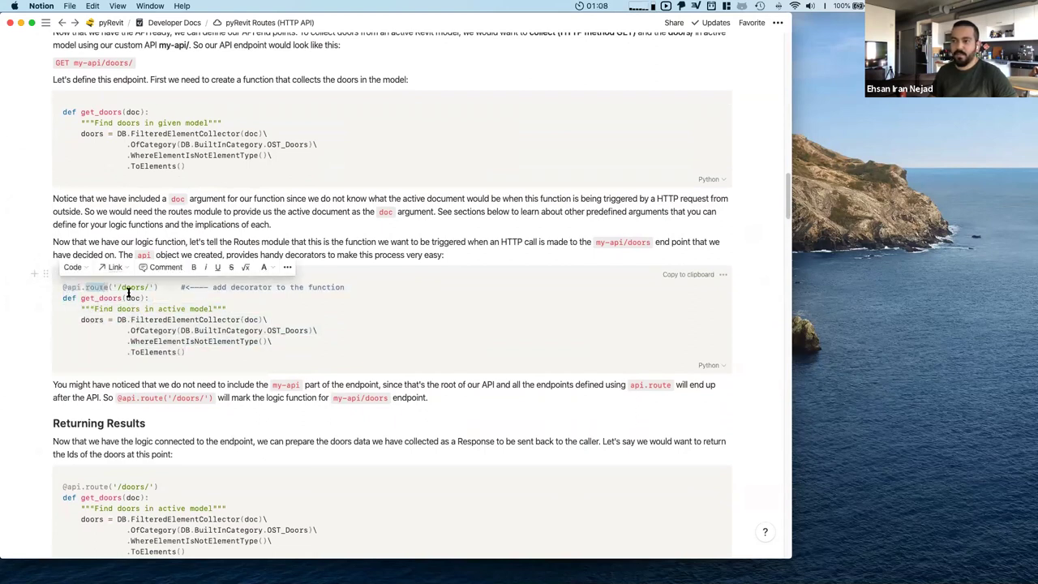
pyautogui.moveTo(150, 288); pyautogui.dragTo(144, 290)
pyautogui.scroll(-1, 142, 294)
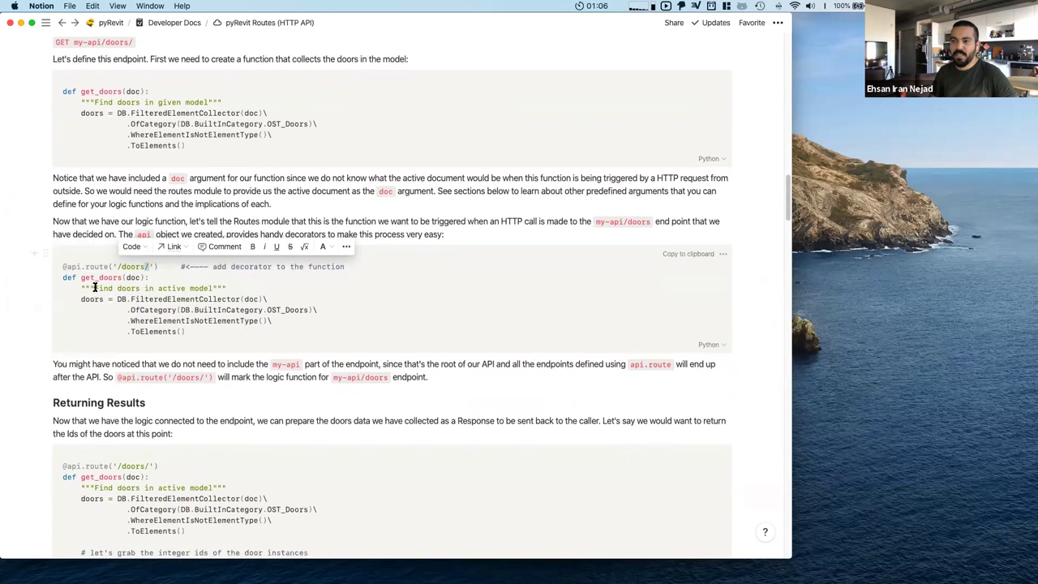
pyautogui.doubleClick(90, 277)
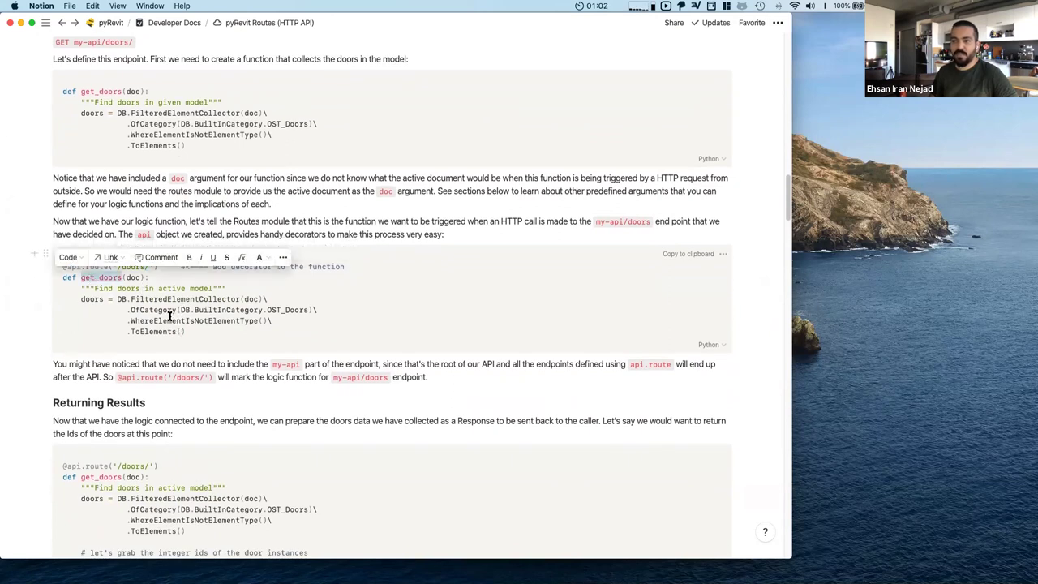
pyautogui.click(161, 303)
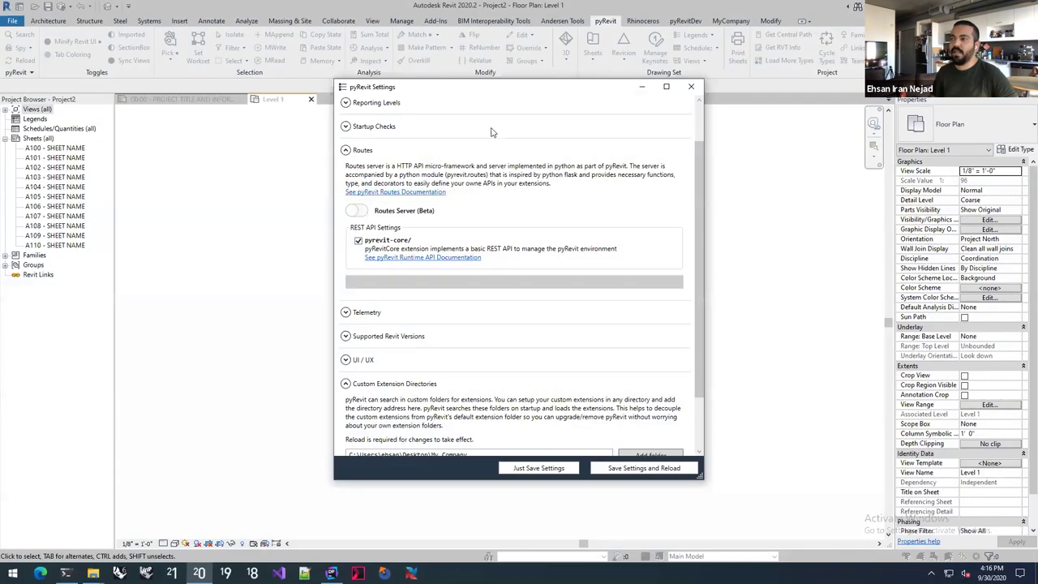
# Switch to Revit, close and reopen pyRevit Settings, review the Routes server options and close the dialog without saving
pyautogui.click(690, 86)
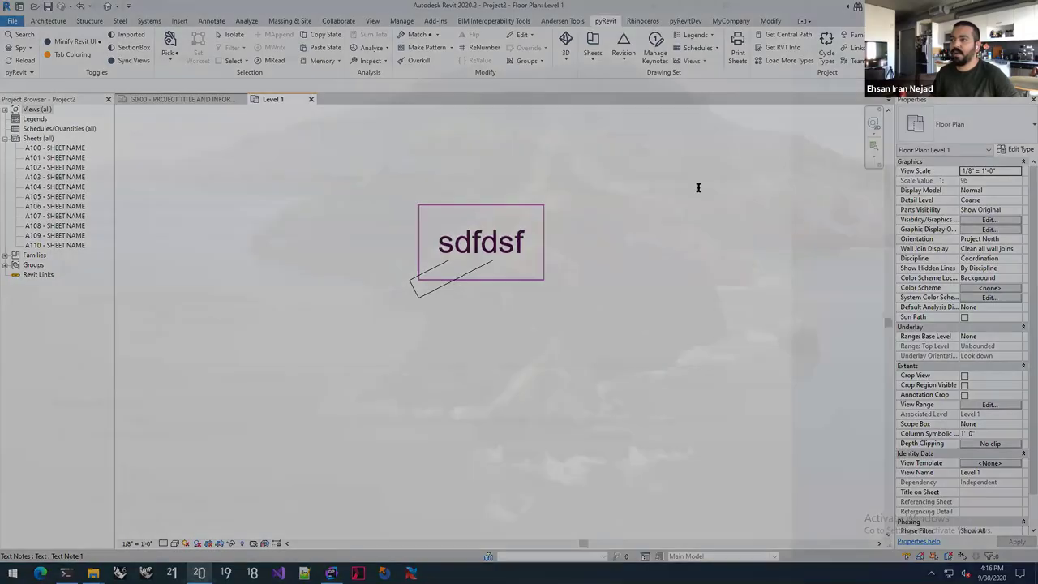
pyautogui.click(32, 74)
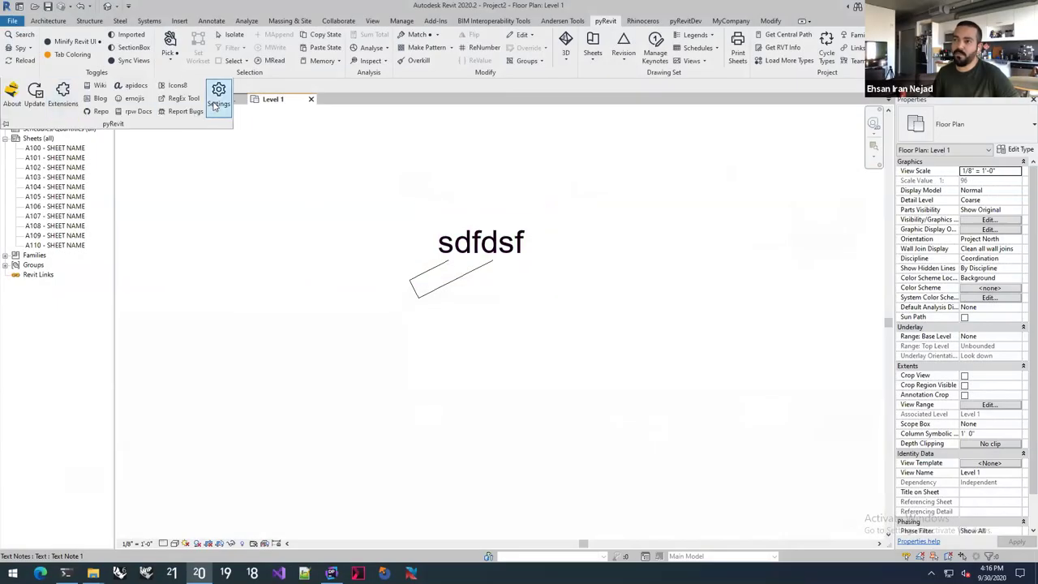
pyautogui.click(218, 93)
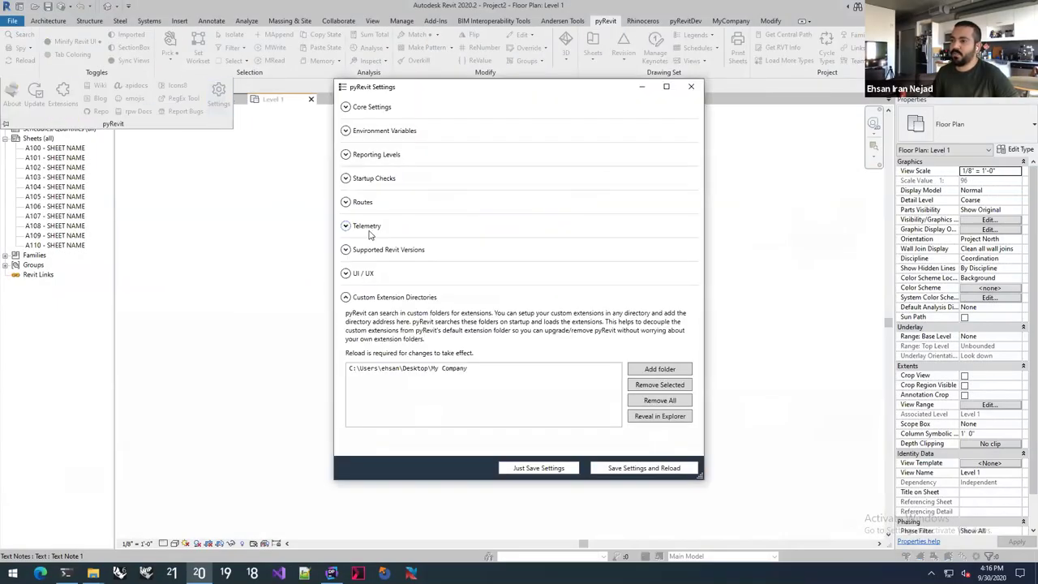
pyautogui.click(367, 203)
pyautogui.scroll(-1, 414, 294)
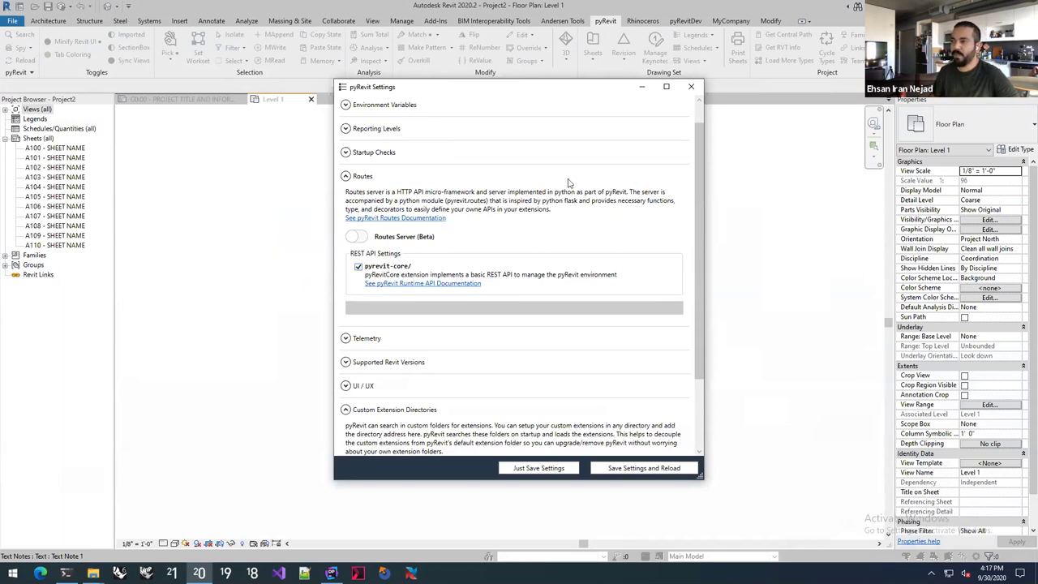
pyautogui.click(694, 90)
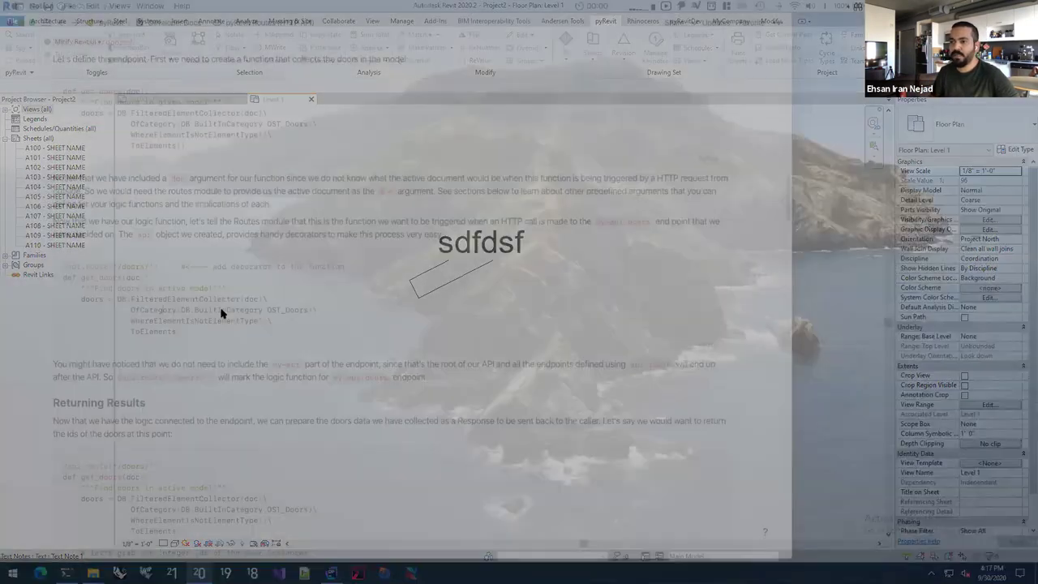
# Switch to Notion and go back from the Routes page to the Reference section of the Developer Docs
pyautogui.scroll(-2, 150, 178)
pyautogui.press('super+bracketleft')
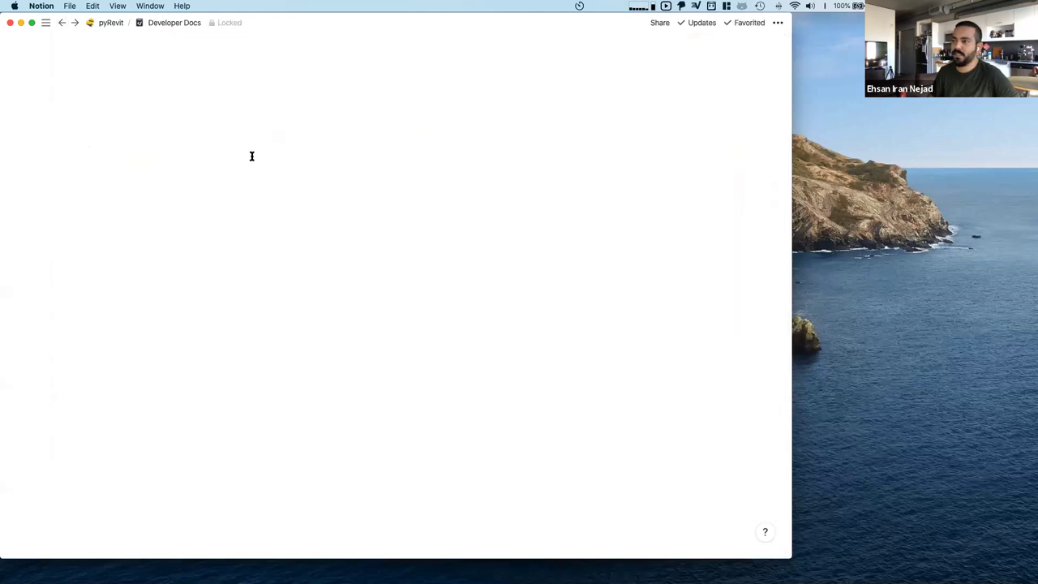
pyautogui.scroll(2, 226, 187)
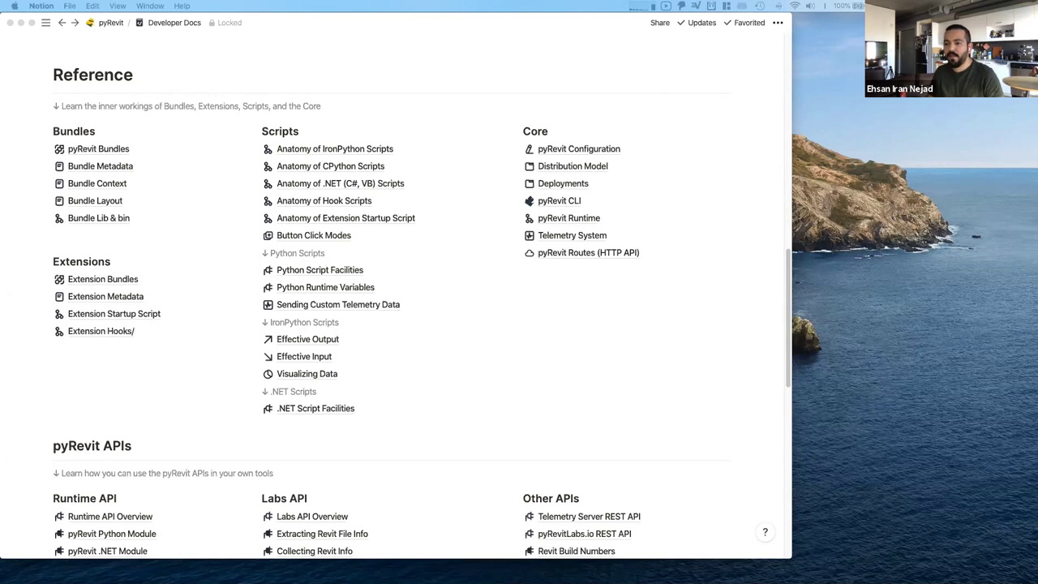
# Switch to Safari and view the open issues of the pyRevit GitHub repository
pyautogui.click(164, 569)
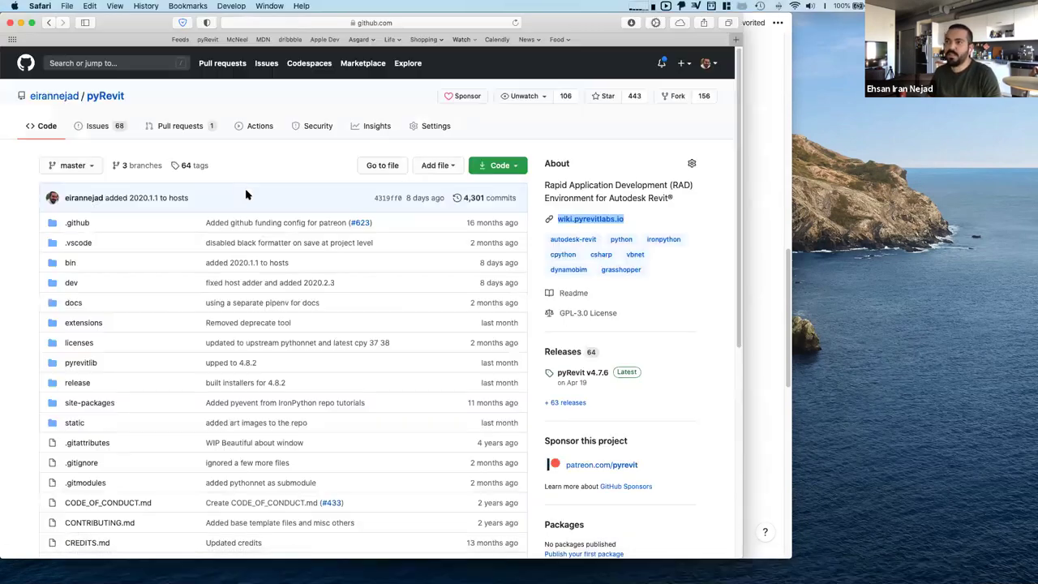
pyautogui.click(150, 165)
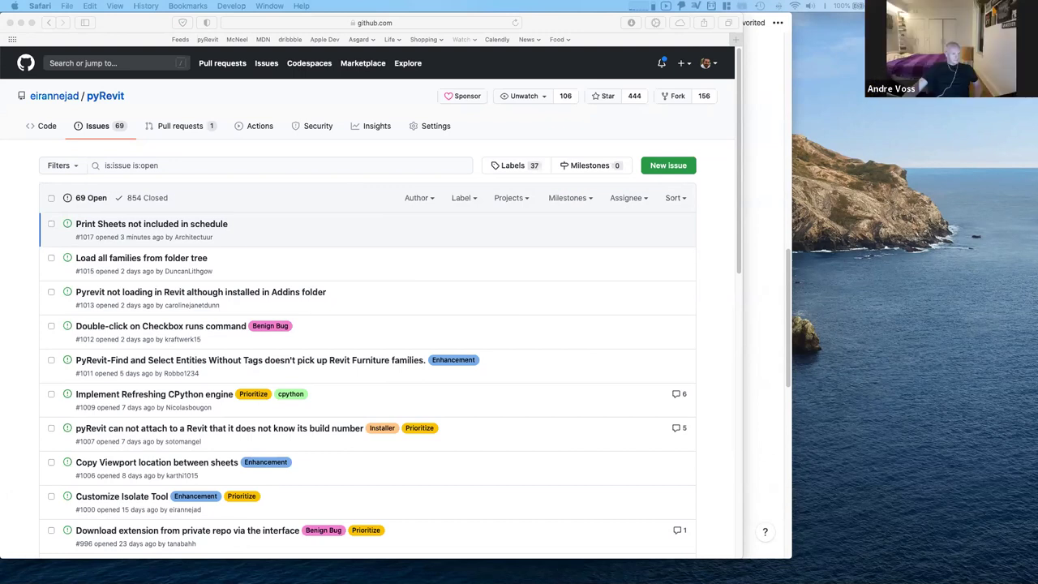
pyautogui.click(338, 86)
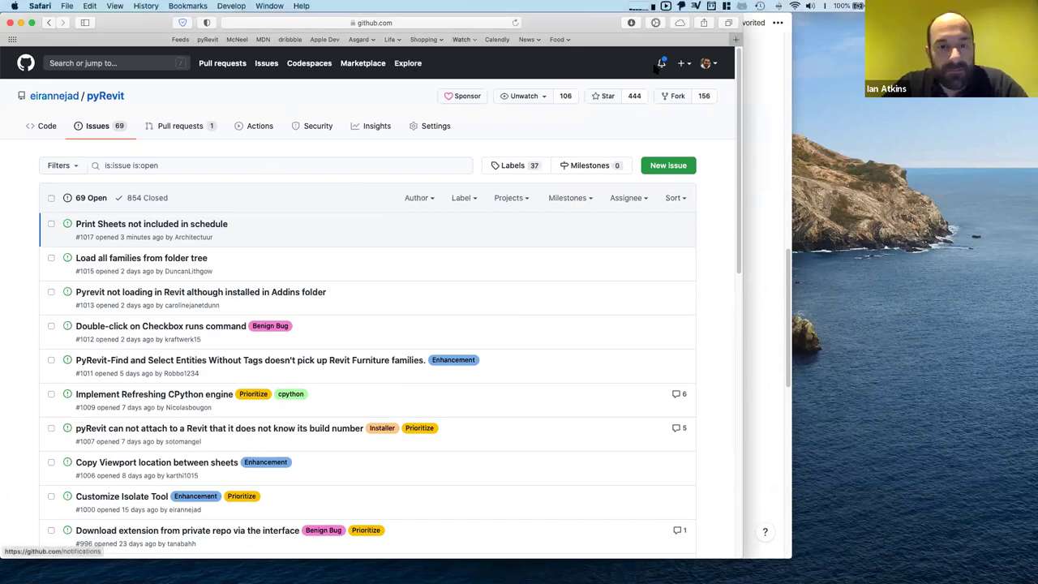
# Switch back to the Developer Docs in Notion and view the Python + Revit API Course gallery
pyautogui.click(786, 51)
pyautogui.scroll(10, 403, 183)
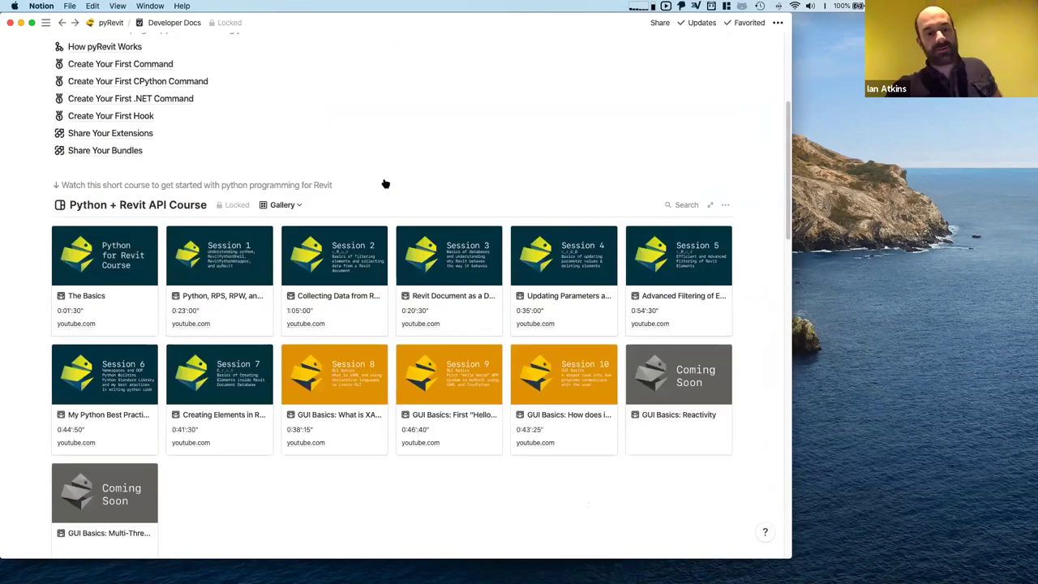
pyautogui.scroll(2, 373, 183)
pyautogui.scroll(-5, 360, 183)
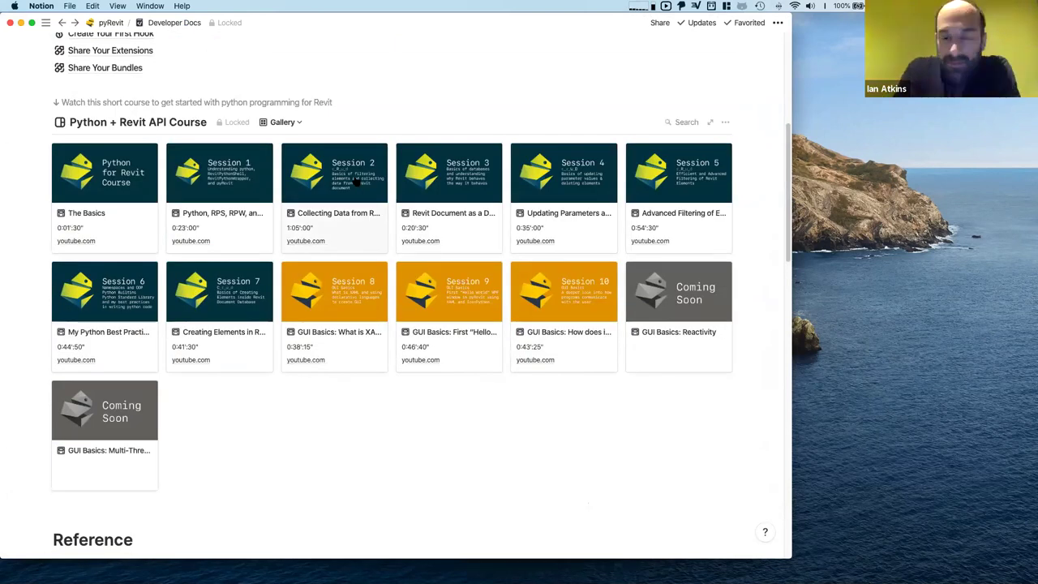